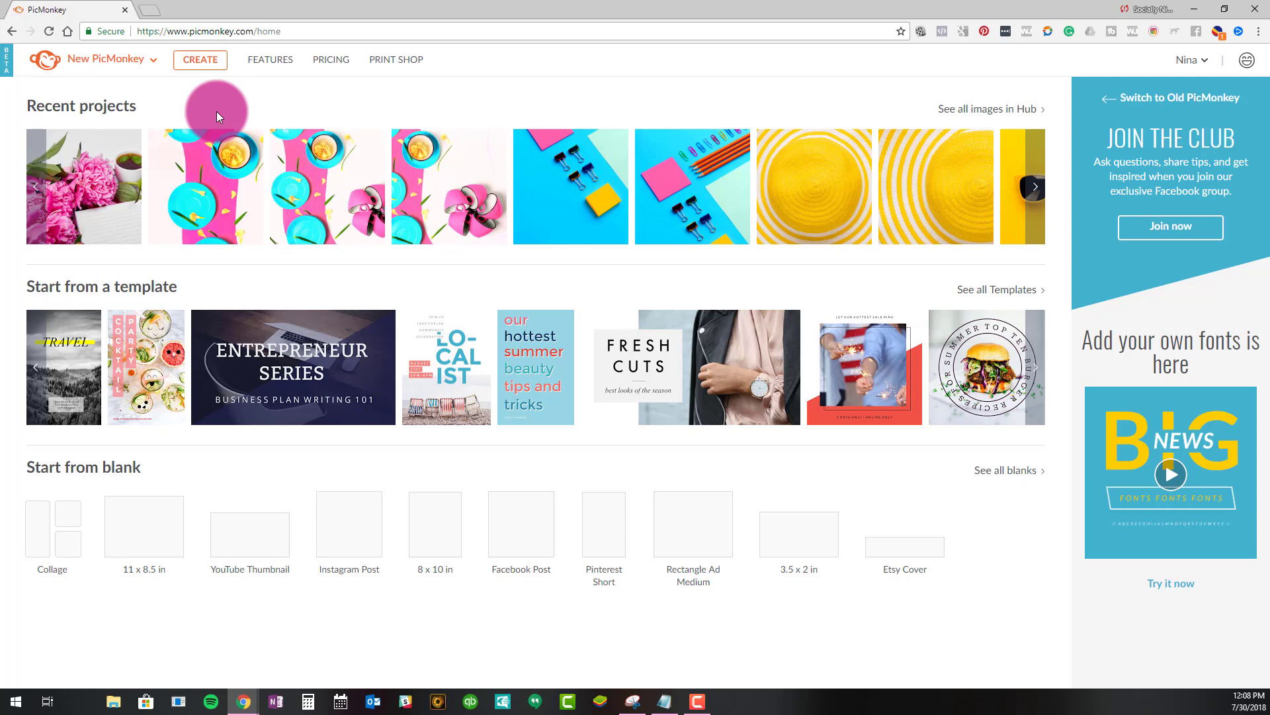
# Open learneditonline.com in a separate browser tab and look through the course thumbnails on its first page
pyautogui.click(155, 10)
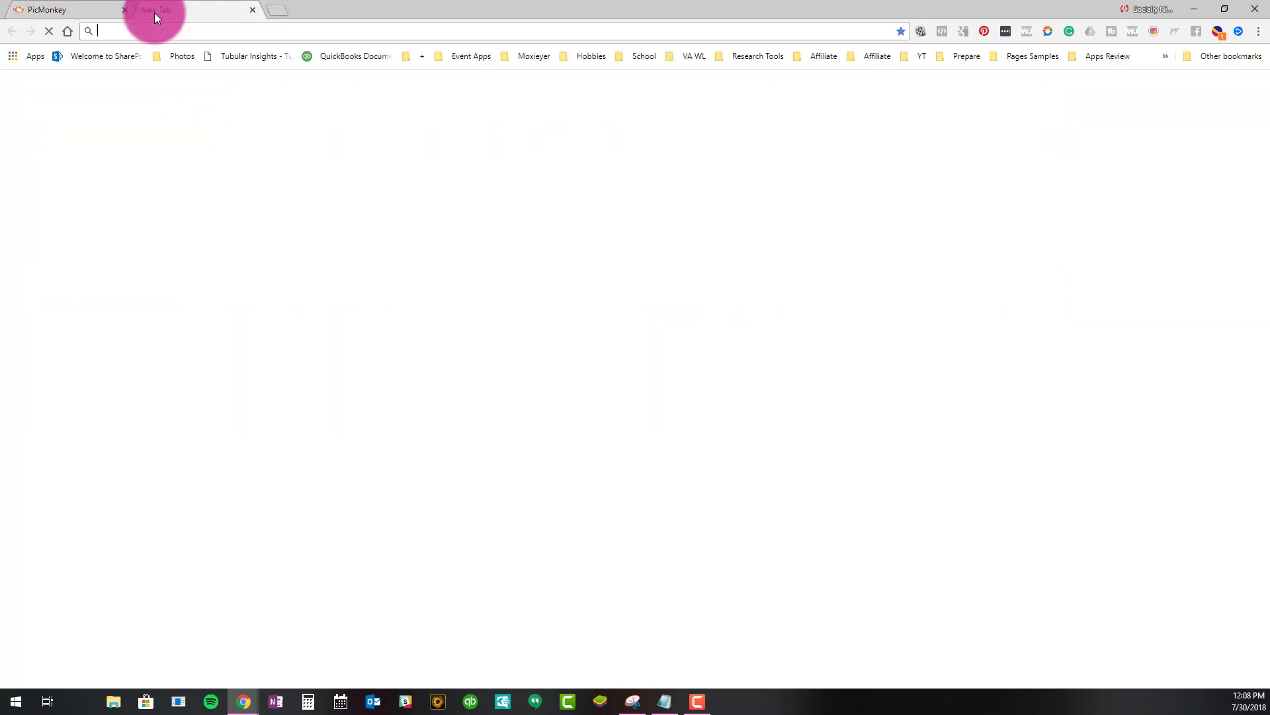
pyautogui.write('learneditonline.com')
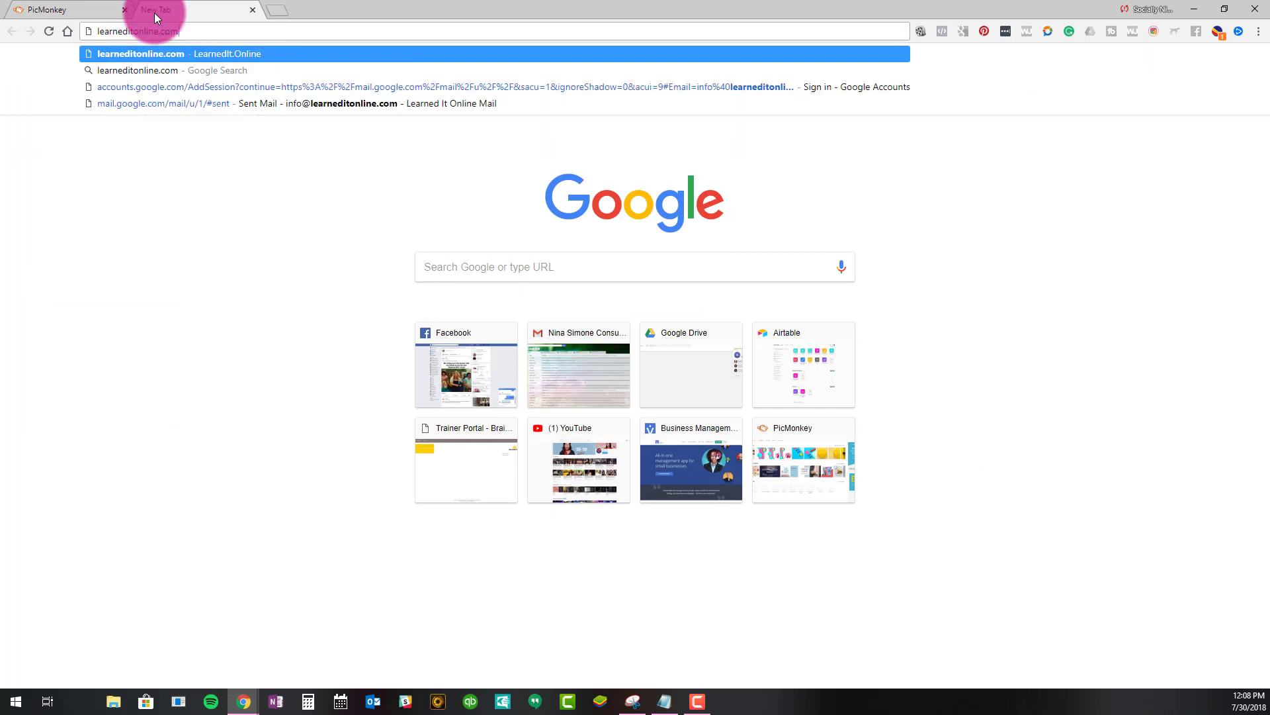
pyautogui.press('Return')
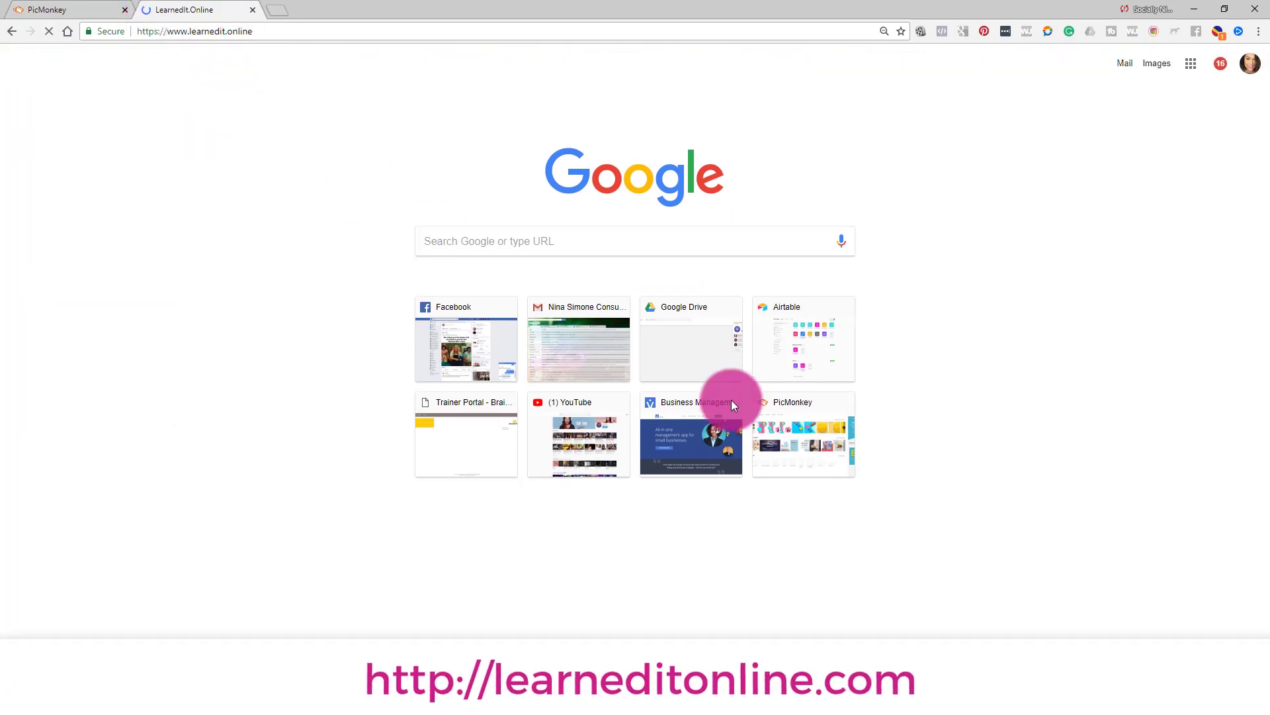
pyautogui.scroll(-2, 685, 420)
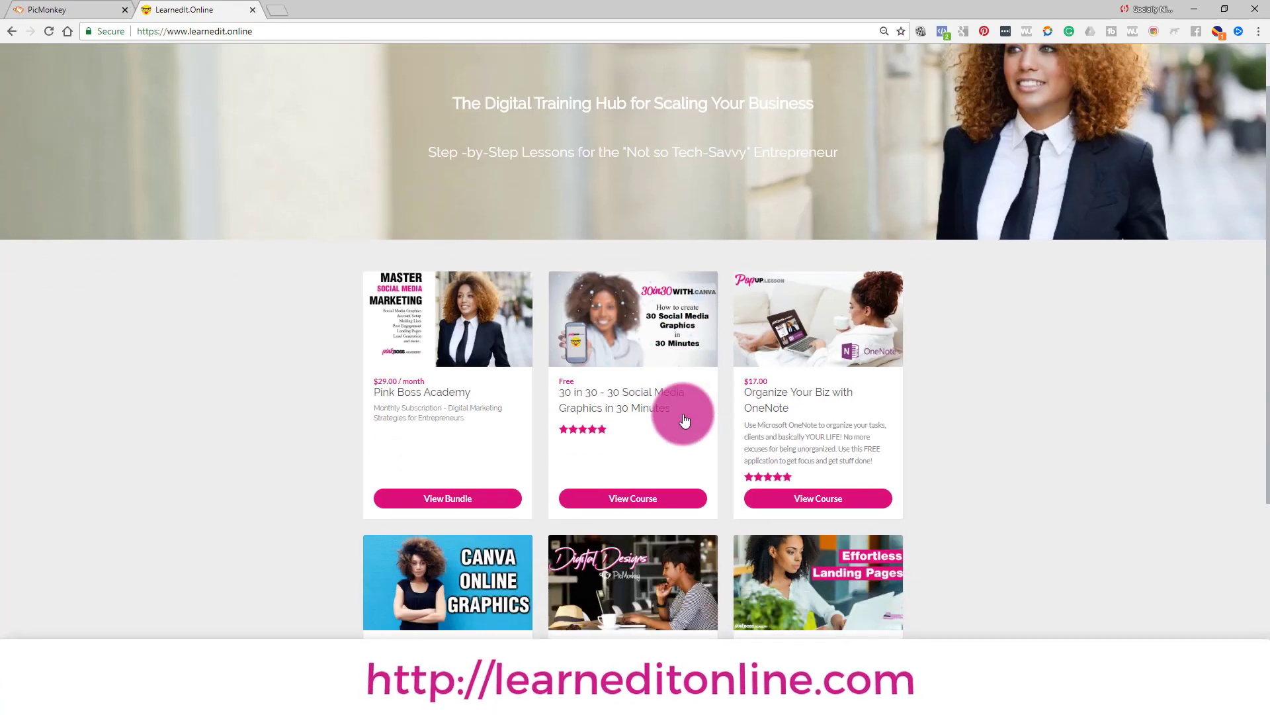
pyautogui.scroll(-2, 474, 320)
pyautogui.scroll(-5, 536, 359)
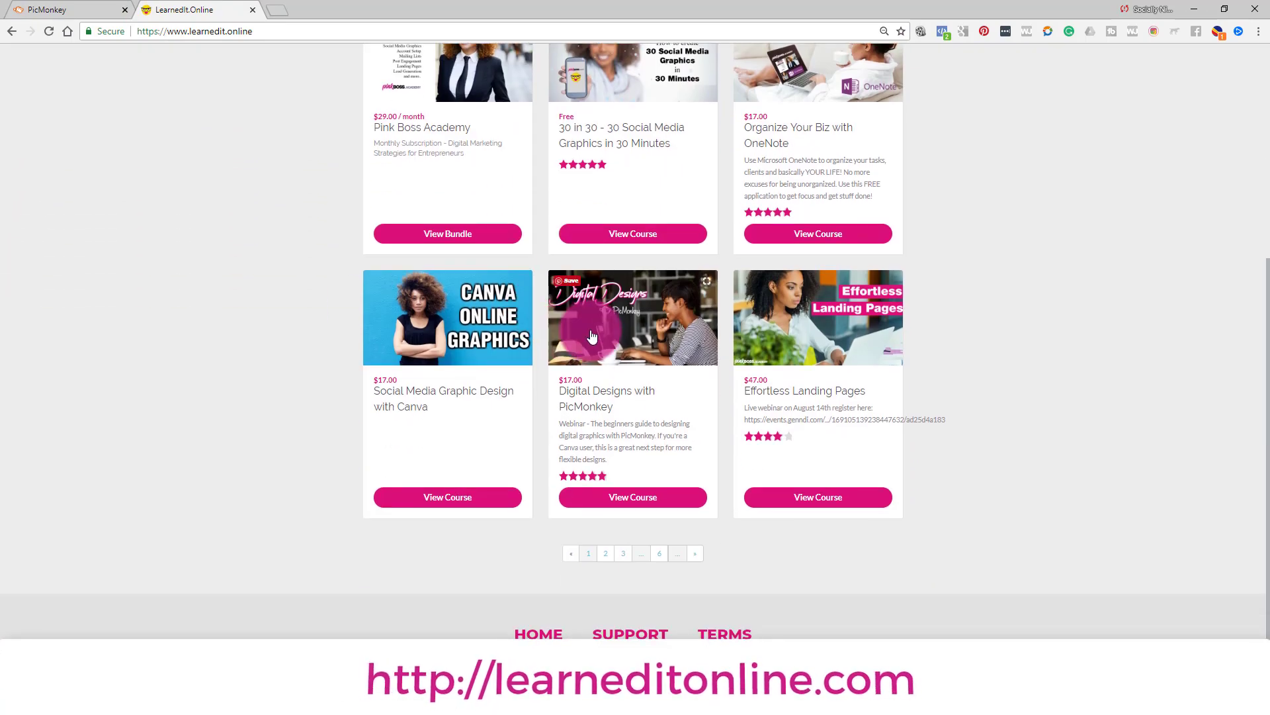
pyautogui.scroll(-1, 745, 360)
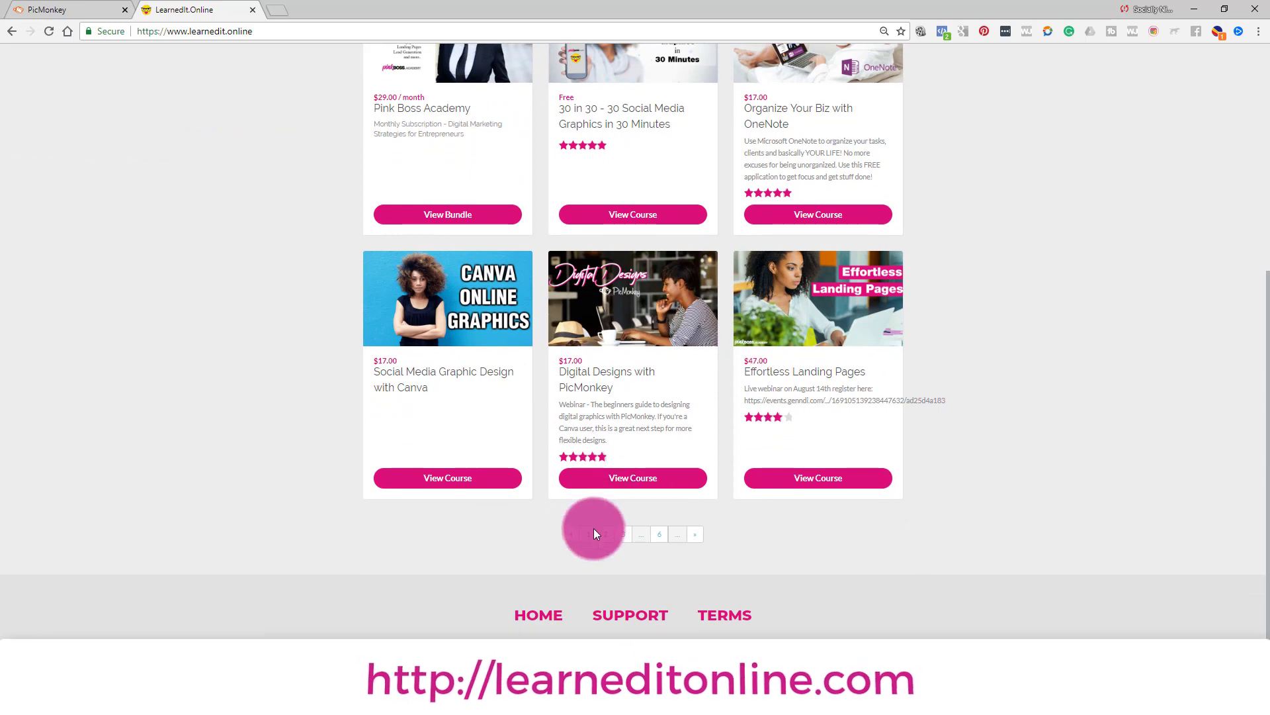
# Look through the course thumbnails on page 3 of the course catalogue
pyautogui.click(622, 538)
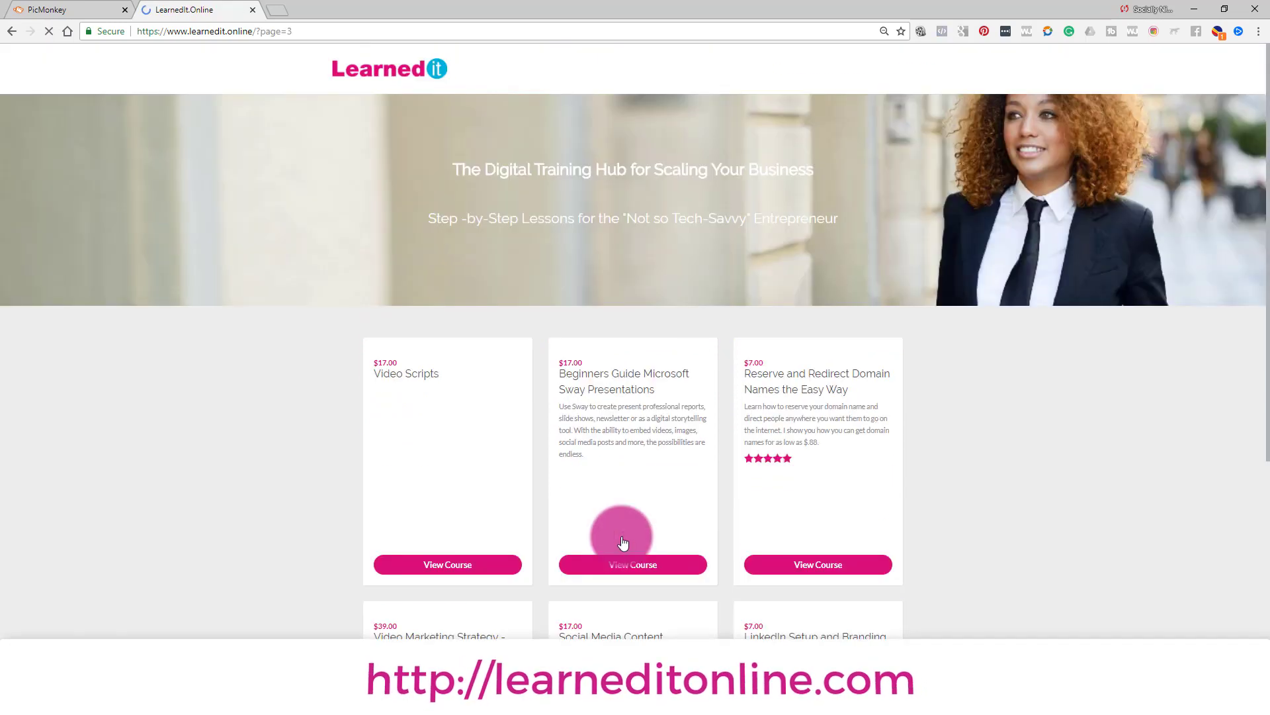
pyautogui.scroll(-3, 622, 539)
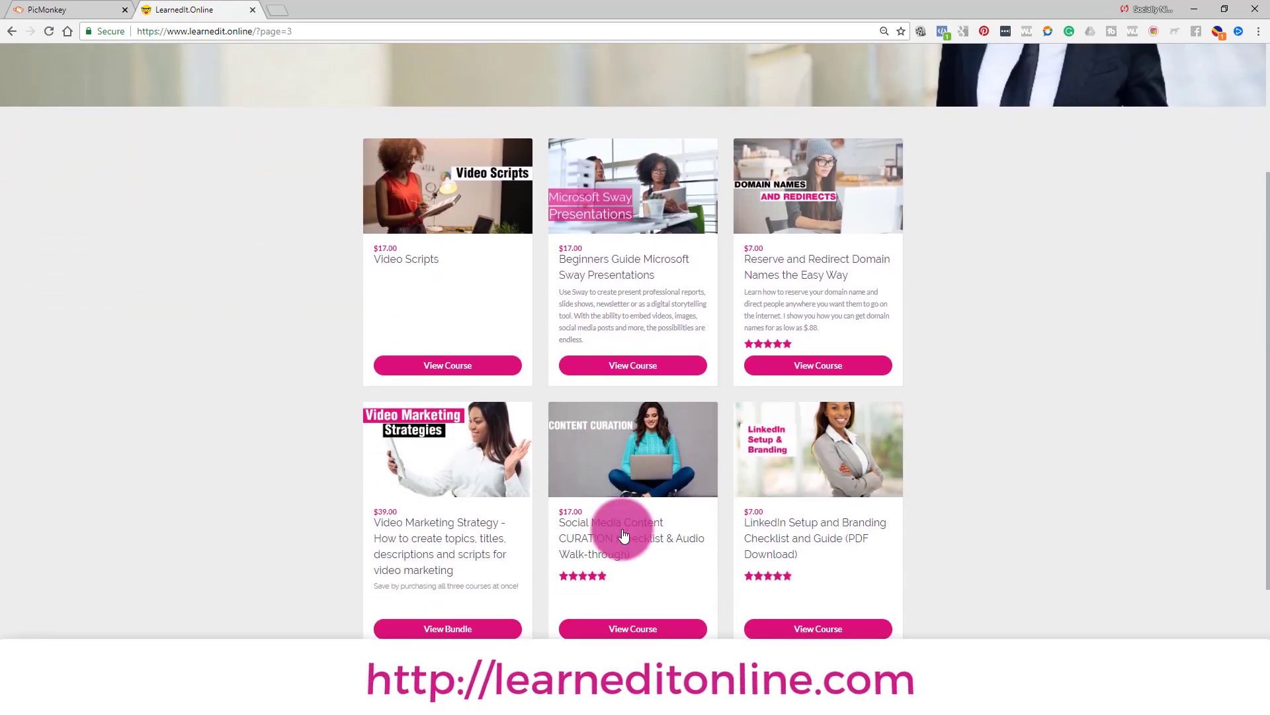
pyautogui.scroll(-2, 624, 537)
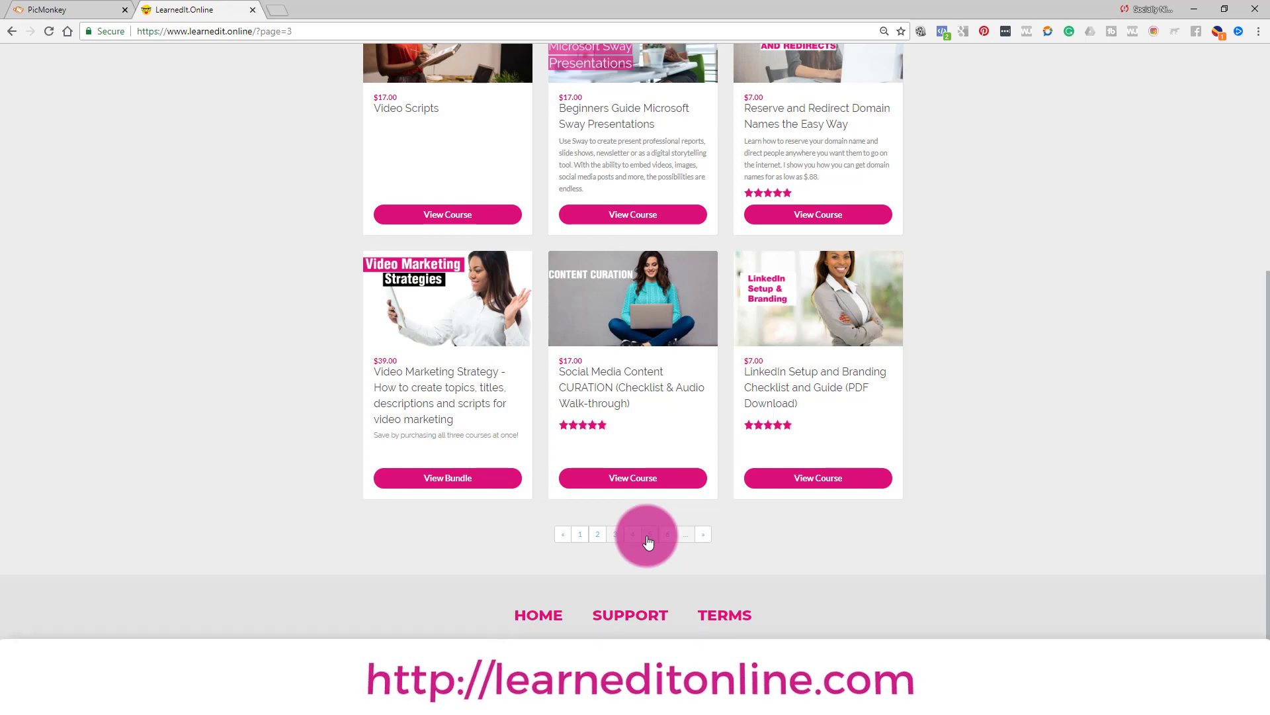
pyautogui.scroll(5, 336, 419)
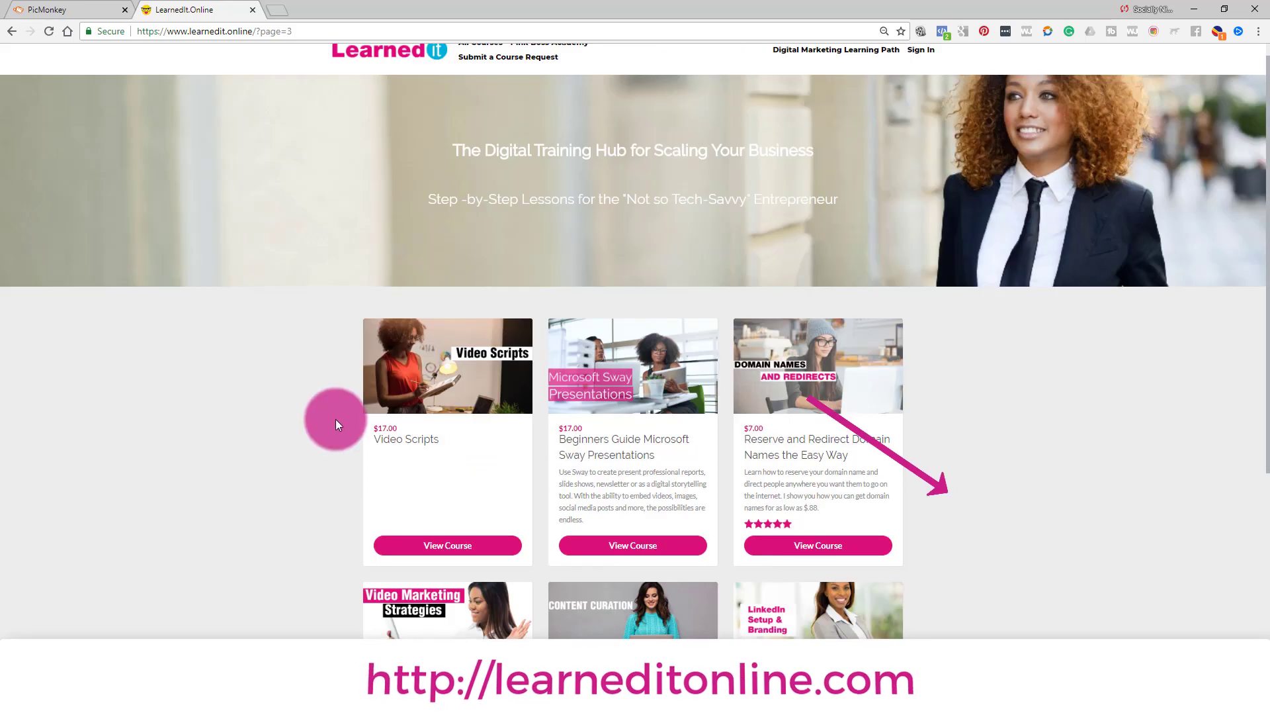
# Switch back to PicMonkey and start a new project from a blank canvas
pyautogui.click(72, 9)
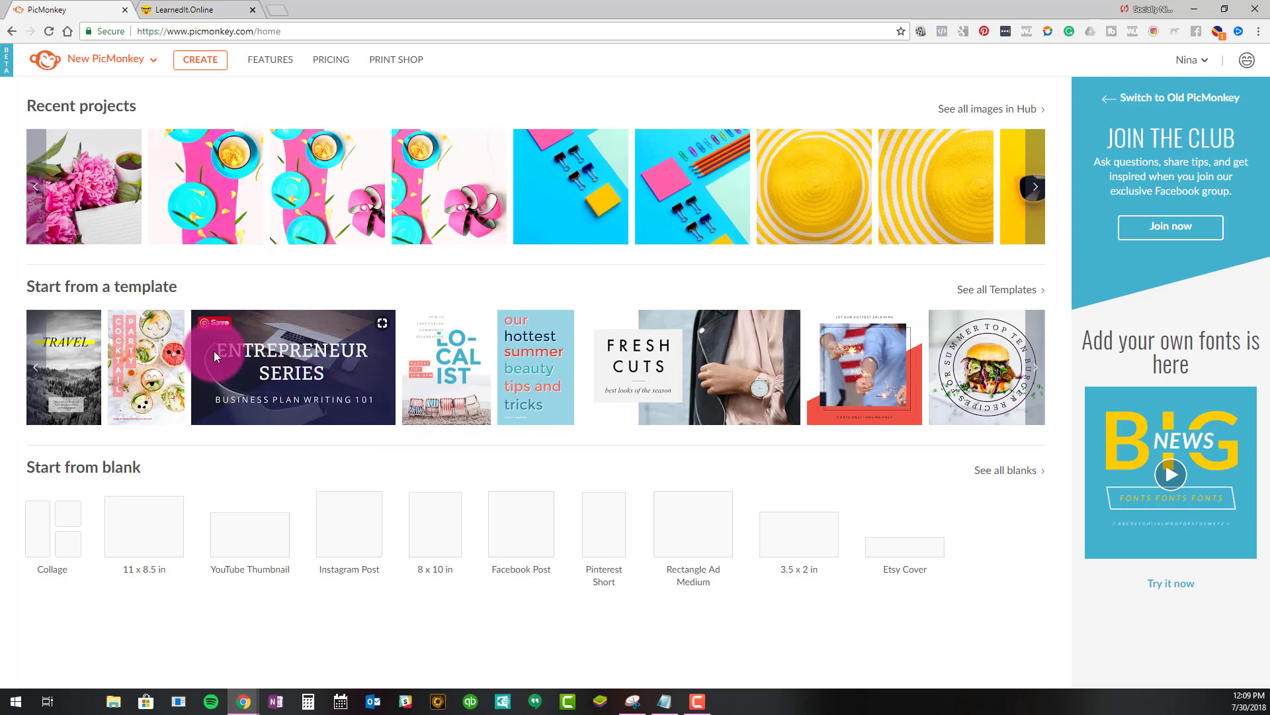
pyautogui.click(207, 70)
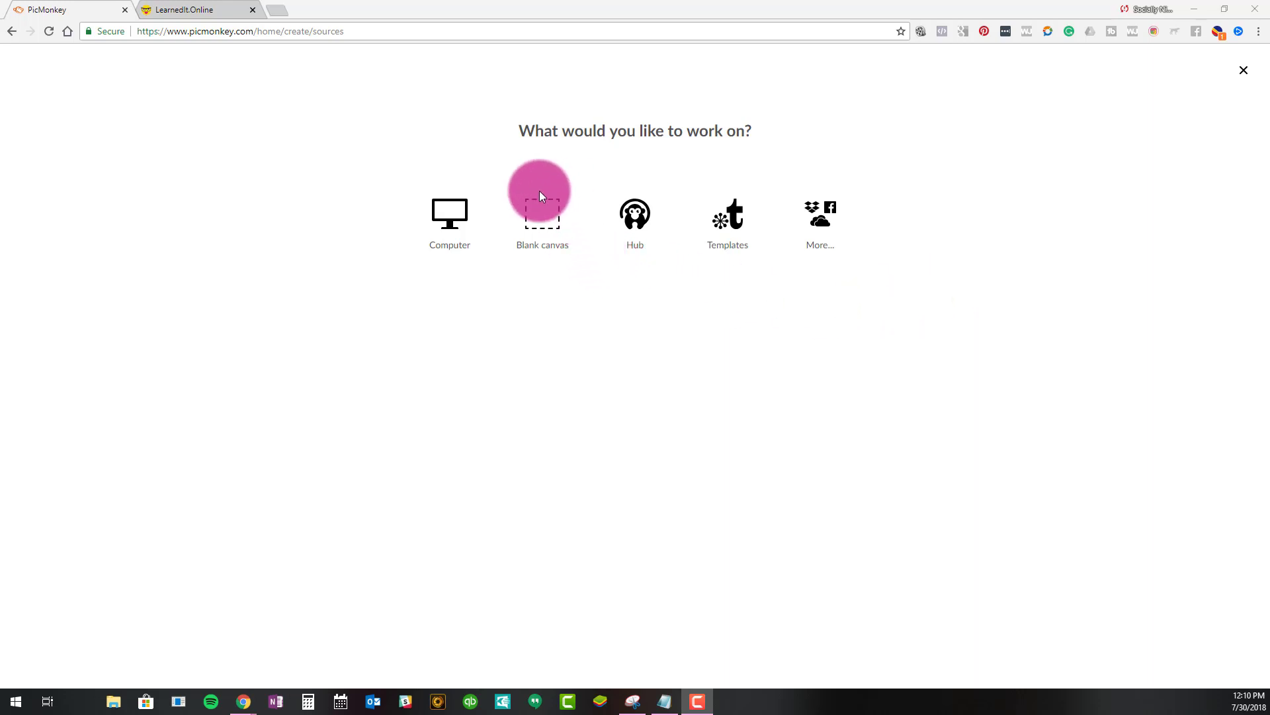
pyautogui.click(535, 217)
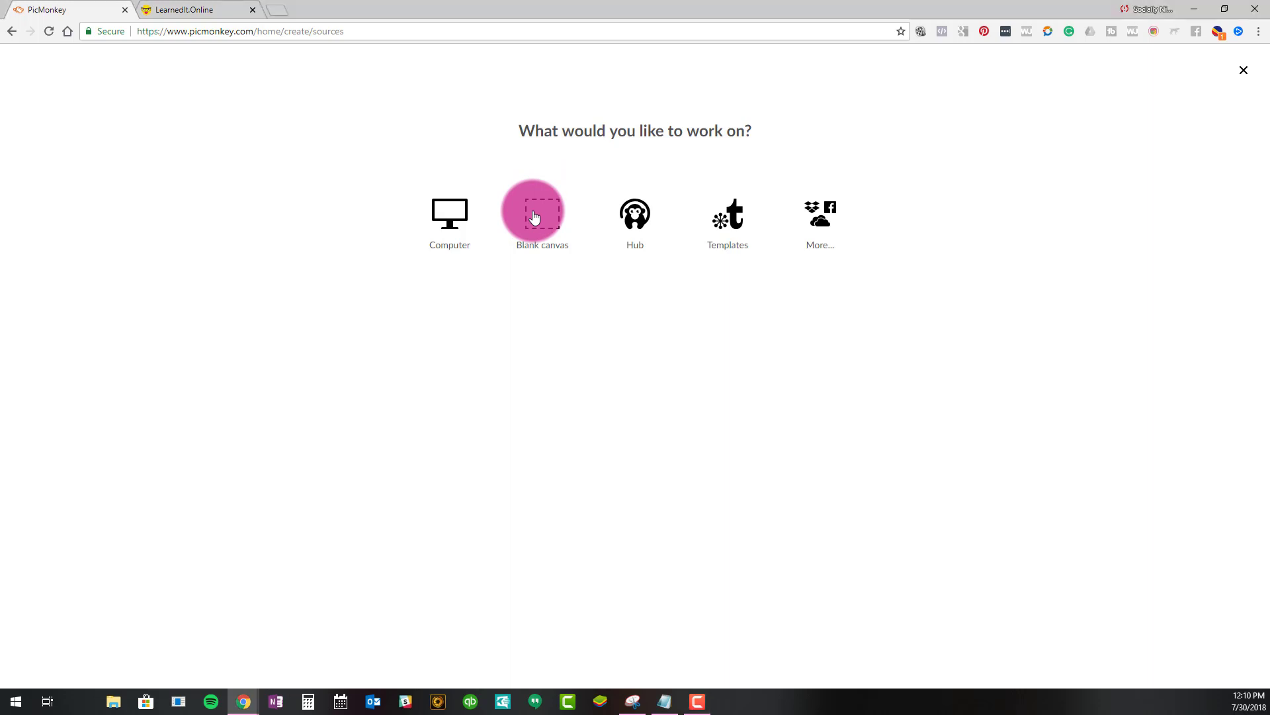
pyautogui.click(535, 217)
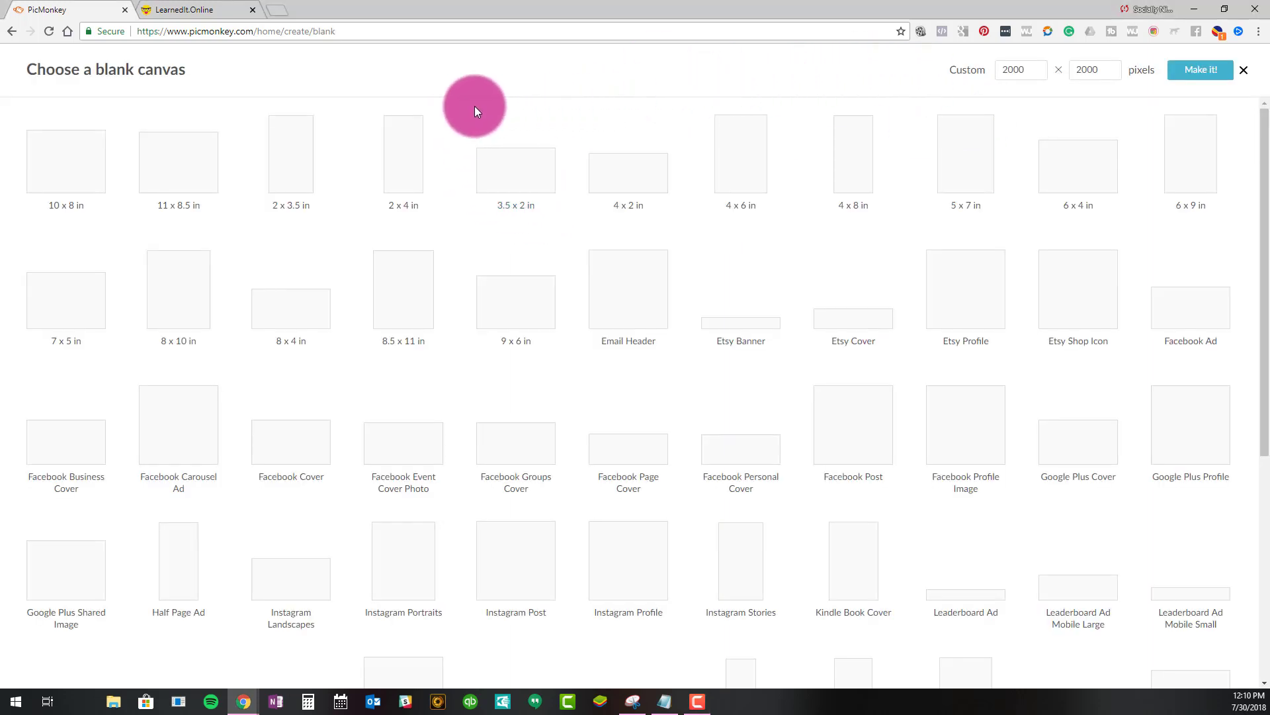
pyautogui.click(14, 28)
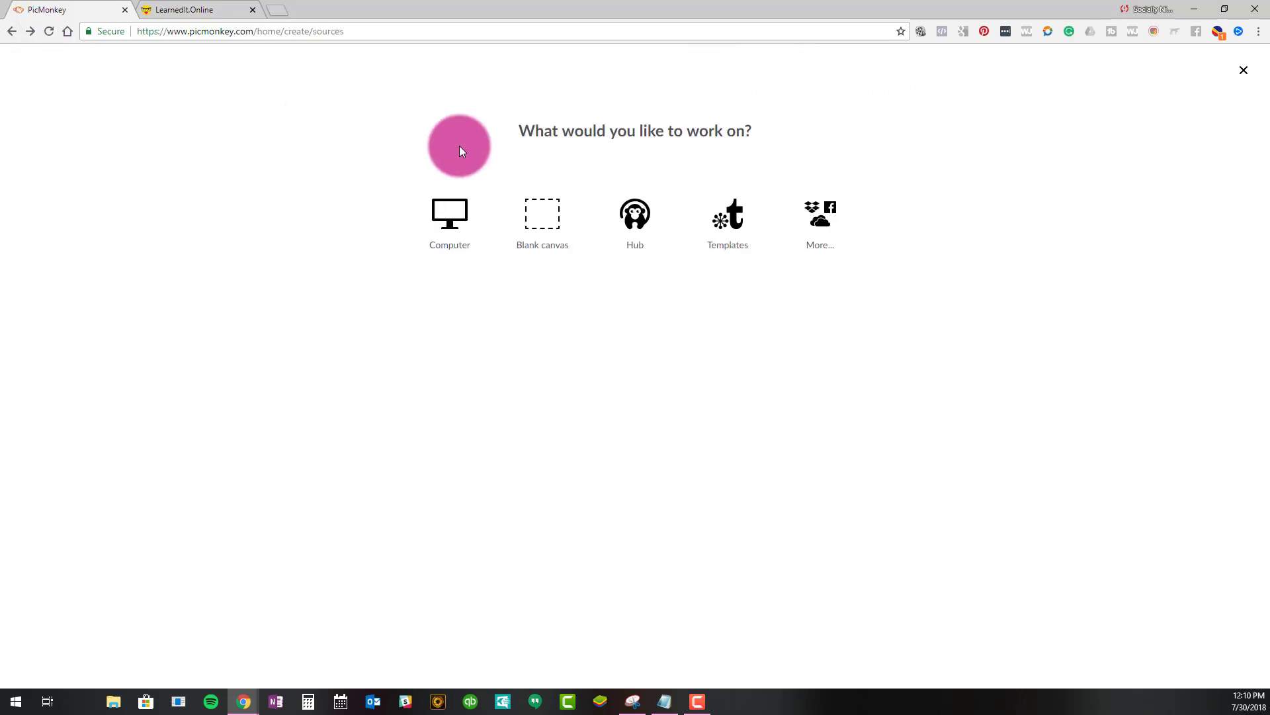
pyautogui.click(550, 238)
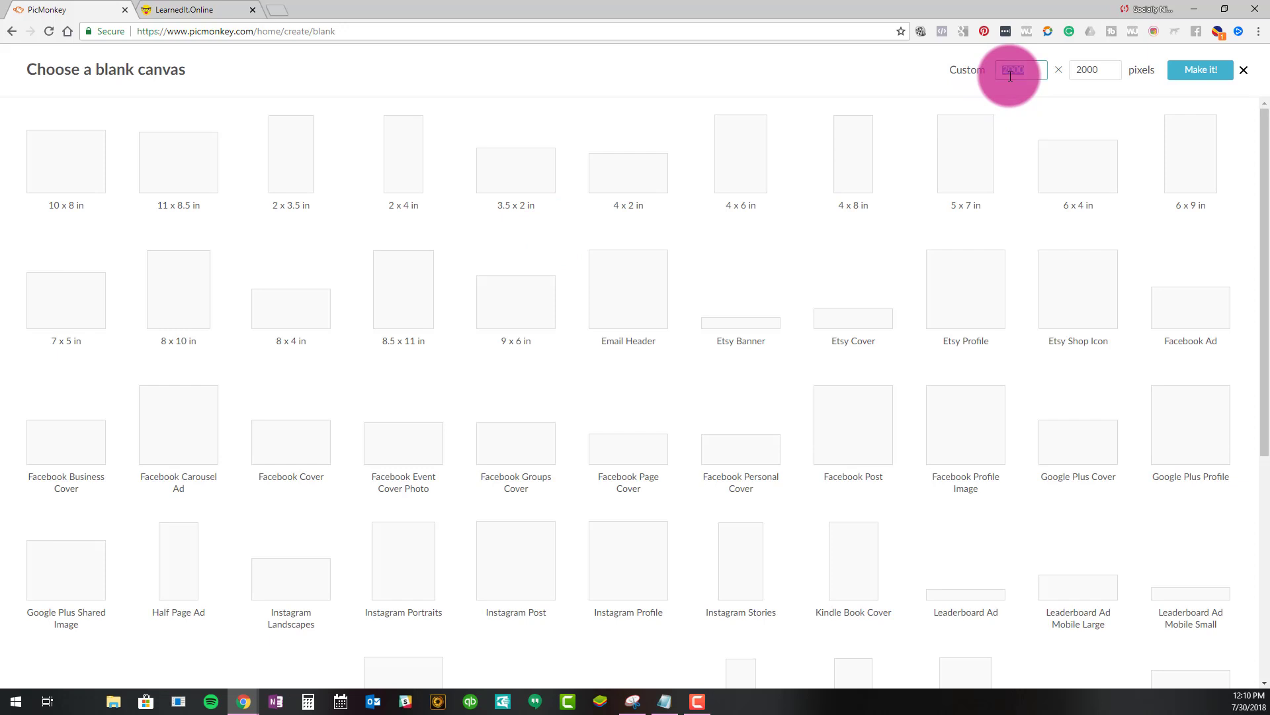
# Create a custom blank canvas of 500 x 280 pixels
pyautogui.write('5')
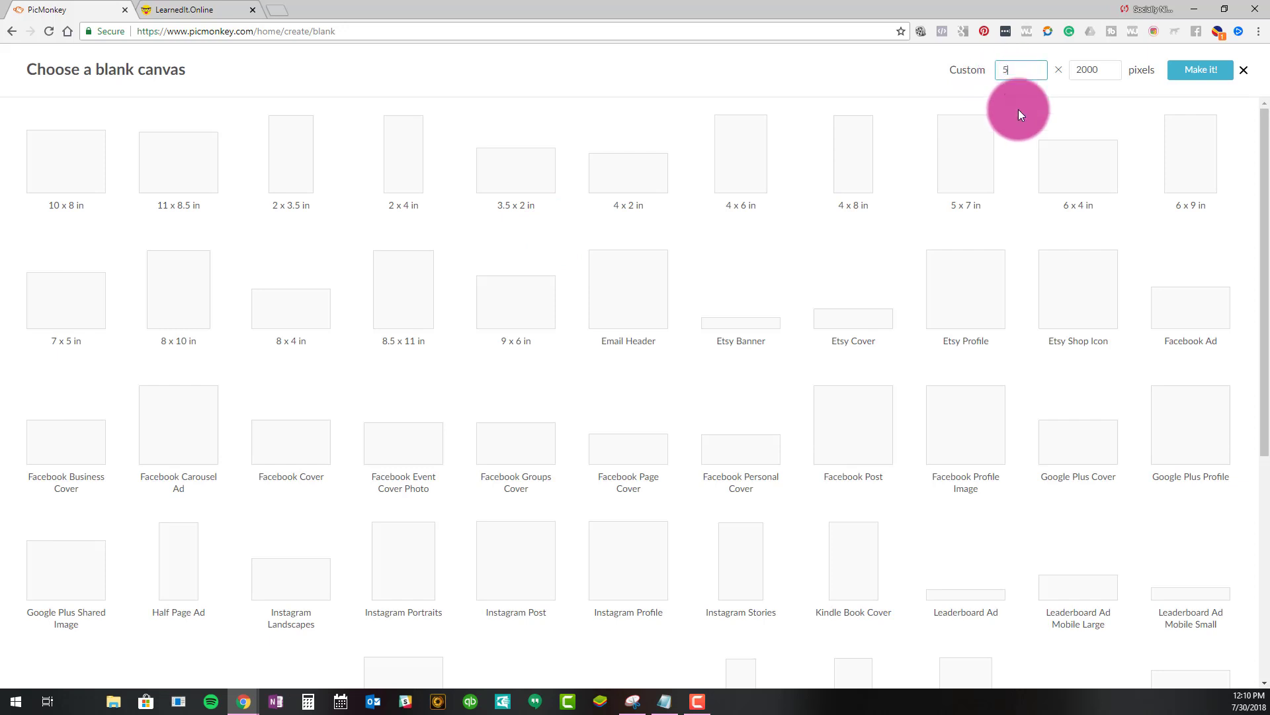
pyautogui.press('Tab')
pyautogui.write('280')
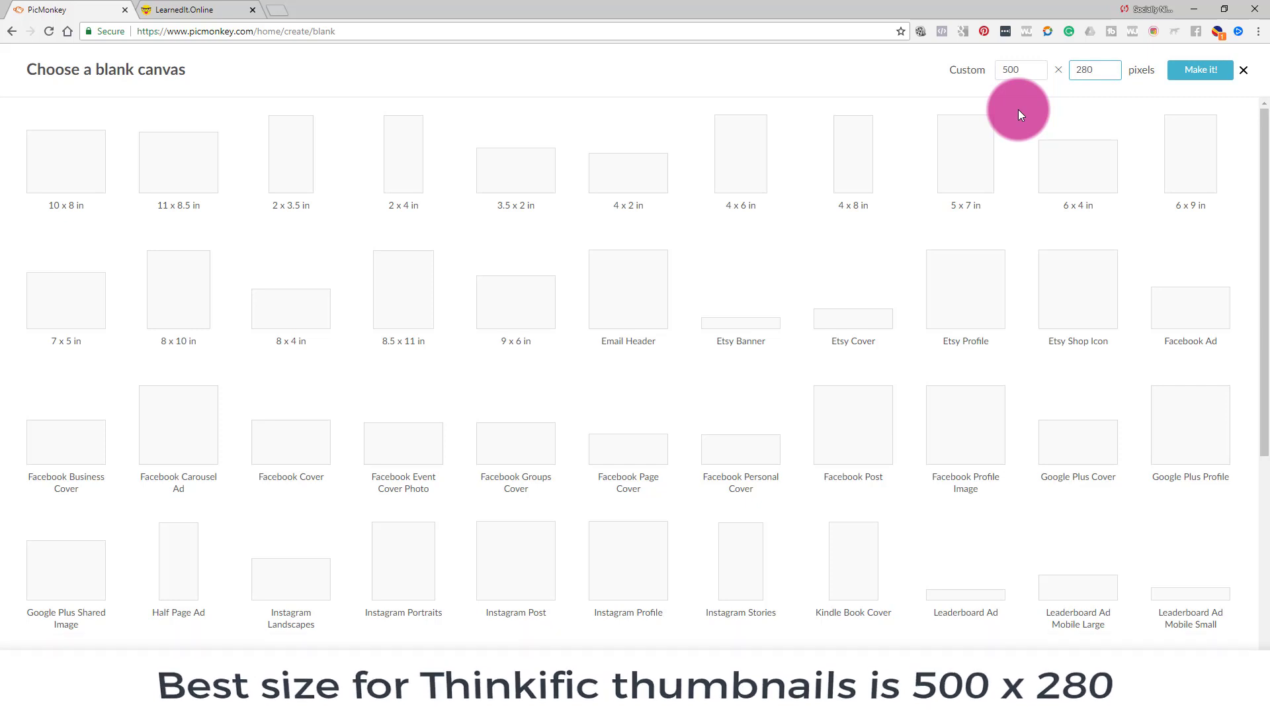
pyautogui.scroll(-4, 711, 298)
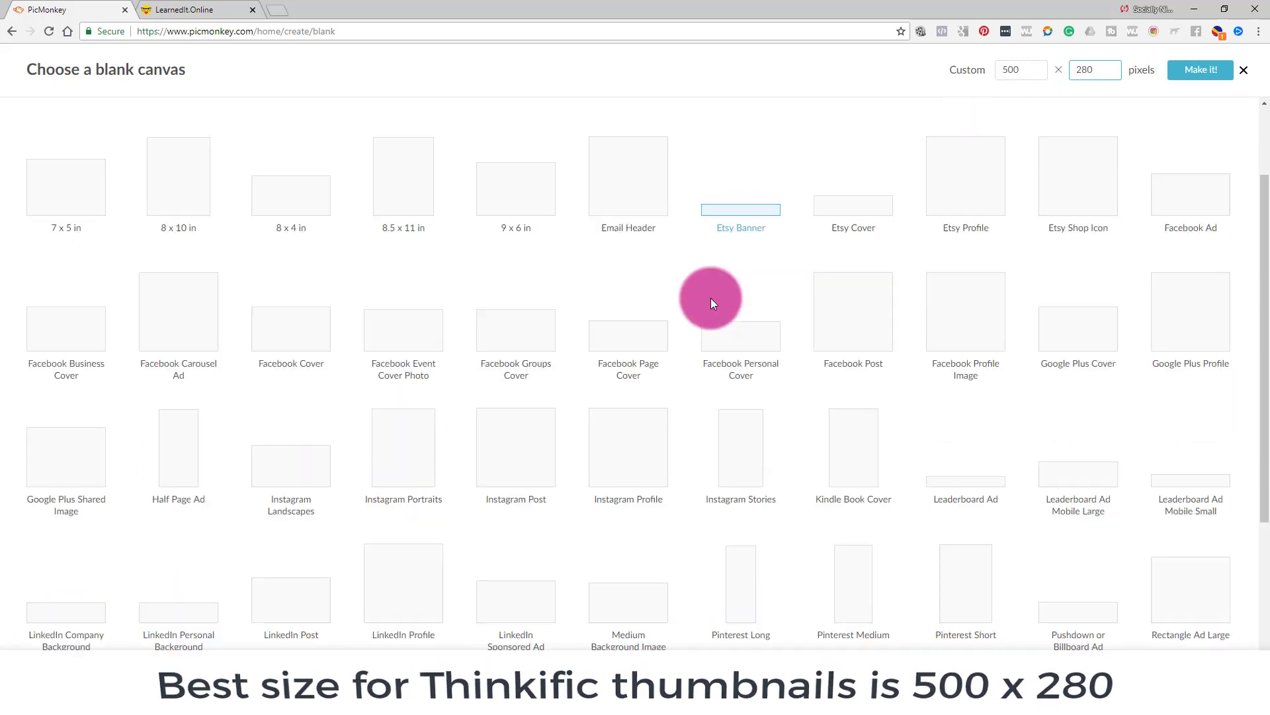
pyautogui.scroll(-2, 710, 298)
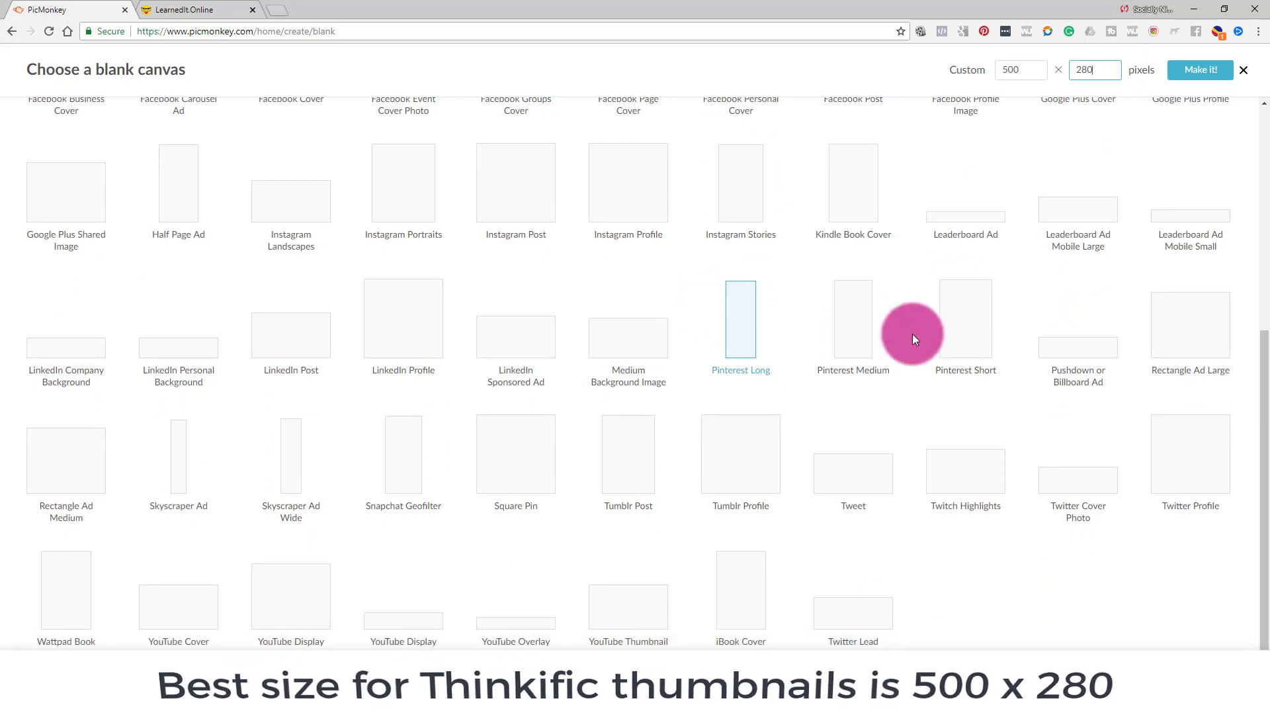
pyautogui.scroll(4, 953, 340)
pyautogui.scroll(-4, 953, 340)
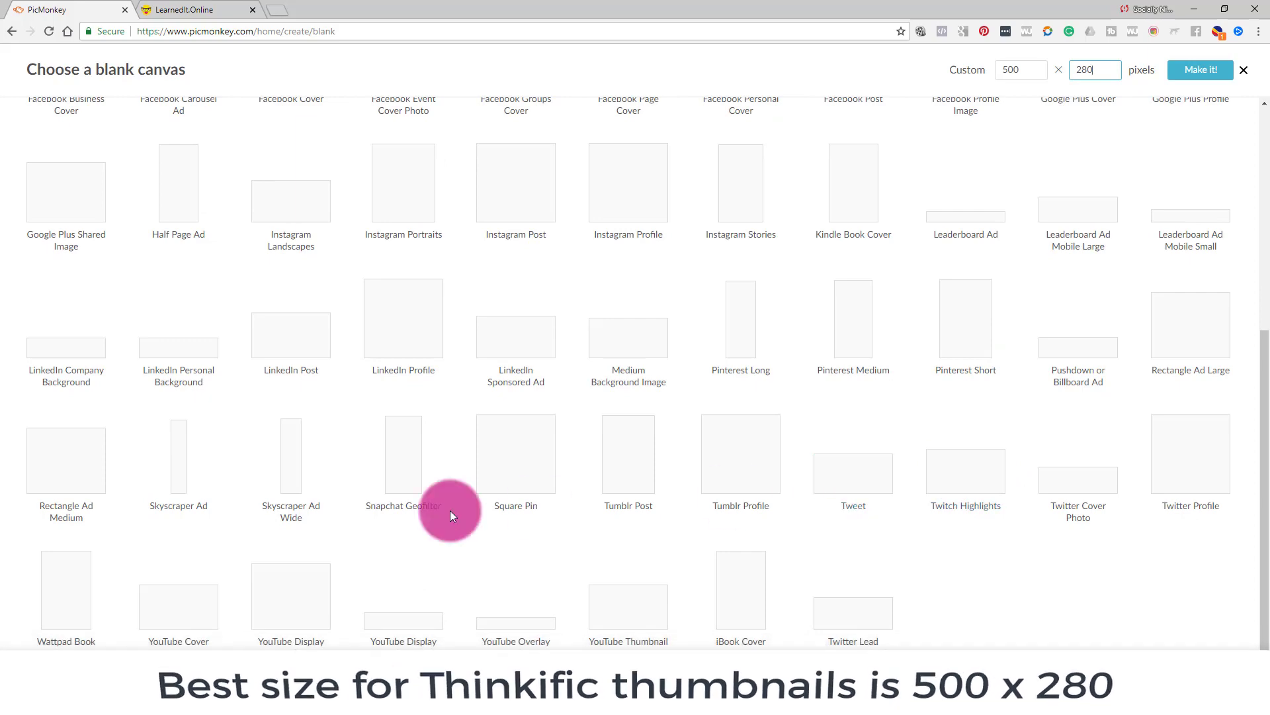
pyautogui.scroll(6, 514, 511)
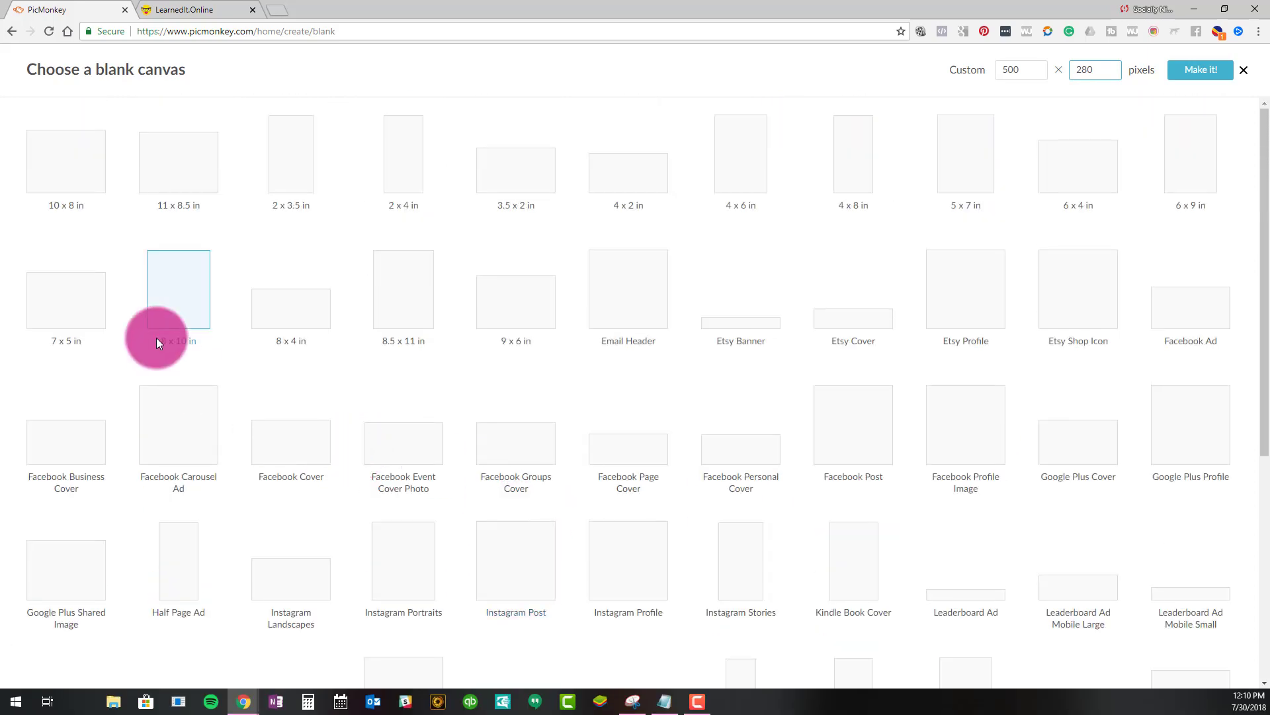
pyautogui.click(1190, 71)
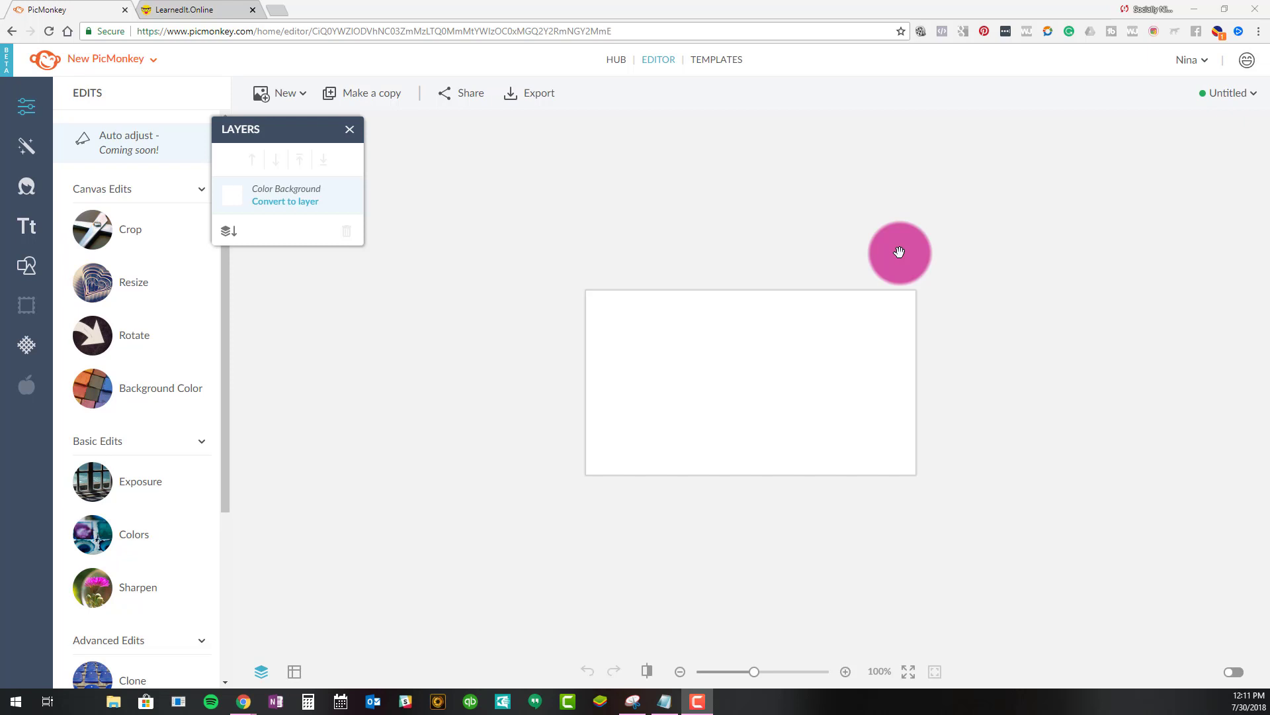
# Move the Layers palette well clear of the canvas and switch the workspace background to dark
pyautogui.moveTo(240, 130); pyautogui.dragTo(1152, 111)
pyautogui.moveTo(1110, 174); pyautogui.dragTo(1058, 409)
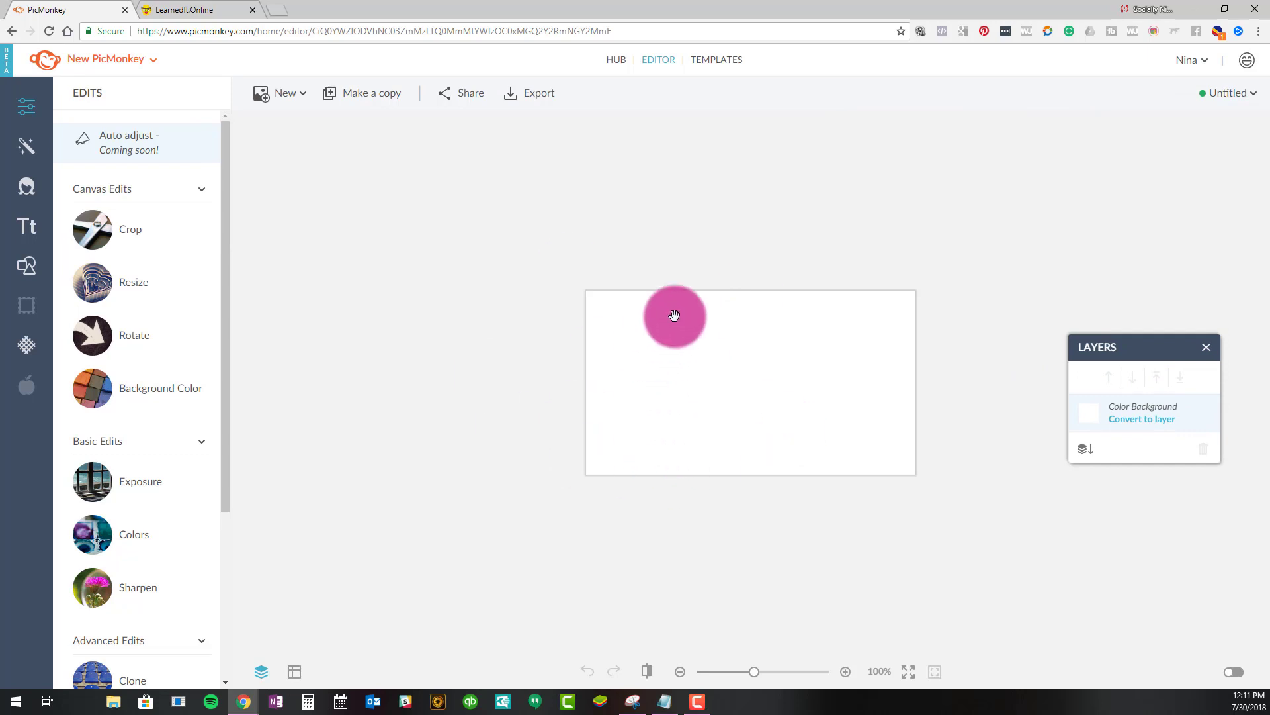
pyautogui.click(1233, 672)
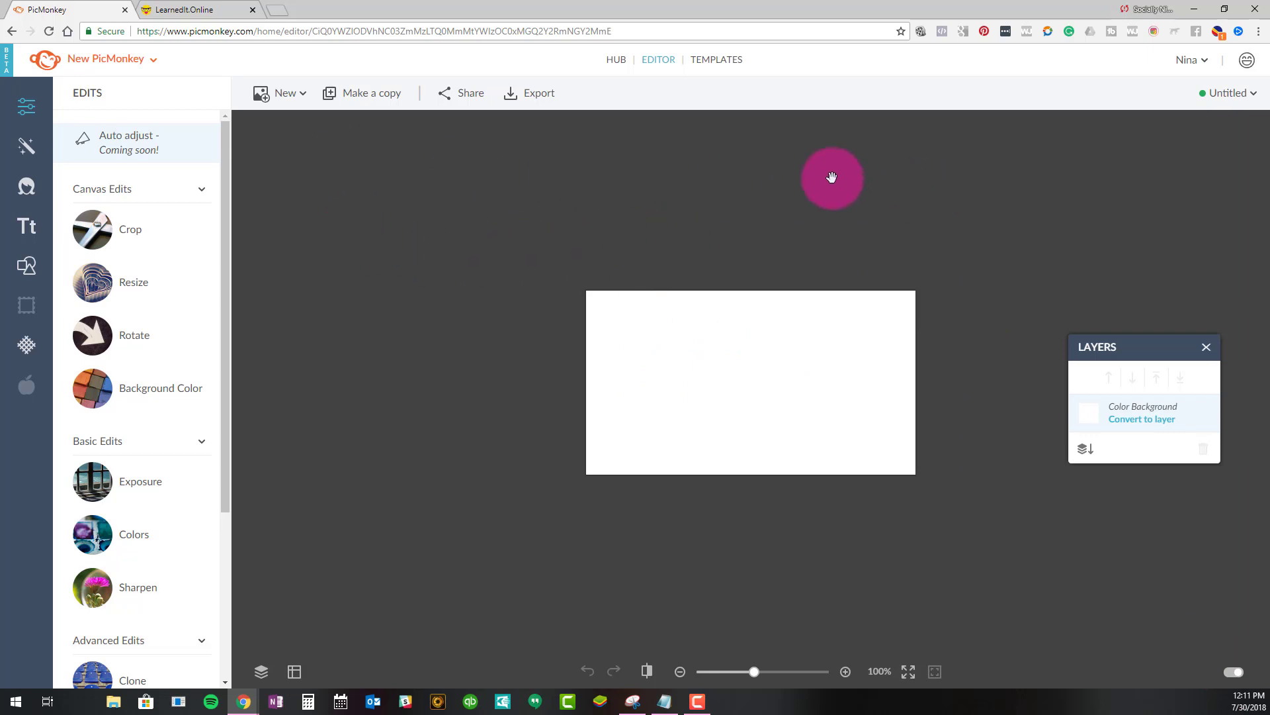
pyautogui.moveTo(1124, 344); pyautogui.dragTo(1124, 342)
pyautogui.moveTo(1161, 234); pyautogui.dragTo(1161, 141)
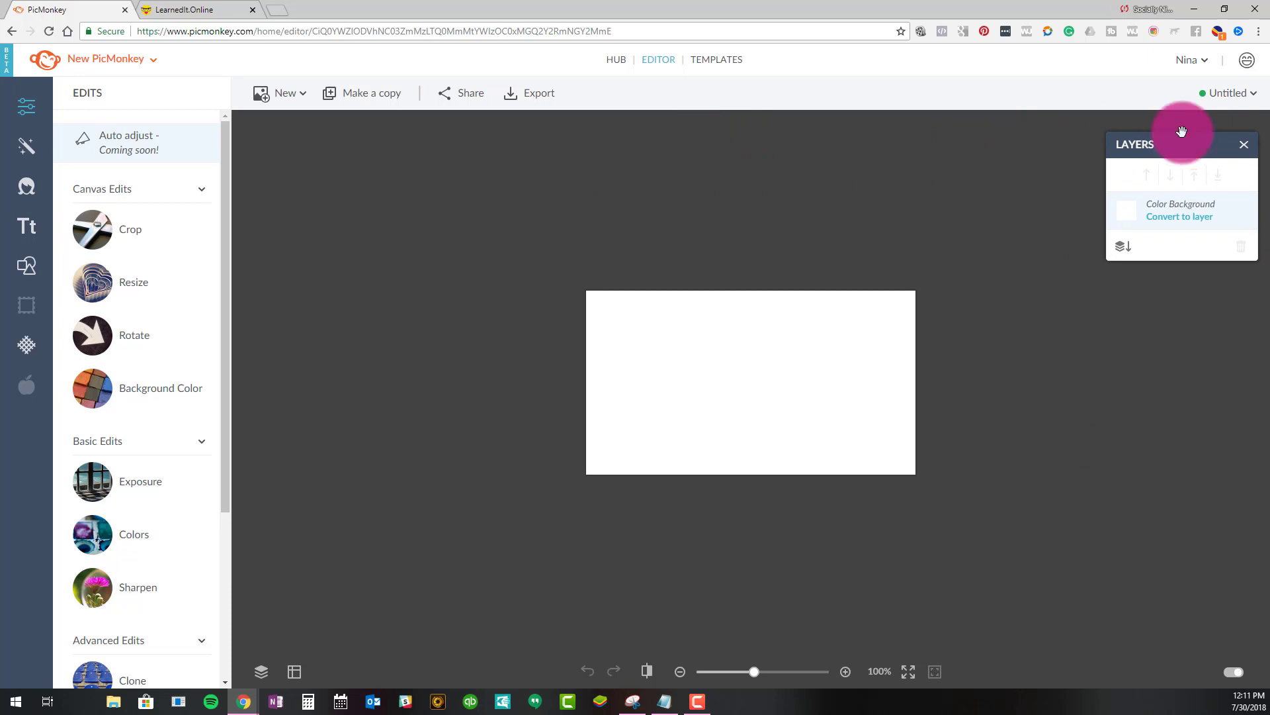
# Rename the image as "PBA - Winning with Webinars - Strategy Session"
pyautogui.click(1228, 94)
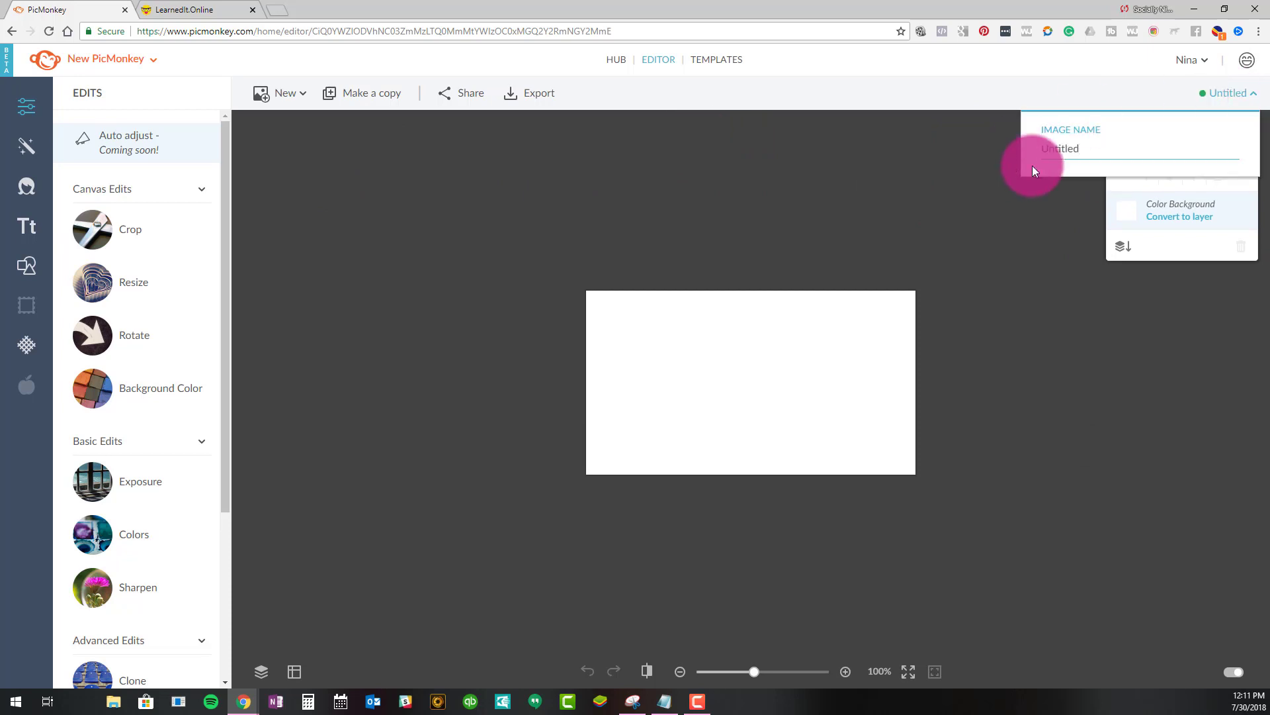
pyautogui.moveTo(1103, 141); pyautogui.dragTo(971, 151)
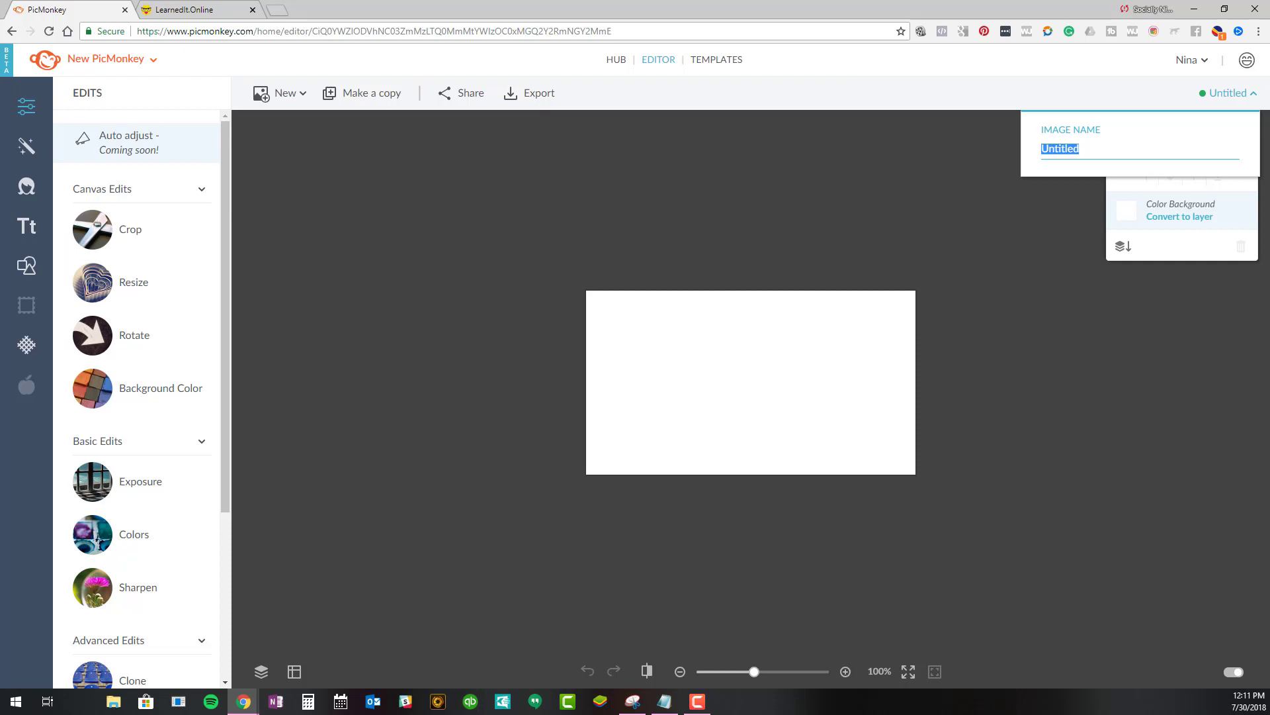
pyautogui.write('Wi')
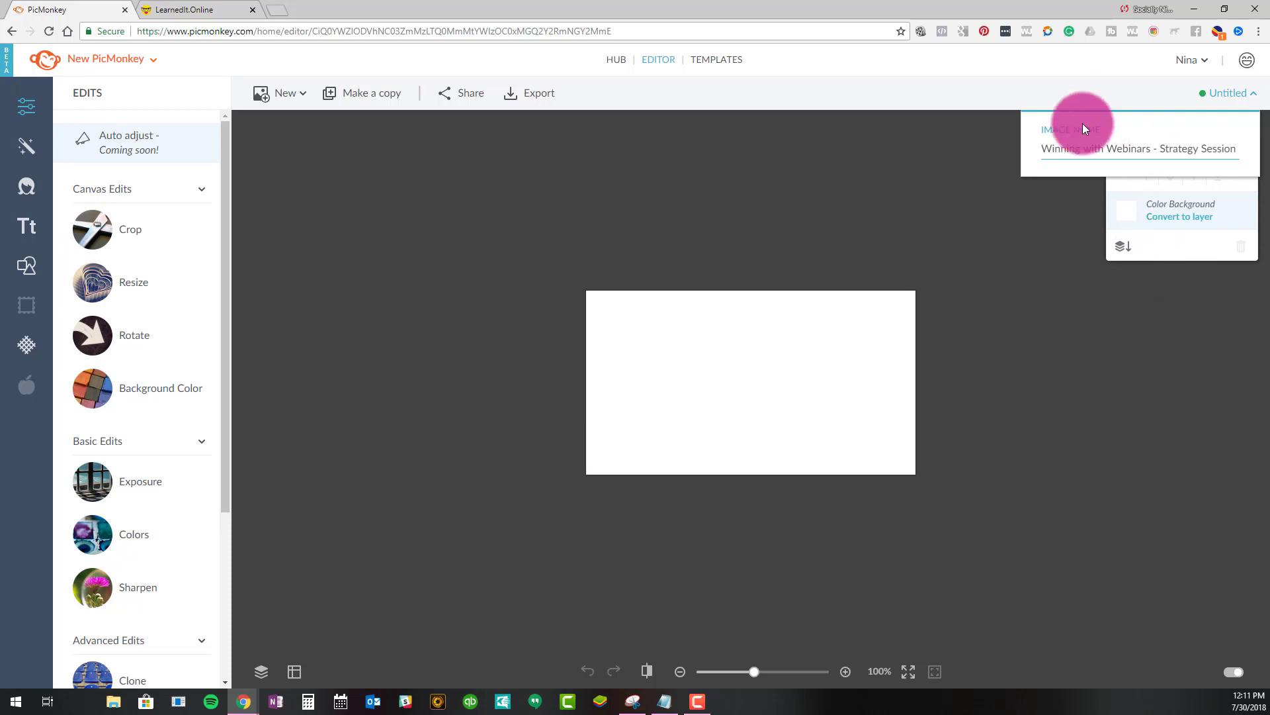
pyautogui.write('P')
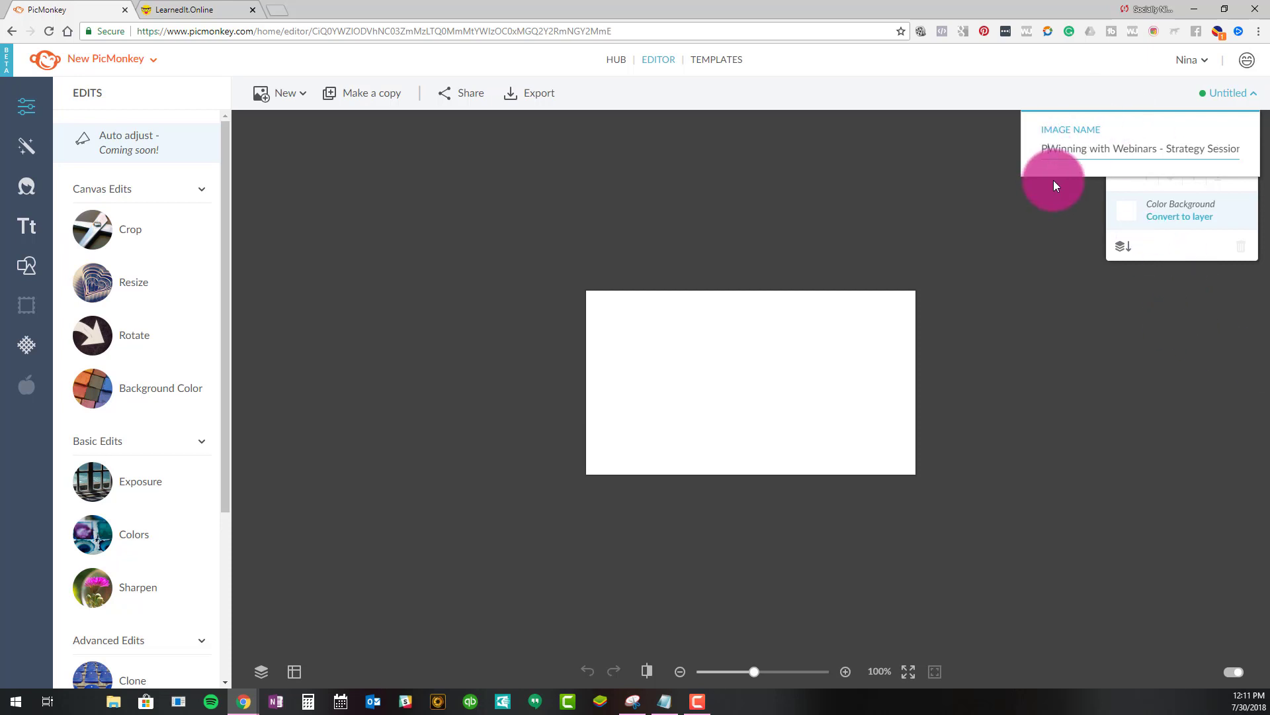
pyautogui.write('BA -')
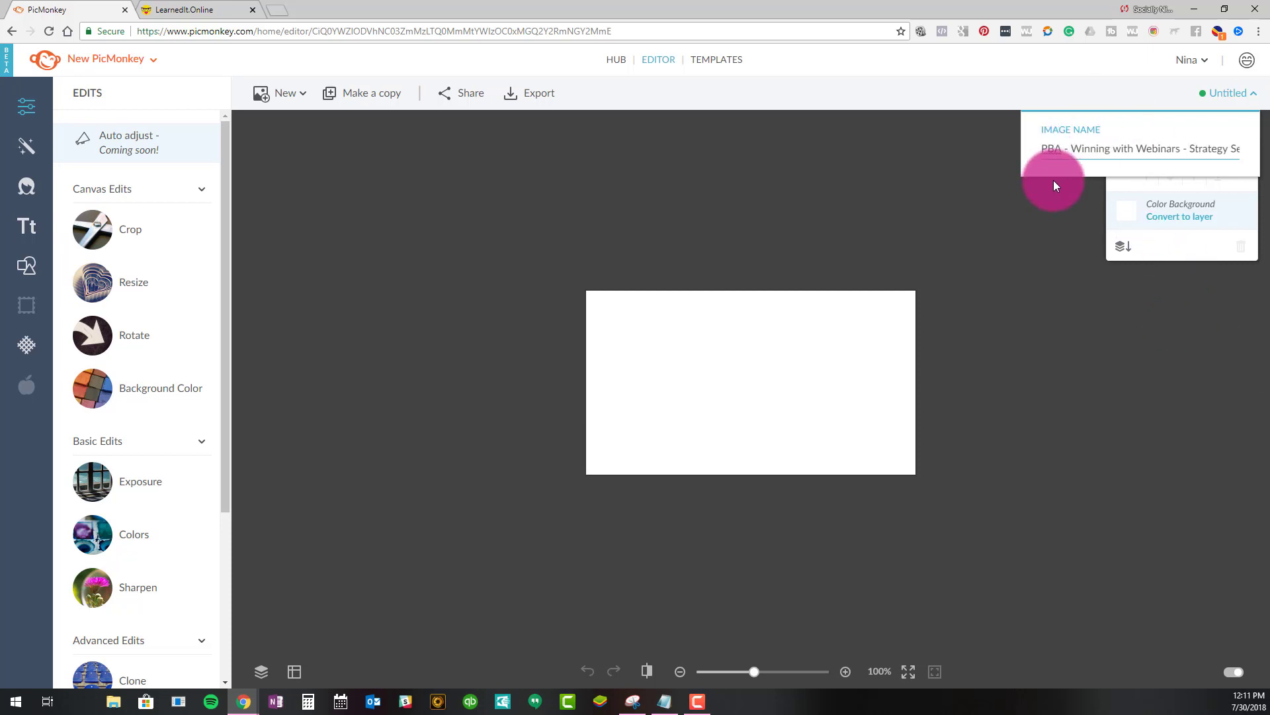
pyautogui.press('Return')
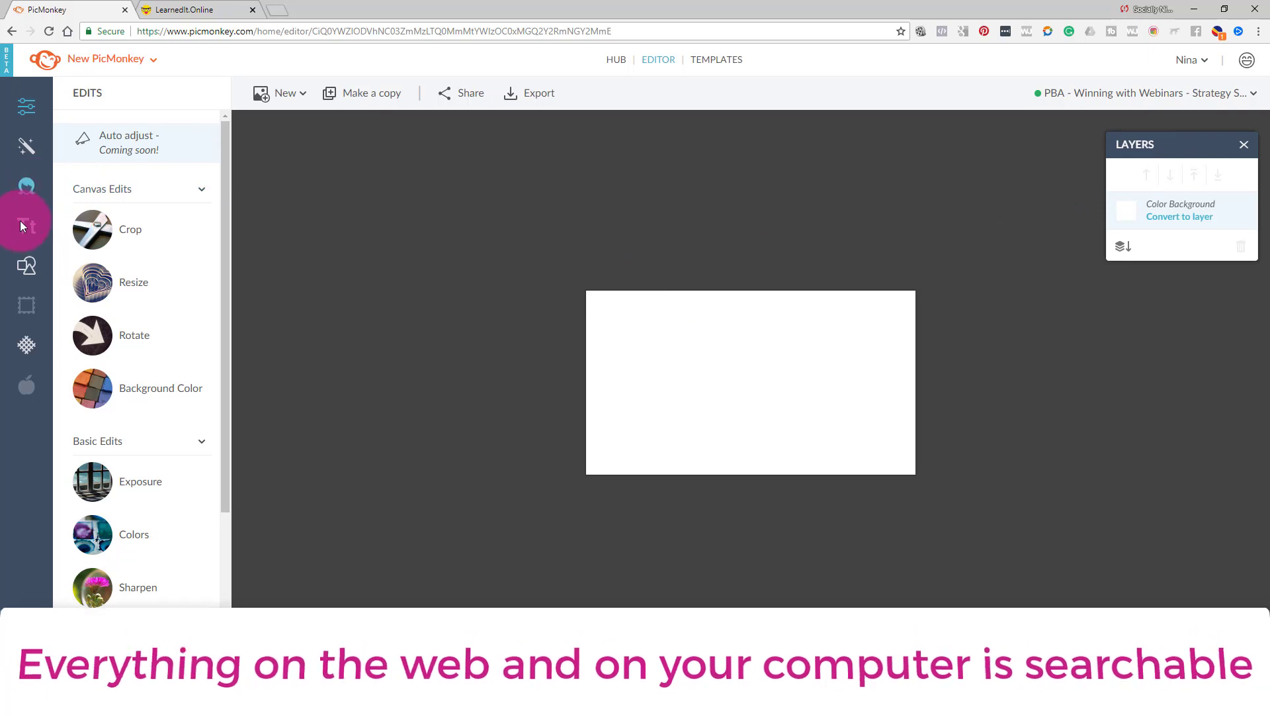
# Start adding your own image as an overlay from the Hub and open the Hub's collections
pyautogui.click(19, 263)
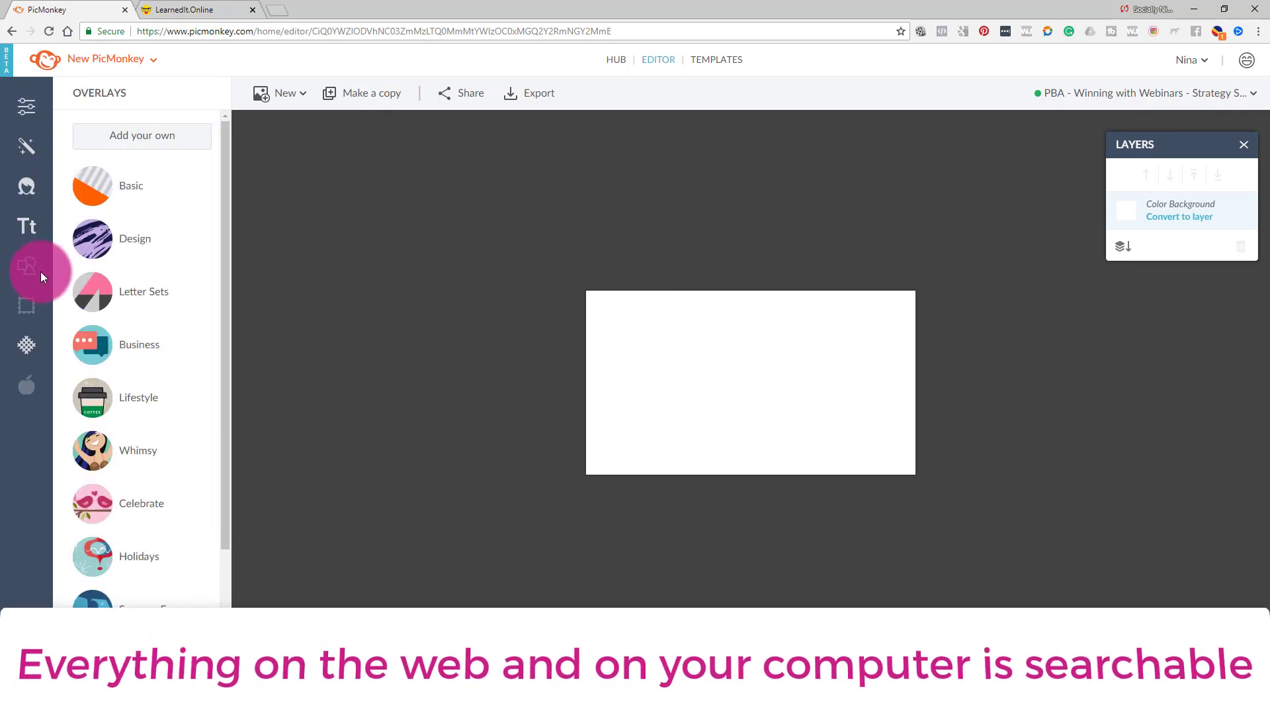
pyautogui.click(130, 146)
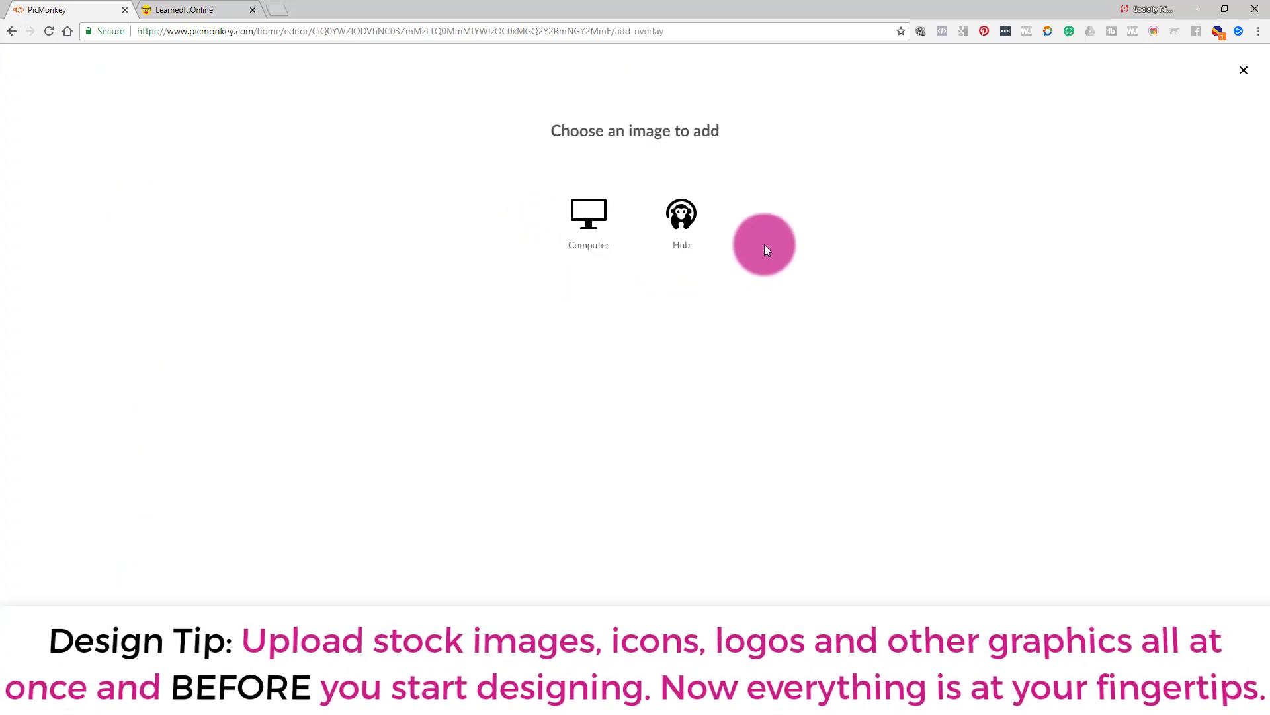
pyautogui.click(688, 216)
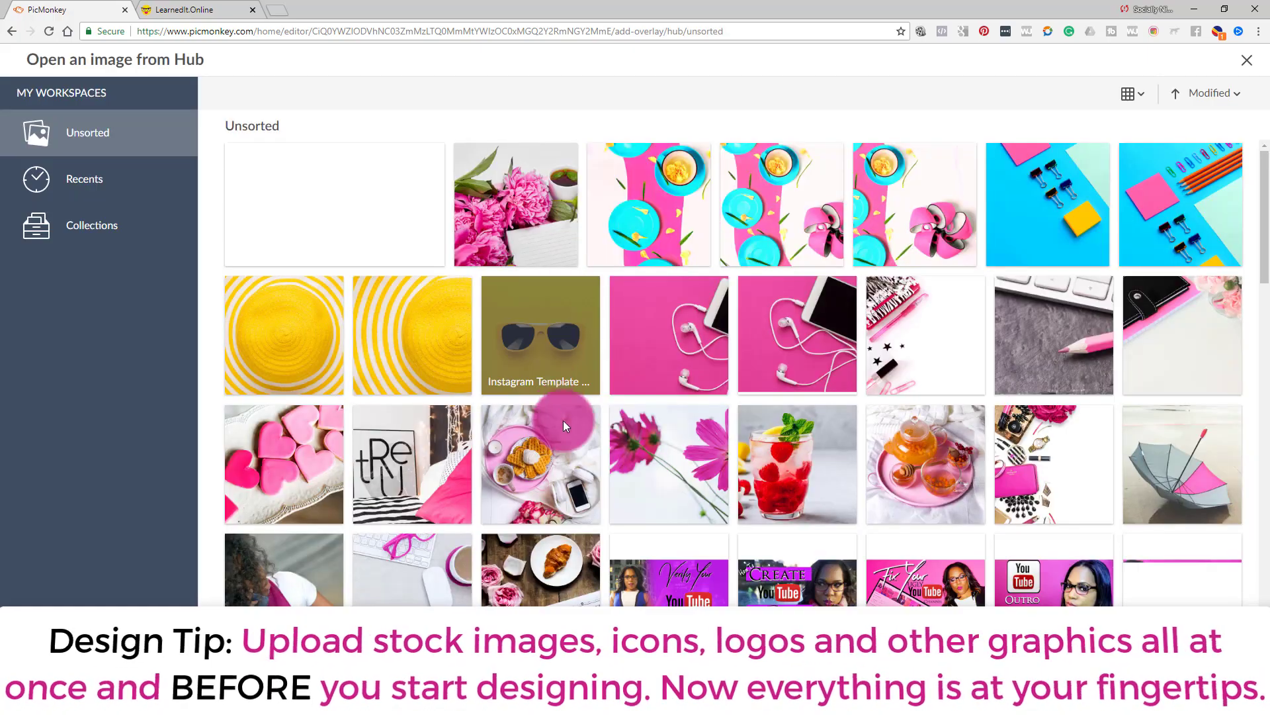
pyautogui.scroll(-4, 663, 339)
pyautogui.scroll(4, 657, 339)
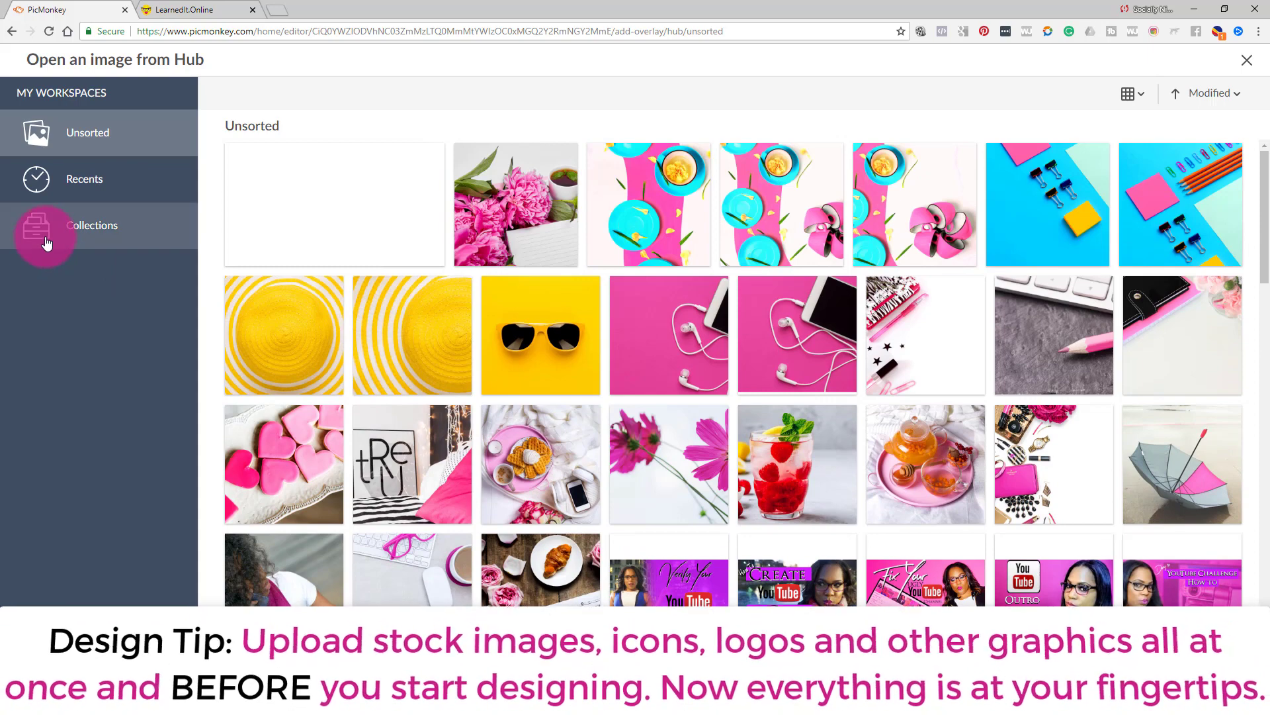
pyautogui.click(46, 243)
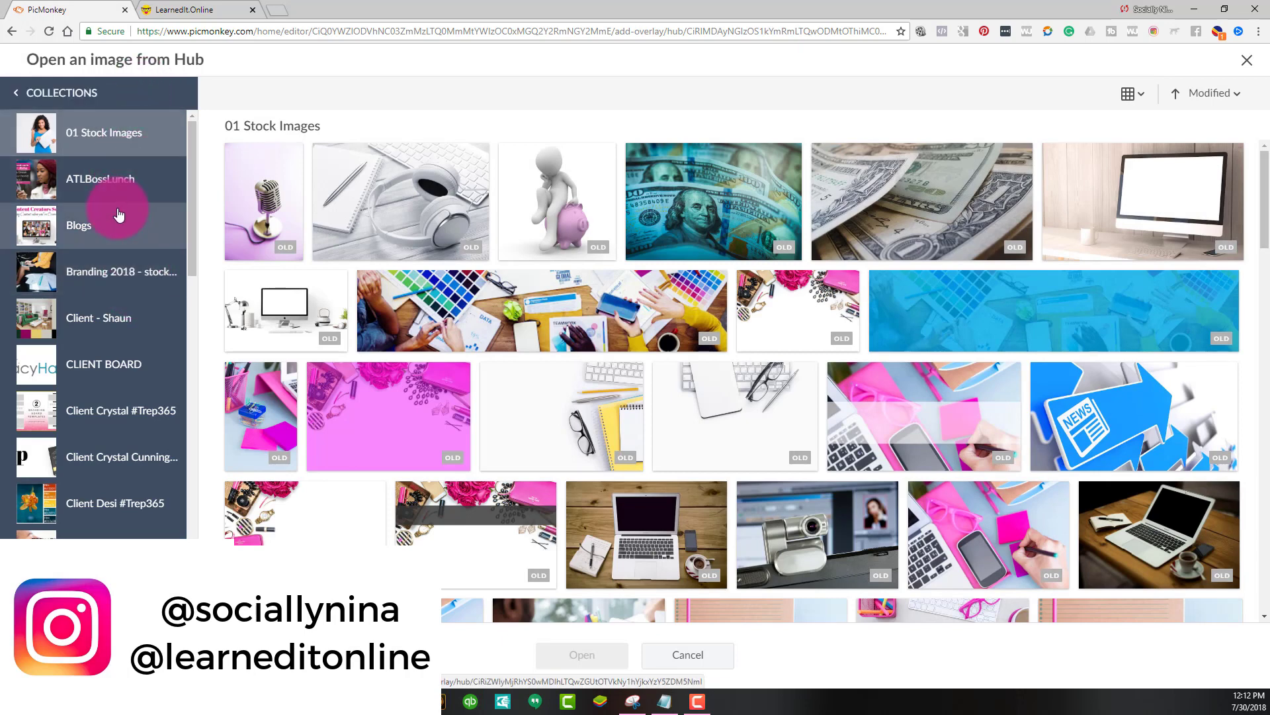
# Look through the list of Hub collections to see how the images, logos and graphics are organized
pyautogui.scroll(-5, 119, 214)
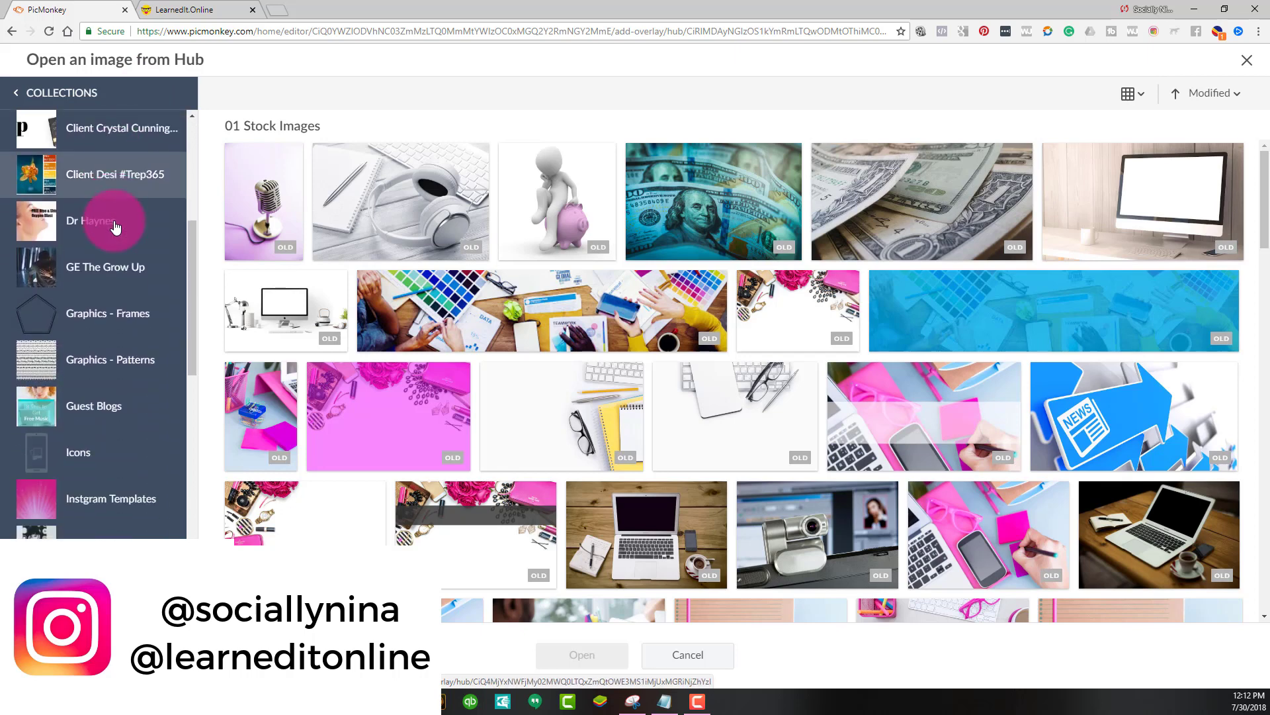
pyautogui.scroll(-6, 115, 227)
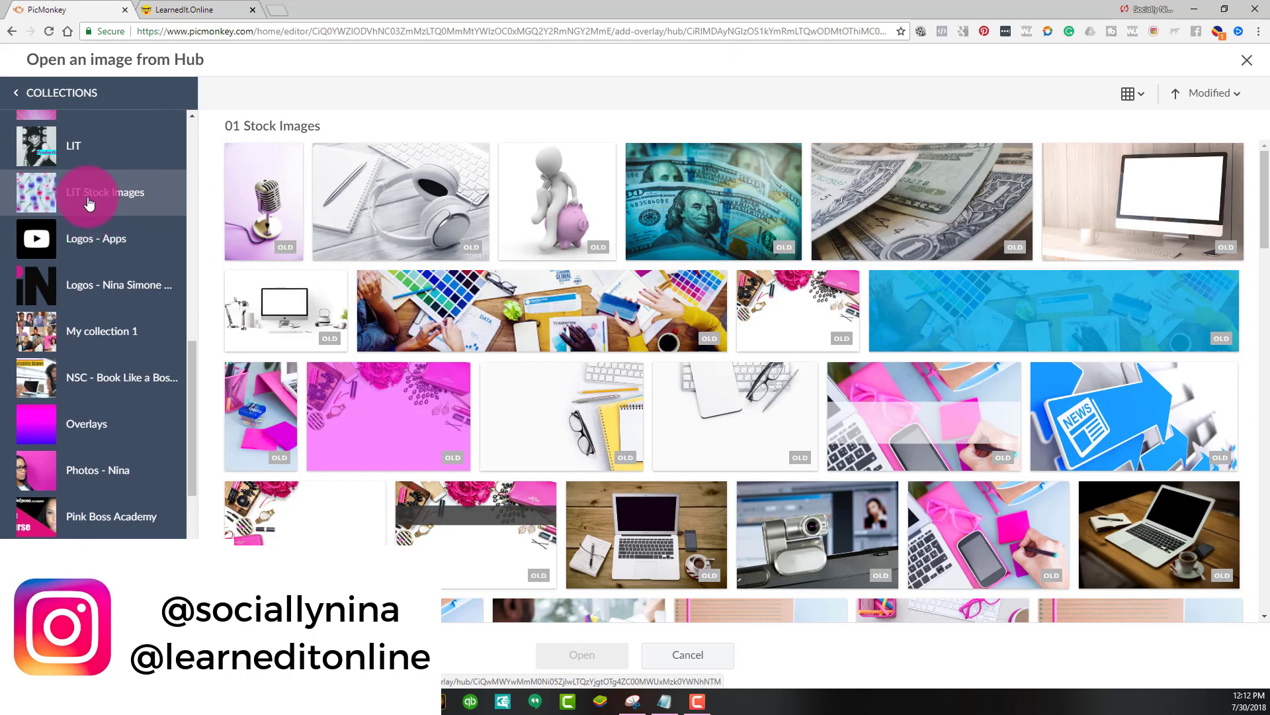
pyautogui.scroll(-4, 90, 203)
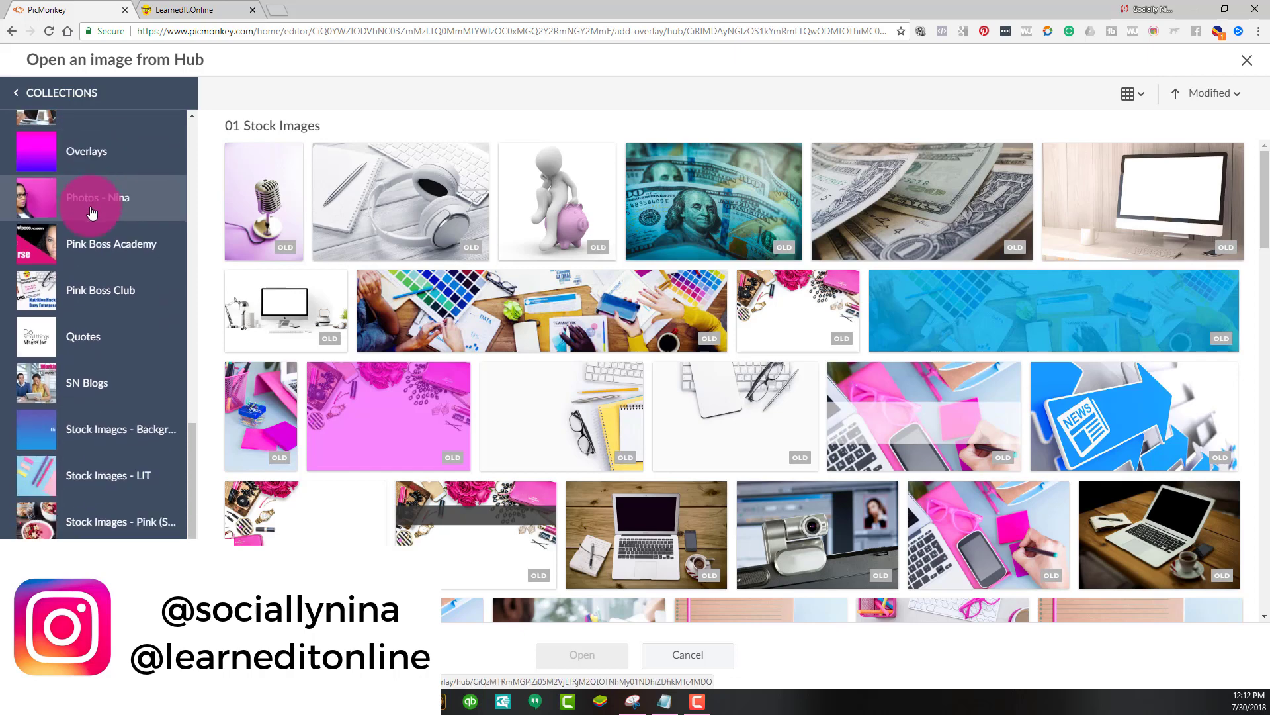
pyautogui.scroll(-2, 91, 212)
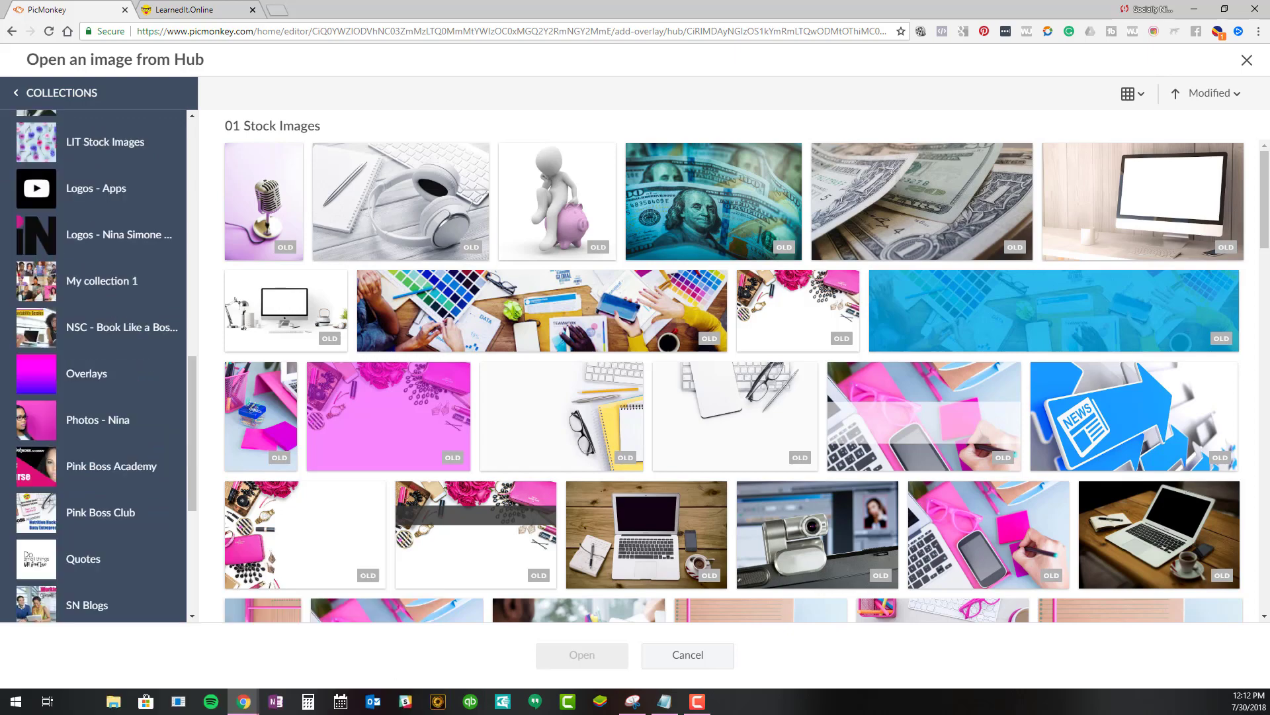
pyautogui.scroll(10, 93, 219)
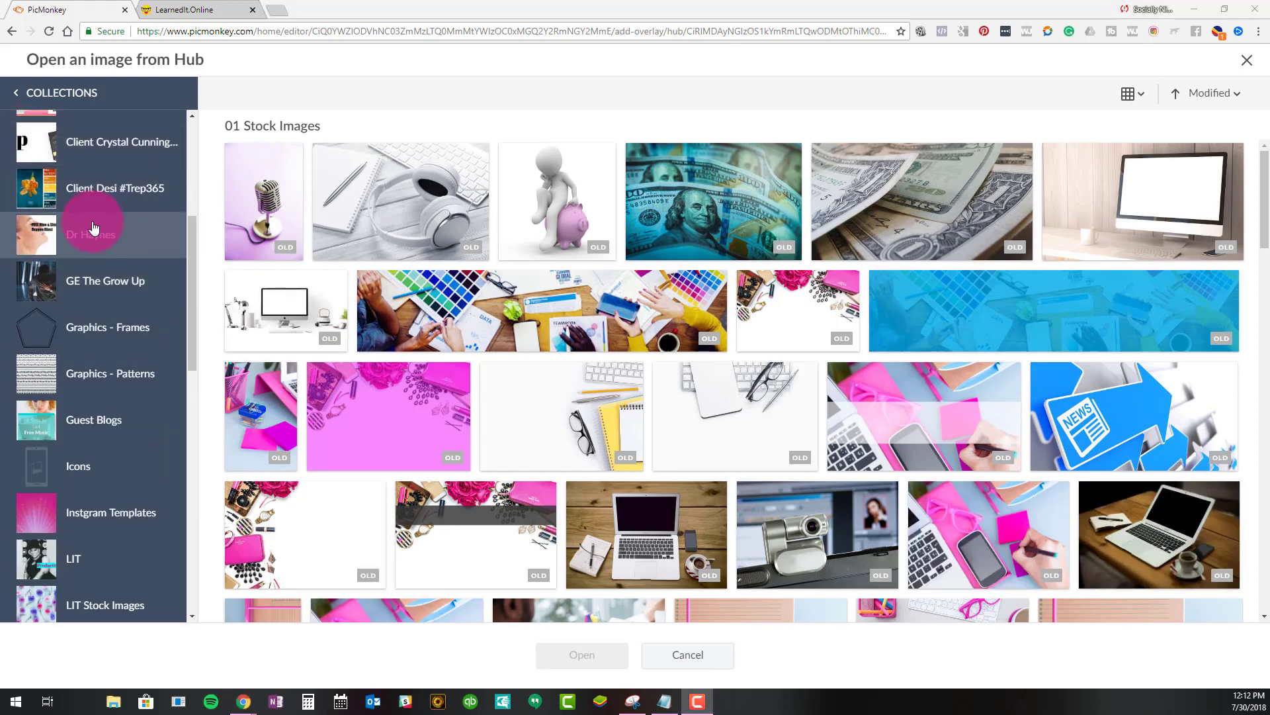
pyautogui.scroll(-8, 125, 238)
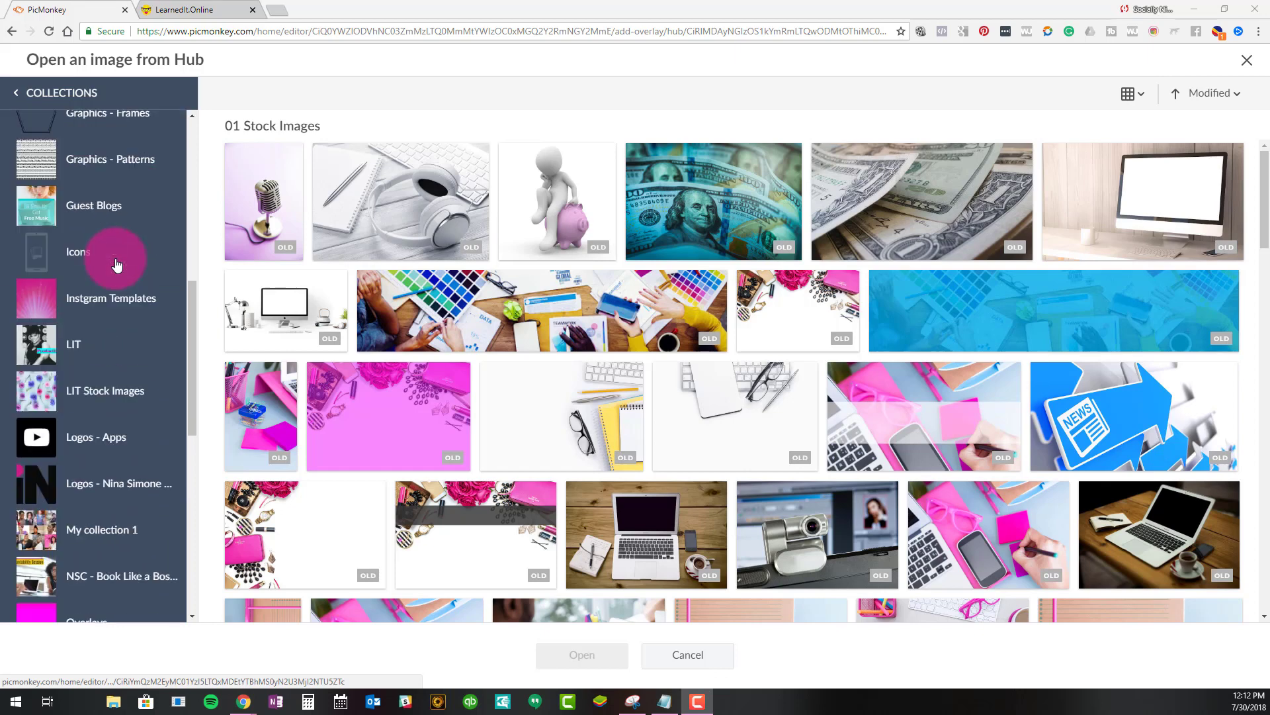
pyautogui.scroll(-2, 118, 262)
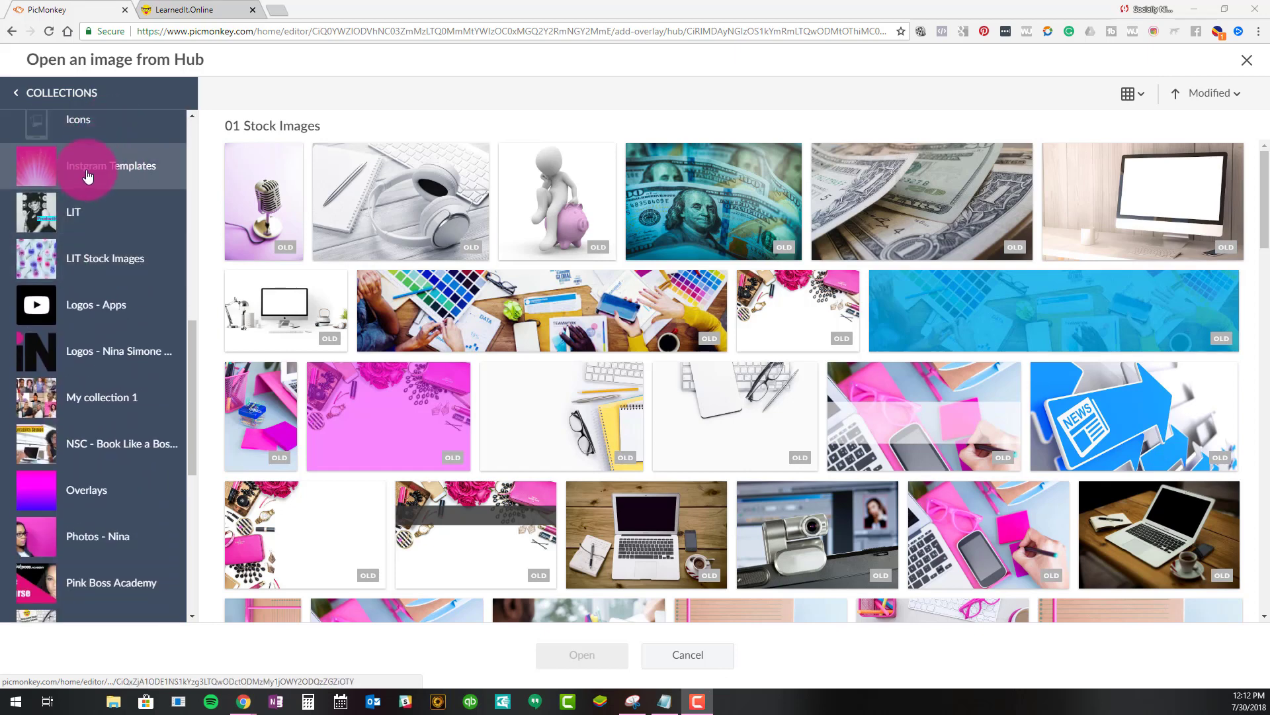
# Browse the images in the Instgram Templates and LIT Stock Images collections
pyautogui.click(84, 171)
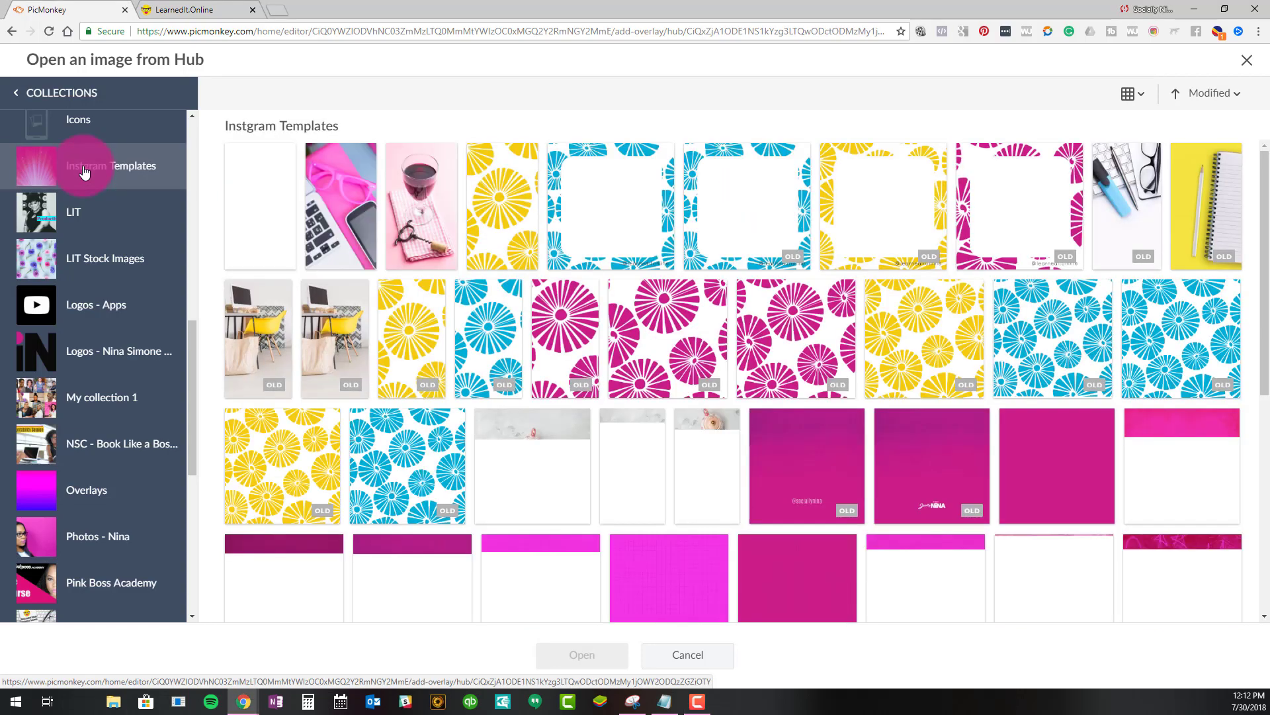
pyautogui.scroll(-6, 709, 355)
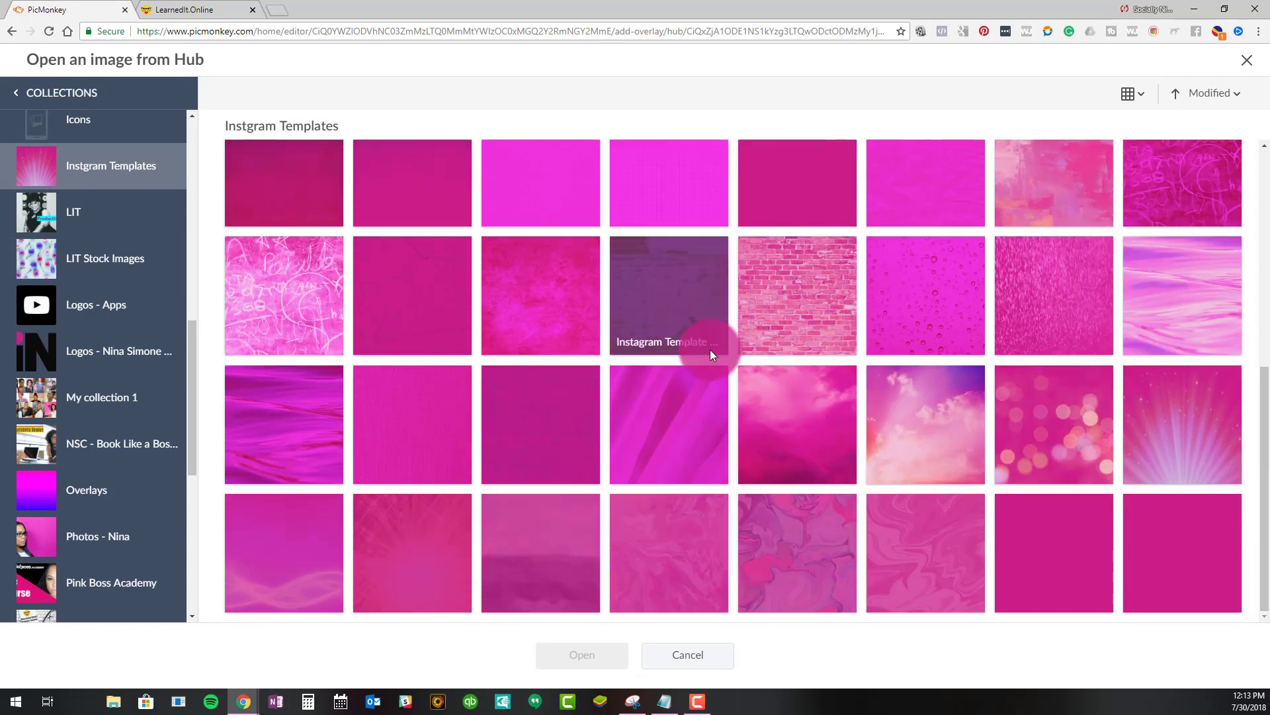
pyautogui.scroll(6, 625, 342)
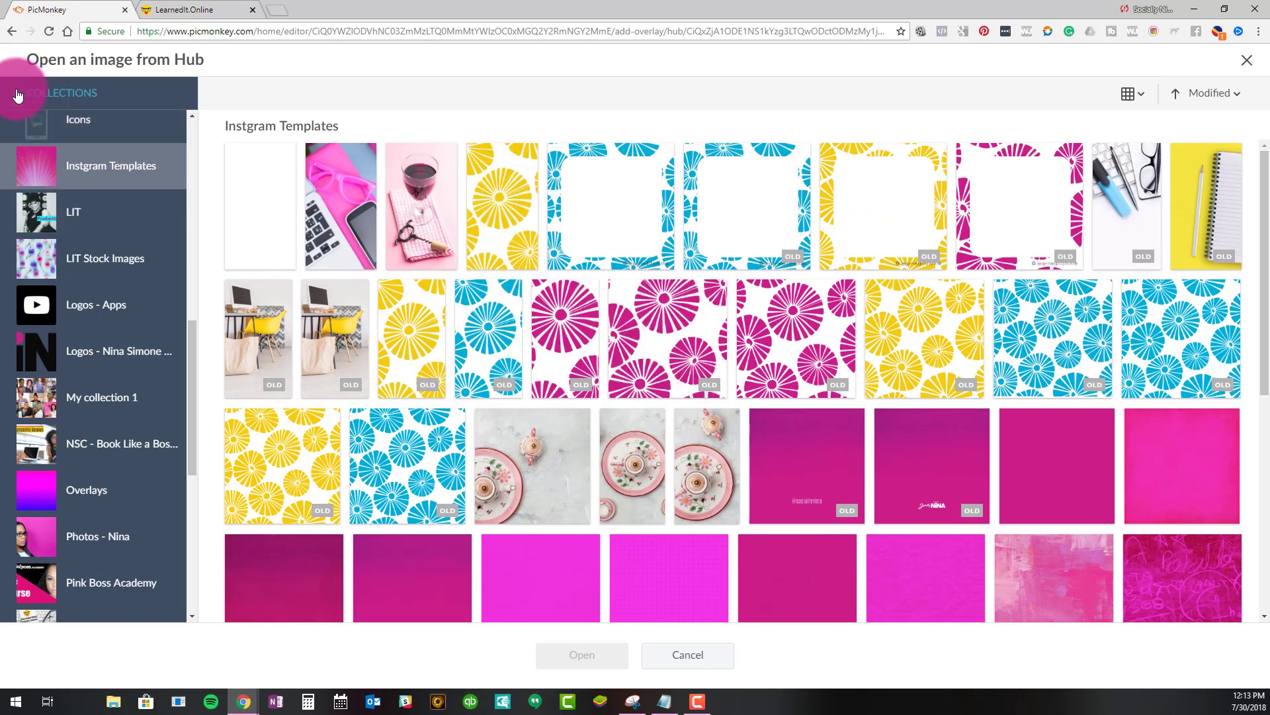
pyautogui.click(79, 258)
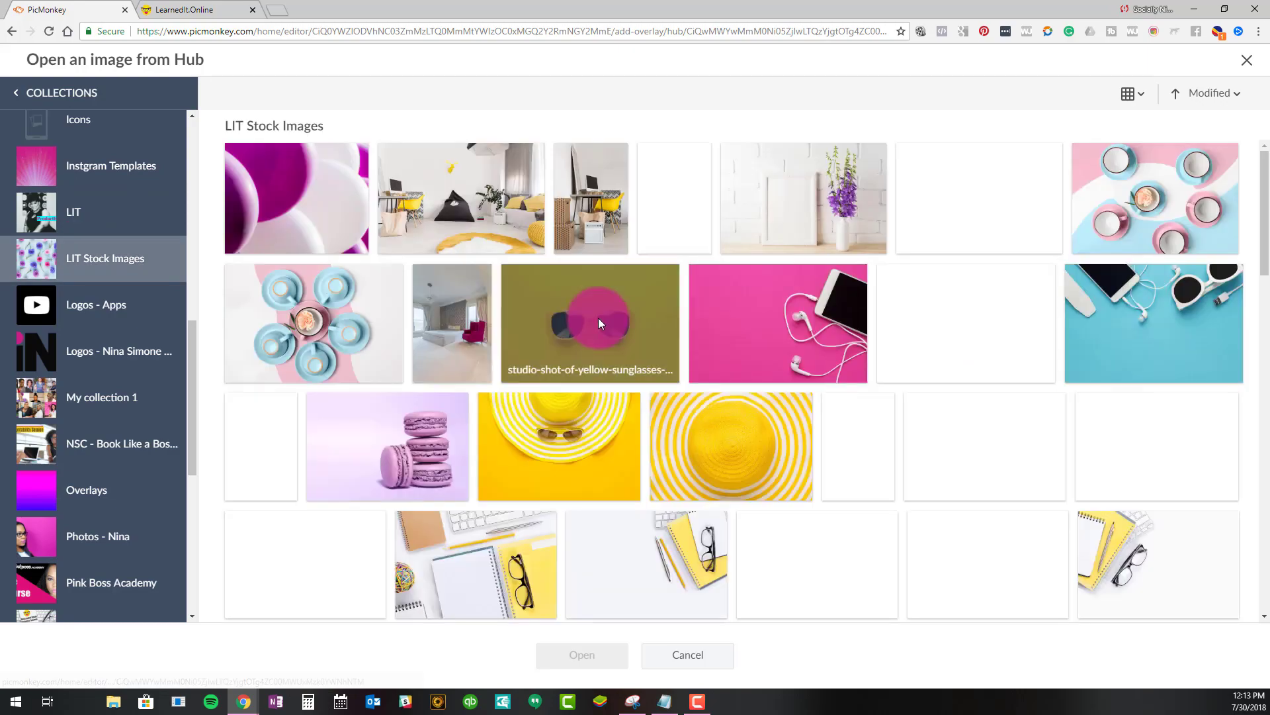
pyautogui.scroll(-10, 574, 308)
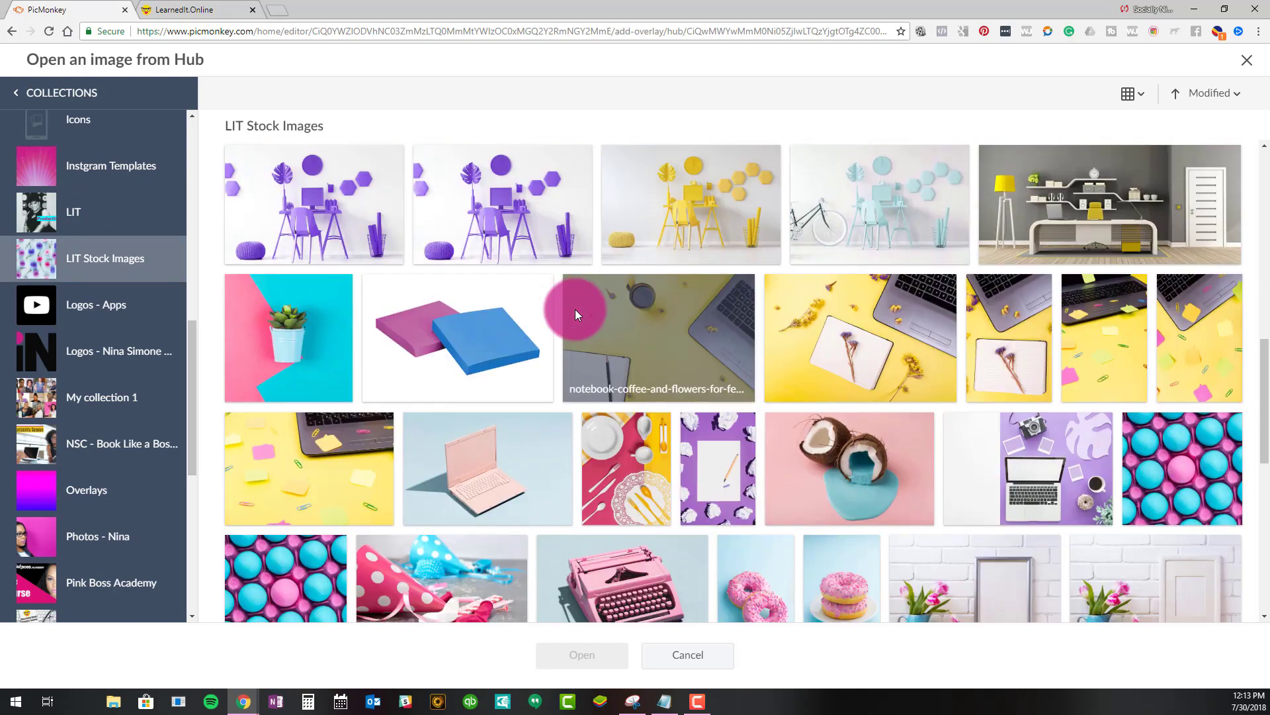
pyautogui.scroll(-8, 574, 309)
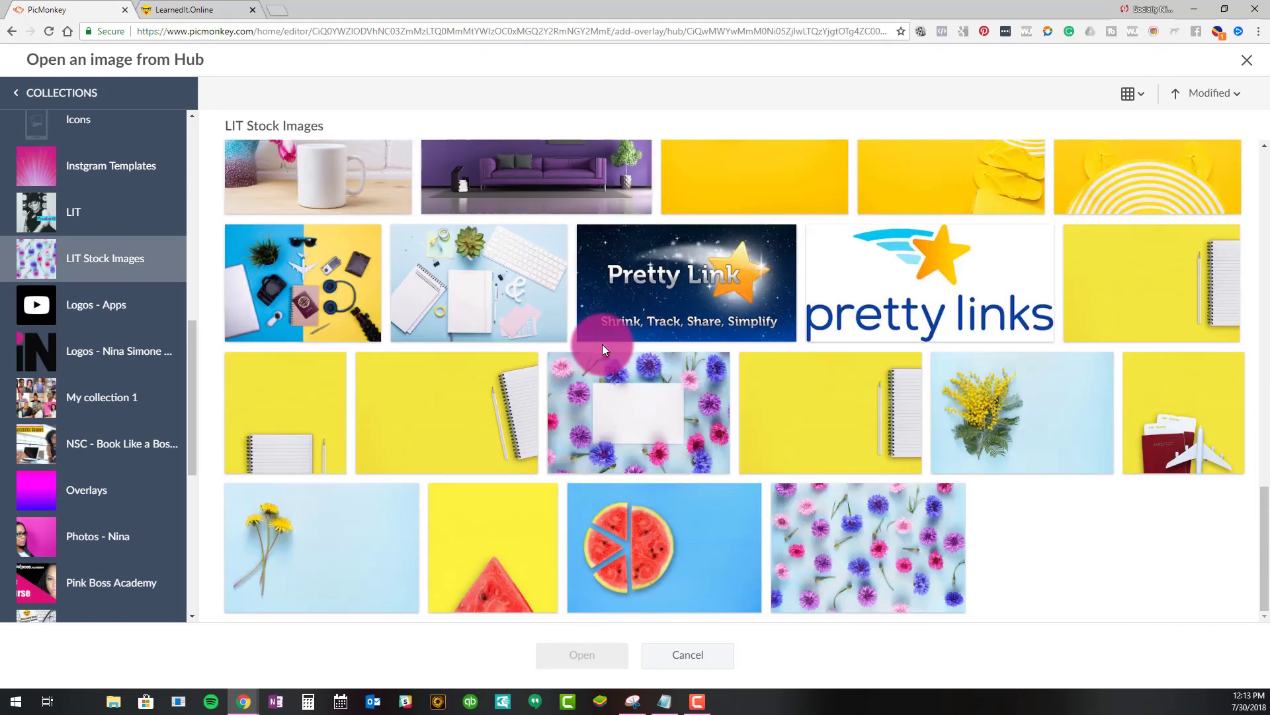
pyautogui.scroll(10, 603, 344)
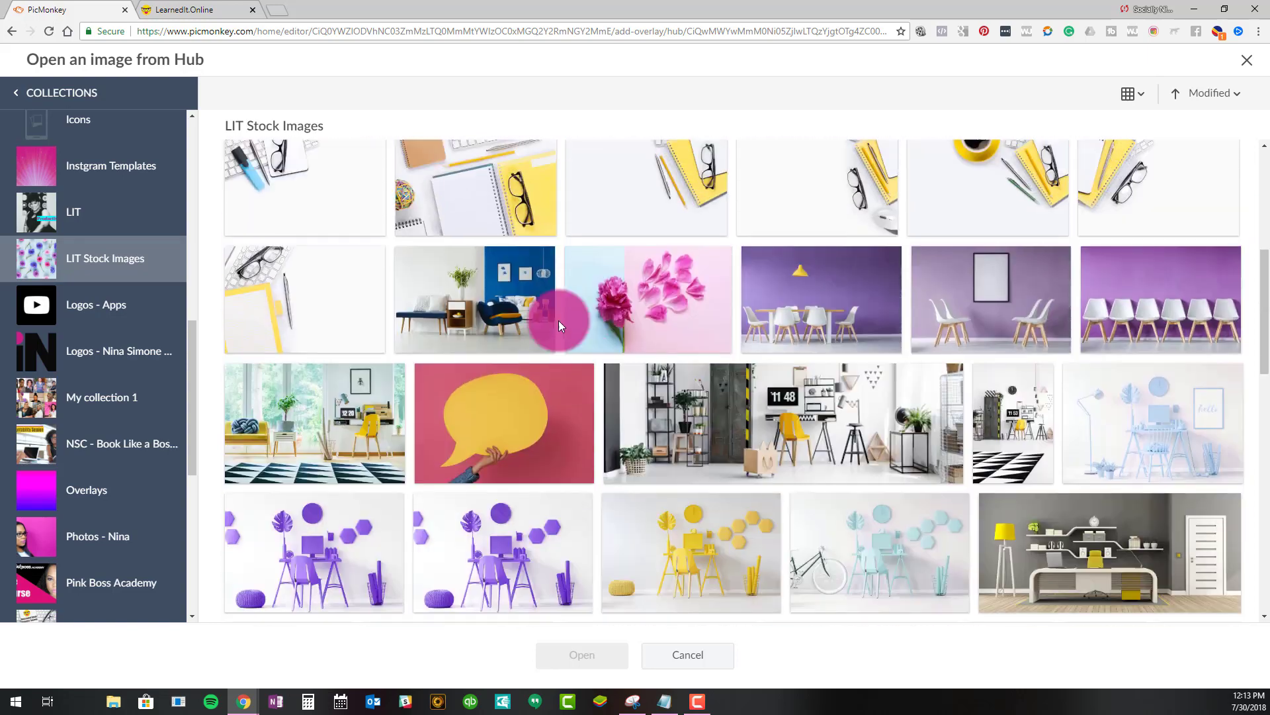
pyautogui.scroll(2, 558, 320)
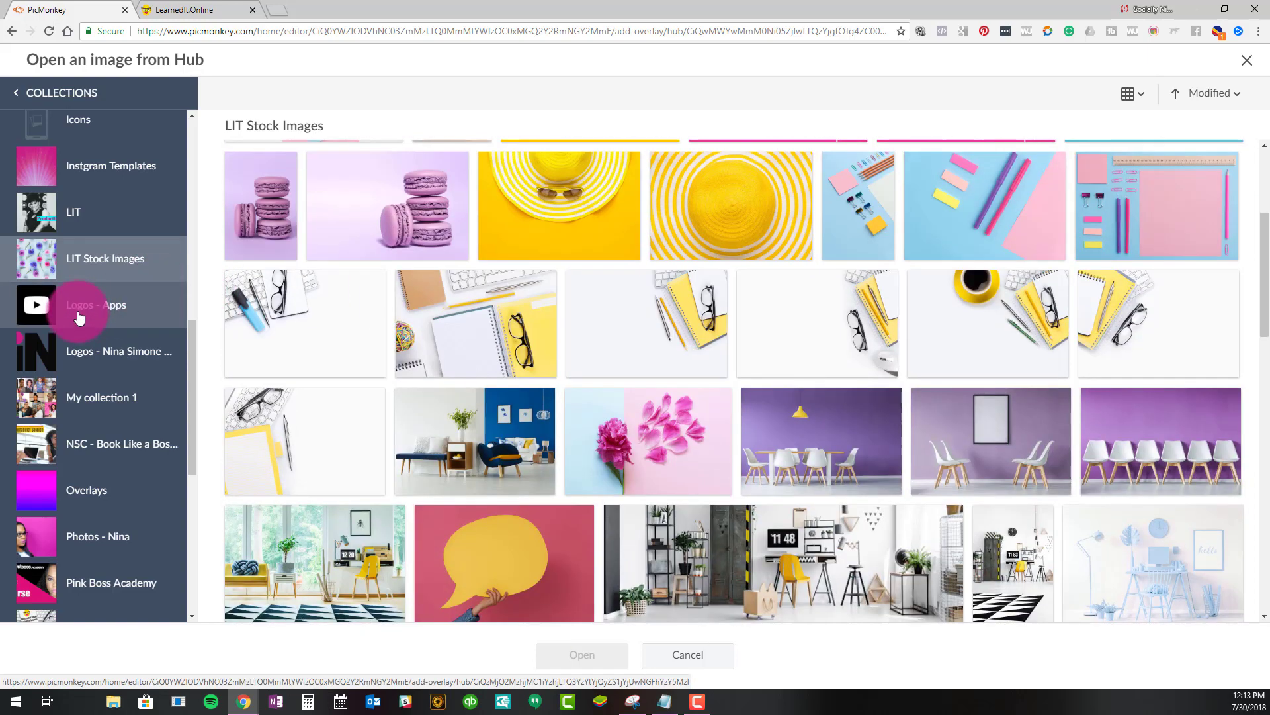
# Browse the logos in the consulting company's logo collection and the Logos - Apps collection
pyautogui.click(85, 358)
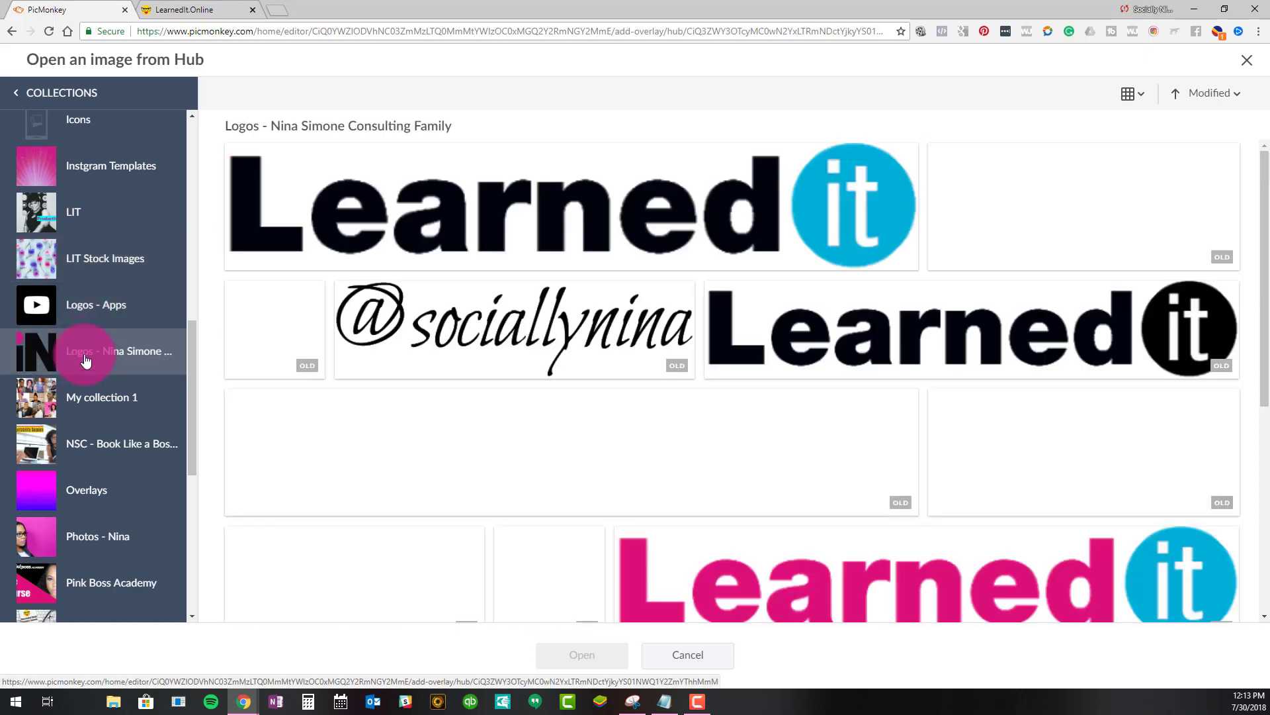
pyautogui.scroll(-3, 630, 504)
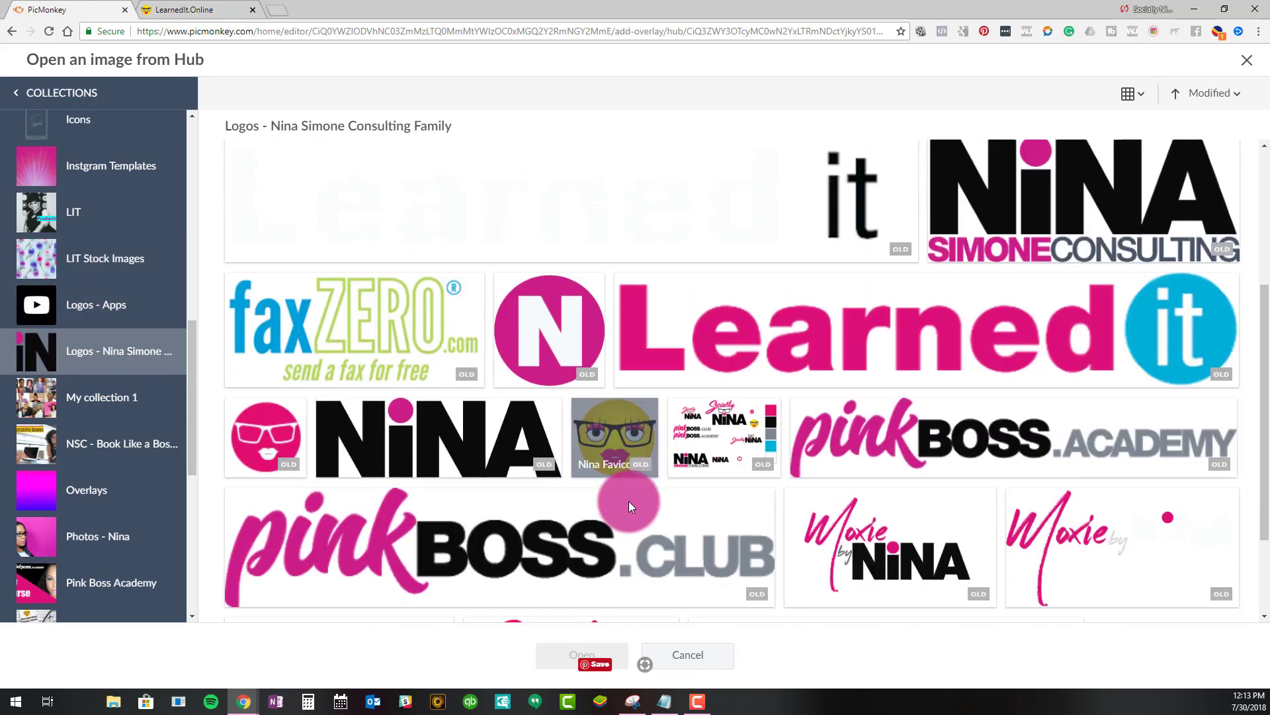
pyautogui.scroll(-2, 628, 501)
pyautogui.click(125, 310)
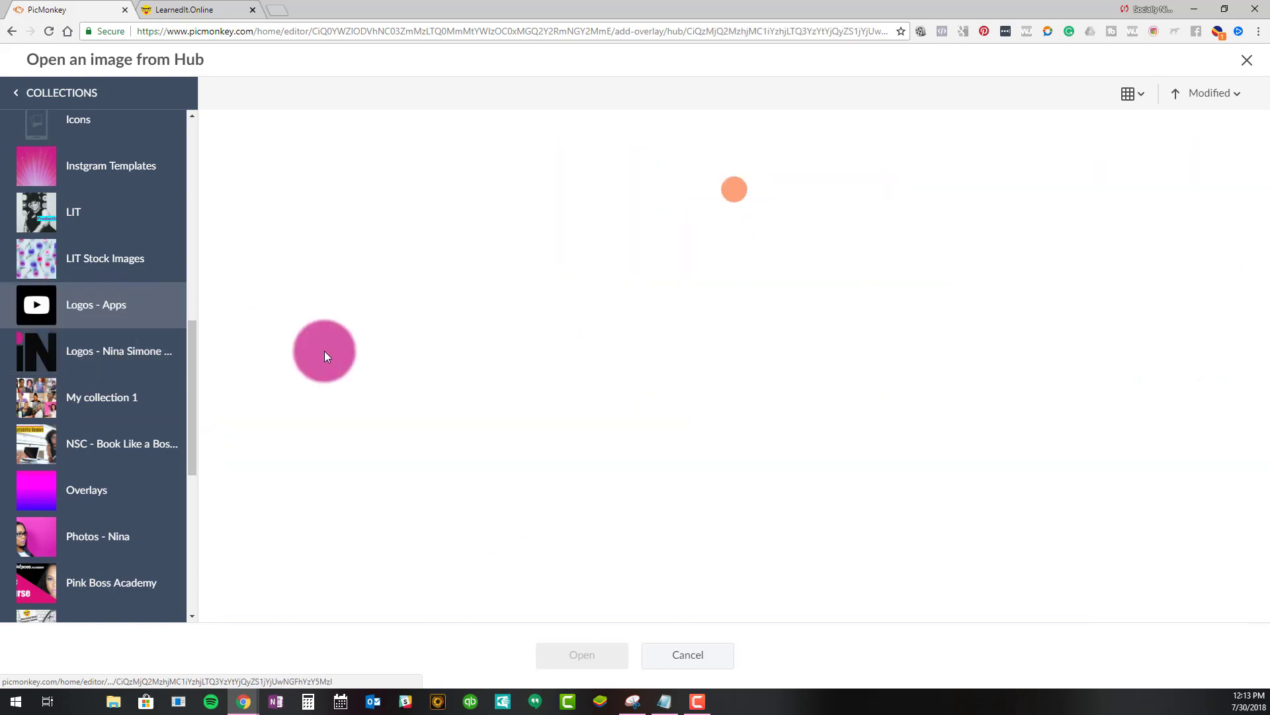
pyautogui.scroll(-3, 466, 388)
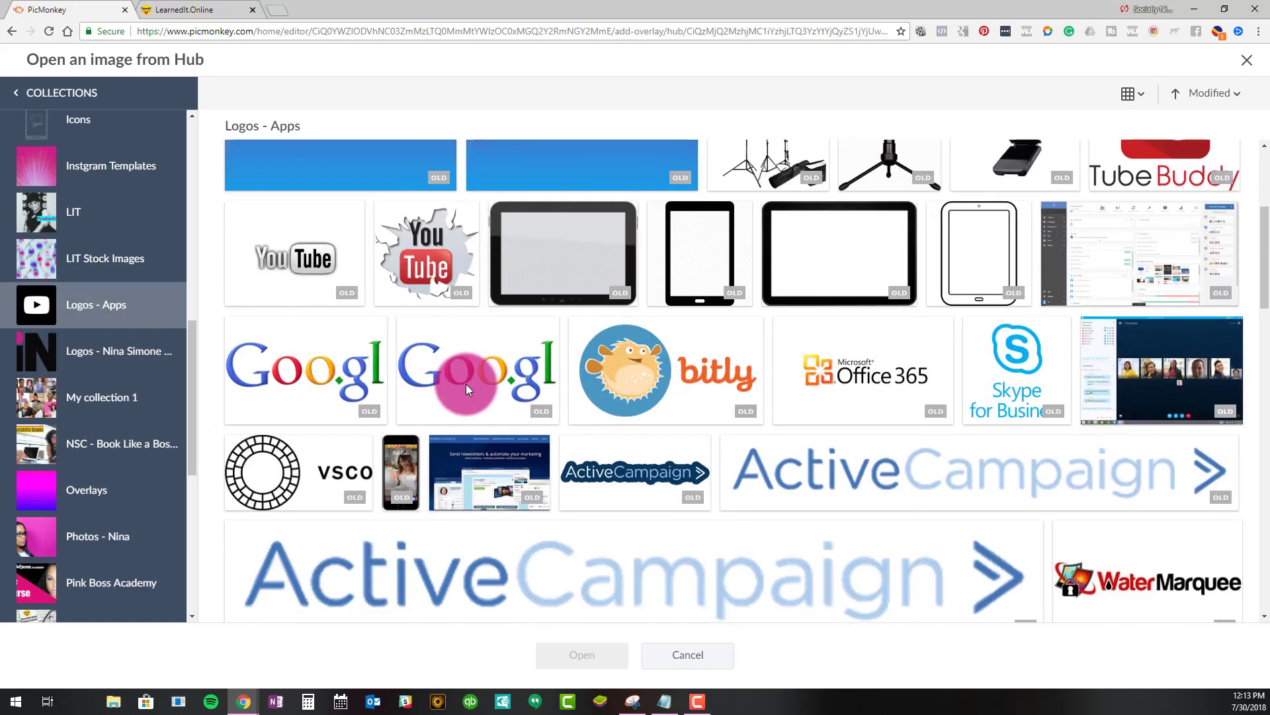
pyautogui.scroll(-10, 466, 388)
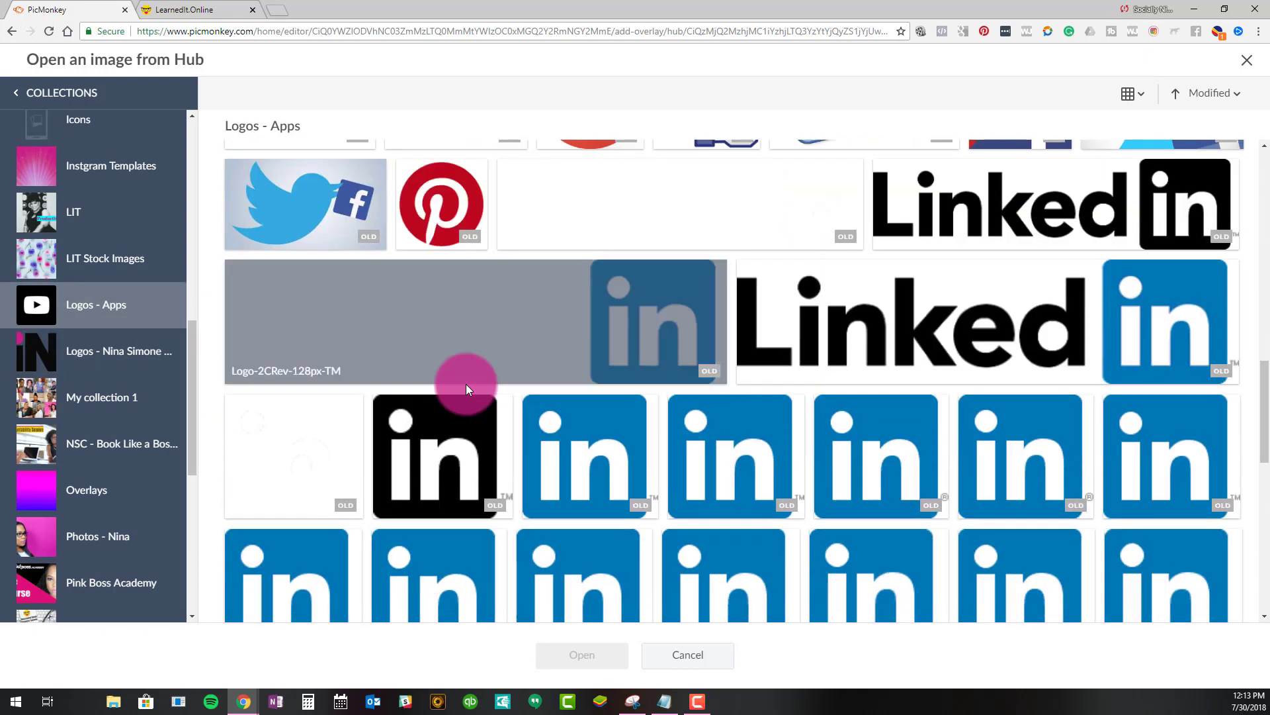
pyautogui.scroll(-5, 465, 383)
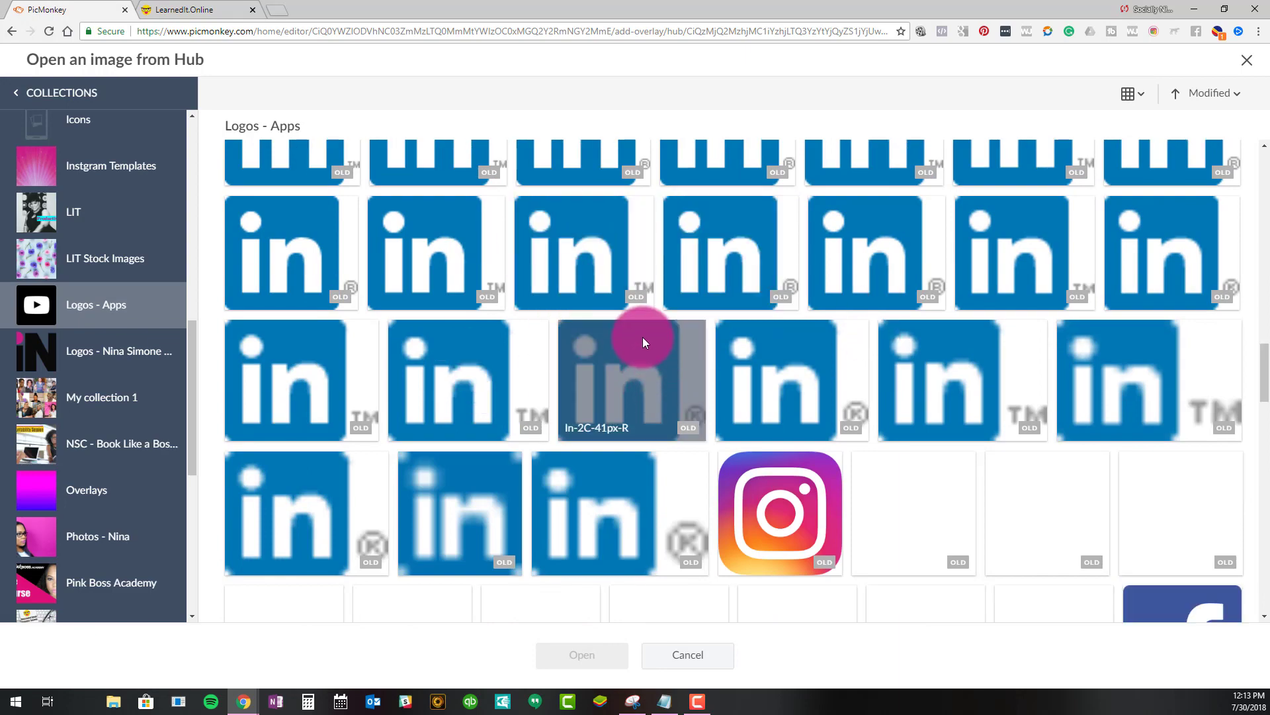
pyautogui.scroll(-15, 643, 341)
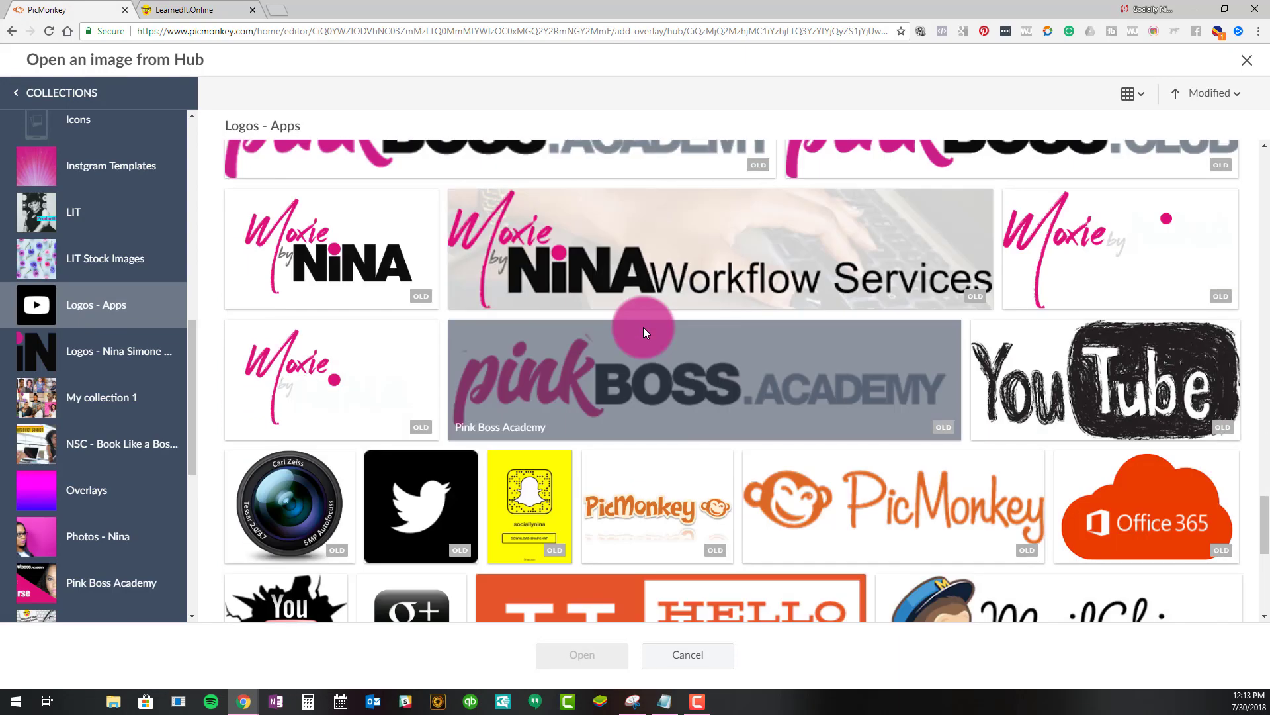
pyautogui.scroll(-7, 643, 327)
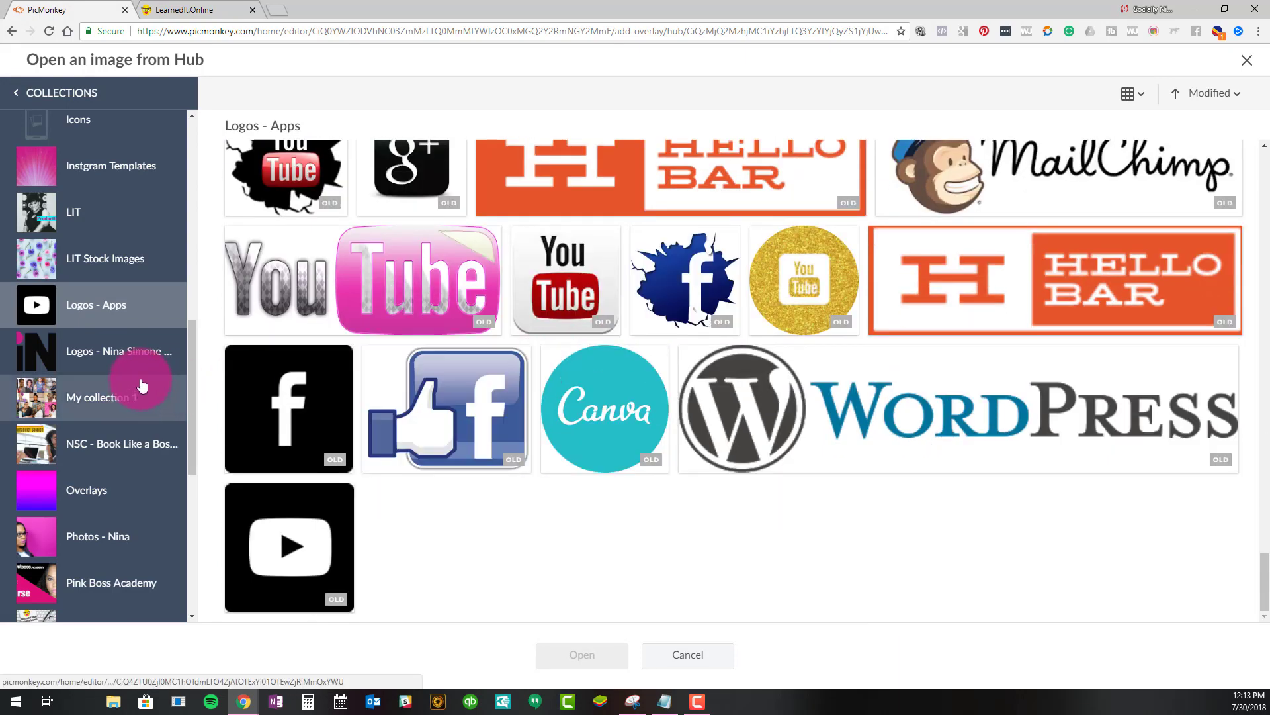
# Look over the Stock Images - Background, Stock Images - LIT and Stock Images - Pink (SN) collections
pyautogui.scroll(-6, 115, 371)
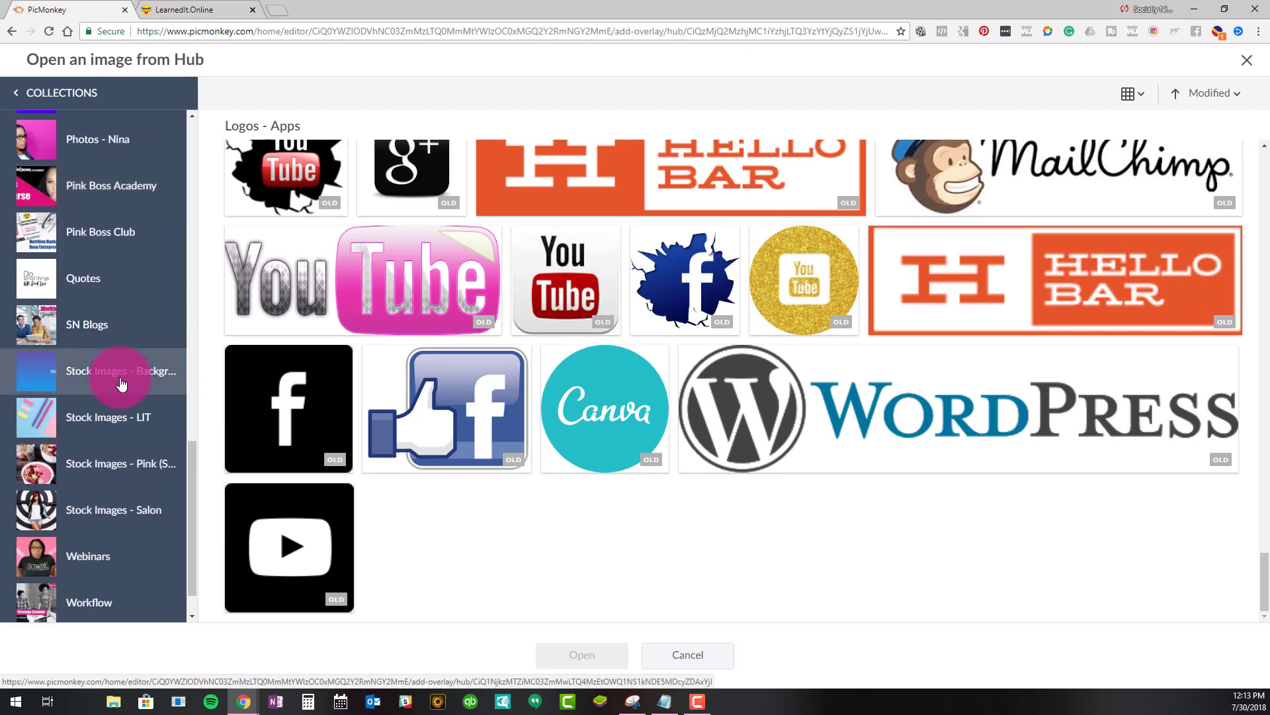
pyautogui.click(121, 384)
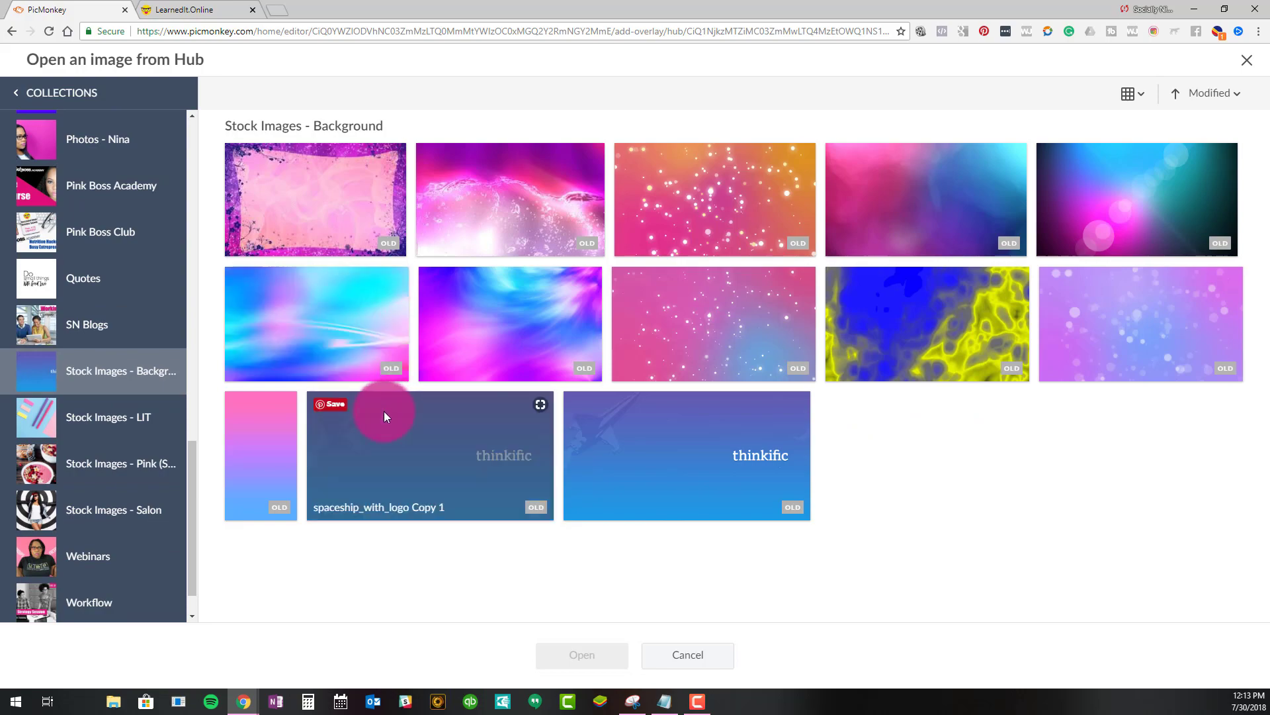
pyautogui.click(167, 424)
pyautogui.scroll(-15, 419, 430)
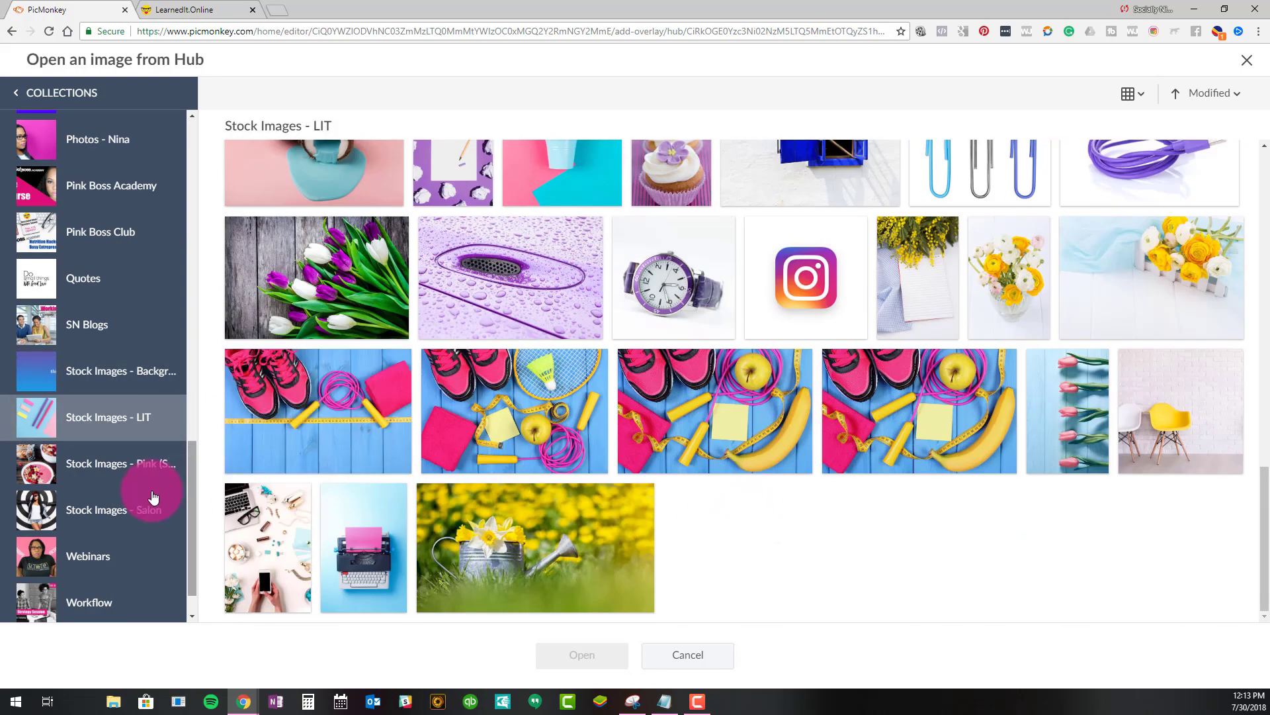
pyautogui.click(51, 469)
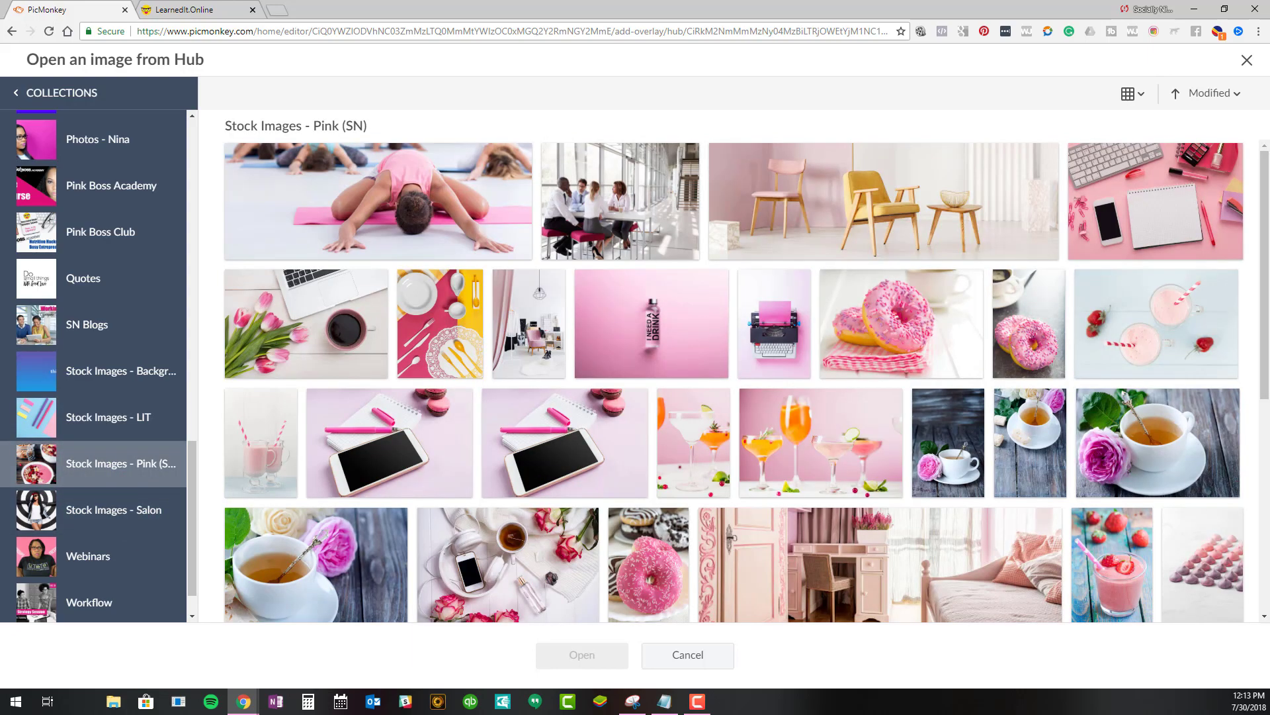
# Add the photo of the smiling woman in a pink shirt at a laptop from the 01 Stock Images collection to the canvas
pyautogui.scroll(10, 99, 364)
pyautogui.click(81, 154)
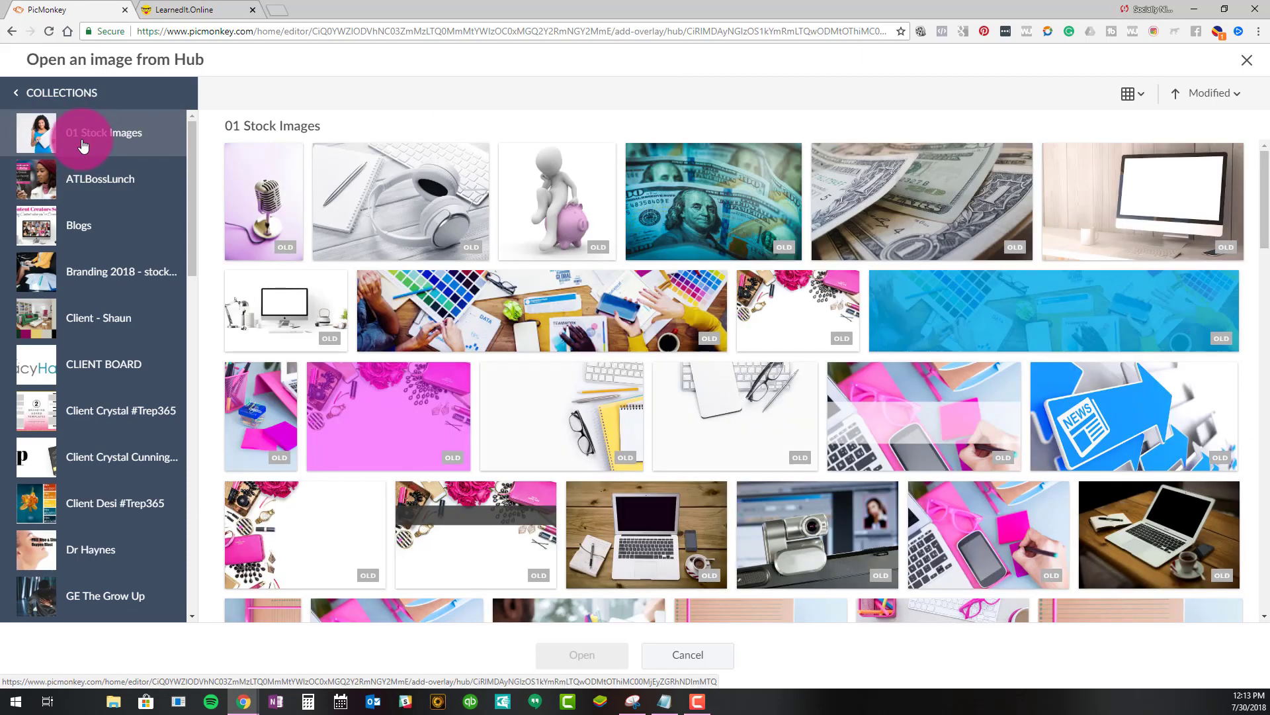
pyautogui.scroll(-2, 686, 172)
pyautogui.scroll(-15, 890, 241)
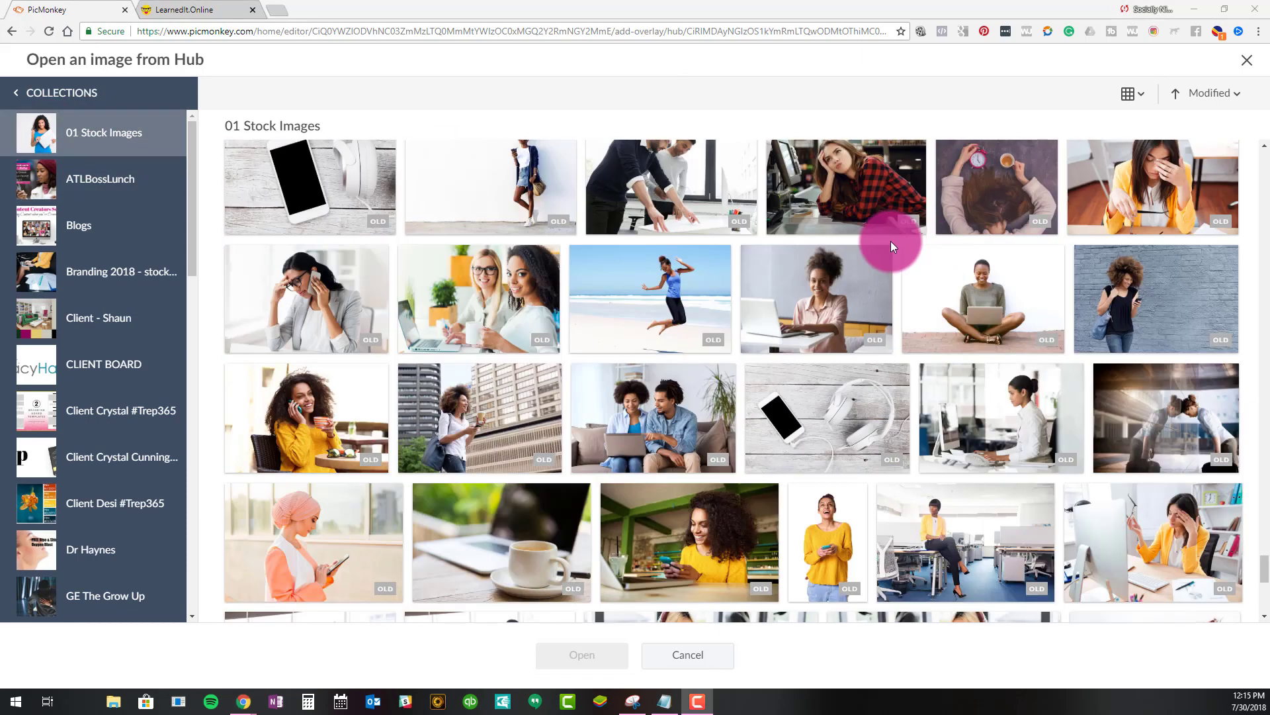
pyautogui.click(789, 305)
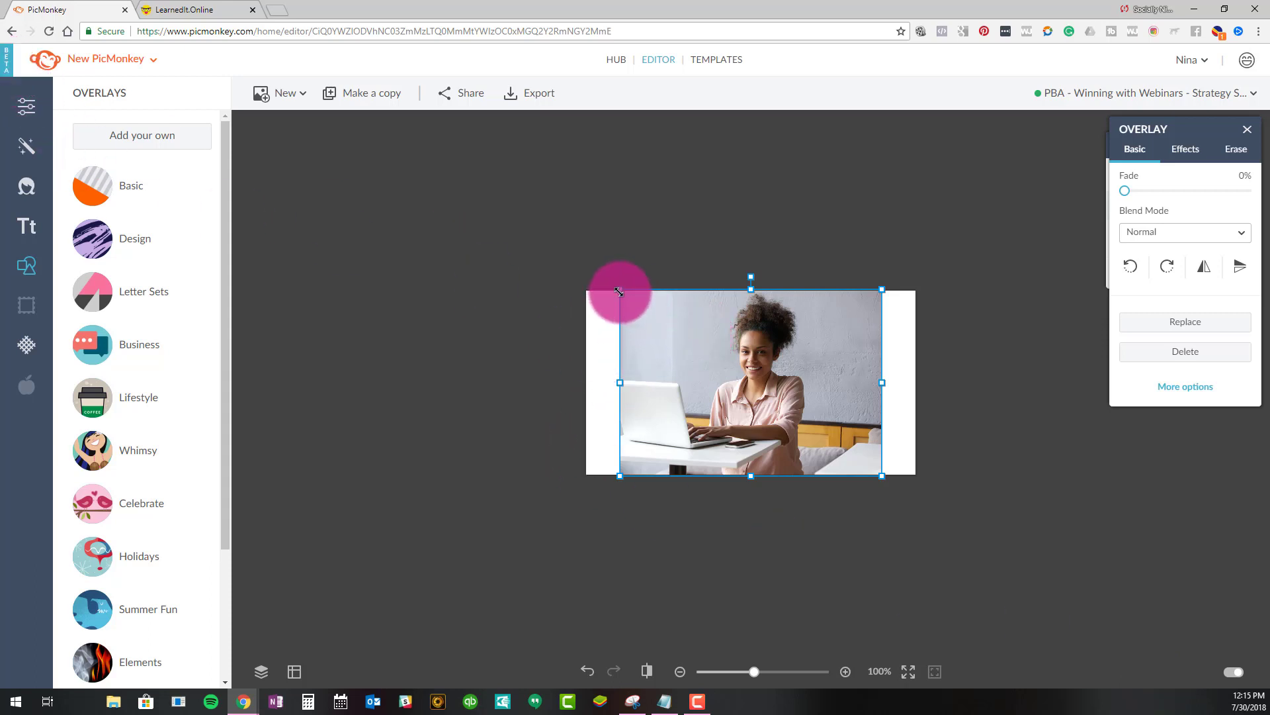
# Enlarge the photo of the smiling woman to span the full canvas width, and place the Overlay settings below the Layers palette
pyautogui.moveTo(620, 290); pyautogui.dragTo(584, 265)
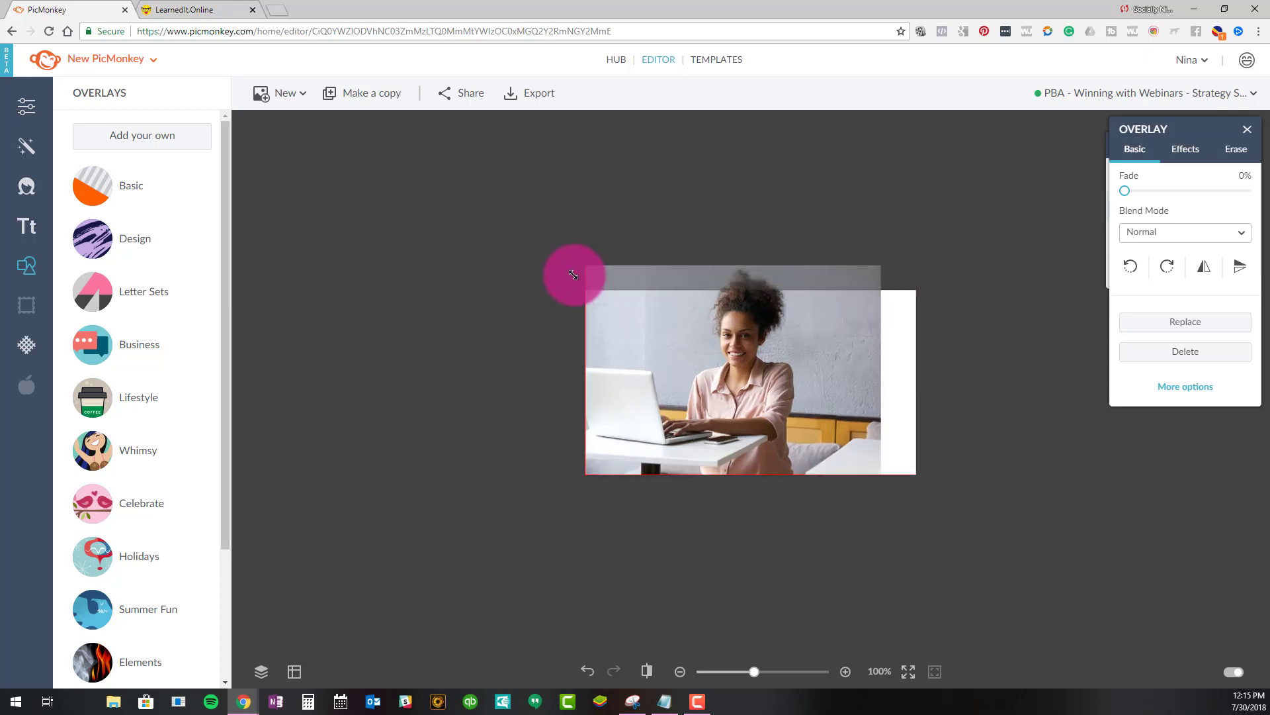
pyautogui.moveTo(881, 476); pyautogui.dragTo(912, 495)
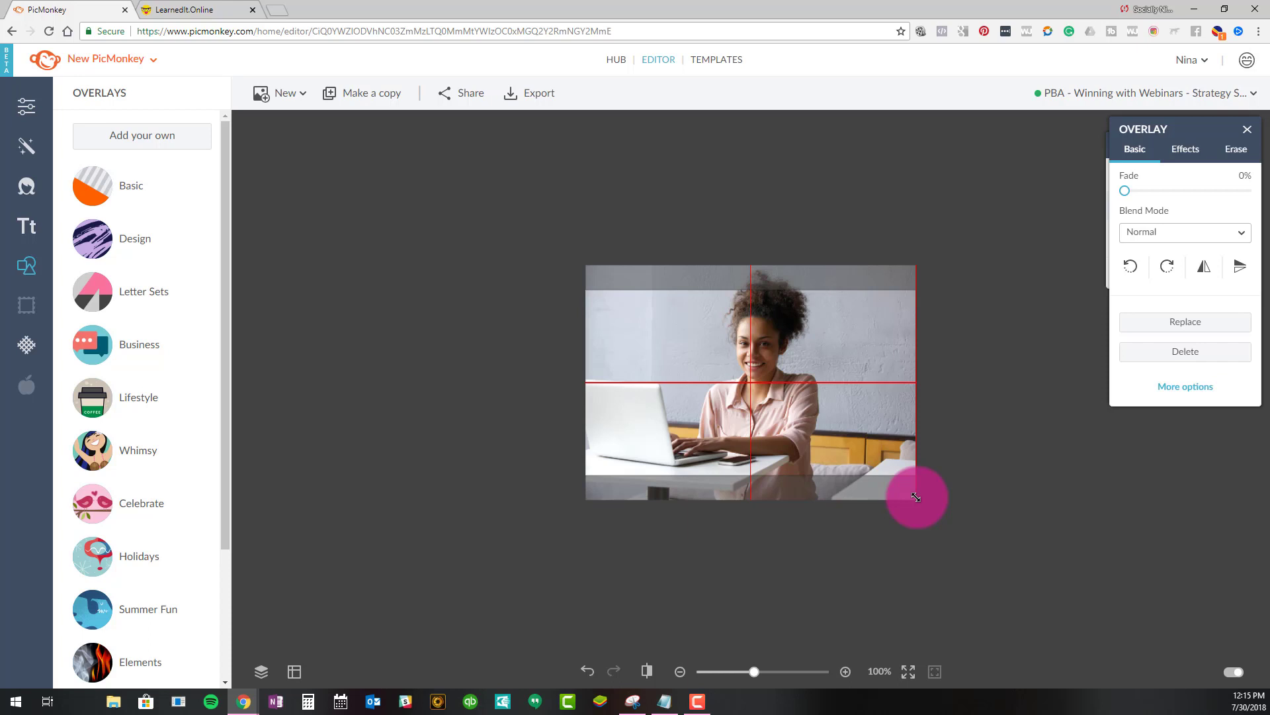
pyautogui.moveTo(734, 385)
pyautogui.mouseDown()
pyautogui.moveTo(778, 394)
pyautogui.moveTo(723, 378)
pyautogui.moveTo(742, 381)
pyautogui.mouseUp()
pyautogui.moveTo(1168, 136); pyautogui.dragTo(1162, 297)
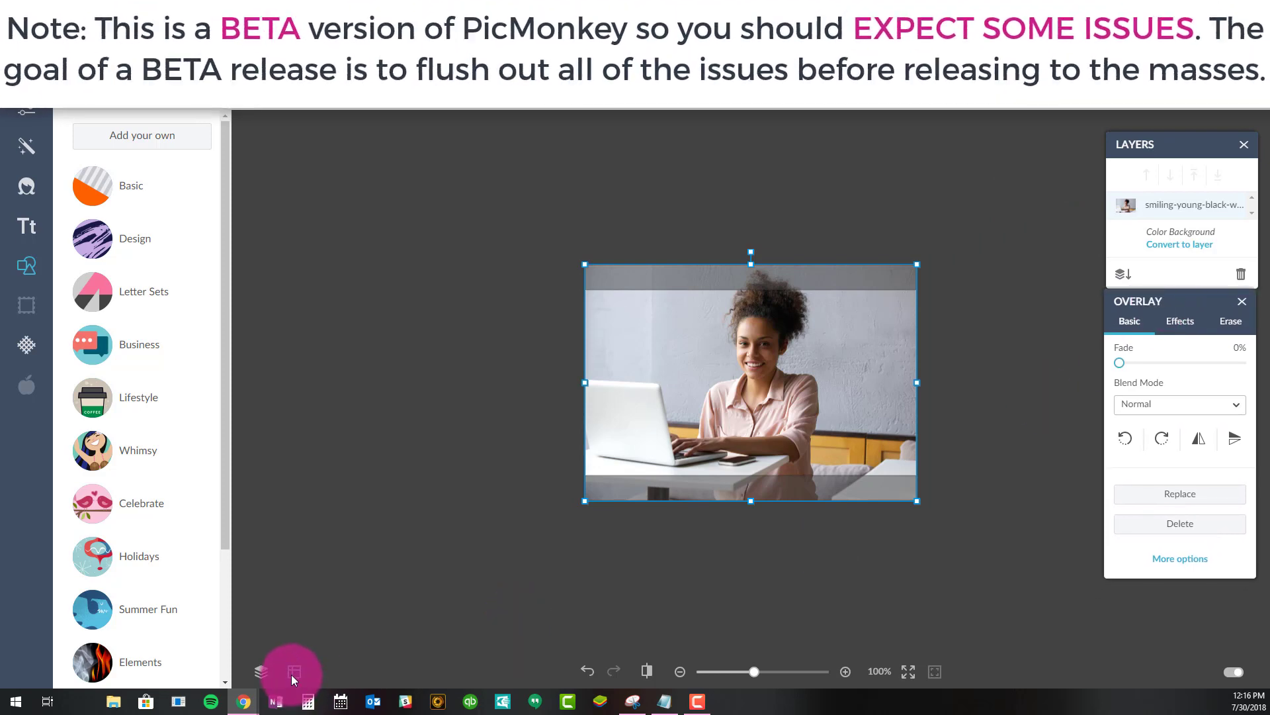
# Try out the grid with 3 rows and 2 columns over the canvas
pyautogui.click(293, 672)
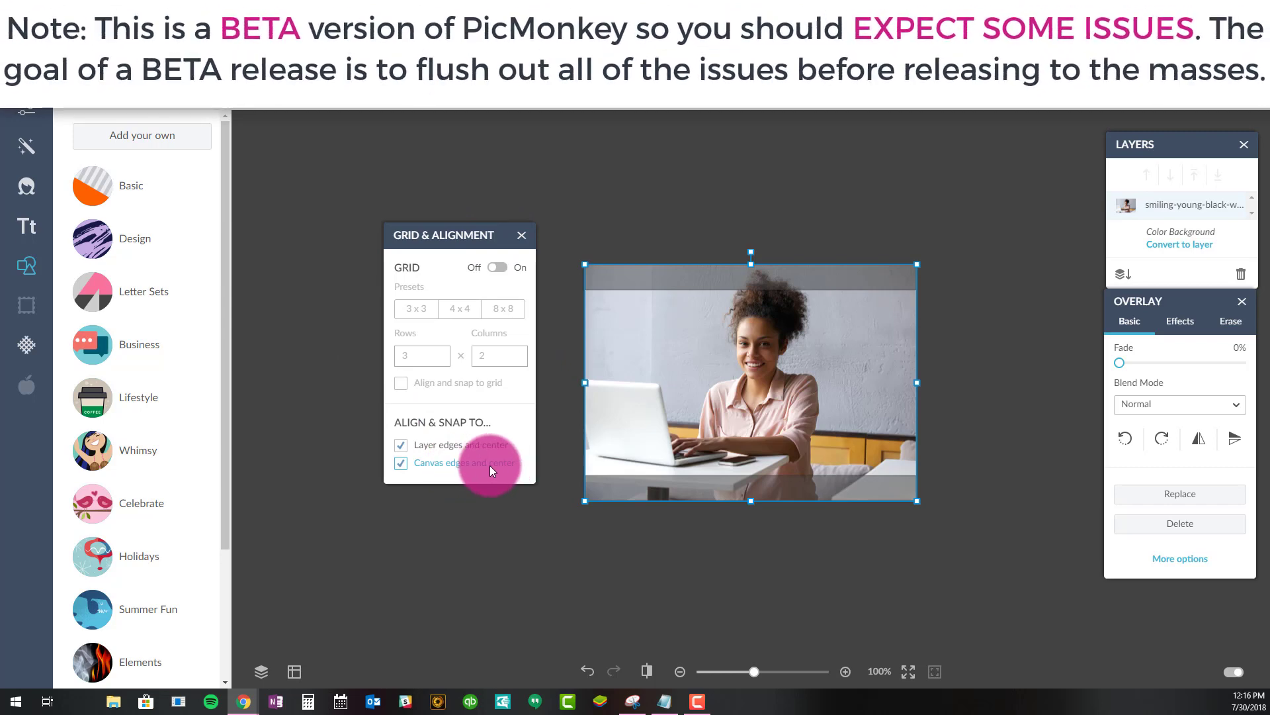
pyautogui.click(497, 268)
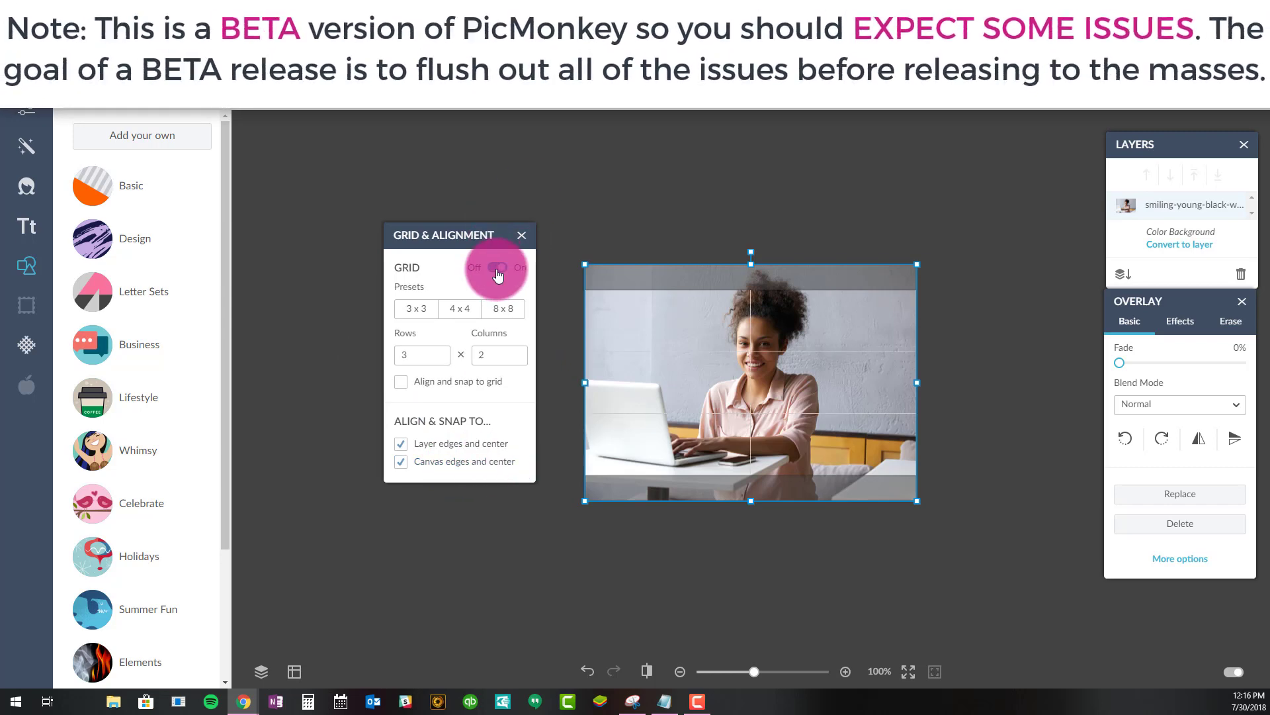
pyautogui.click(523, 235)
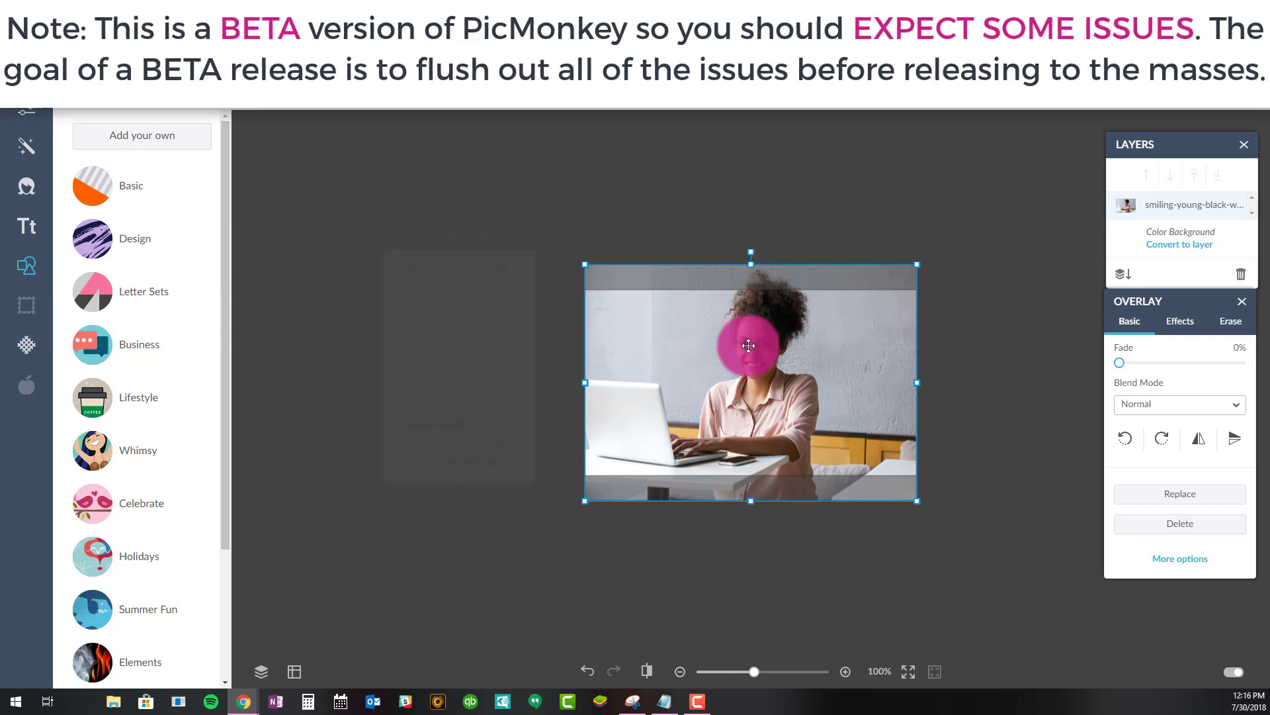
# Resize and reposition the photo until it spans the canvas width with its upper edge aligned to the canvas's upper edge
pyautogui.moveTo(729, 383)
pyautogui.mouseDown()
pyautogui.moveTo(752, 362)
pyautogui.moveTo(747, 338)
pyautogui.moveTo(744, 365)
pyautogui.mouseUp()
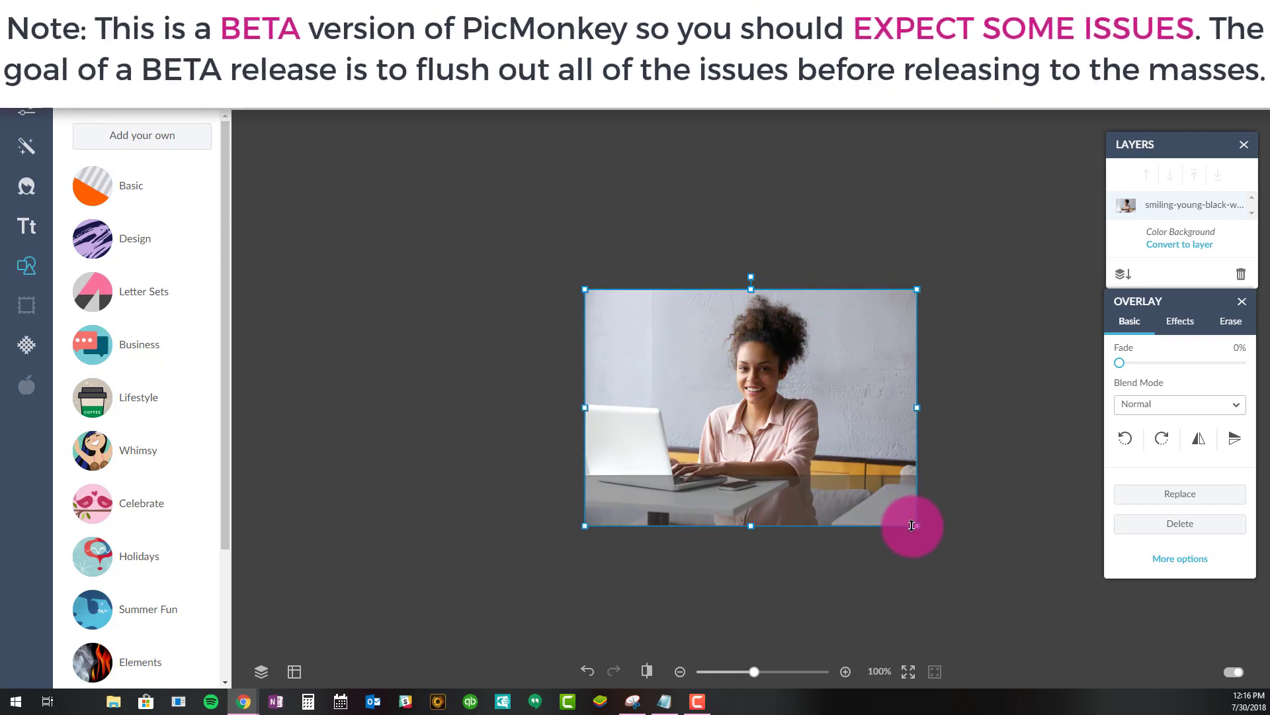
pyautogui.moveTo(914, 527); pyautogui.dragTo(933, 503)
pyautogui.moveTo(837, 411); pyautogui.dragTo(871, 403)
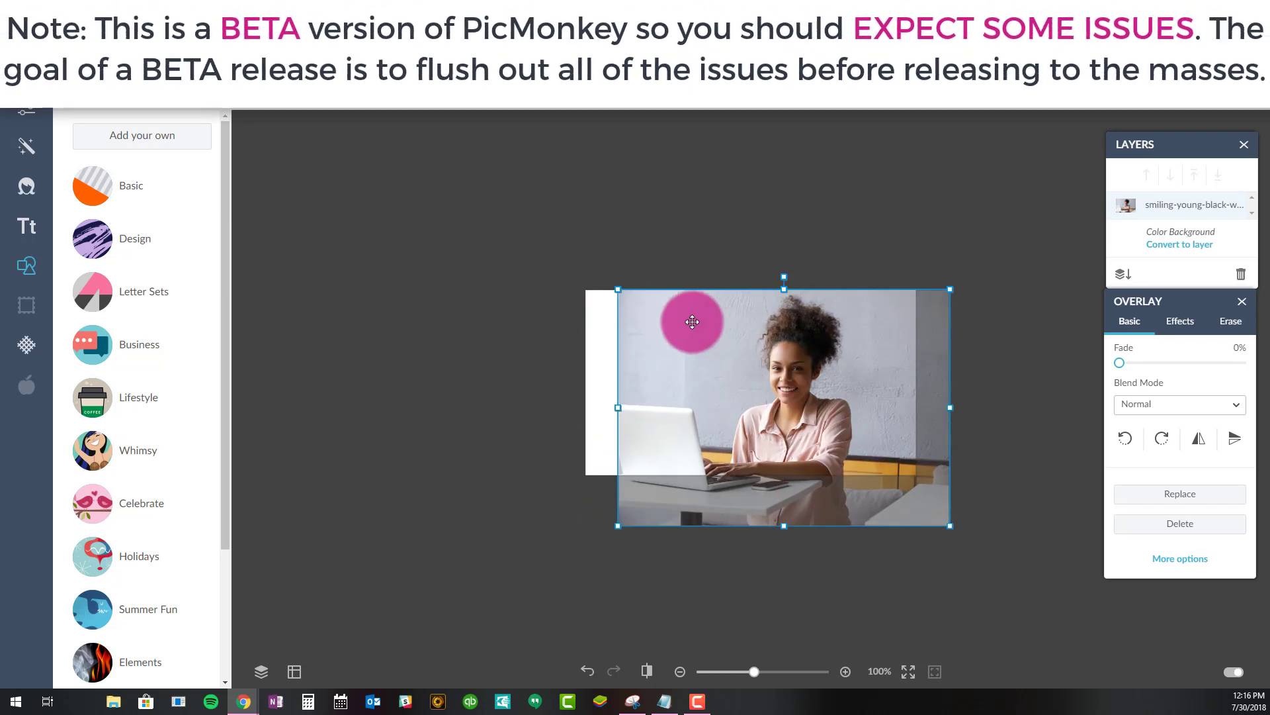
pyautogui.moveTo(617, 291); pyautogui.dragTo(586, 266)
pyautogui.moveTo(759, 419); pyautogui.dragTo(758, 429)
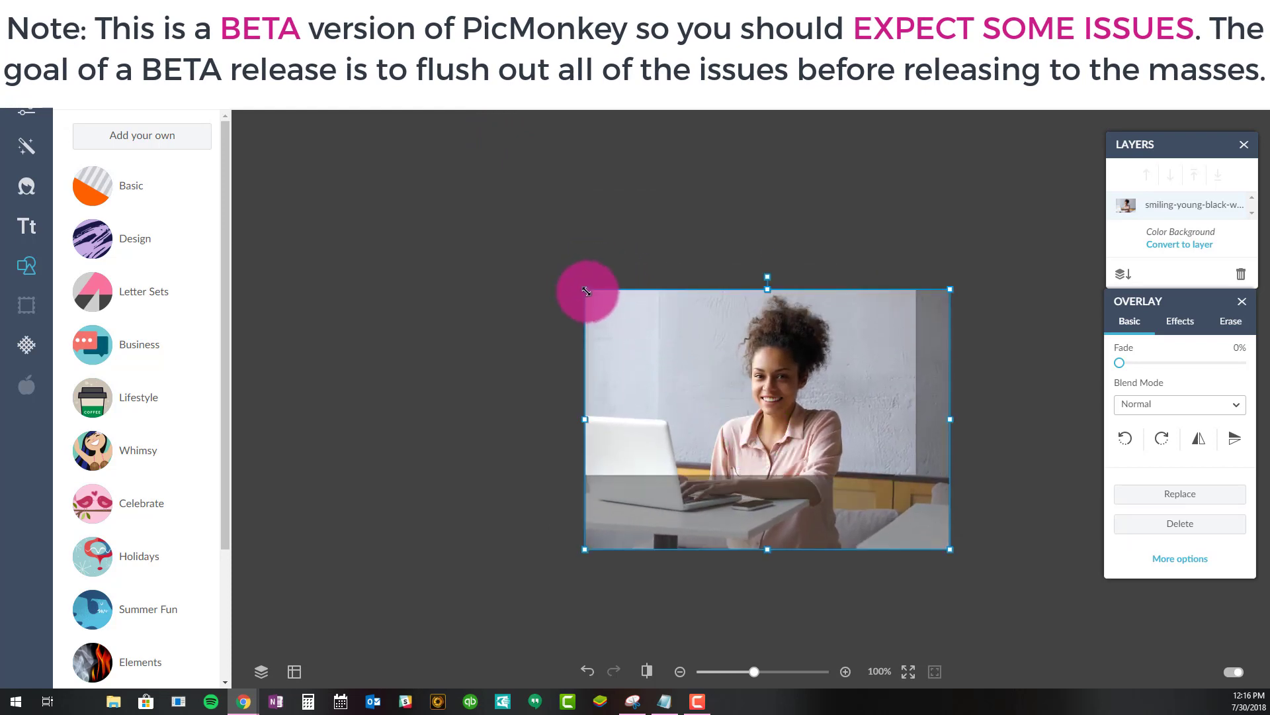
pyautogui.moveTo(587, 290); pyautogui.dragTo(531, 225)
pyautogui.moveTo(661, 351); pyautogui.dragTo(755, 405)
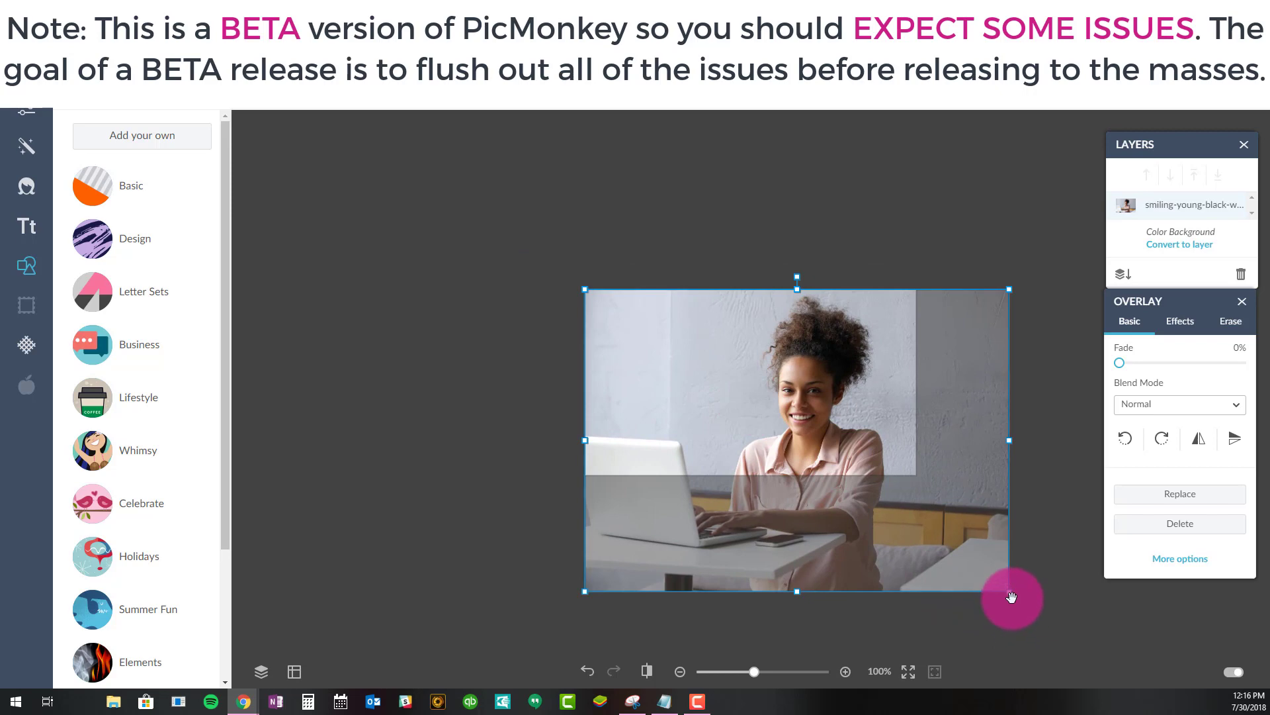
pyautogui.moveTo(1005, 591); pyautogui.dragTo(956, 482)
pyautogui.moveTo(845, 434); pyautogui.dragTo(842, 422)
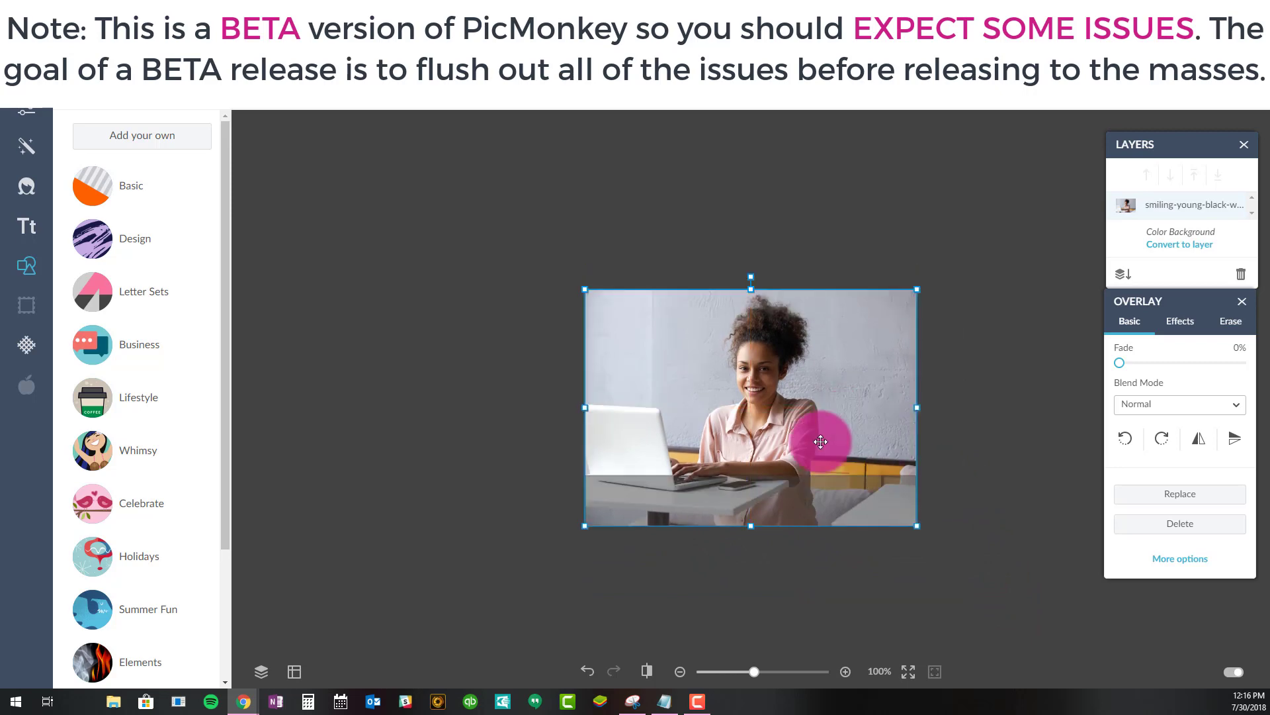
# Turn off snapping to canvas edges and layer edges, testing how freely the photo moves after each change
pyautogui.click(293, 670)
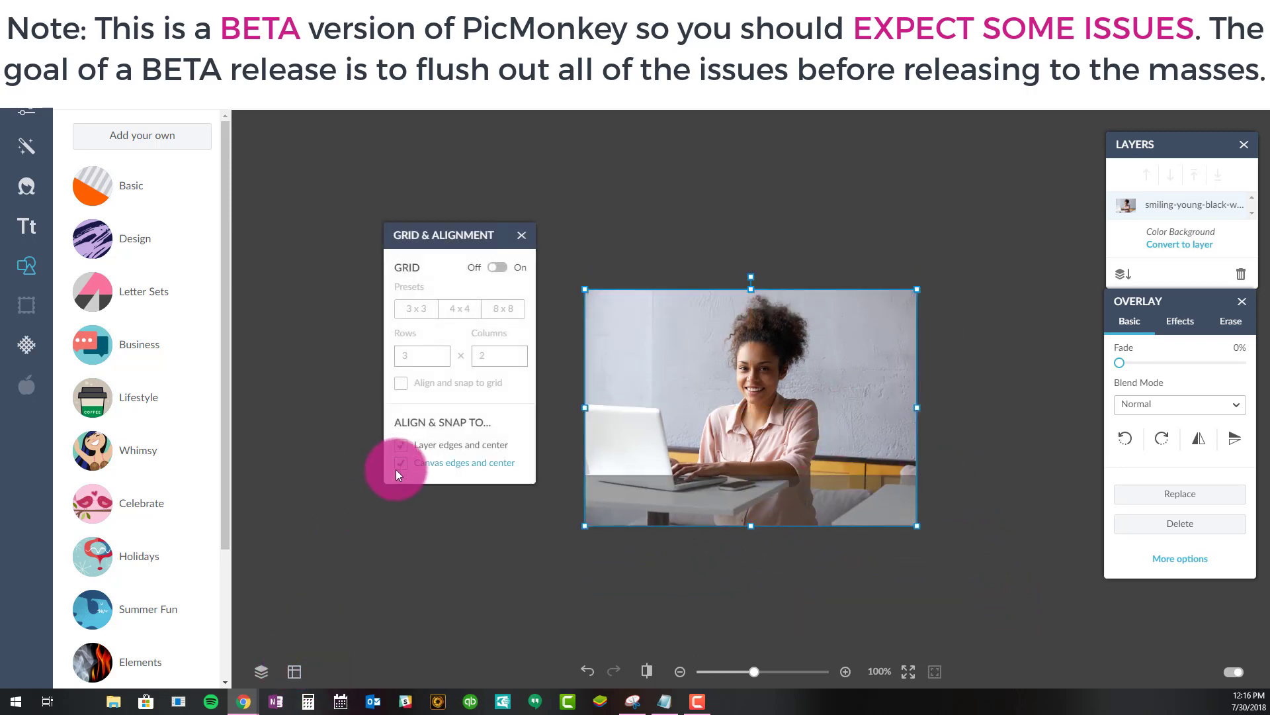
pyautogui.click(522, 235)
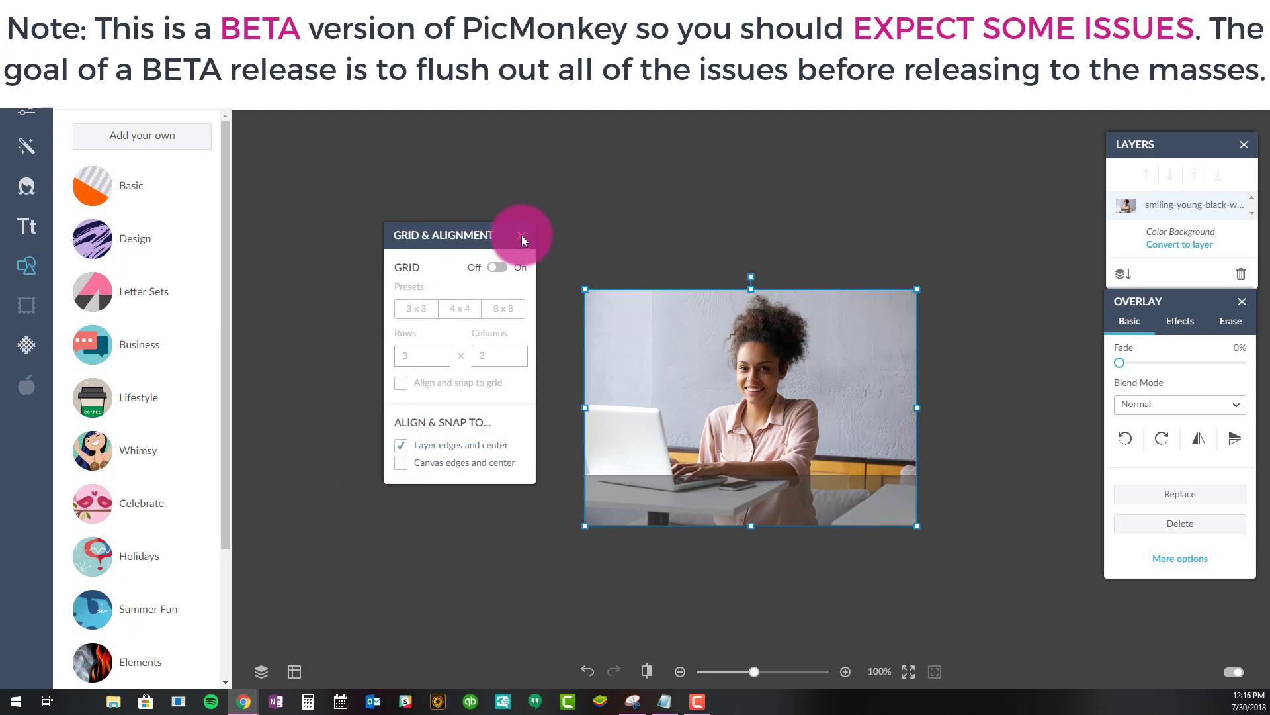
pyautogui.click(779, 439)
pyautogui.moveTo(787, 420); pyautogui.dragTo(786, 422)
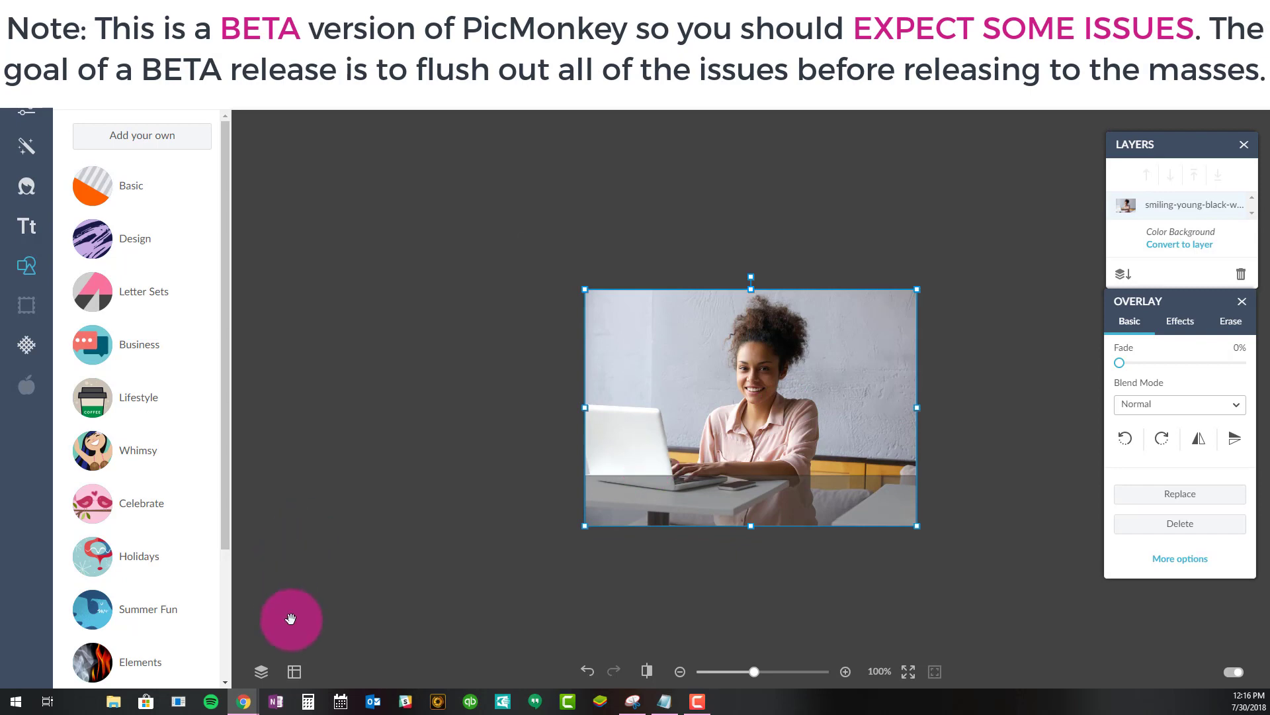
pyautogui.click(294, 670)
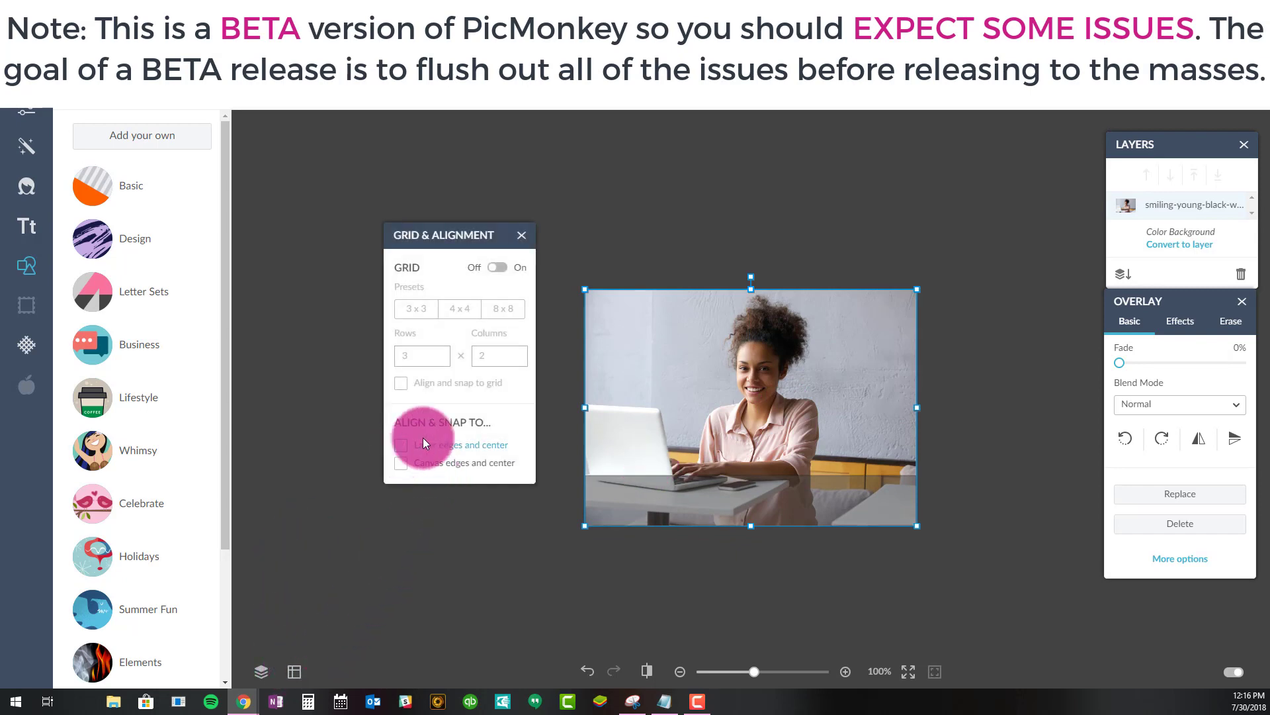
pyautogui.click(520, 235)
pyautogui.moveTo(760, 453); pyautogui.dragTo(766, 427)
# Re-enable snapping to both layer edges and center and canvas edges and center
pyautogui.click(294, 670)
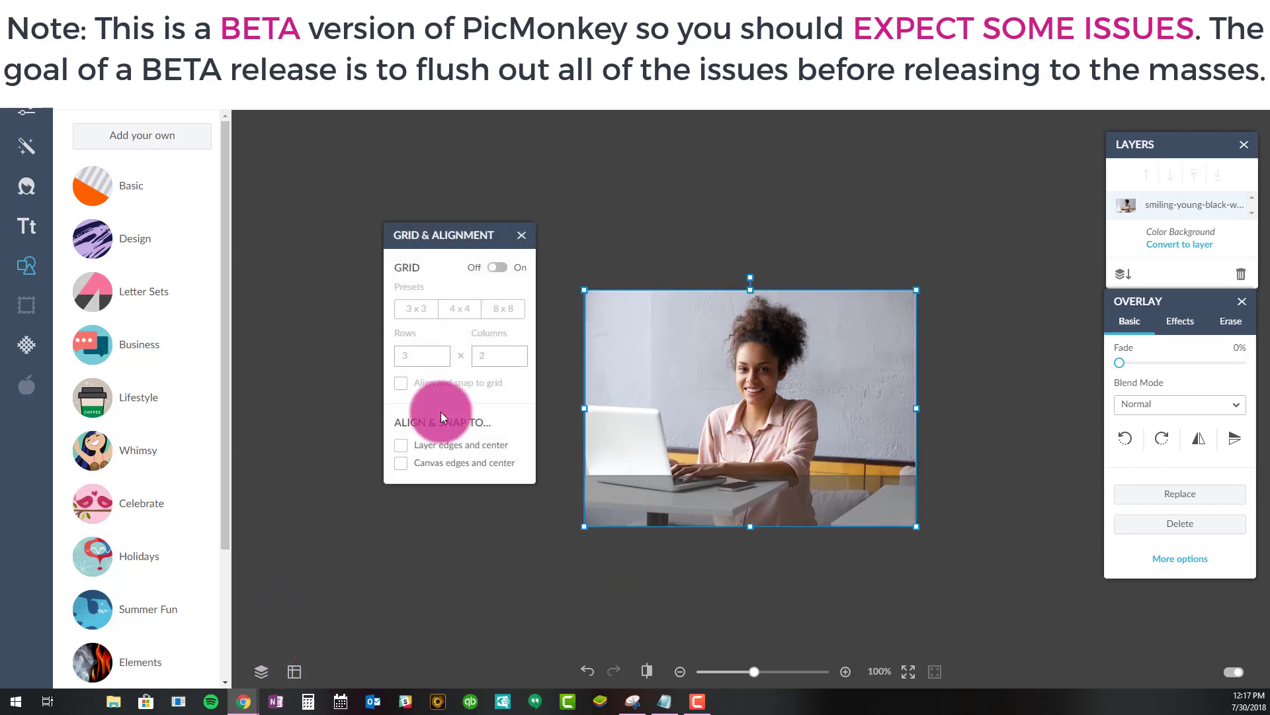
pyautogui.click(401, 462)
pyautogui.click(401, 443)
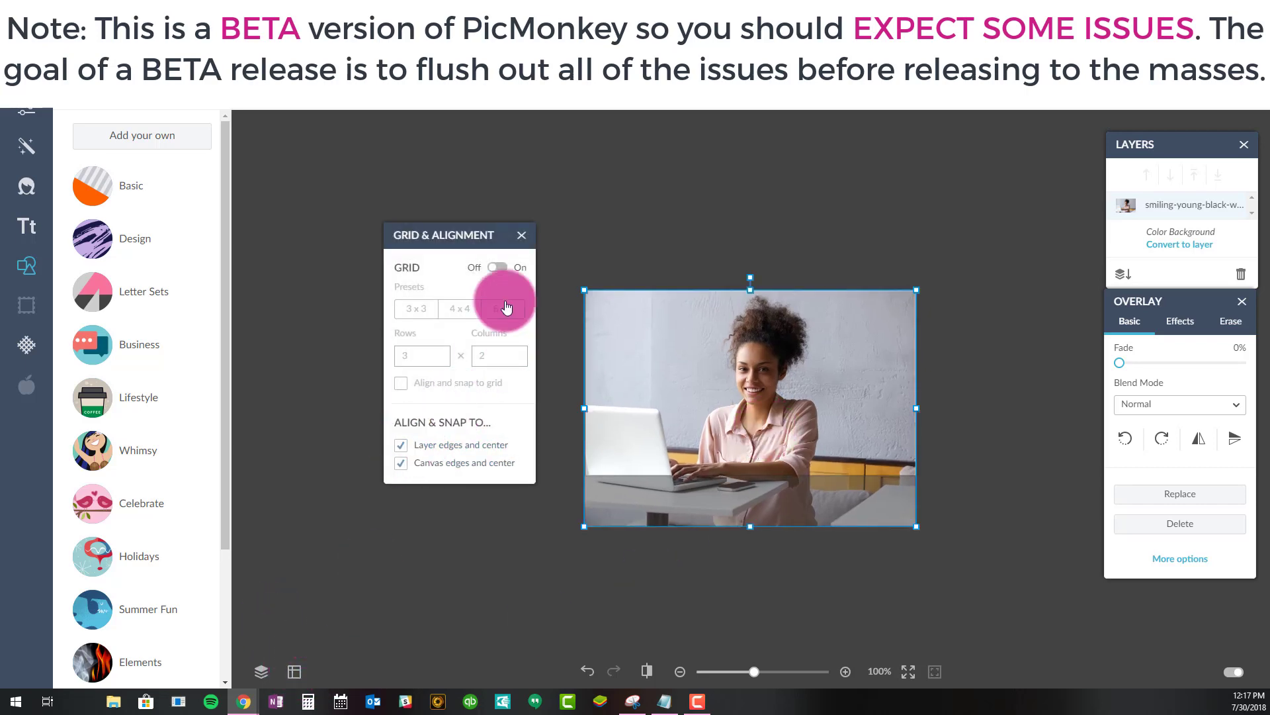
pyautogui.click(525, 236)
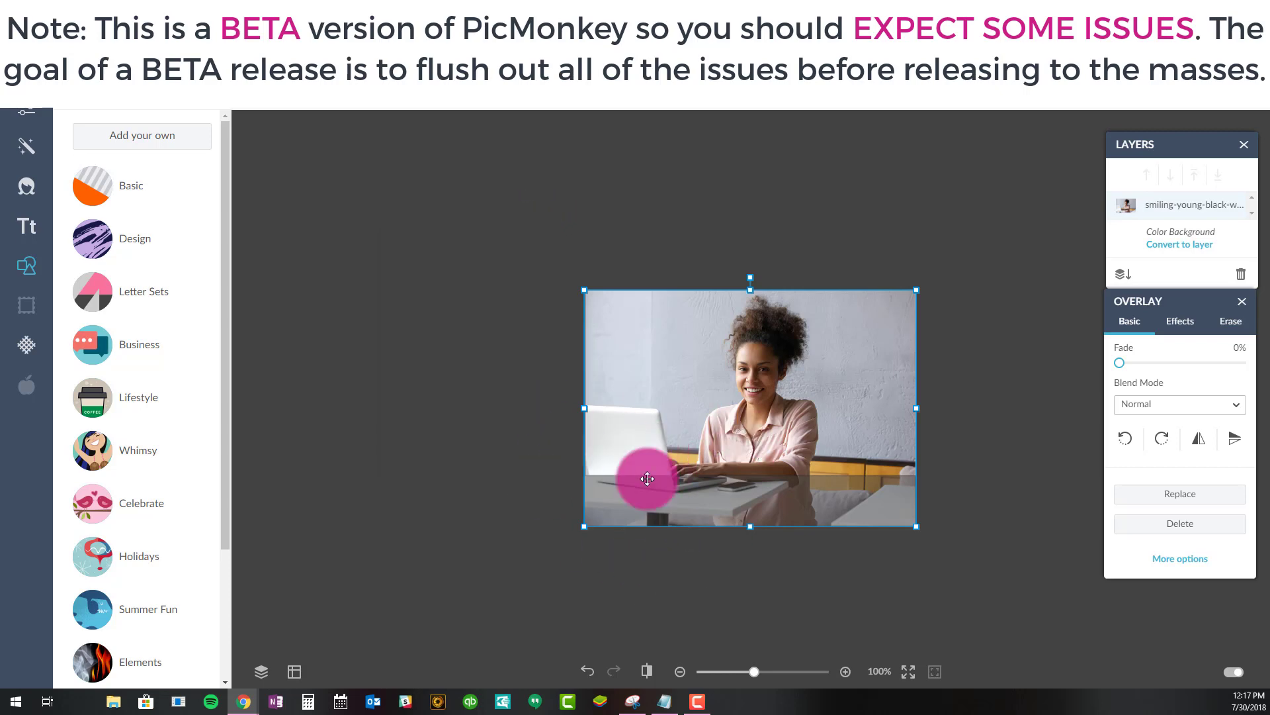
# Deselect the photo and look over the existing course thumbnails on the LearnedIt.Online page for their title styling
pyautogui.click(992, 440)
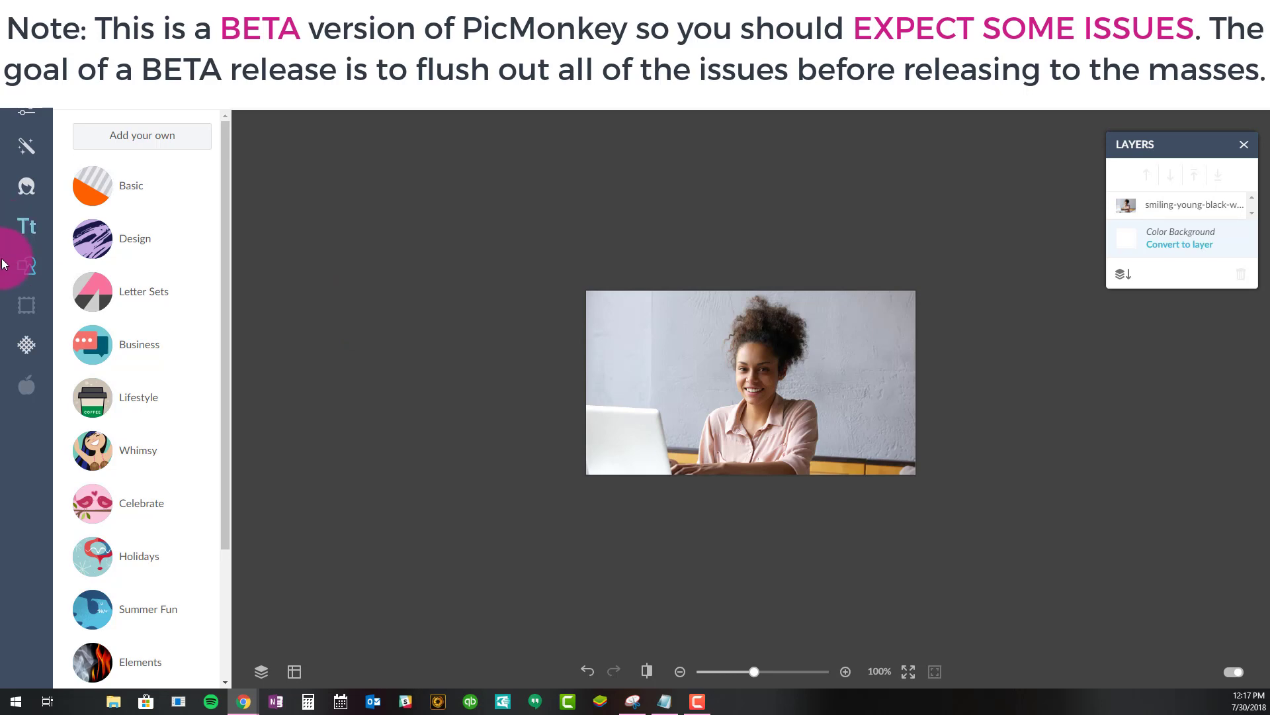
pyautogui.click(43, 264)
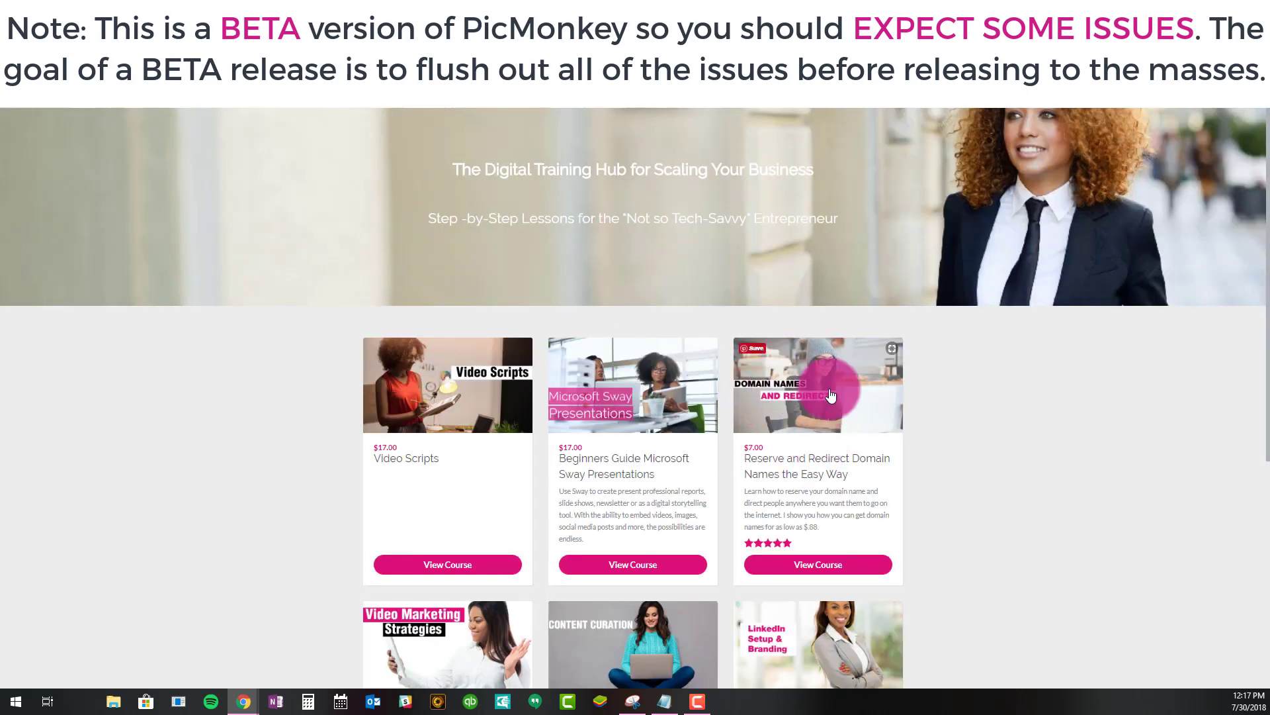
pyautogui.scroll(-3, 782, 402)
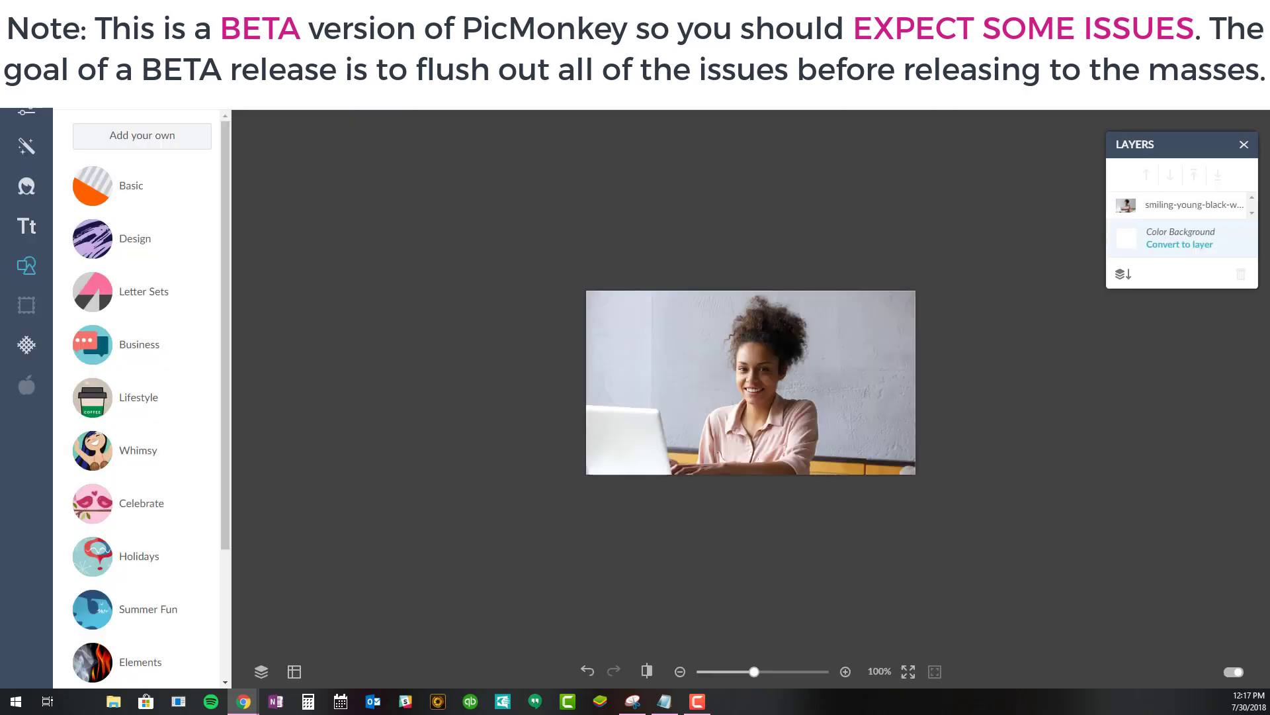
# Try a solid black square from the Basic shapes over the photo, reduce its height, and delete it
pyautogui.click(121, 175)
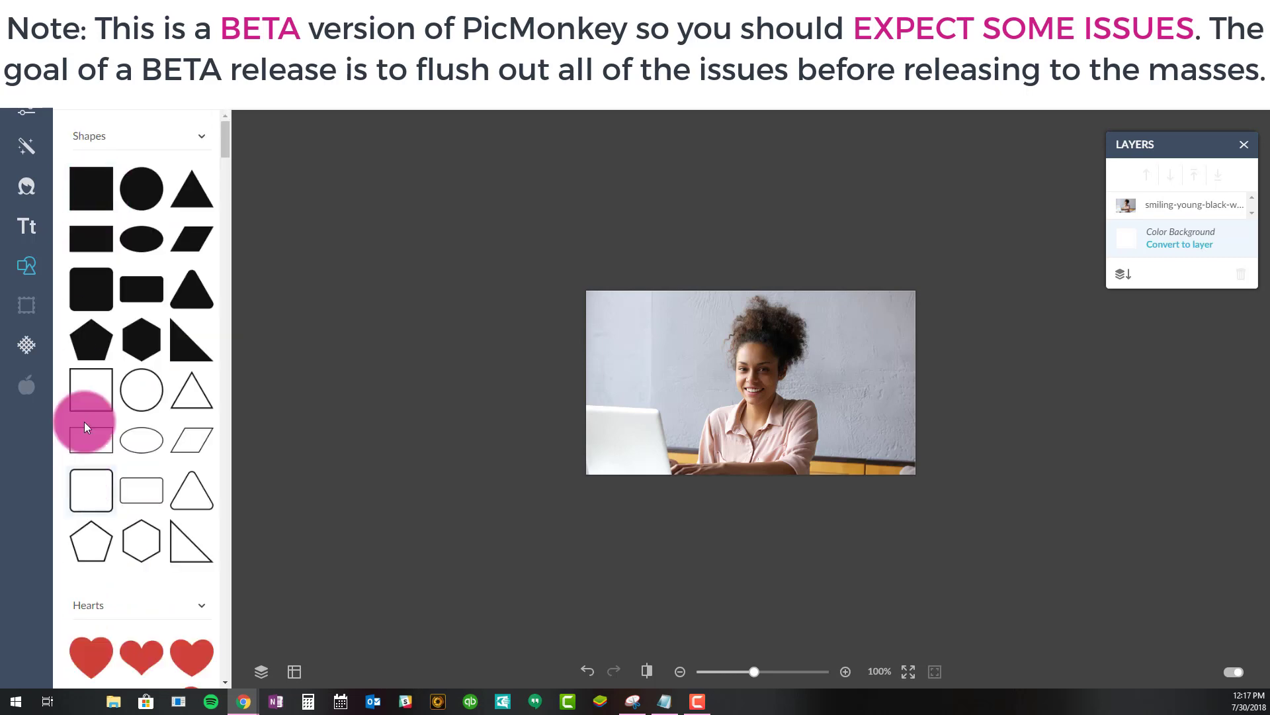
pyautogui.click(106, 207)
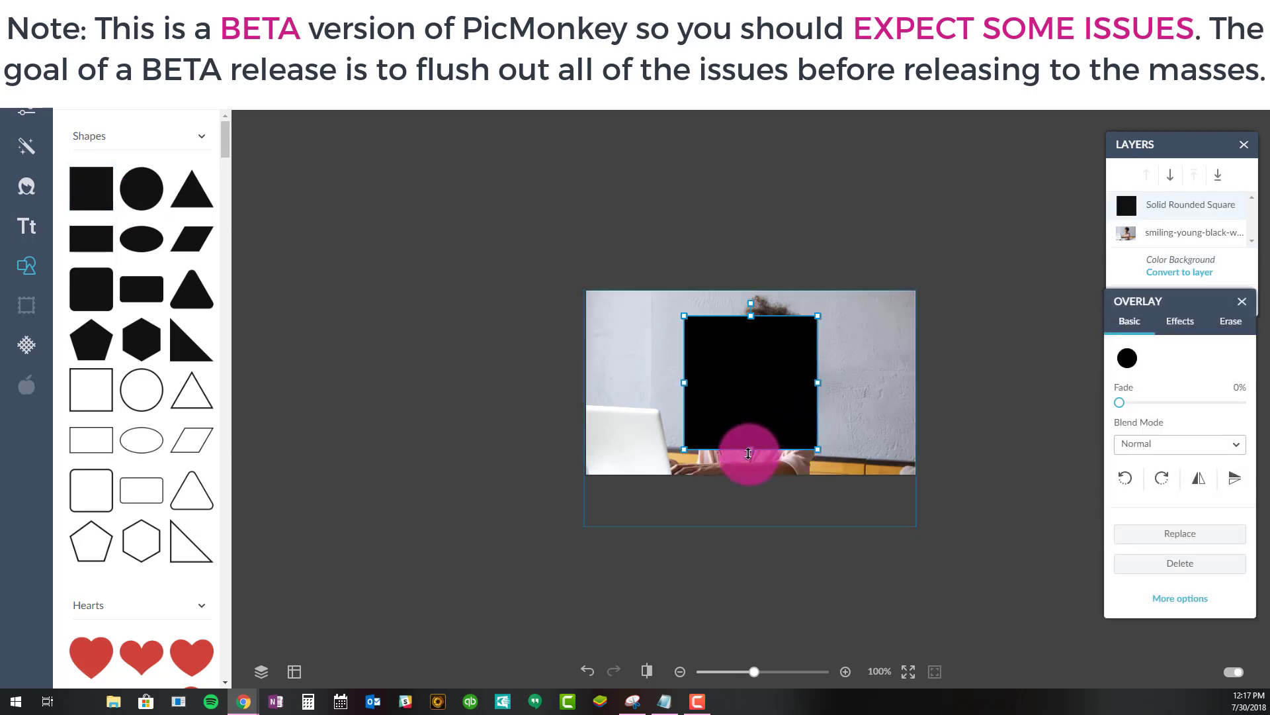
pyautogui.moveTo(748, 454); pyautogui.dragTo(736, 408)
pyautogui.press('Delete')
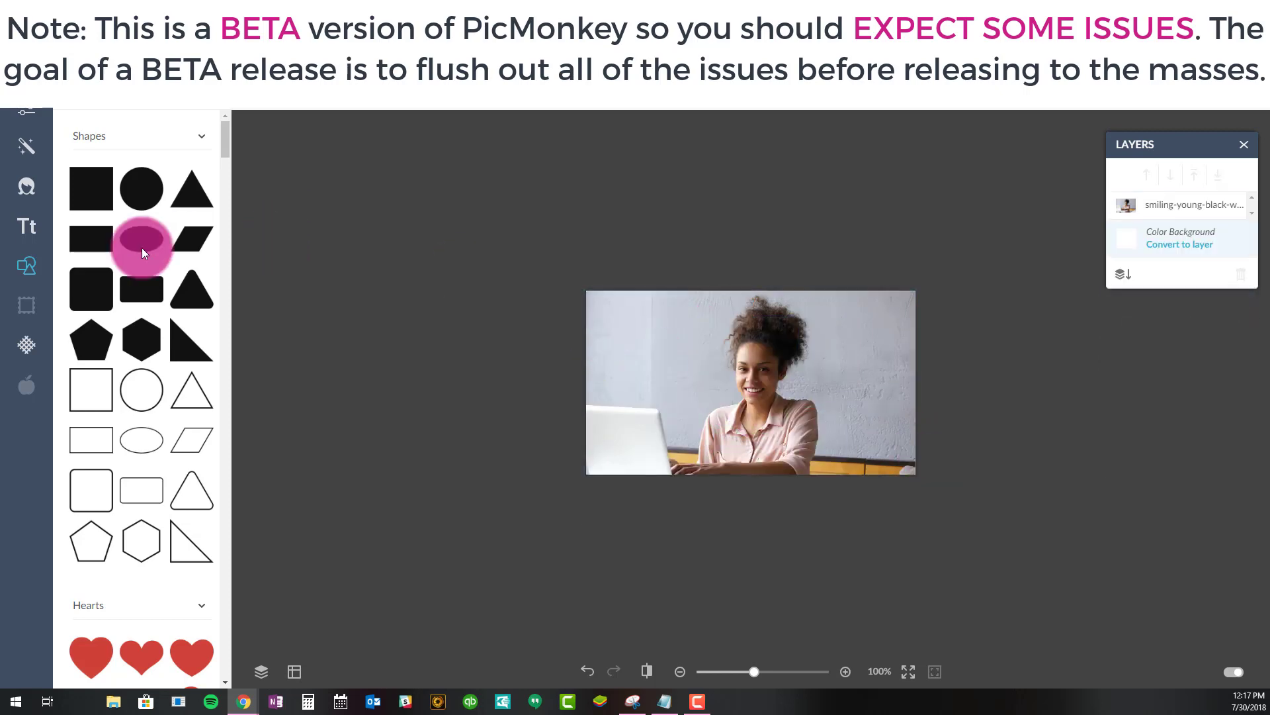
# Add a solid black rectangle and shape it into a thin banner over the photo's upper-left area, extending past the canvas's left edge
pyautogui.click(90, 242)
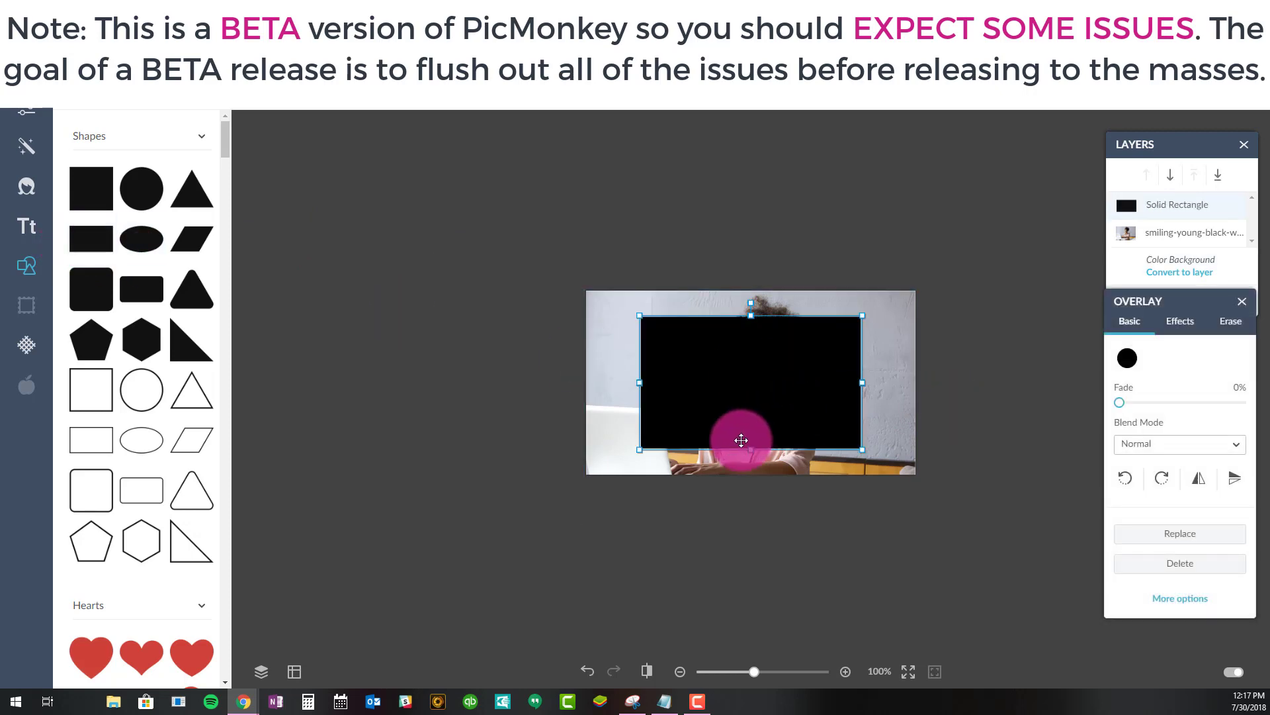
pyautogui.moveTo(750, 448); pyautogui.dragTo(749, 383)
pyautogui.moveTo(865, 353); pyautogui.dragTo(639, 344)
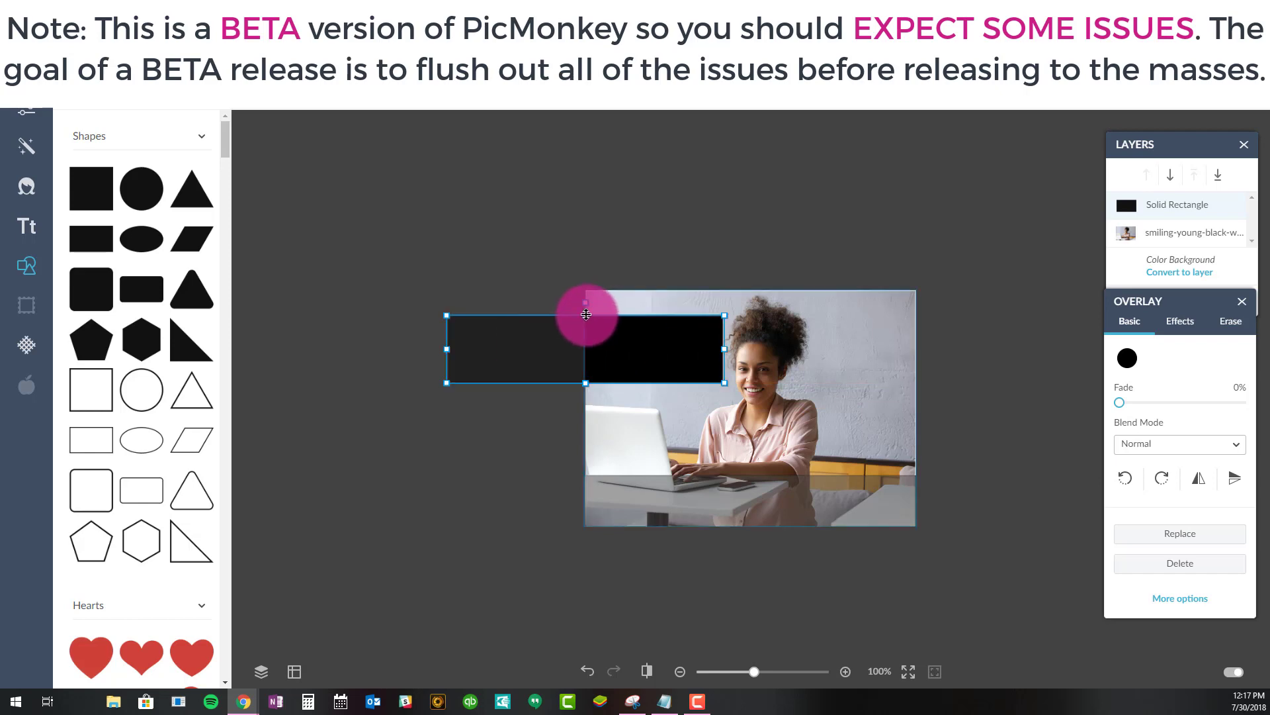
pyautogui.moveTo(585, 315); pyautogui.dragTo(582, 331)
pyautogui.moveTo(666, 363); pyautogui.dragTo(657, 338)
pyautogui.click(614, 237)
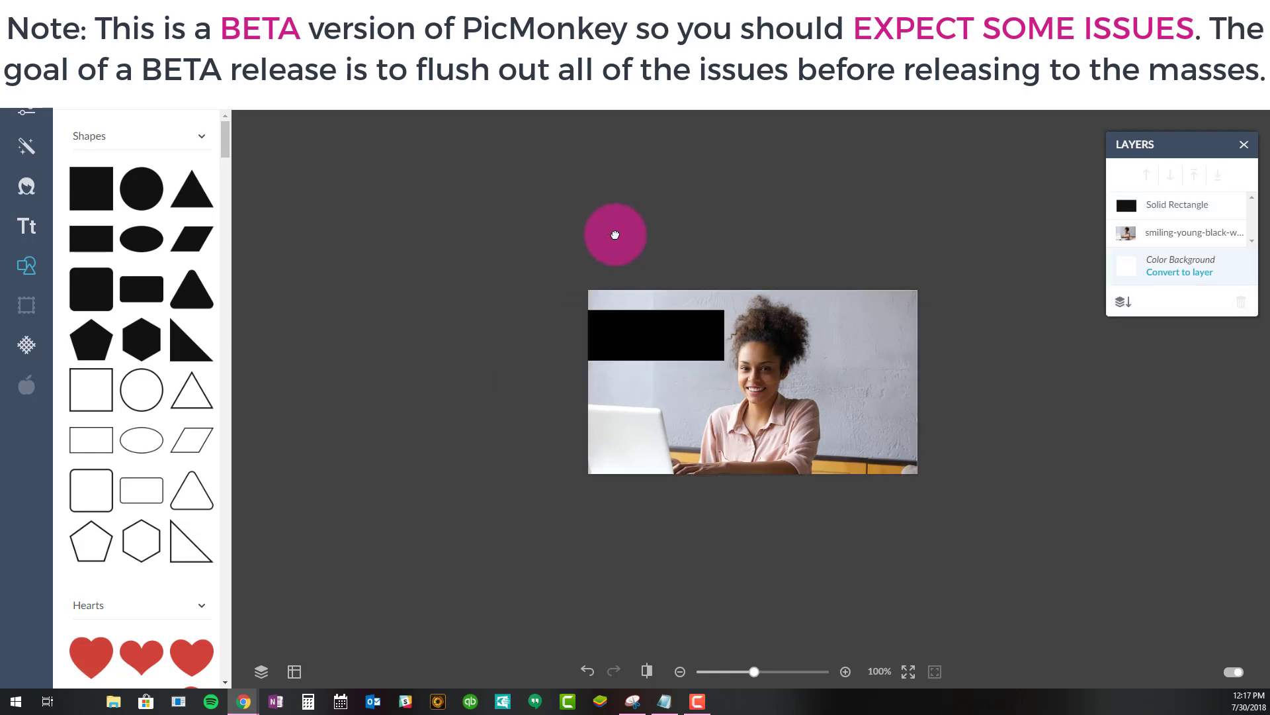
pyautogui.click(637, 346)
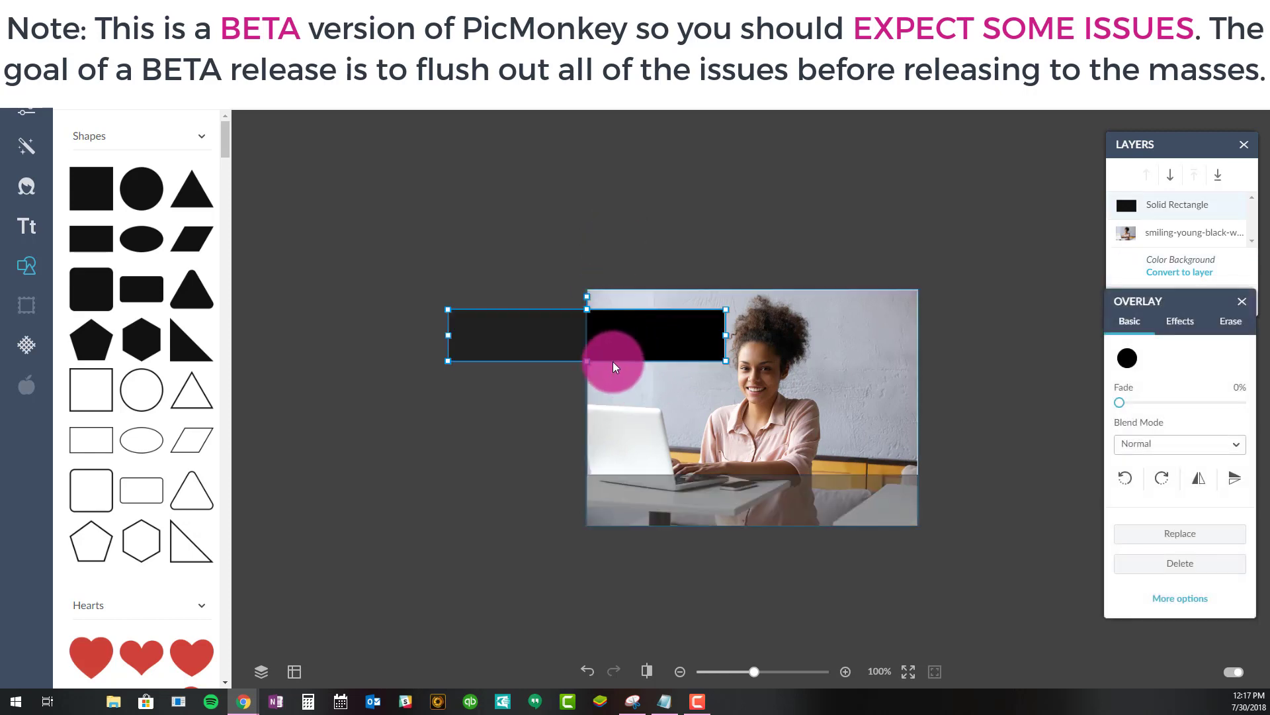
pyautogui.moveTo(587, 360); pyautogui.dragTo(585, 344)
pyautogui.click(602, 232)
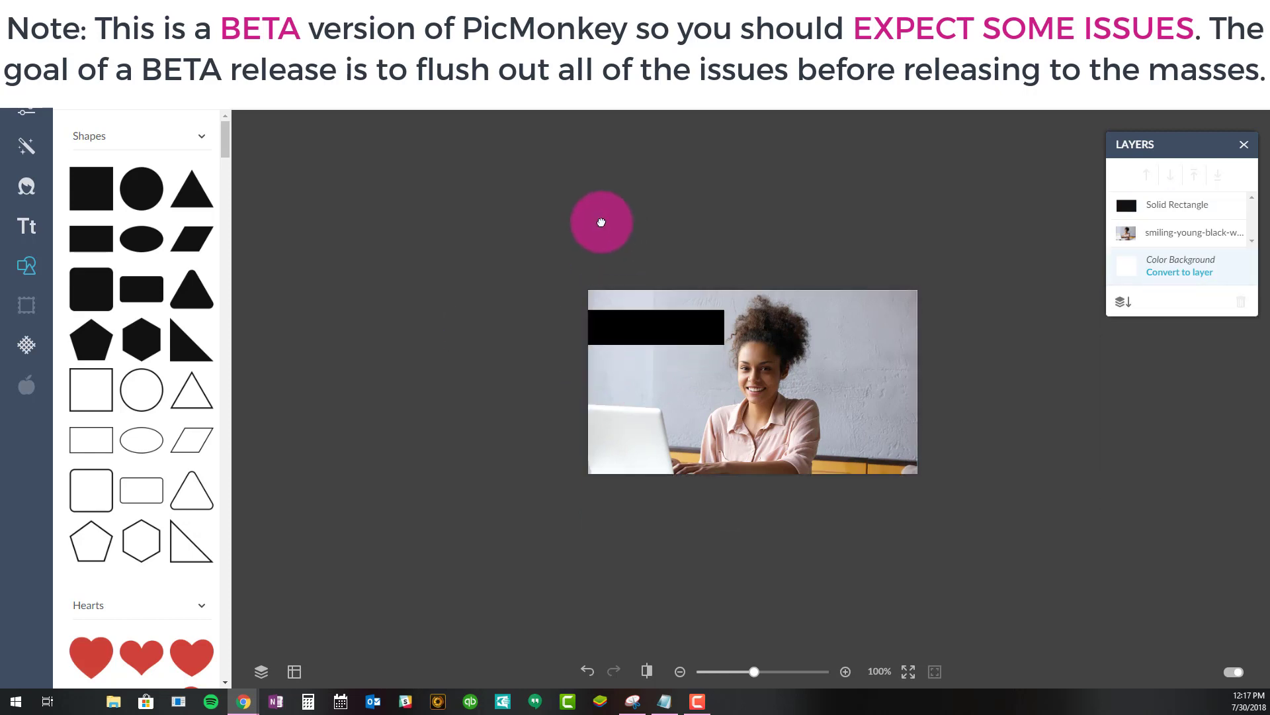
# Duplicate the black banner and place the copy over the photo's lower-right area, extending past the canvas's right edge
pyautogui.click(658, 340)
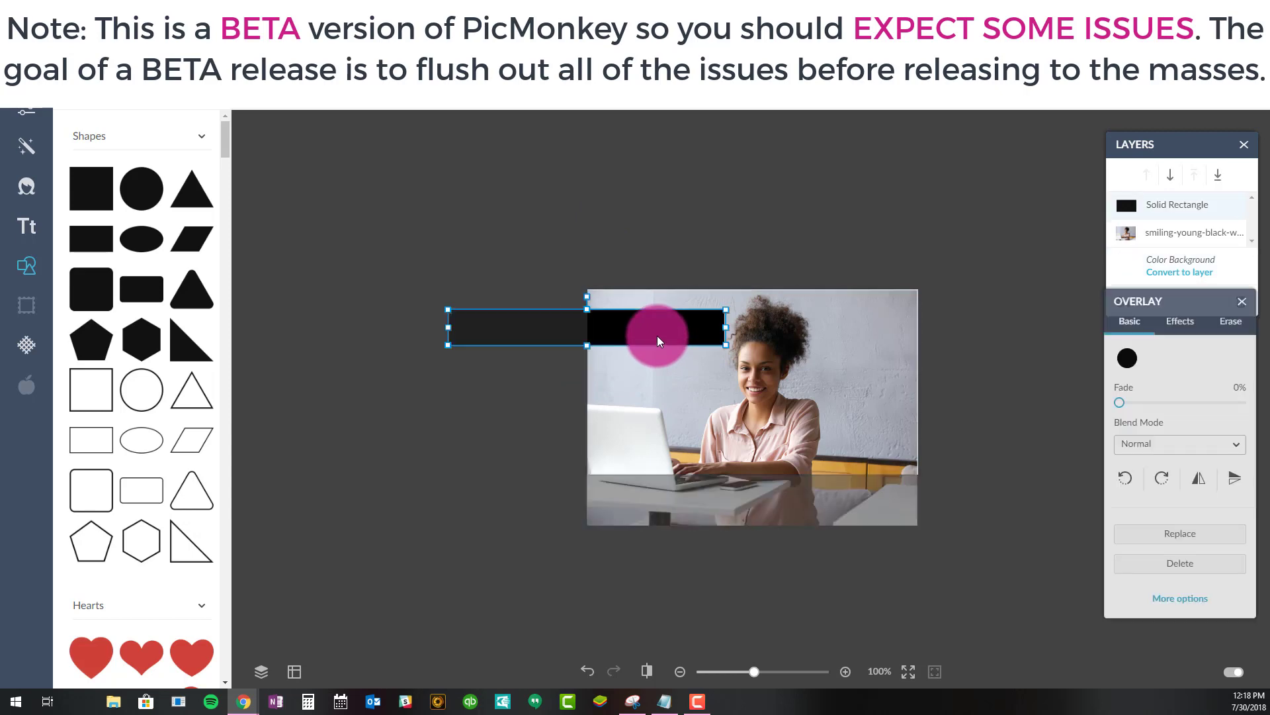
pyautogui.rightClick(657, 336)
pyautogui.click(692, 413)
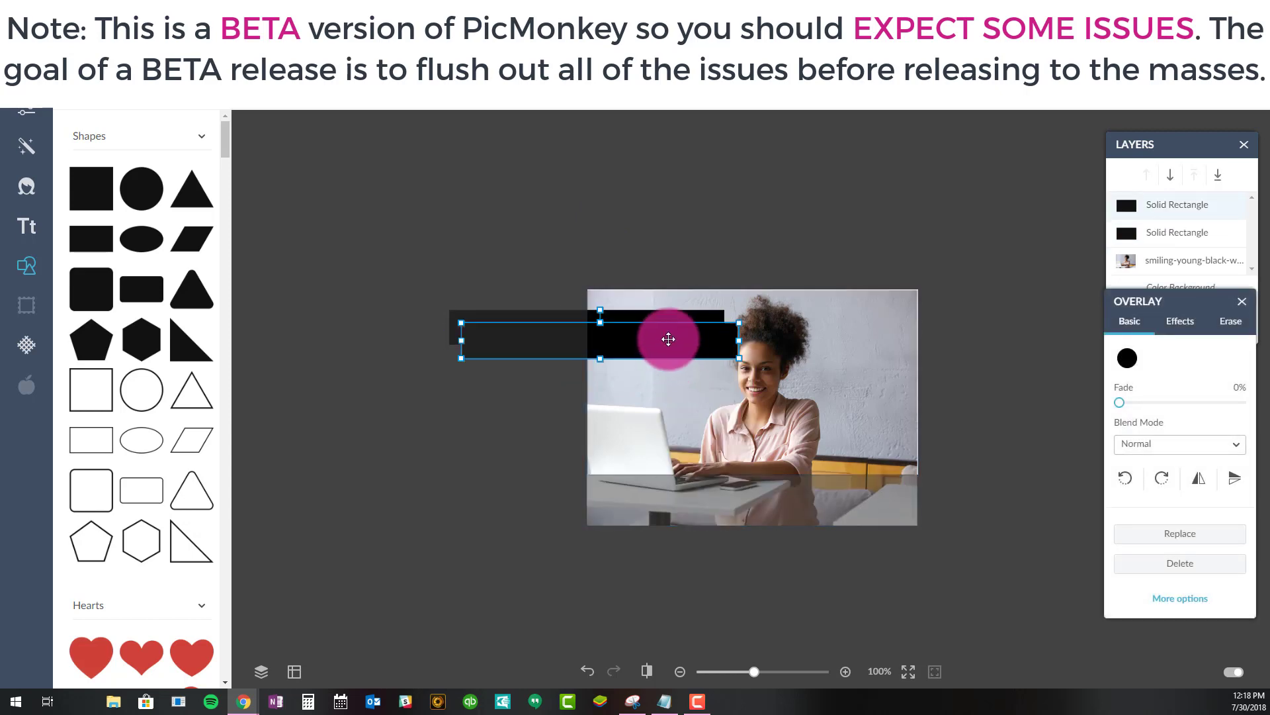
pyautogui.moveTo(669, 335); pyautogui.dragTo(956, 437)
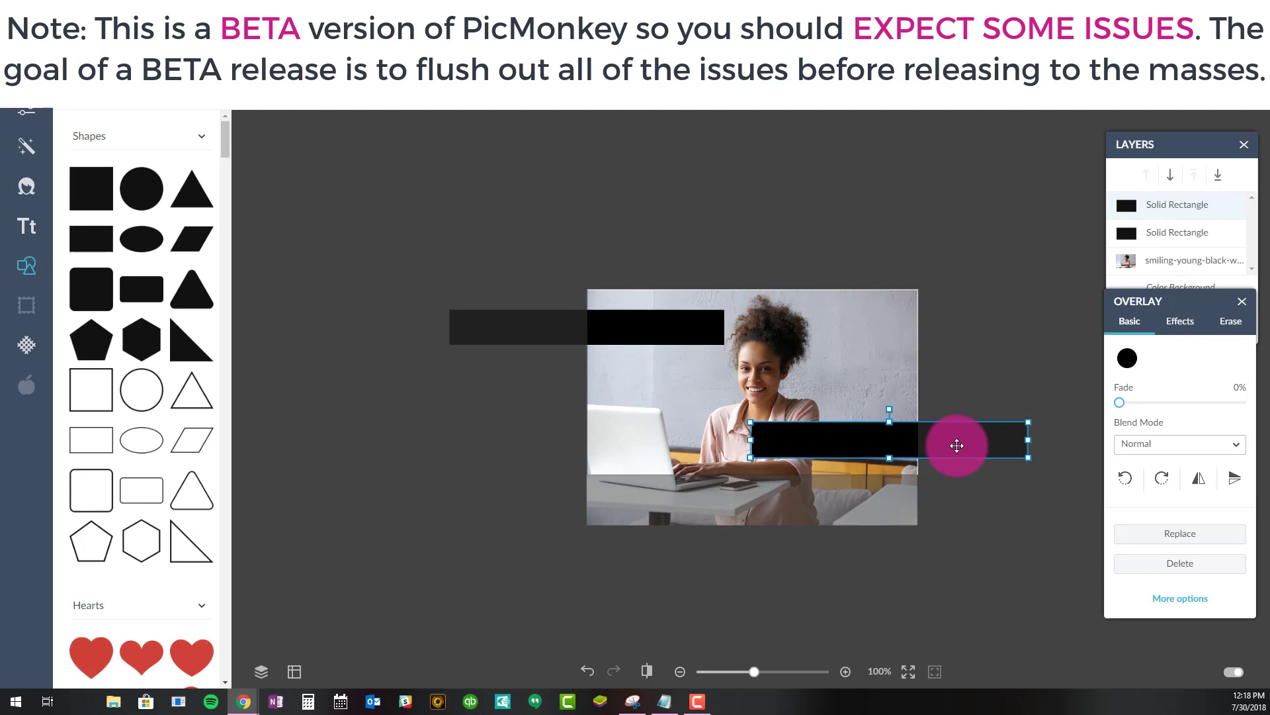
# Delete both black banner rectangles from the design
pyautogui.press('Delete')
pyautogui.click(658, 334)
pyautogui.press('Delete')
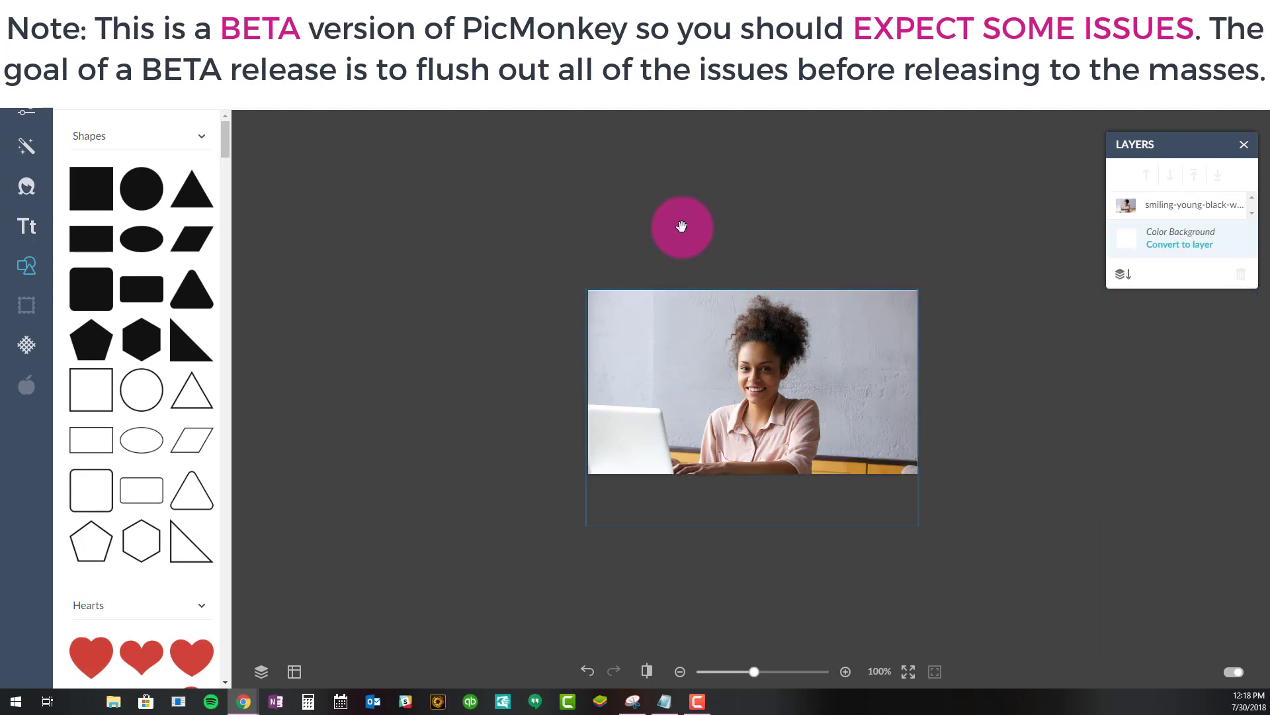
# Add a text layer in the Impact font over the photo with the text "Webinars"
pyautogui.click(26, 230)
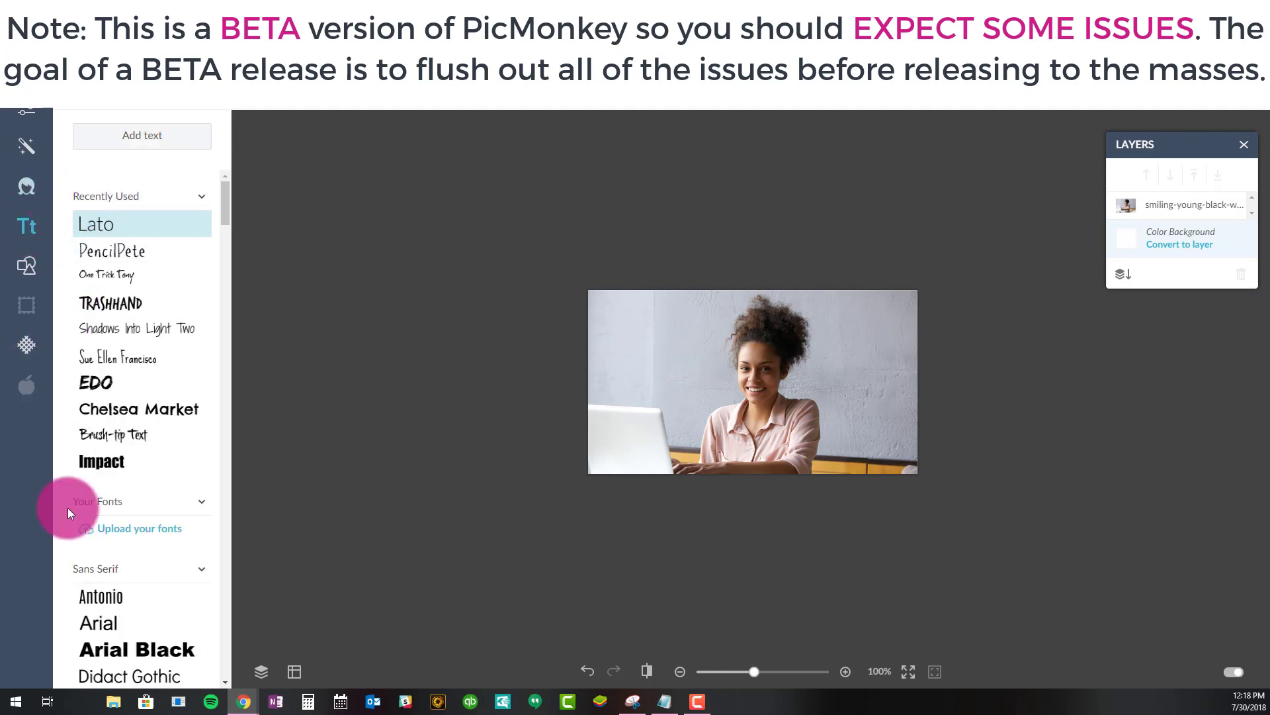
pyautogui.click(145, 467)
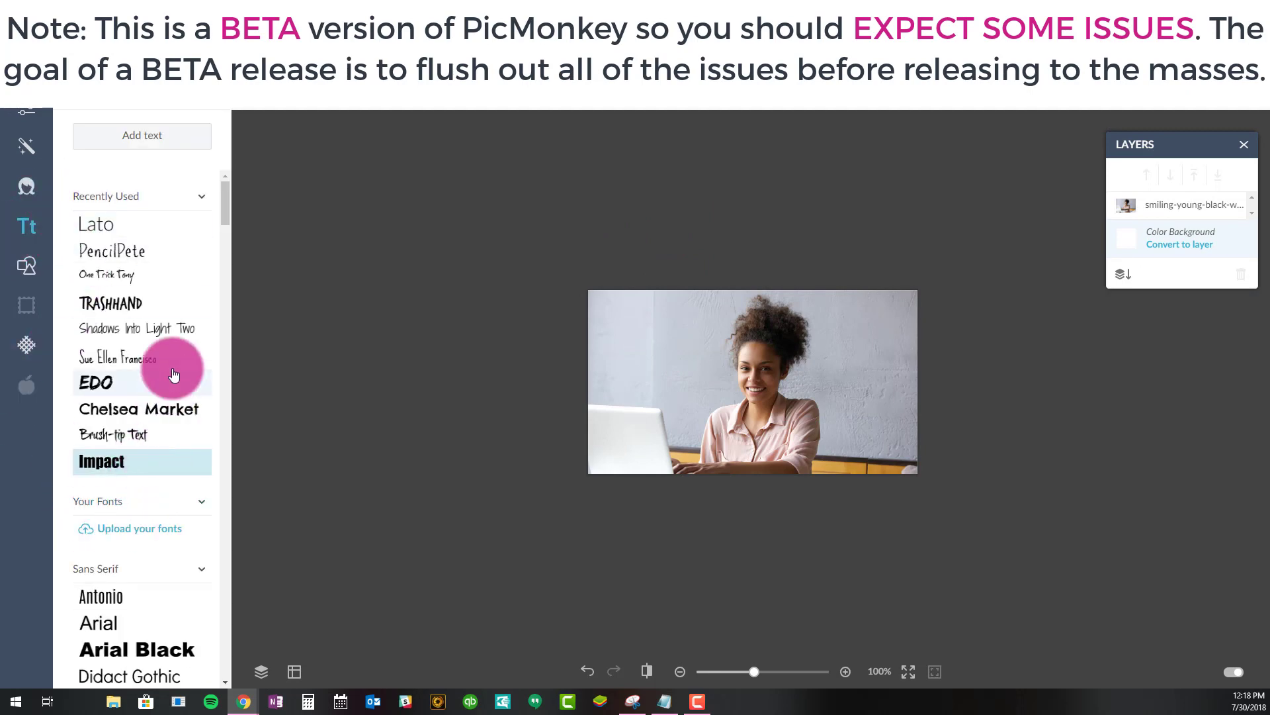
pyautogui.click(132, 139)
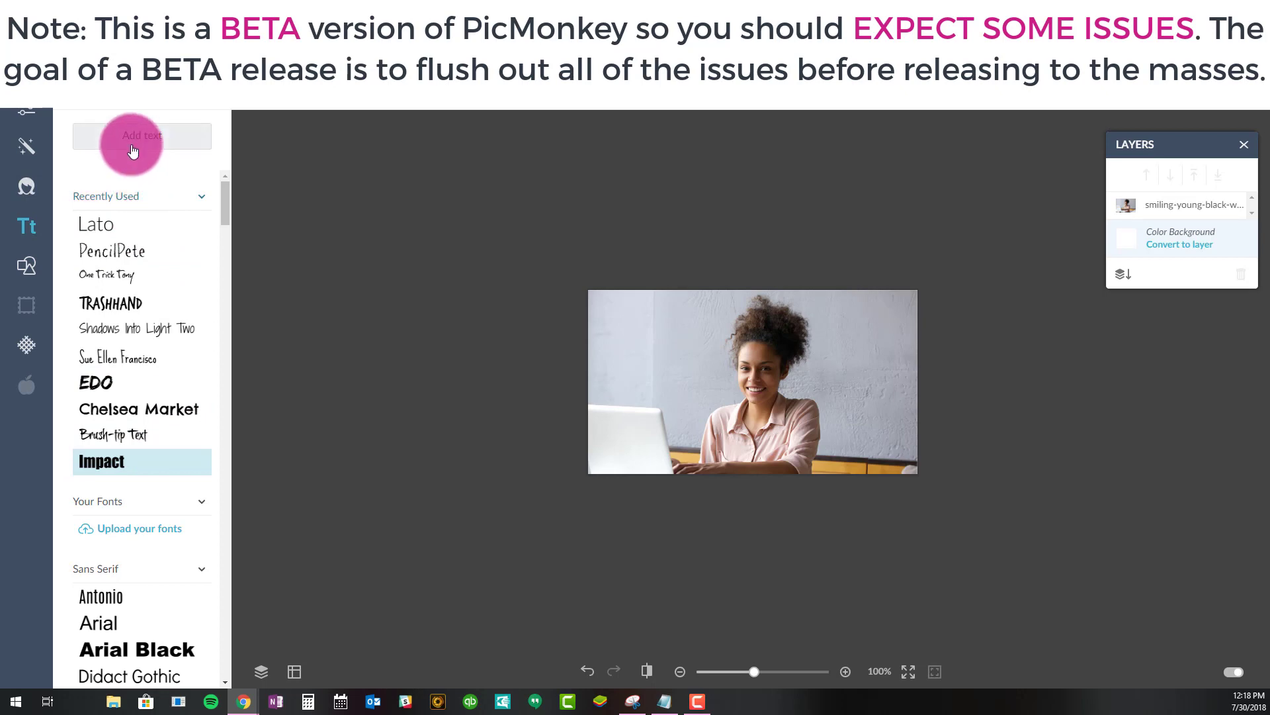
pyautogui.scroll(-6, 132, 513)
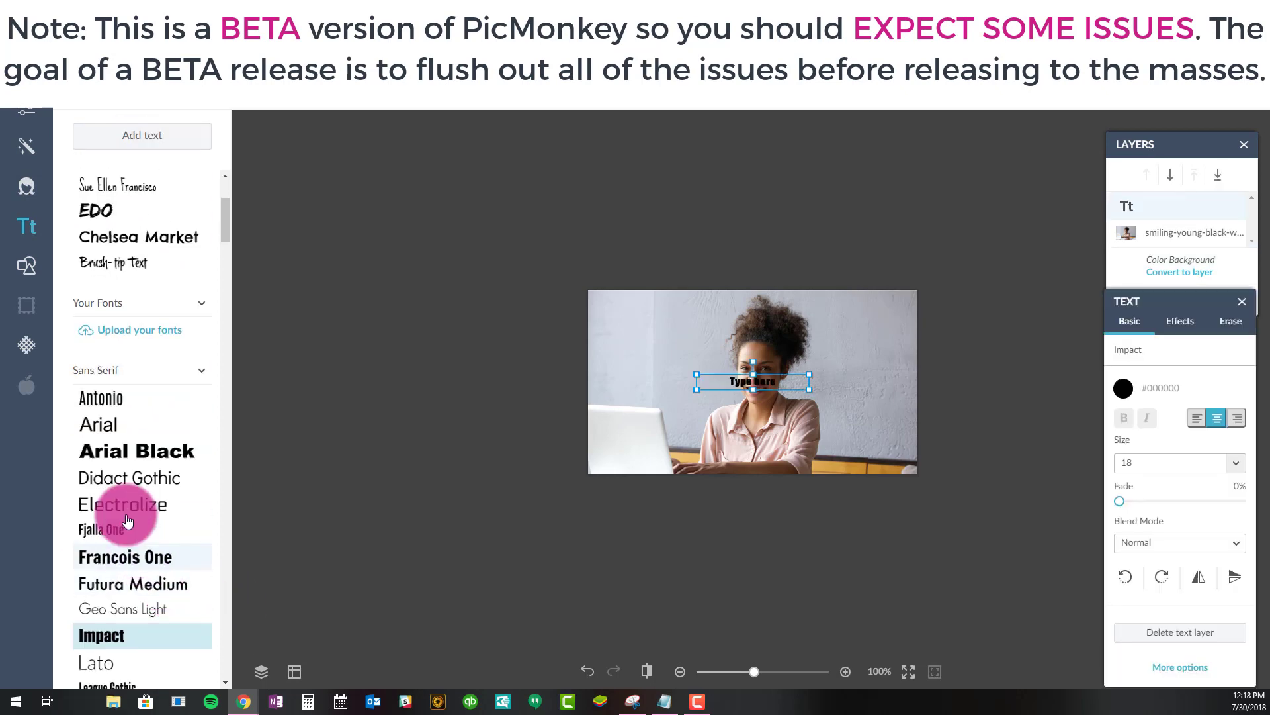
pyautogui.scroll(-2, 94, 250)
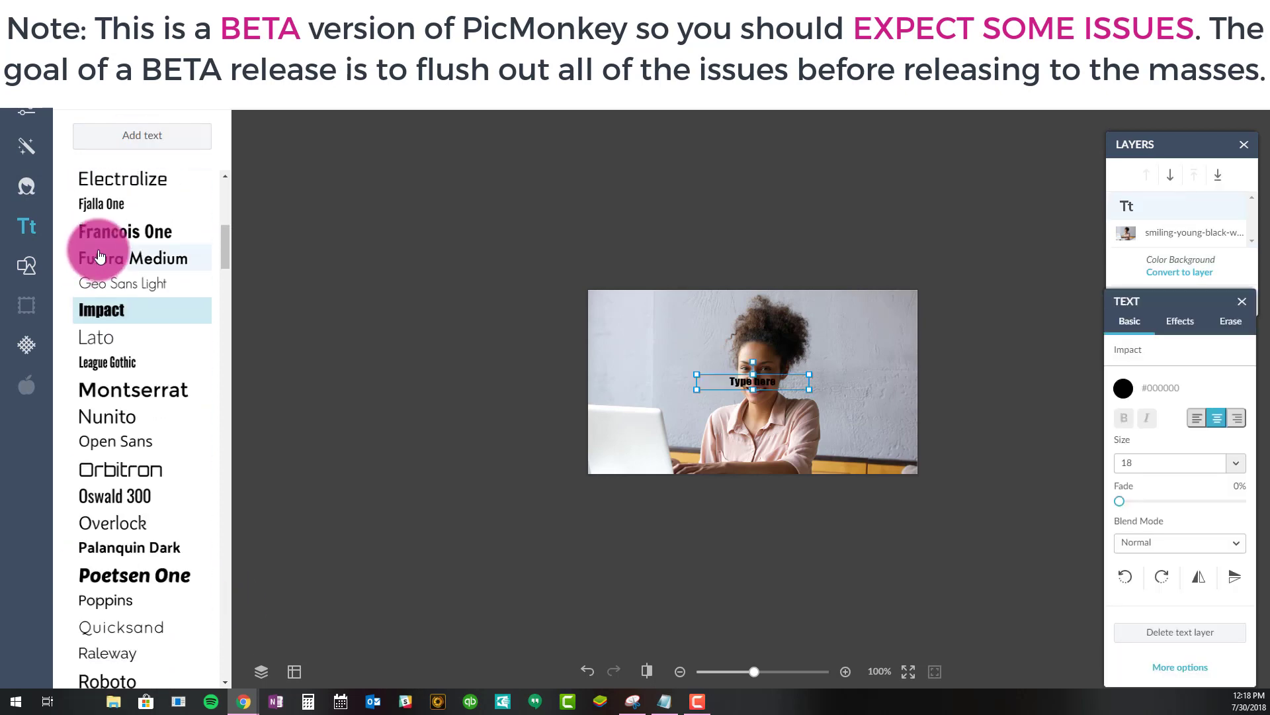
pyautogui.scroll(3, 86, 238)
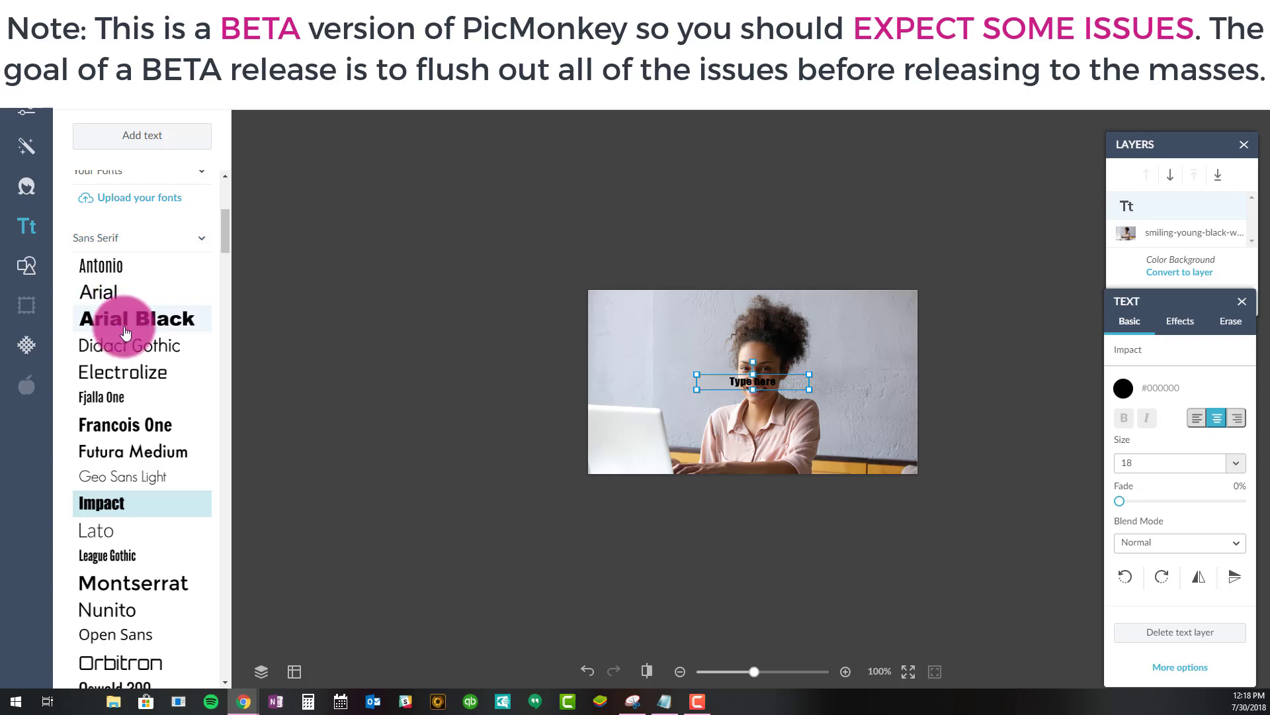
pyautogui.scroll(-12, 131, 324)
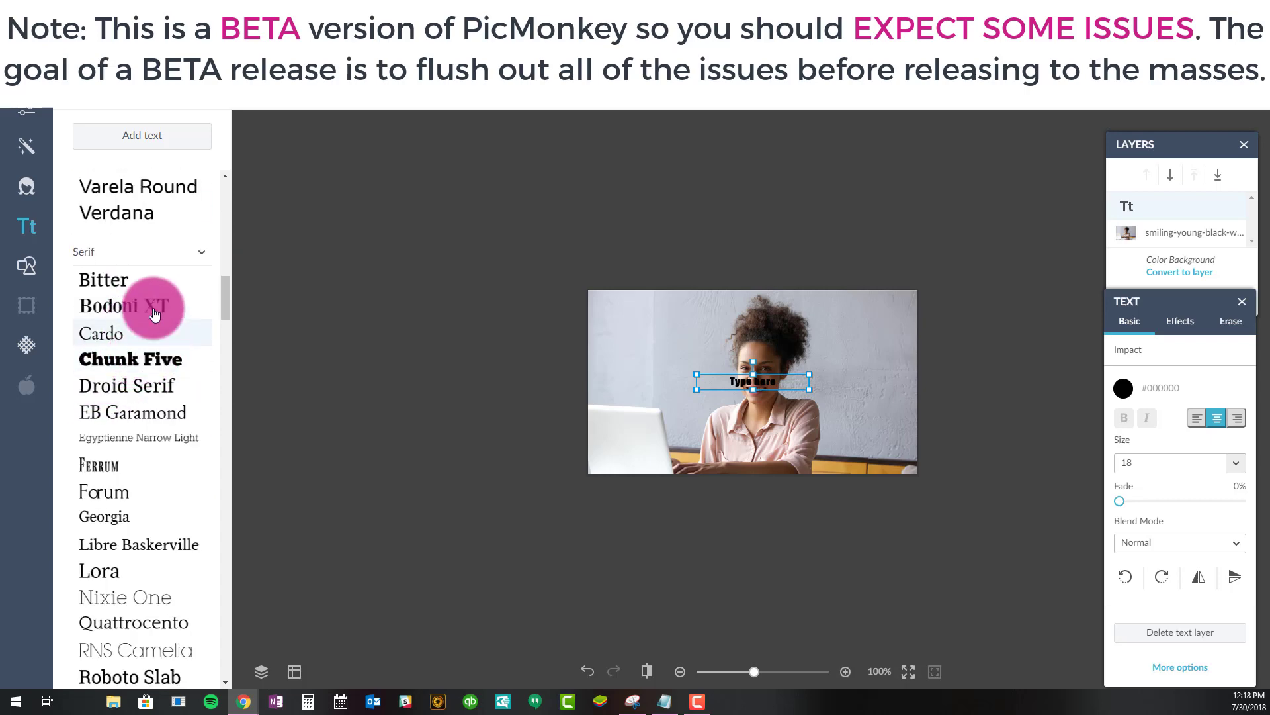
pyautogui.scroll(4, 154, 310)
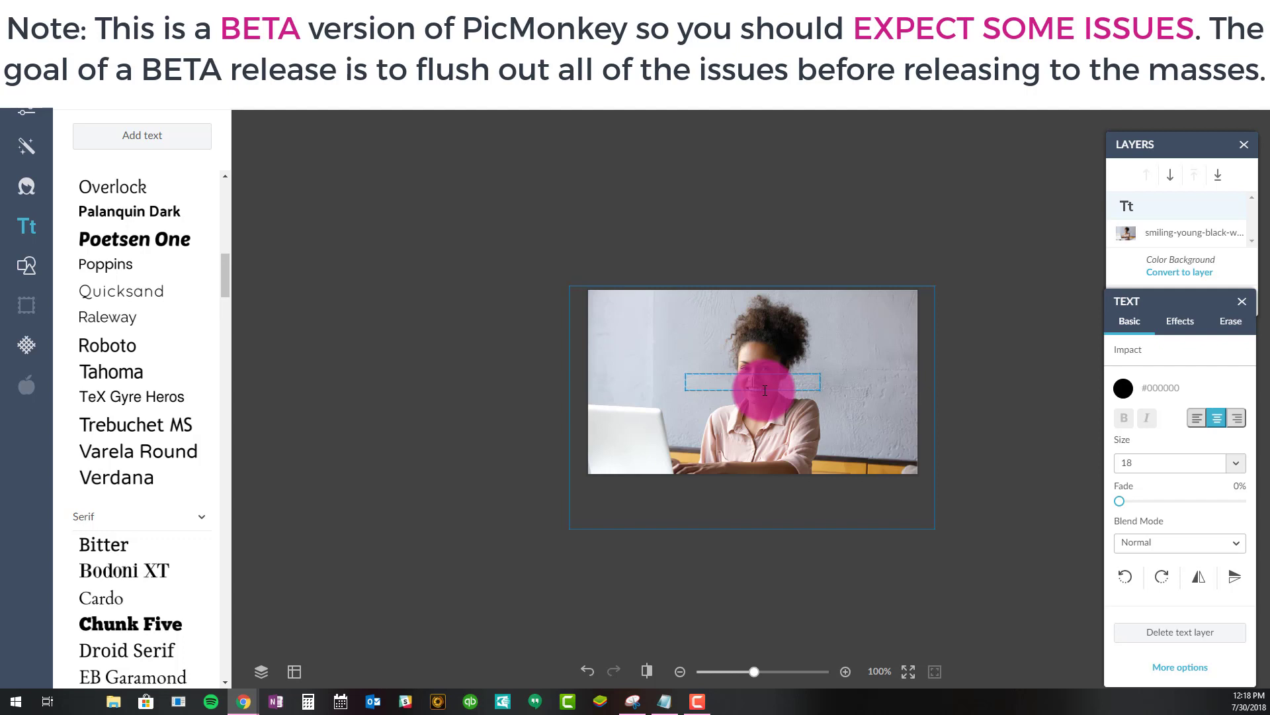
pyautogui.write('Win')
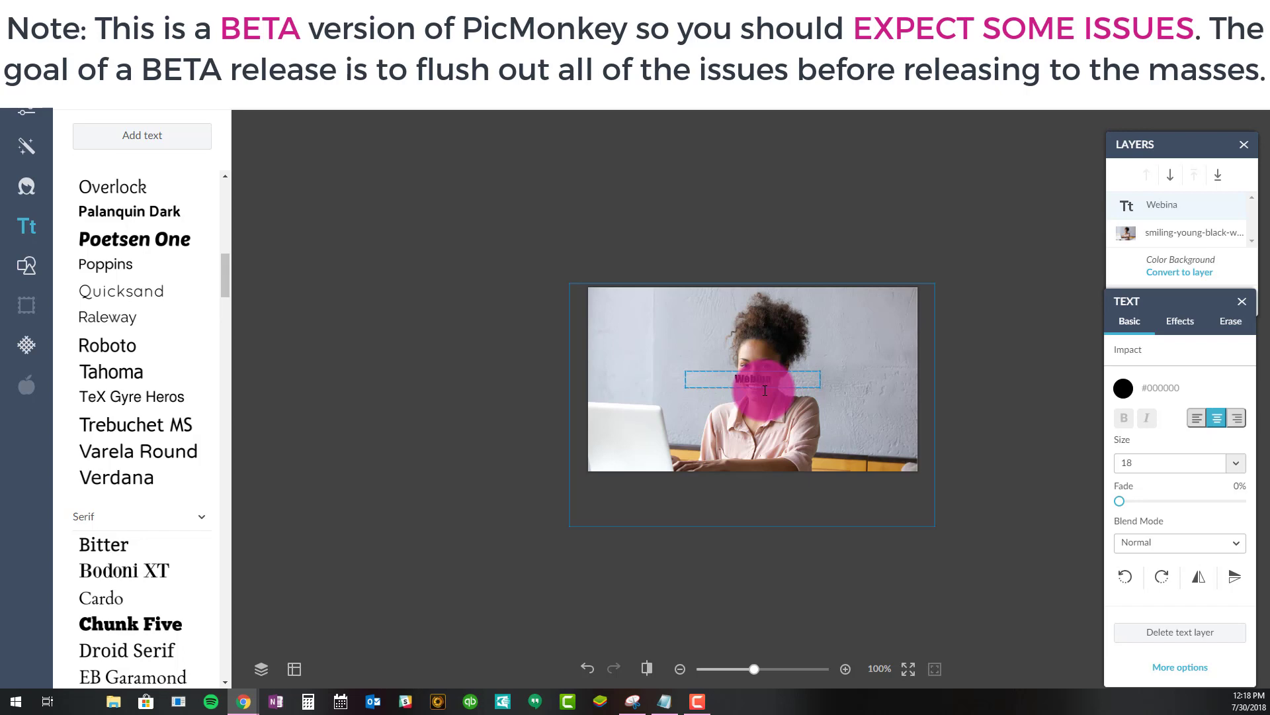
pyautogui.click(448, 357)
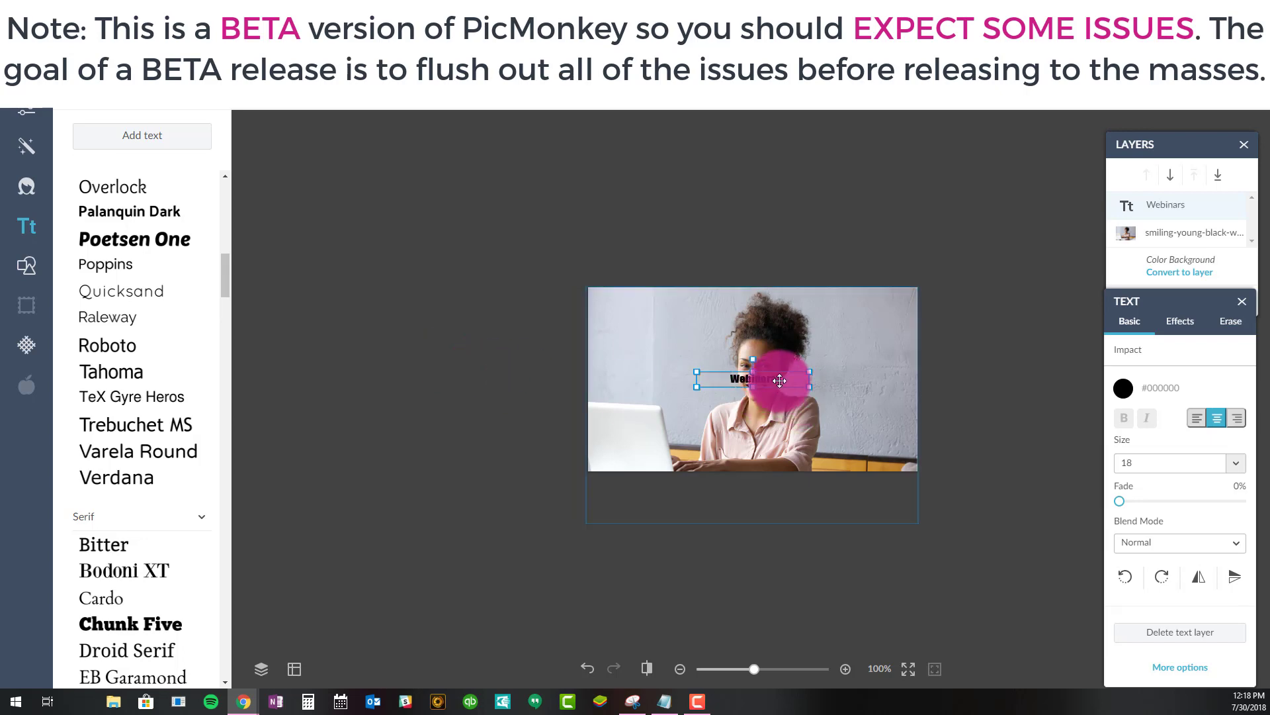
# Move "Webinars" to the photo's upper-left area, and place a widened duplicate above it reading "Winning with"
pyautogui.moveTo(778, 379); pyautogui.dragTo(639, 324)
pyautogui.rightClick(637, 358)
pyautogui.click(665, 436)
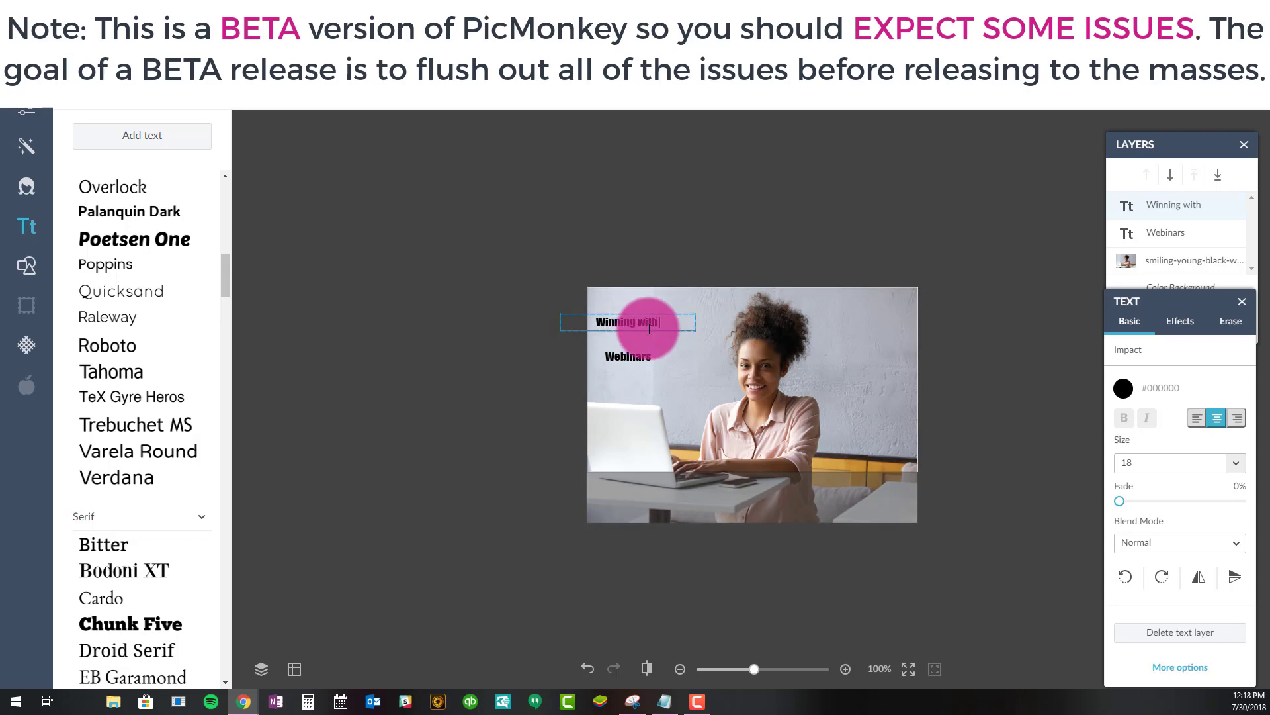
pyautogui.click(409, 304)
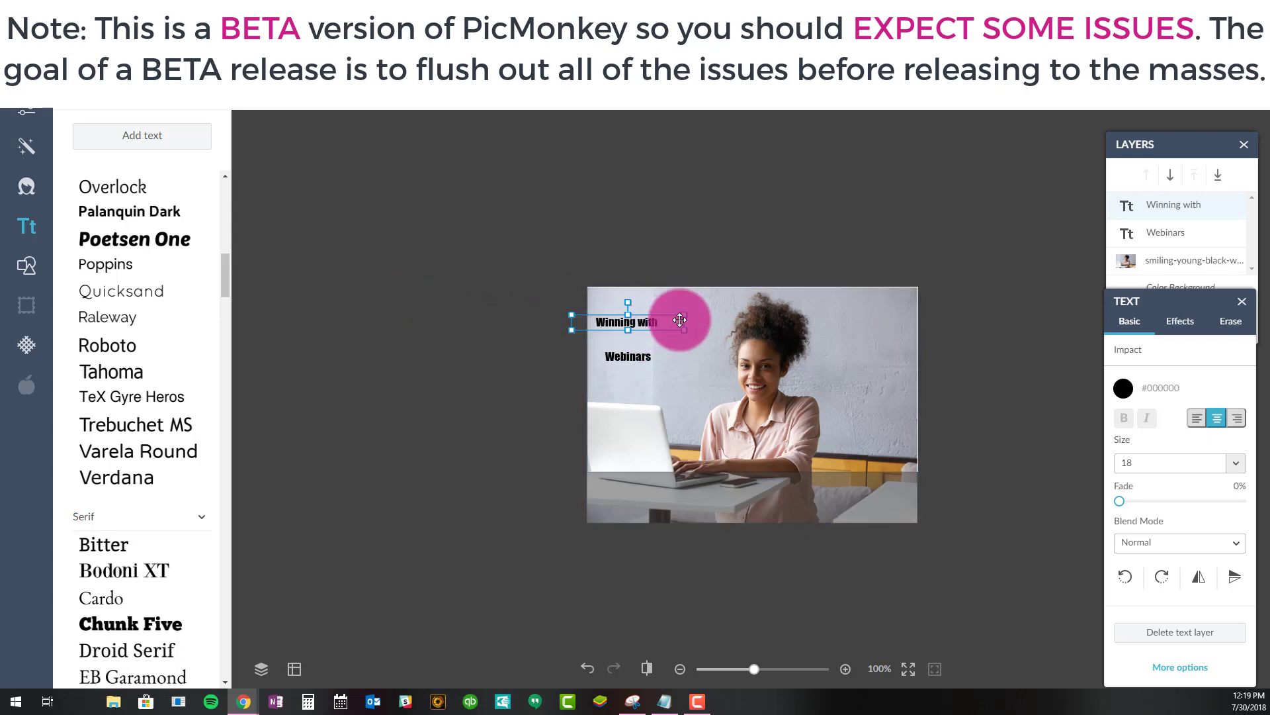
pyautogui.moveTo(685, 319); pyautogui.dragTo(725, 319)
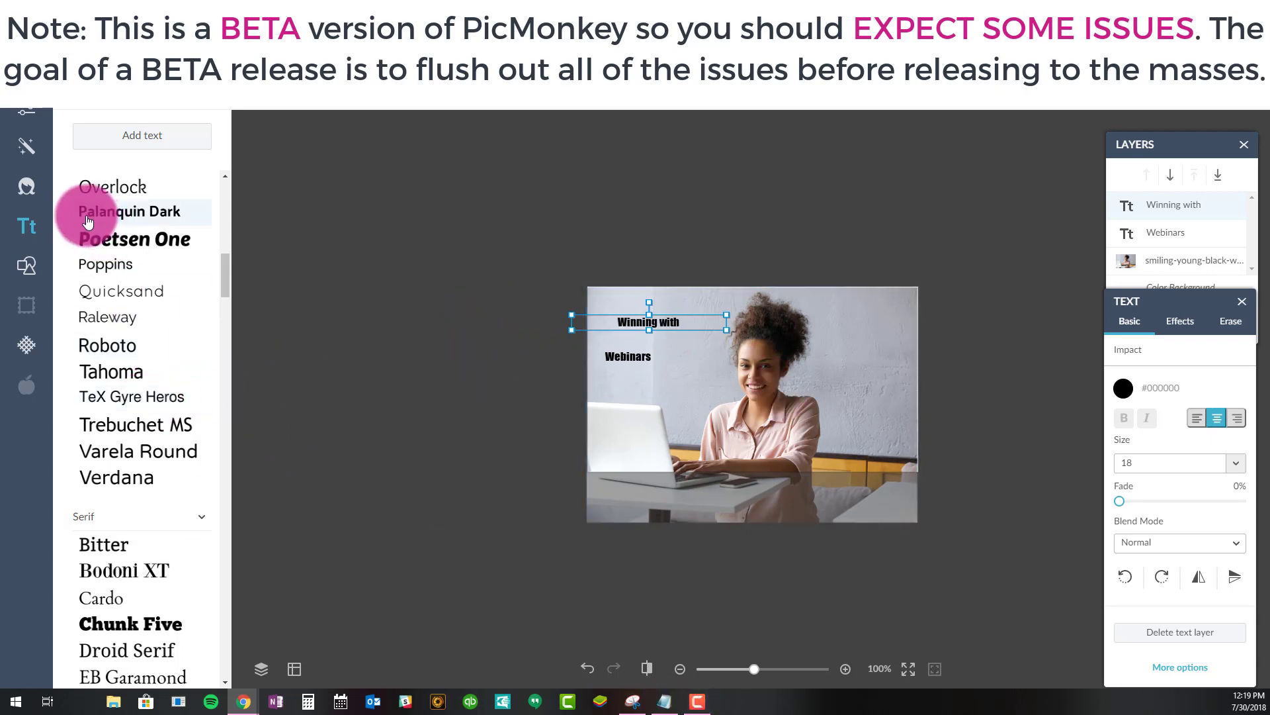
pyautogui.click(349, 263)
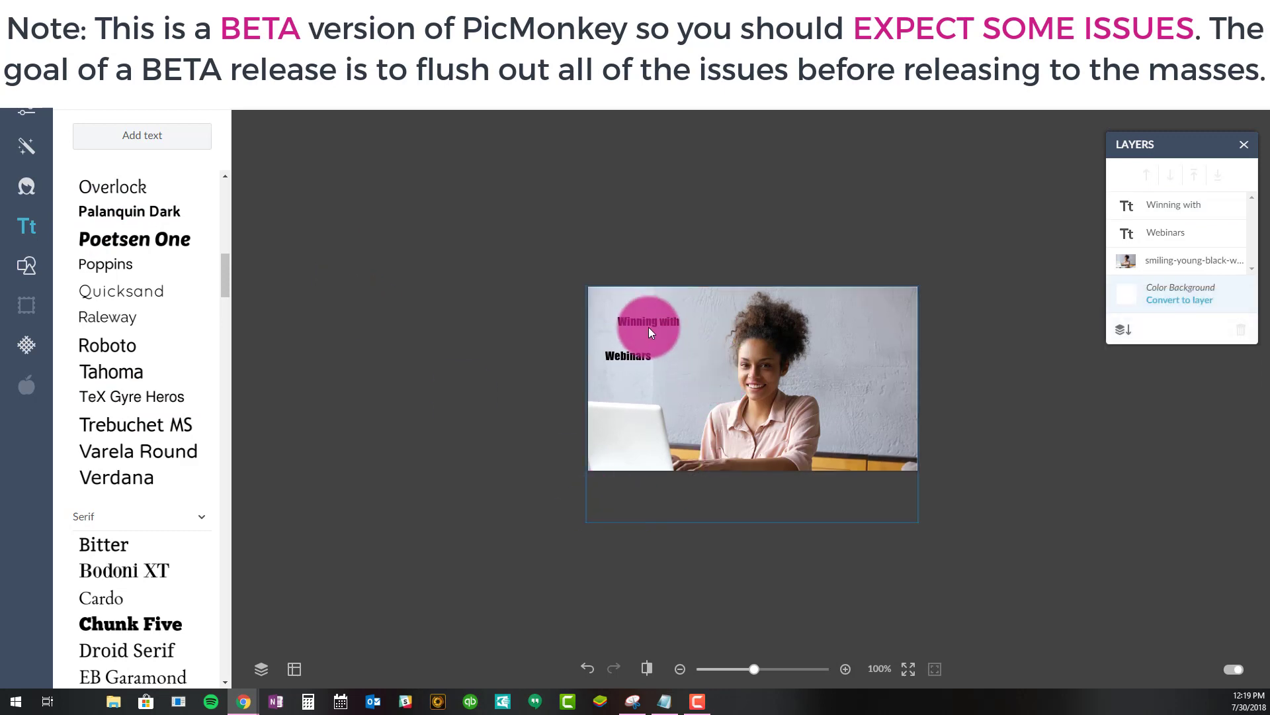
# Set the font size of the "Winning with" text to 36
pyautogui.click(648, 327)
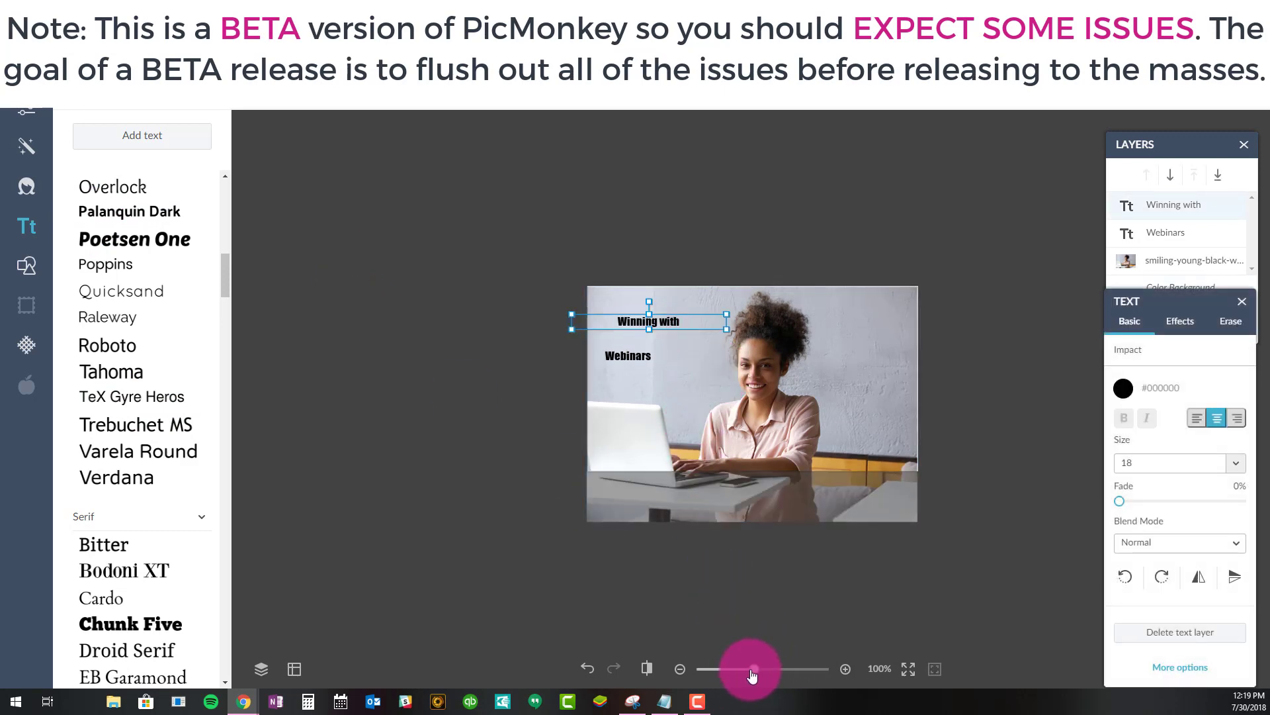
pyautogui.moveTo(752, 674); pyautogui.dragTo(779, 672)
pyautogui.click(354, 352)
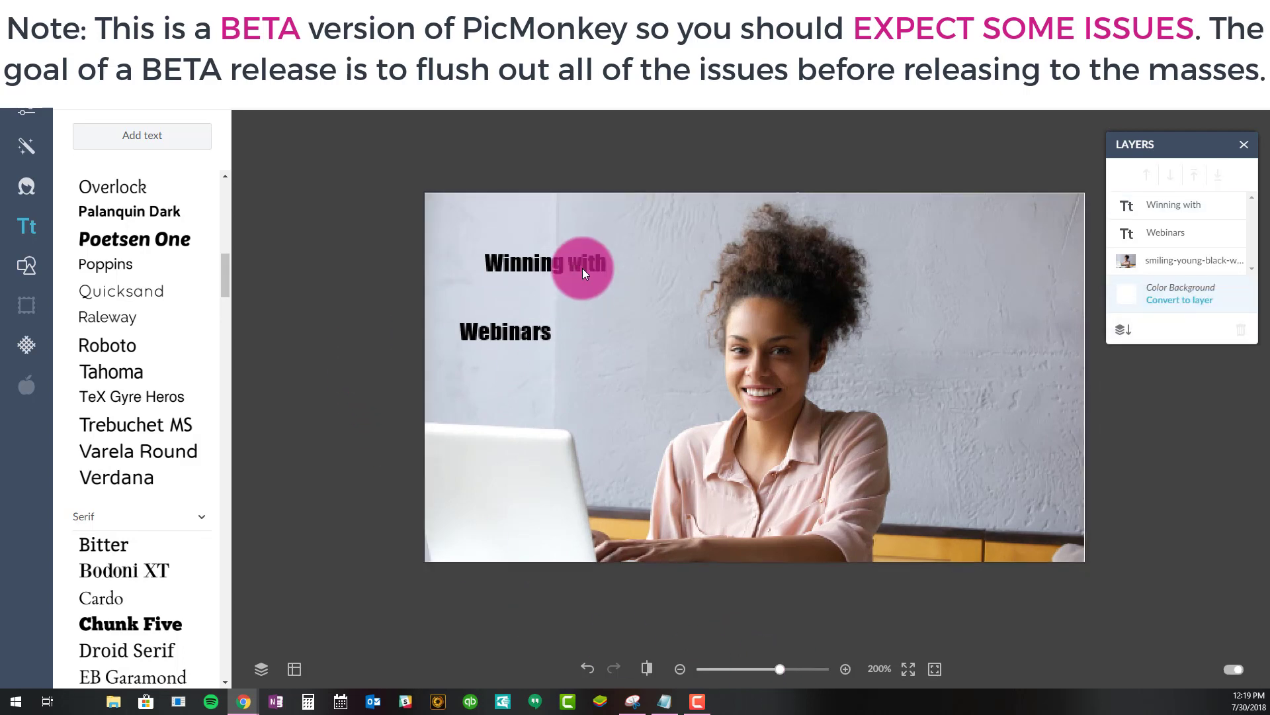
pyautogui.click(580, 262)
pyautogui.doubleClick(535, 259)
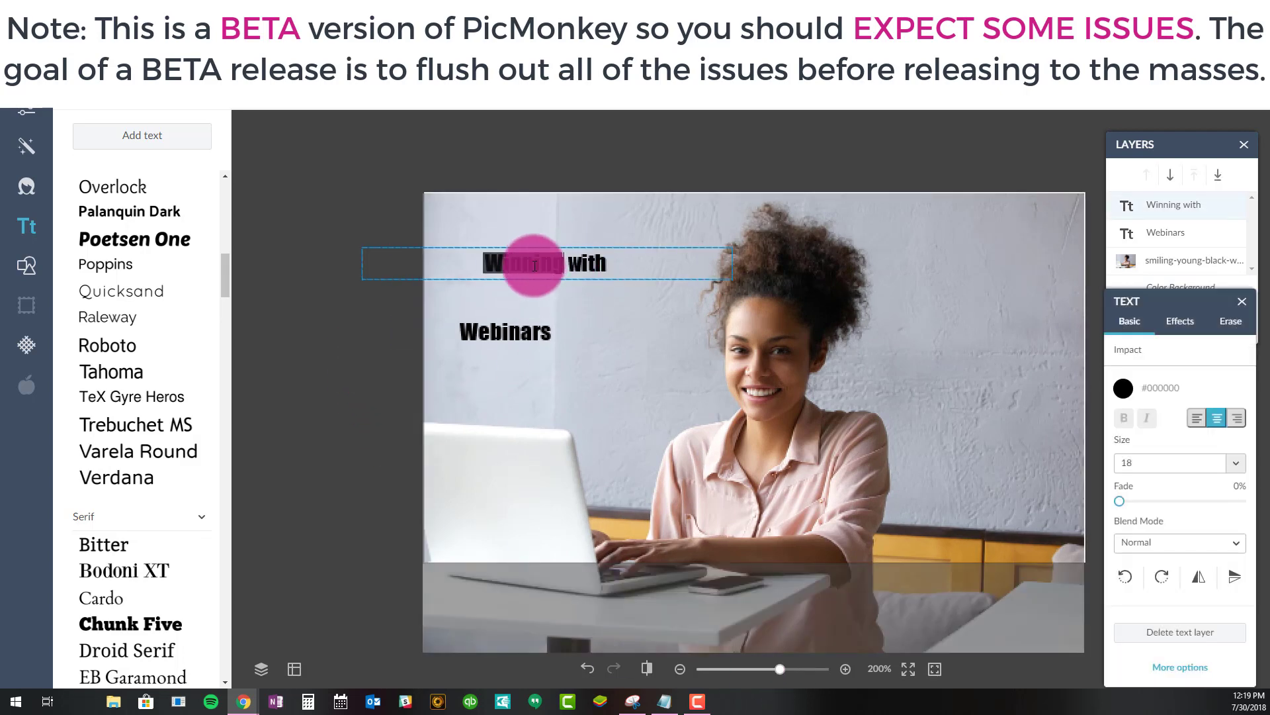
pyautogui.click(324, 176)
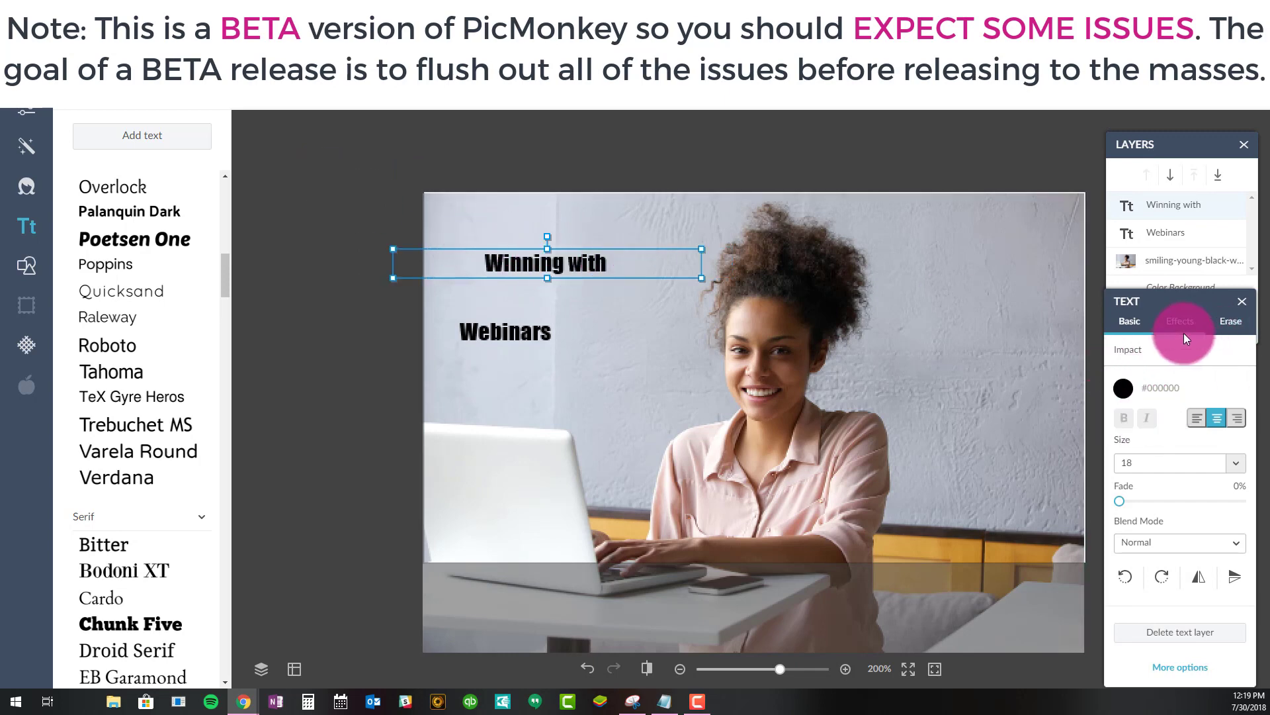
pyautogui.moveTo(1167, 284); pyautogui.dragTo(1169, 129)
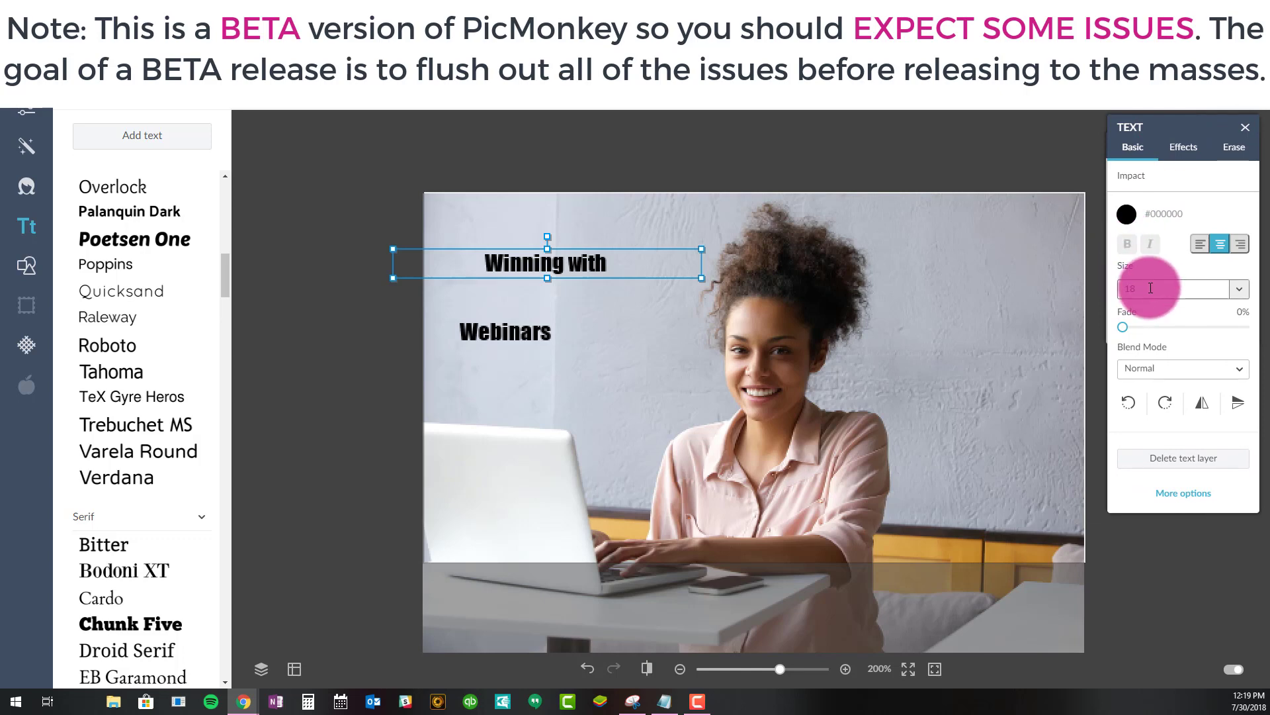
pyautogui.click(1245, 297)
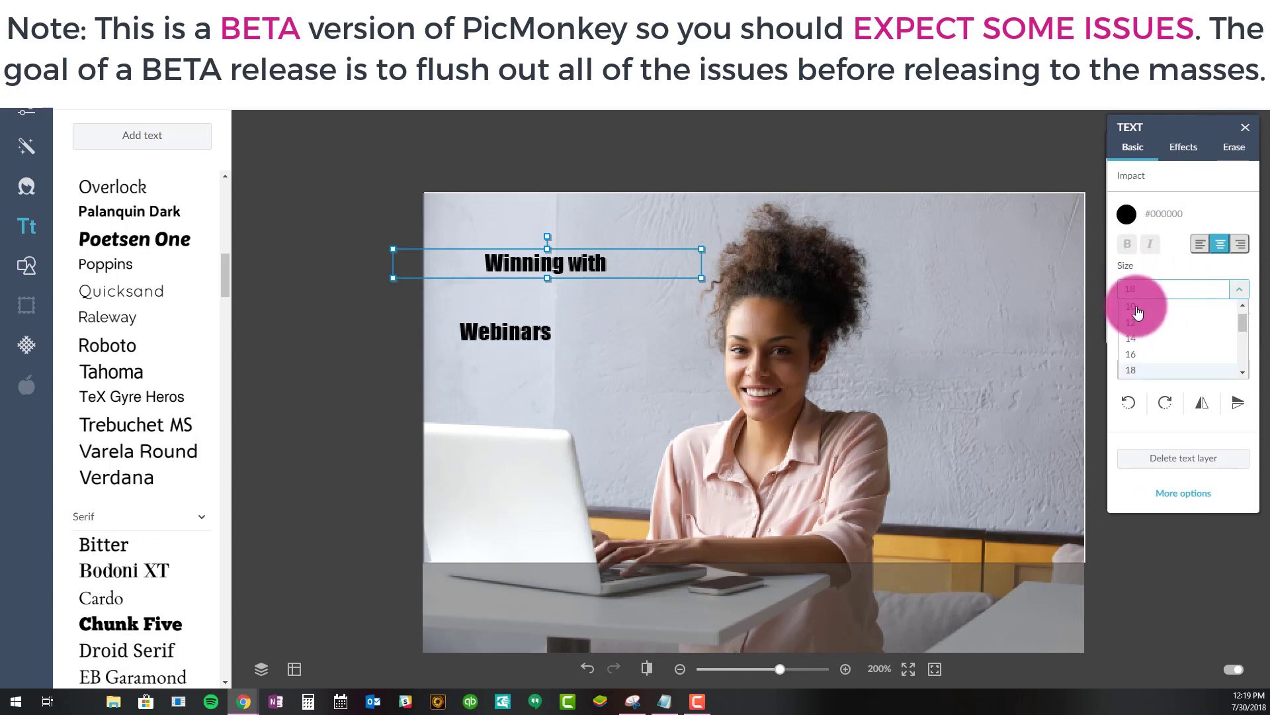
pyautogui.scroll(-5, 1187, 339)
pyautogui.scroll(5, 1187, 339)
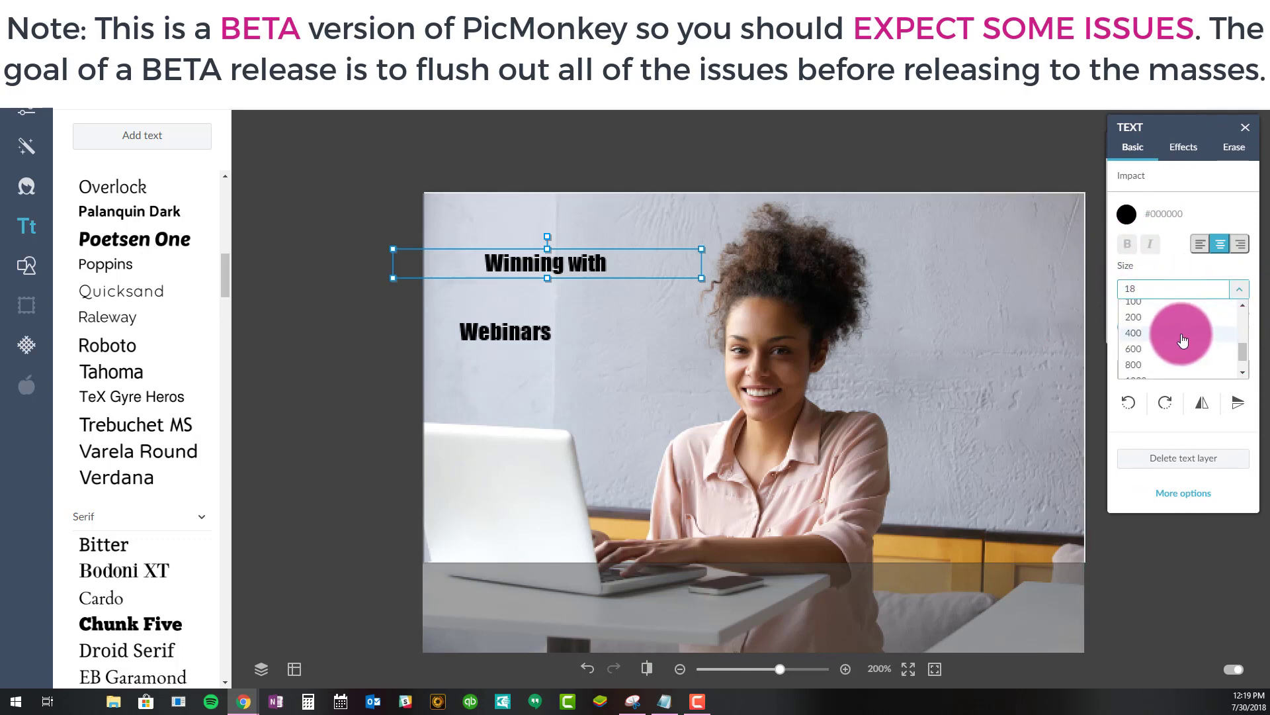
pyautogui.click(1143, 336)
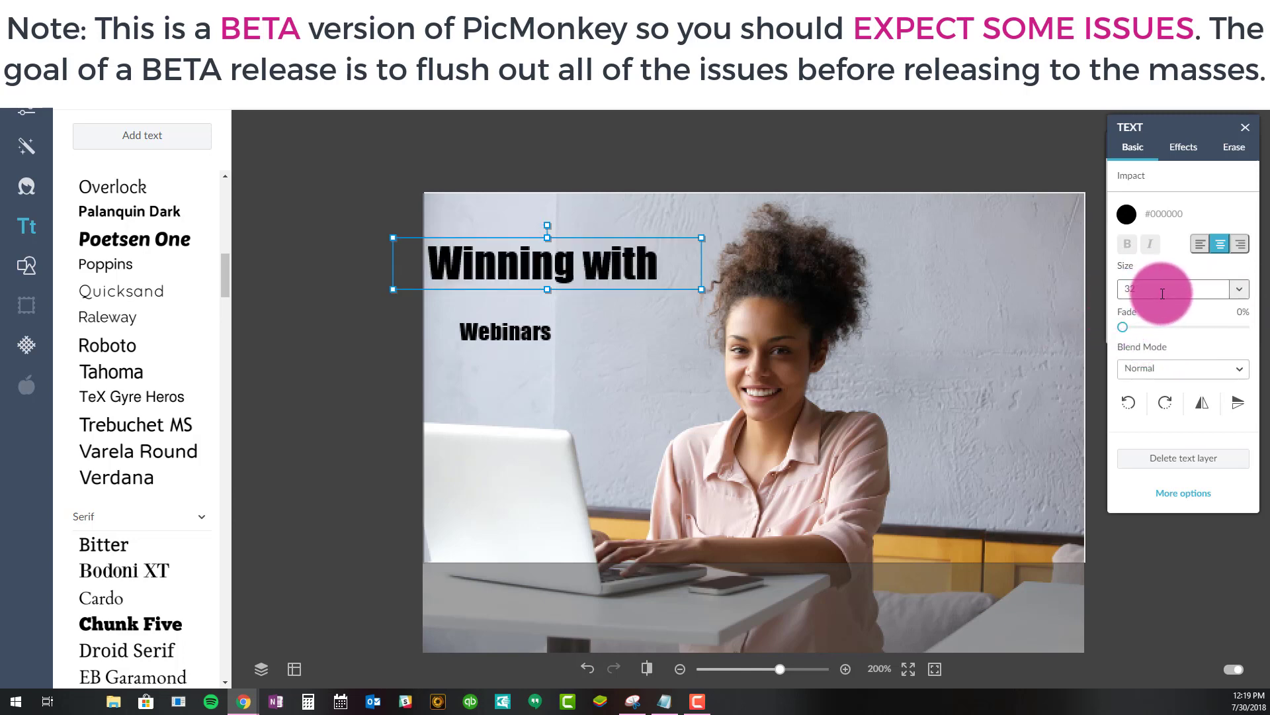
pyautogui.moveTo(1162, 293); pyautogui.dragTo(1128, 295)
pyautogui.write('3')
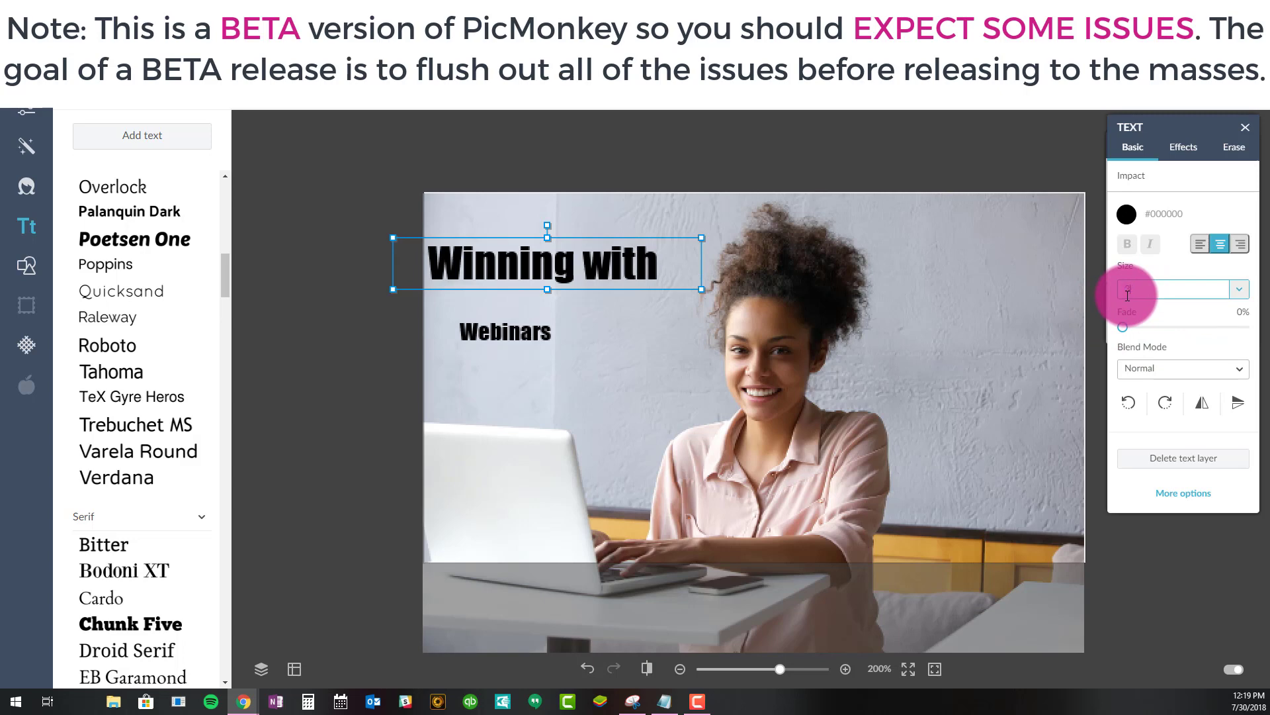
pyautogui.write('4')
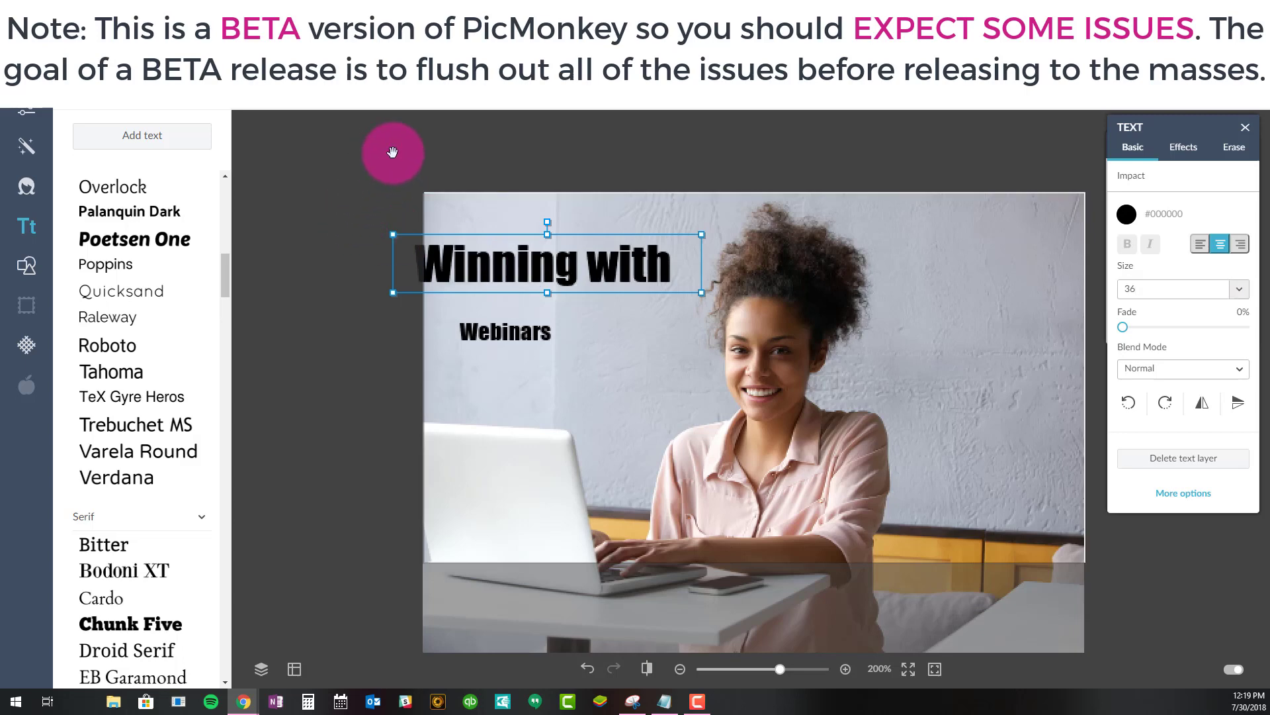
# Move the "Winning with" text down to sit directly above "Webinars", starting at the photo's left edge
pyautogui.click(423, 142)
pyautogui.click(543, 260)
pyautogui.moveTo(567, 266)
pyautogui.mouseDown()
pyautogui.moveTo(589, 264)
pyautogui.moveTo(576, 221)
pyautogui.moveTo(590, 256)
pyautogui.moveTo(559, 312)
pyautogui.moveTo(558, 285)
pyautogui.moveTo(590, 274)
pyautogui.moveTo(576, 264)
pyautogui.mouseUp()
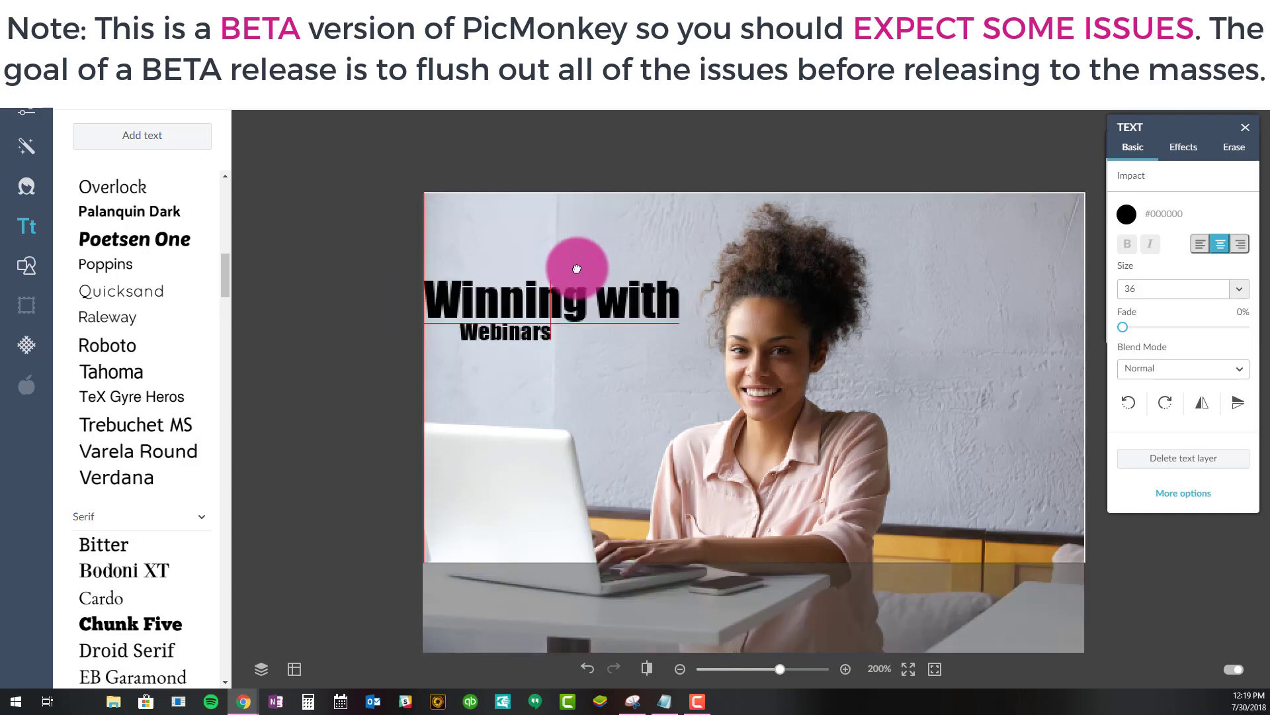
# Set the "Webinars" text to size 50 and fit it on one line directly beneath "Winning with" at the photo's left edge
pyautogui.click(489, 334)
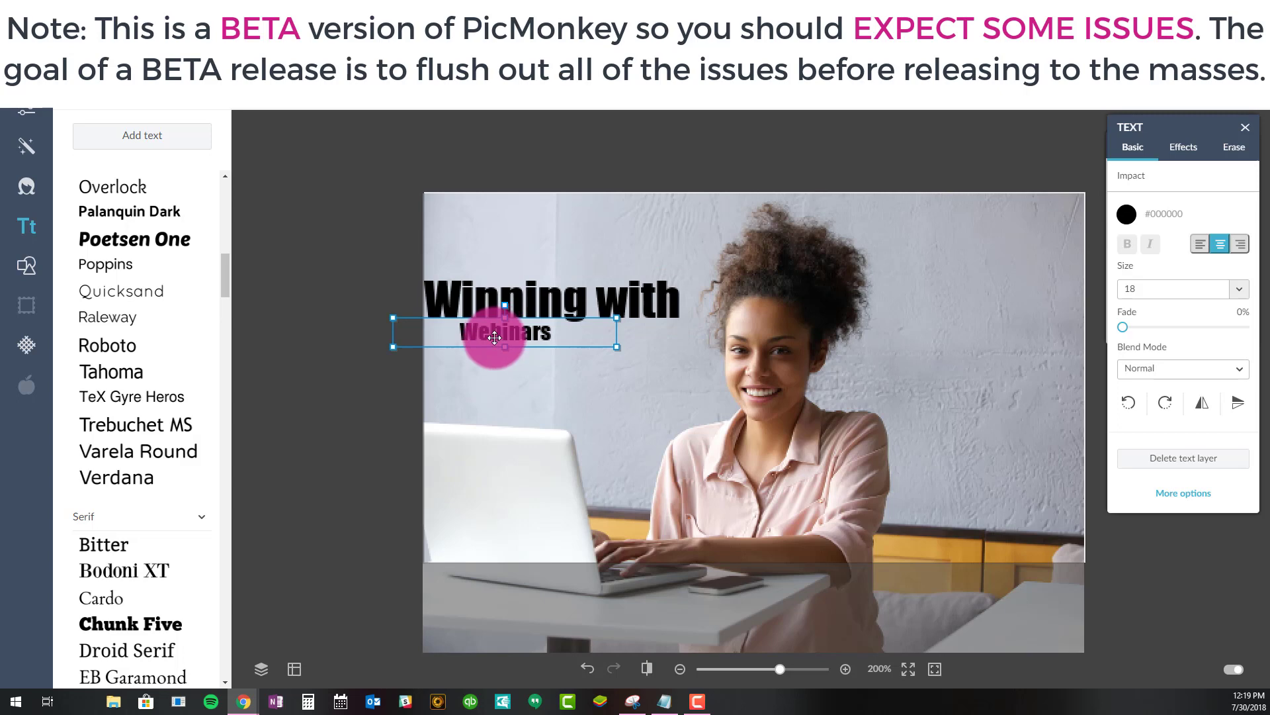
pyautogui.moveTo(495, 337)
pyautogui.mouseDown()
pyautogui.moveTo(509, 350)
pyautogui.moveTo(512, 337)
pyautogui.mouseUp()
pyautogui.doubleClick(512, 336)
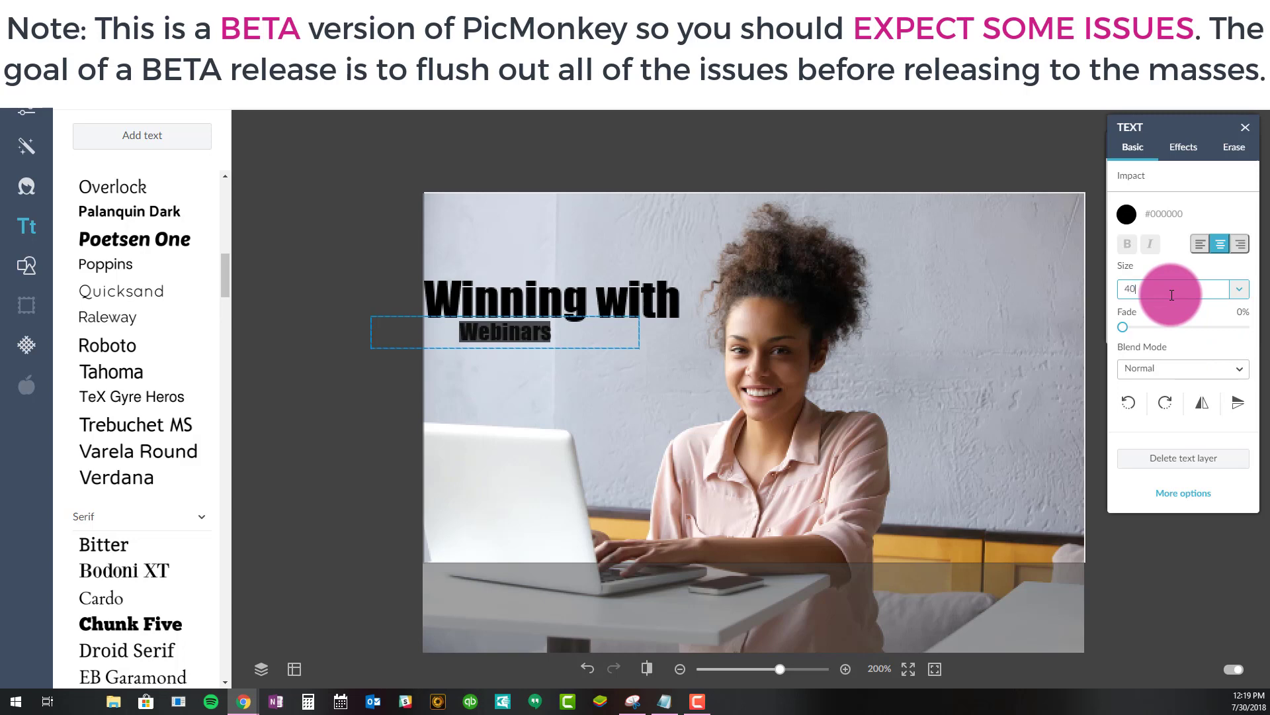
pyautogui.press('Return')
pyautogui.moveTo(1140, 290); pyautogui.dragTo(1109, 289)
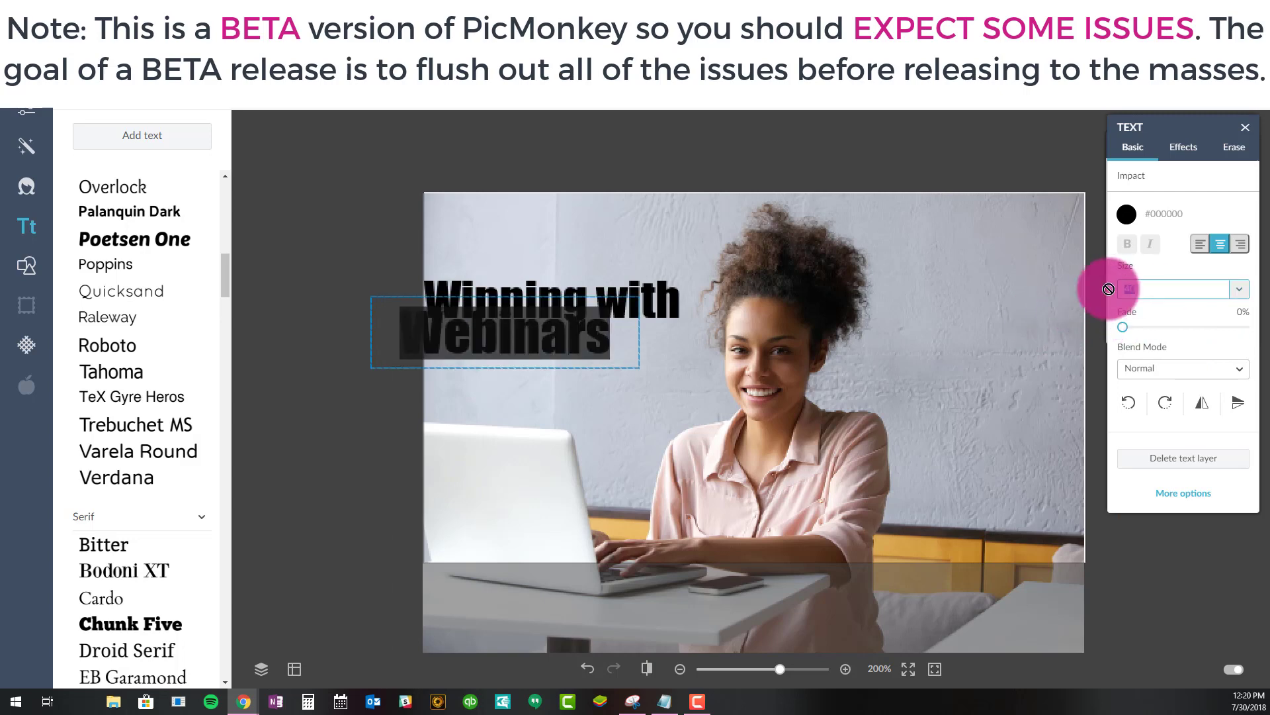
pyautogui.write('50')
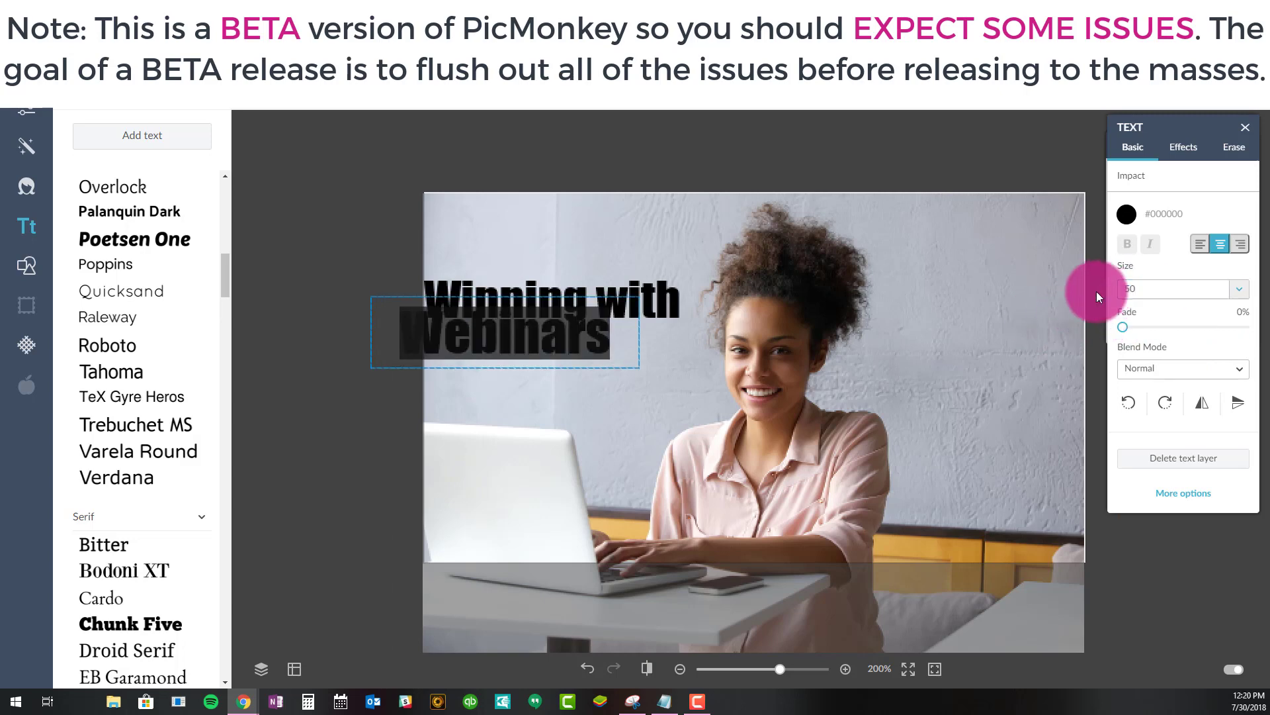
pyautogui.press('Return')
pyautogui.click(286, 190)
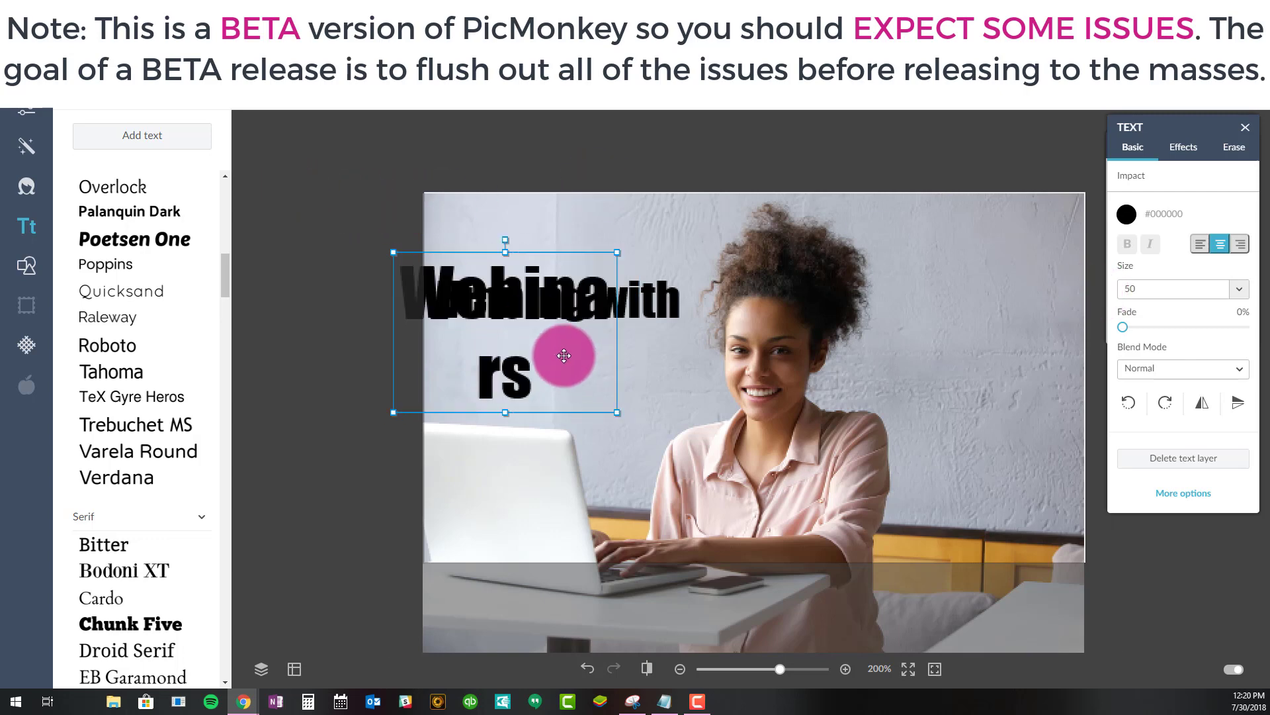
pyautogui.moveTo(564, 355); pyautogui.dragTo(590, 362)
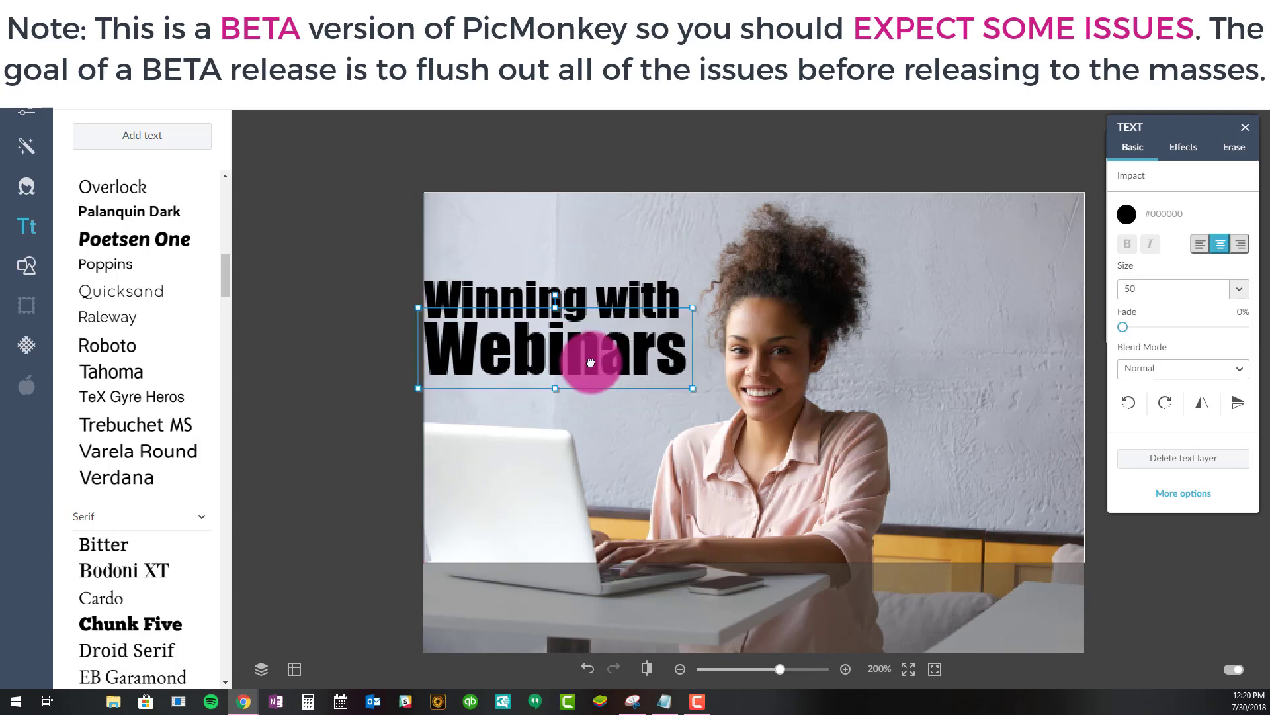
# Set the "Winning with" text to size 38 and align its left edge with "Webinars" below
pyautogui.click(590, 296)
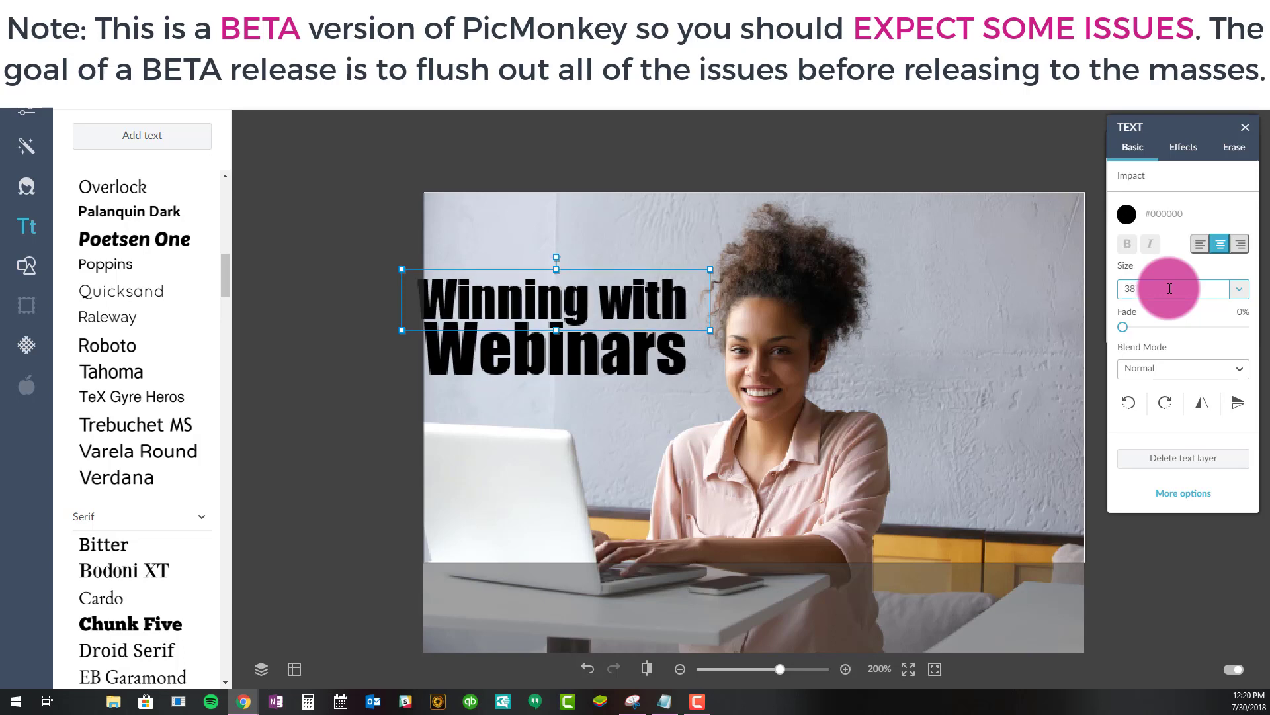
pyautogui.click(327, 164)
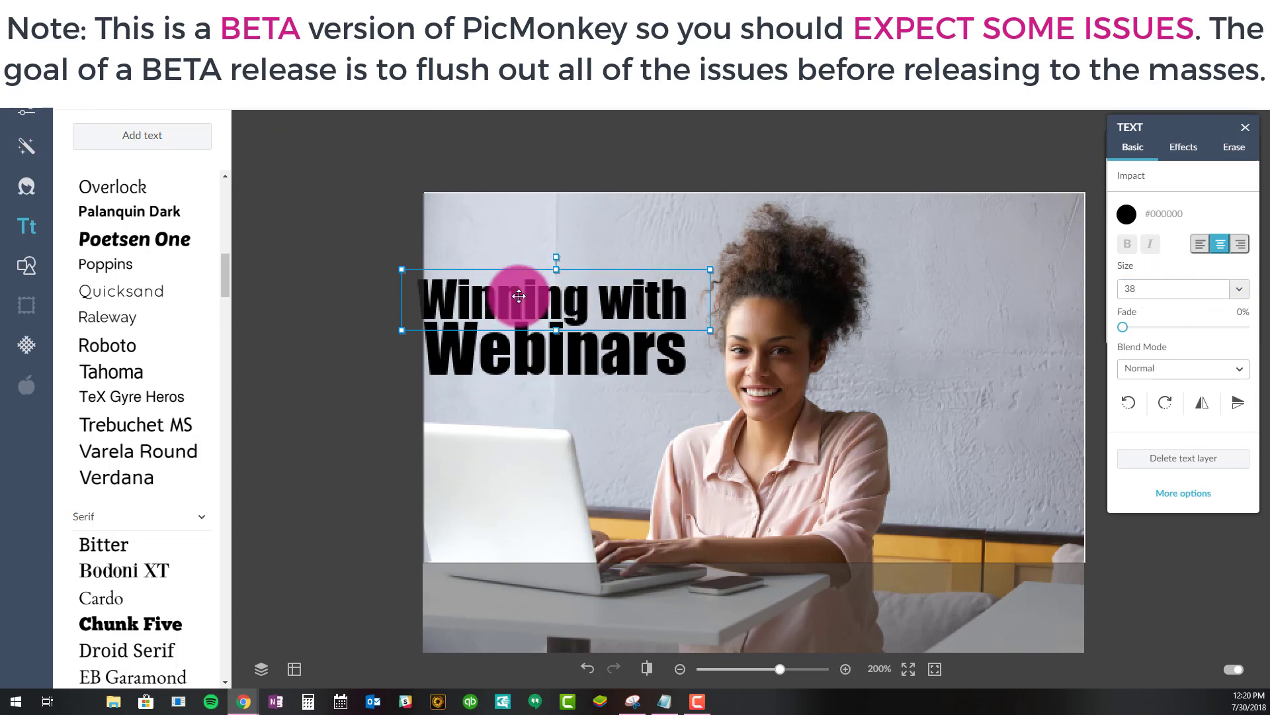
pyautogui.moveTo(511, 284); pyautogui.dragTo(553, 297)
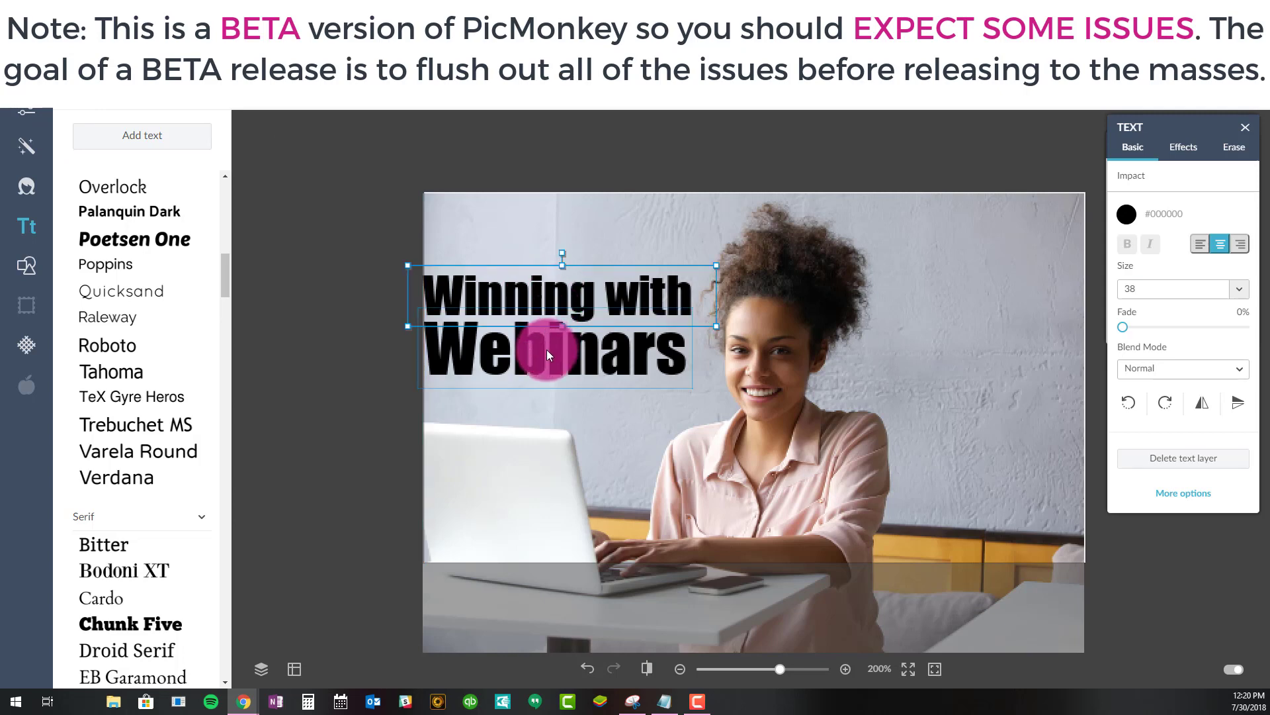
# Turn off aligning and snapping to canvas edges and center
pyautogui.click(295, 668)
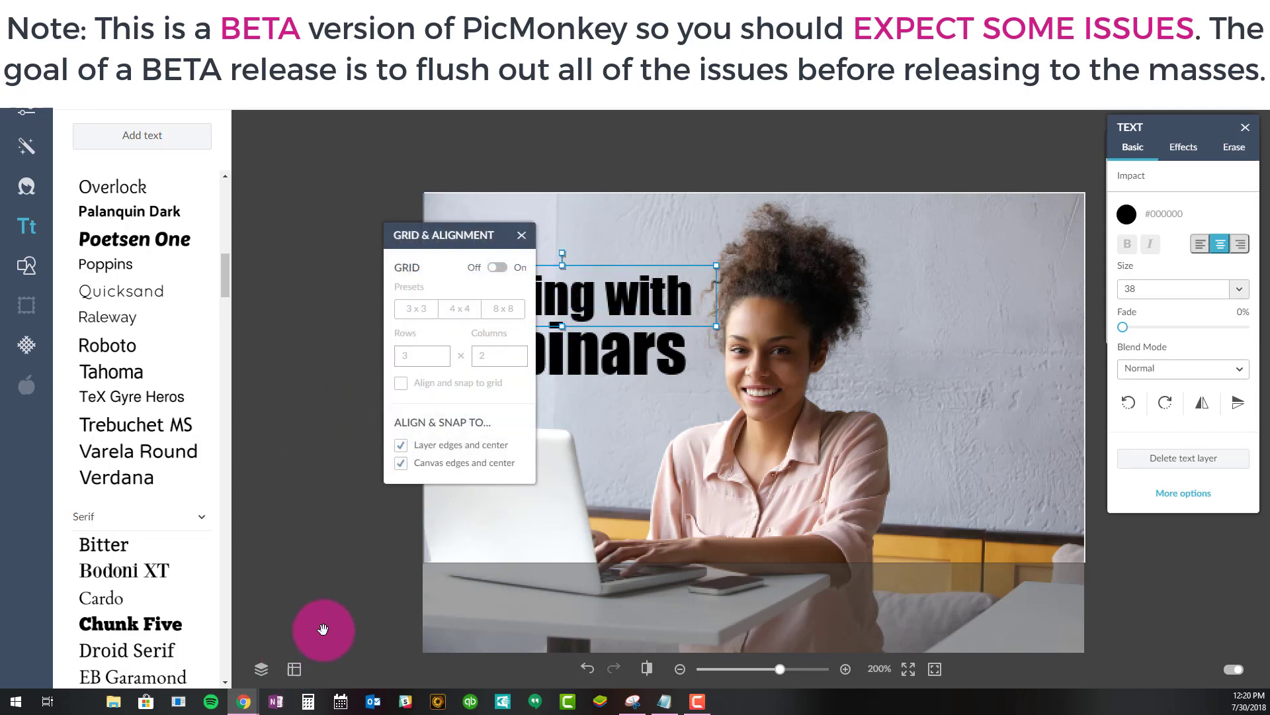
pyautogui.click(401, 463)
pyautogui.click(309, 246)
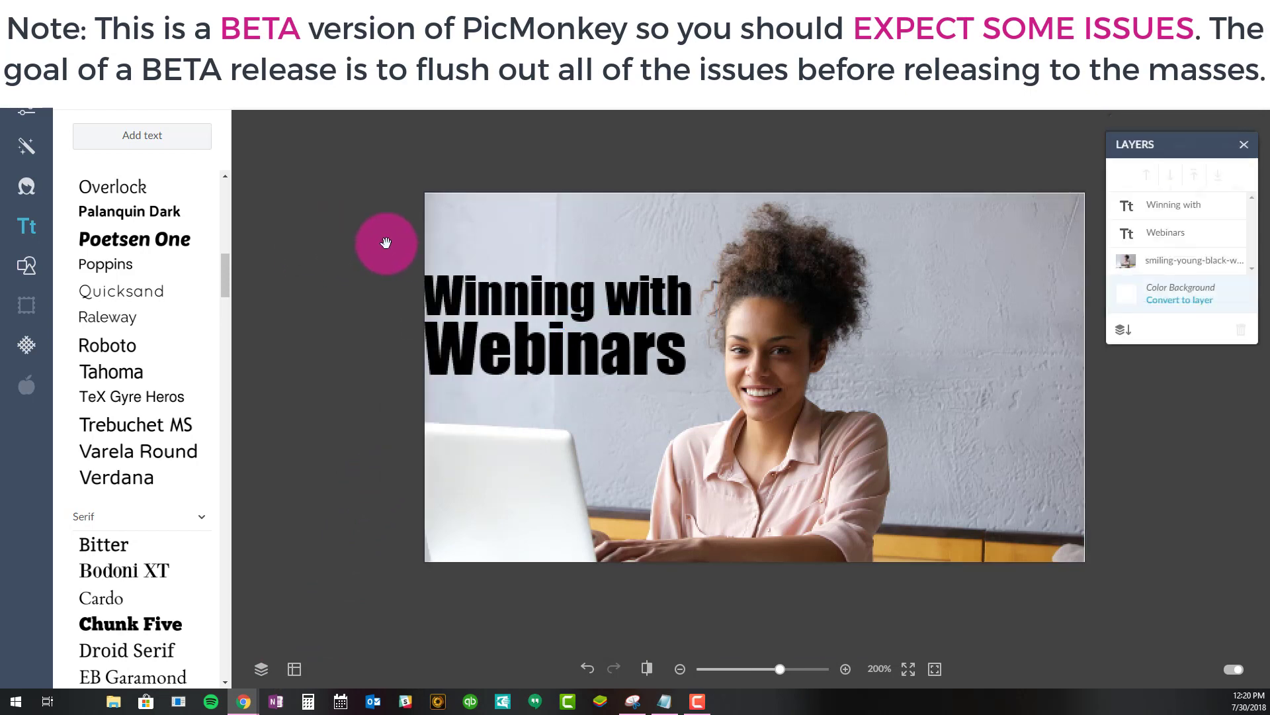
# Nudge the "Winning with" and "Webinars" texts slightly right so both start just inside the photo's left edge
pyautogui.moveTo(495, 296); pyautogui.dragTo(505, 292)
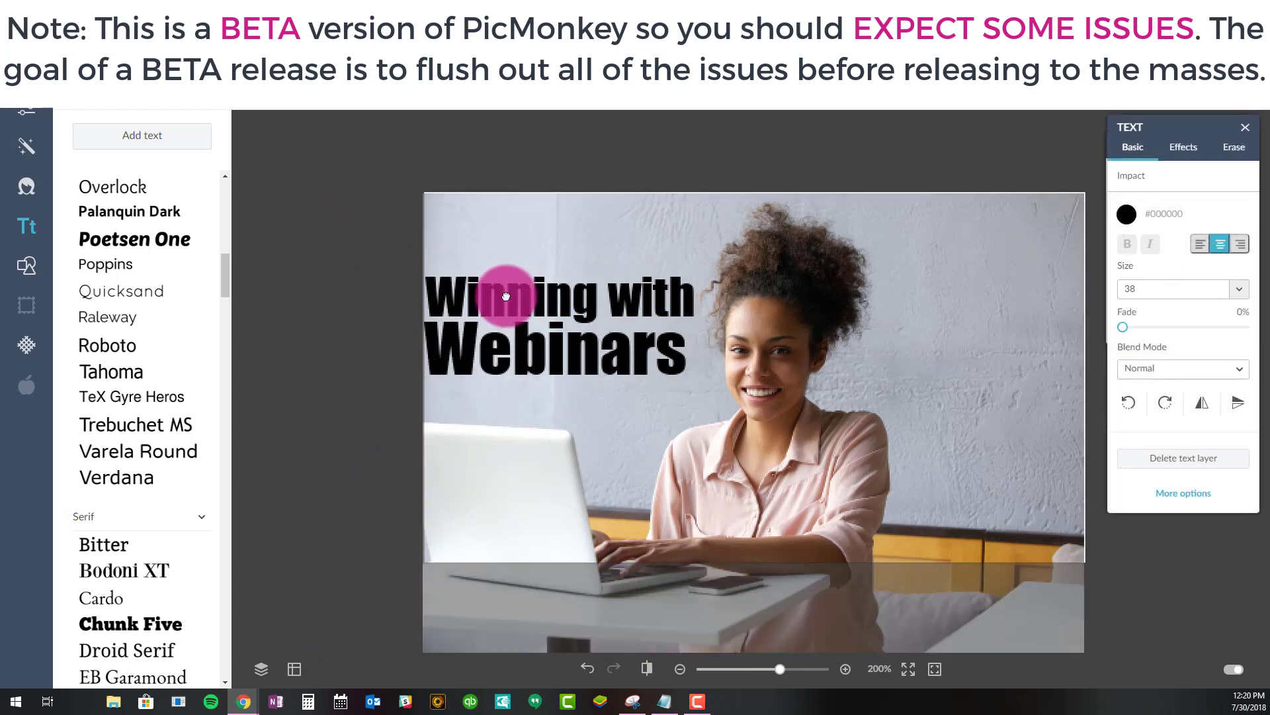
pyautogui.click(475, 343)
pyautogui.moveTo(490, 350); pyautogui.dragTo(493, 350)
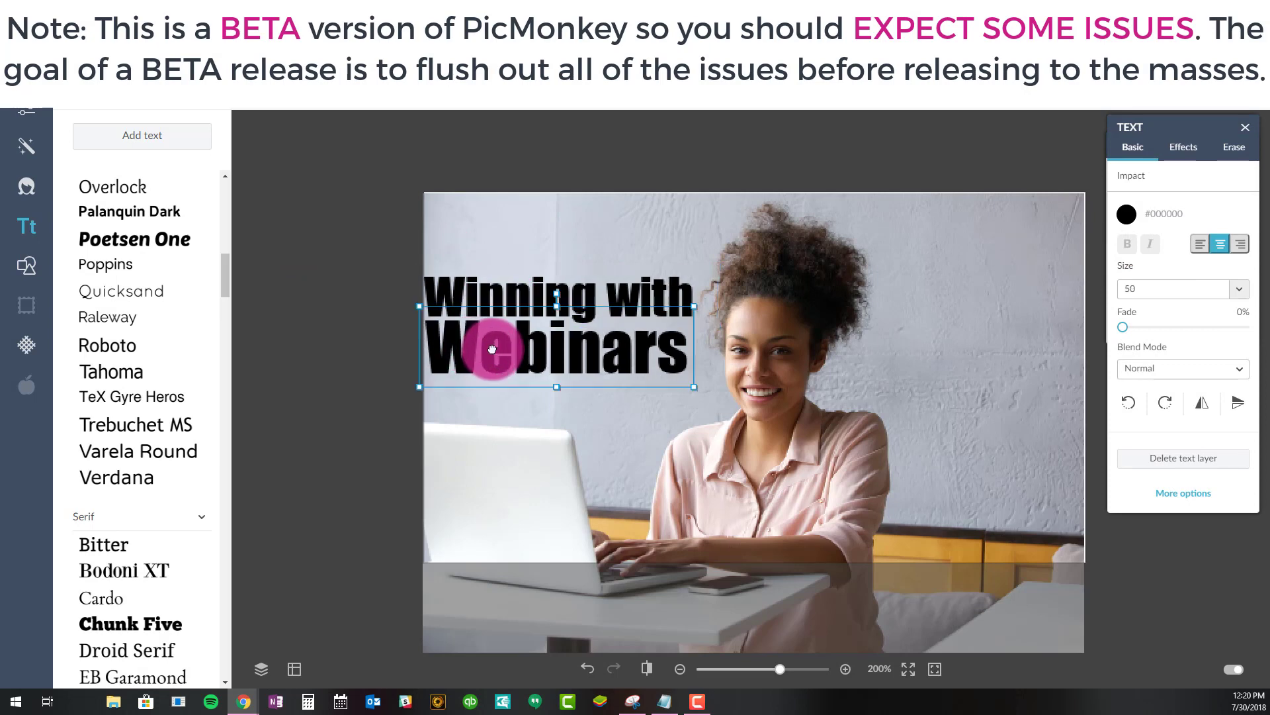
# Set the "Webinars" text to size 52 and nudge it slightly right, clear of the photo's left edge
pyautogui.click(1144, 287)
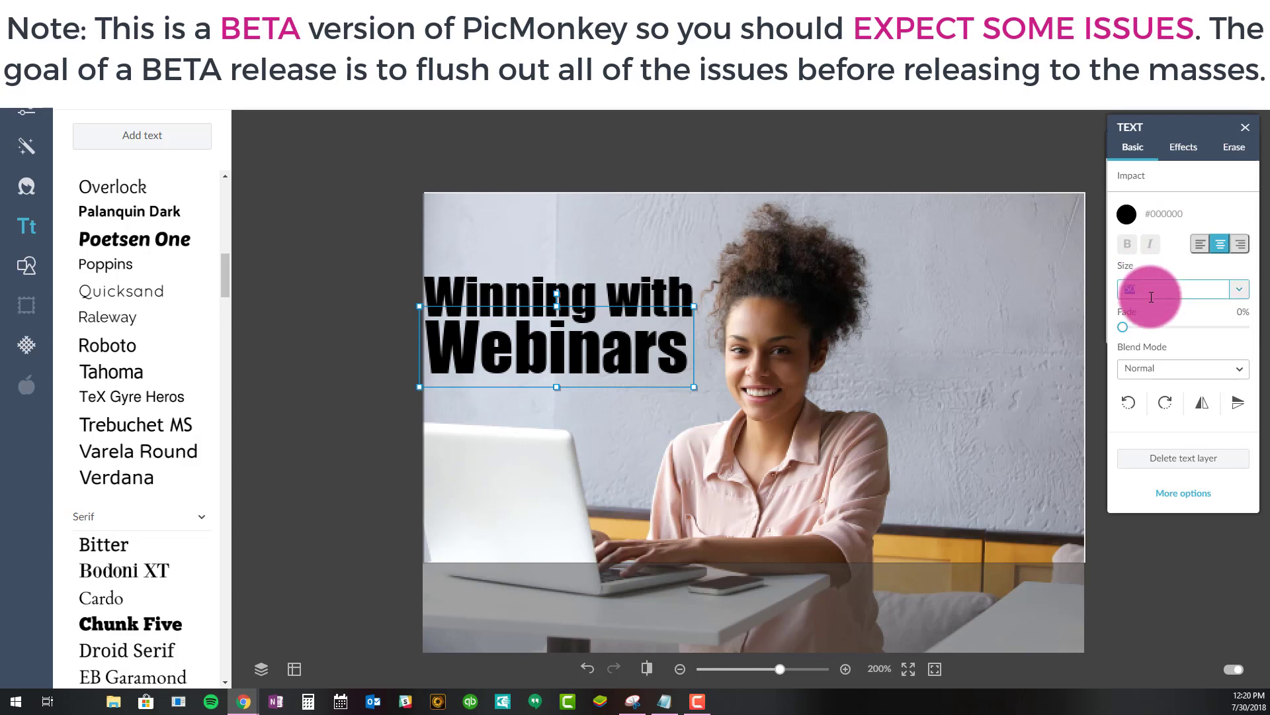
pyautogui.press('Return')
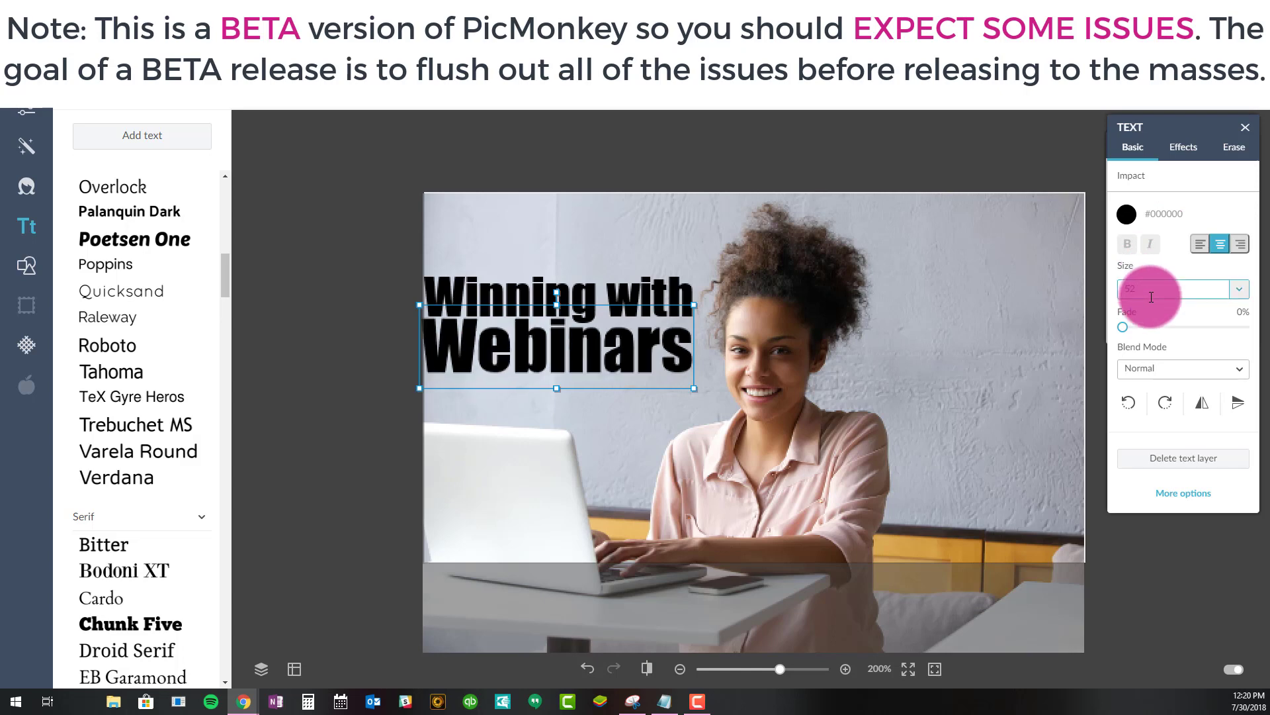
pyautogui.click(306, 187)
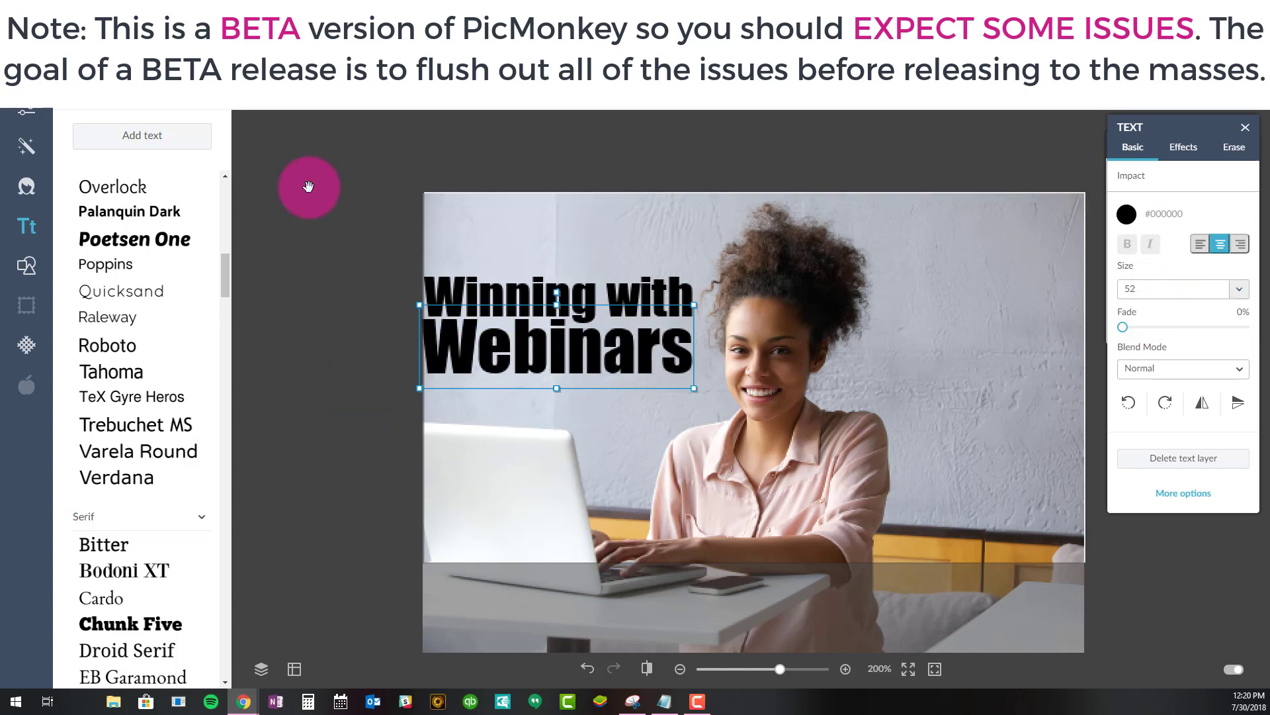
pyautogui.click(573, 366)
pyautogui.moveTo(559, 358); pyautogui.dragTo(564, 359)
pyautogui.click(332, 205)
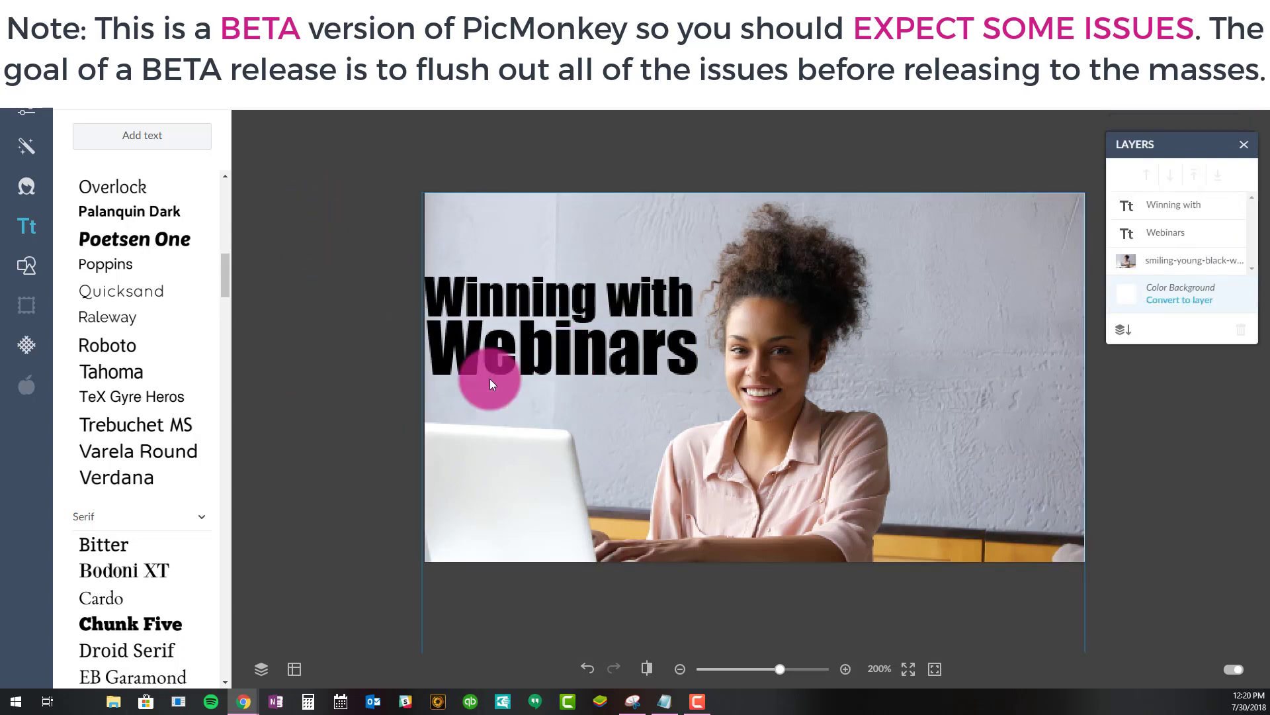
# Browse the preset color palettes for the "Winning with" text, including Cross Process, Spray Tan - Brown and Blush Boost - Pink 1
pyautogui.click(531, 278)
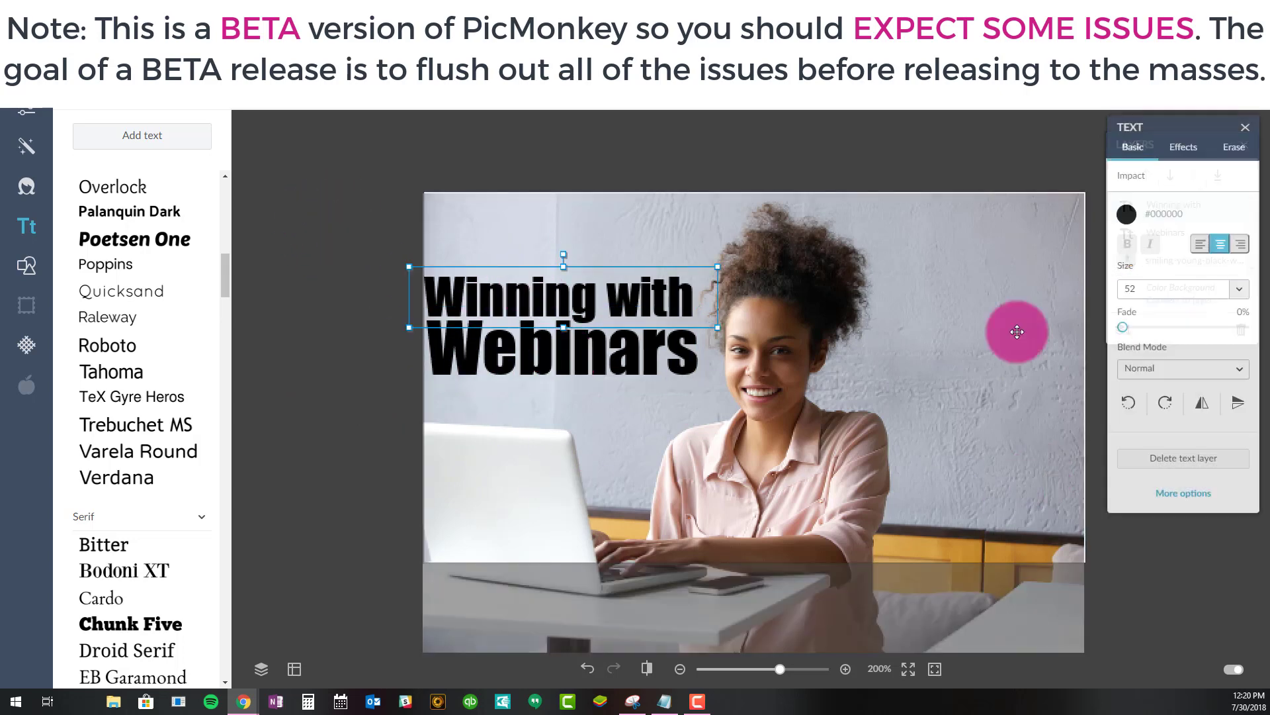
pyautogui.click(1127, 215)
pyautogui.click(1165, 218)
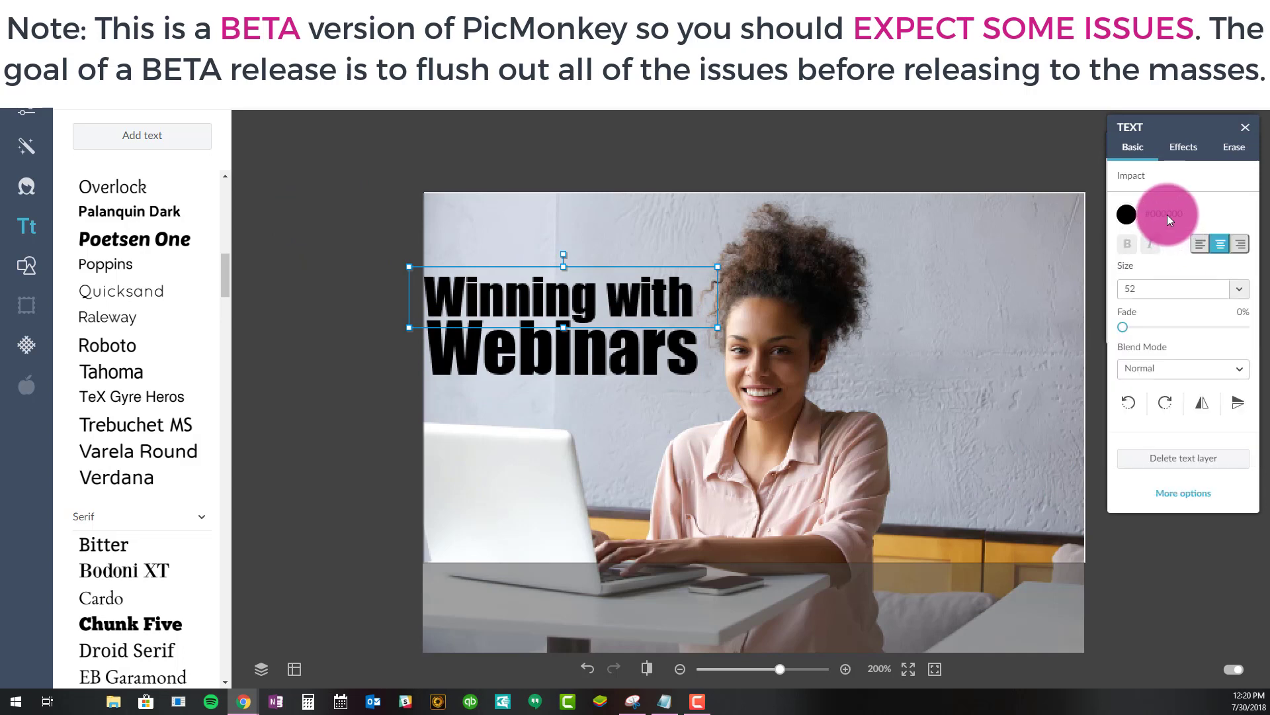
pyautogui.click(1126, 213)
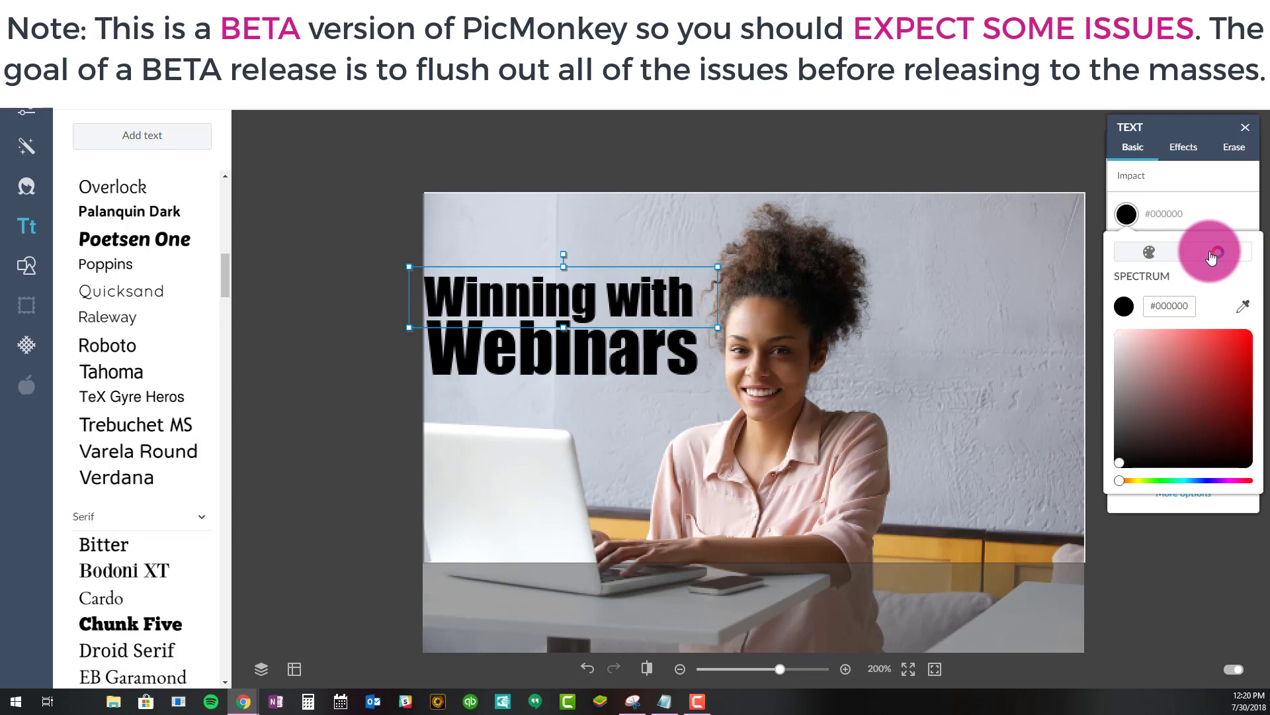
pyautogui.click(1166, 254)
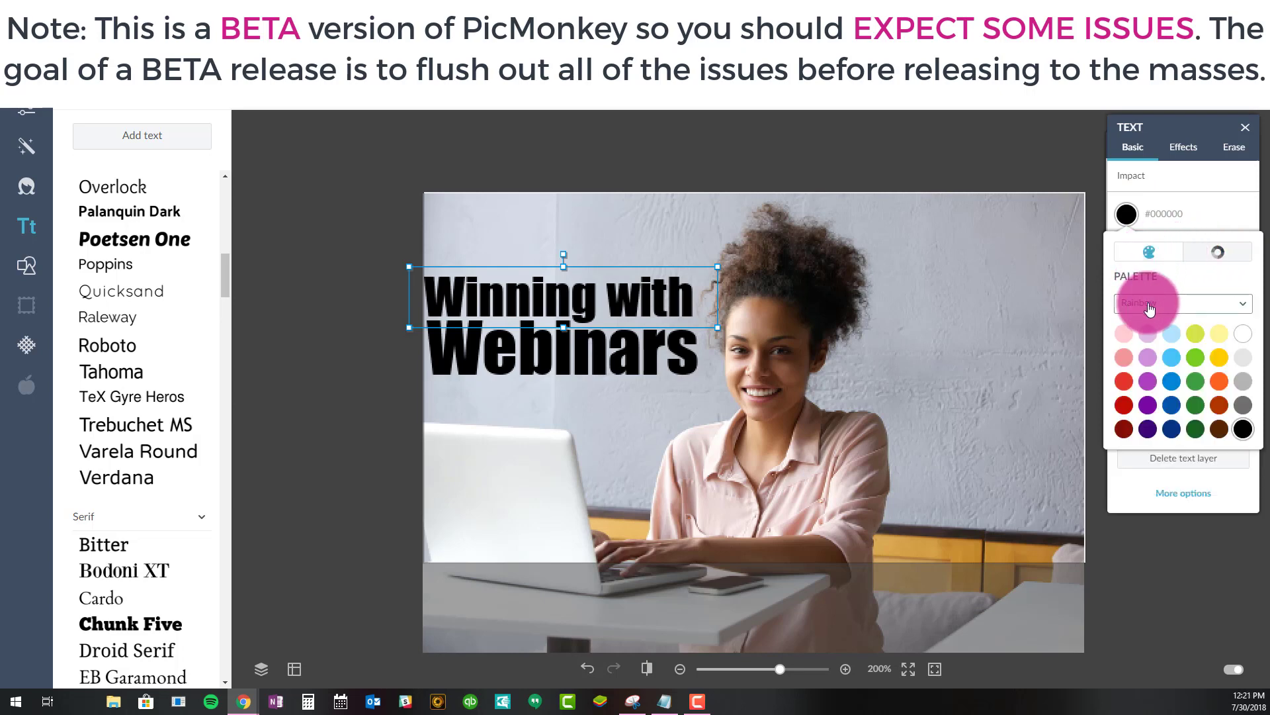
pyautogui.click(1146, 301)
pyautogui.scroll(-5, 1151, 360)
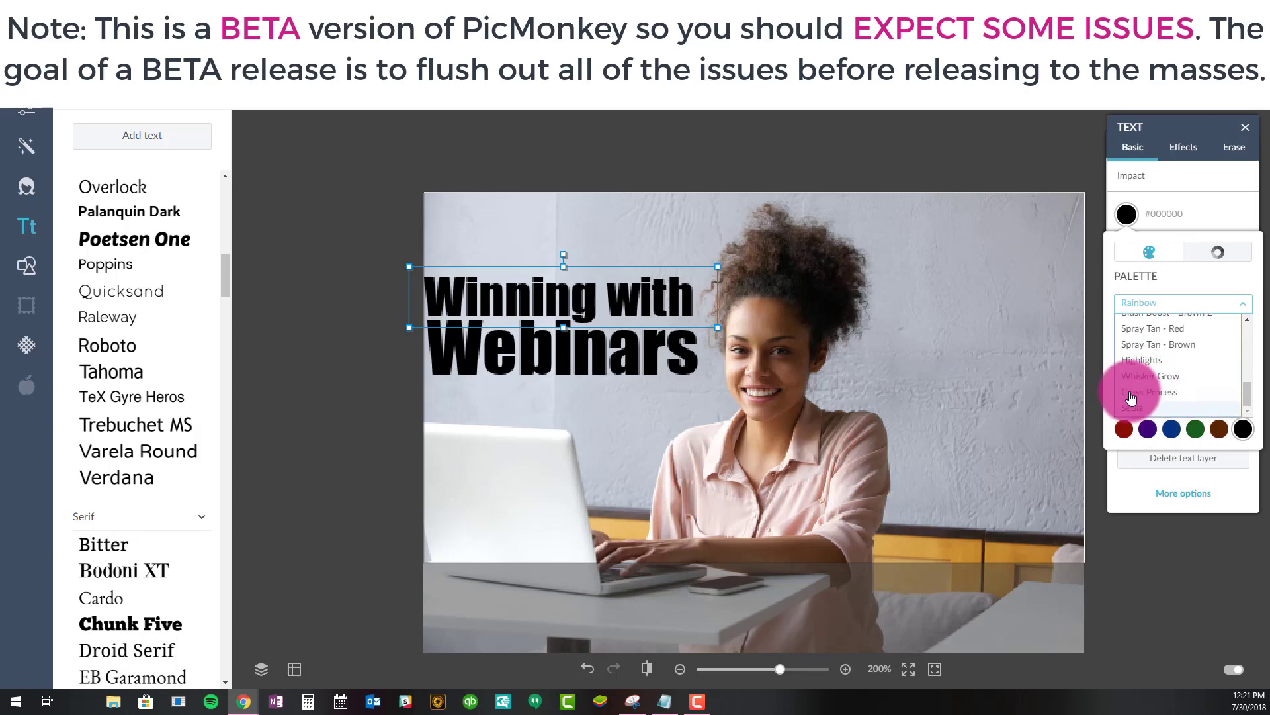
pyautogui.click(1132, 393)
pyautogui.click(1149, 303)
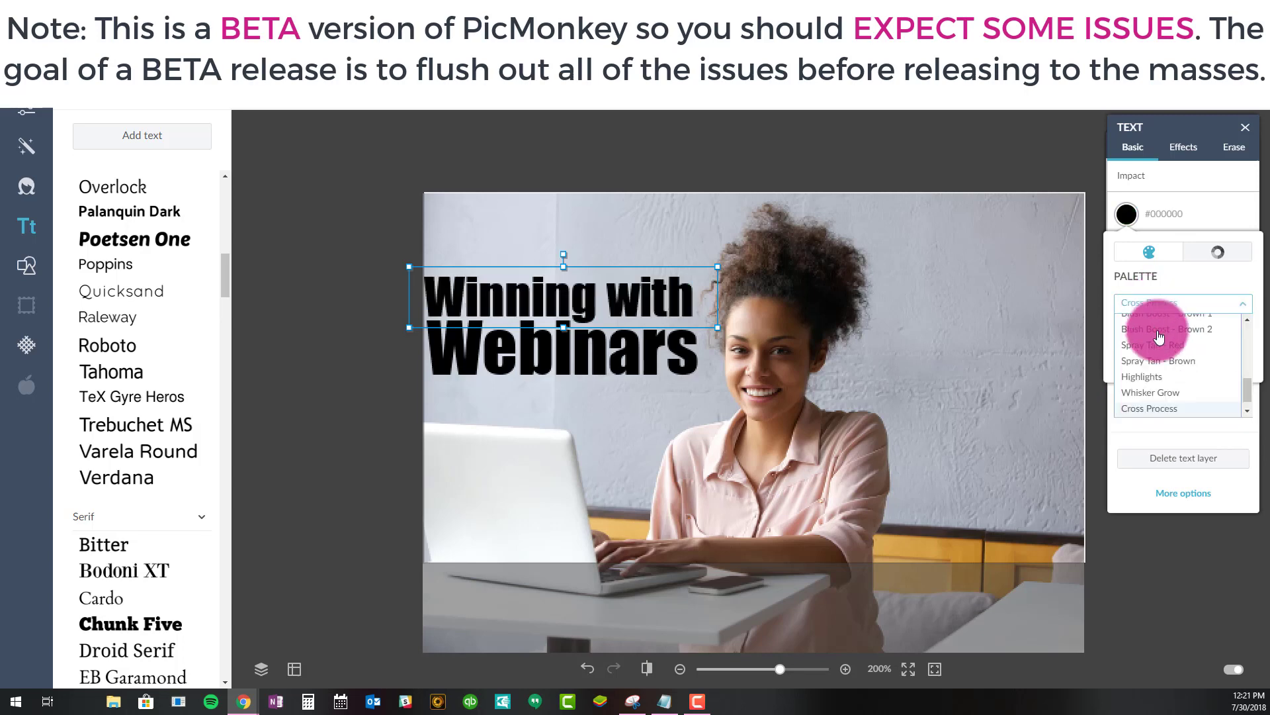
pyautogui.click(1163, 368)
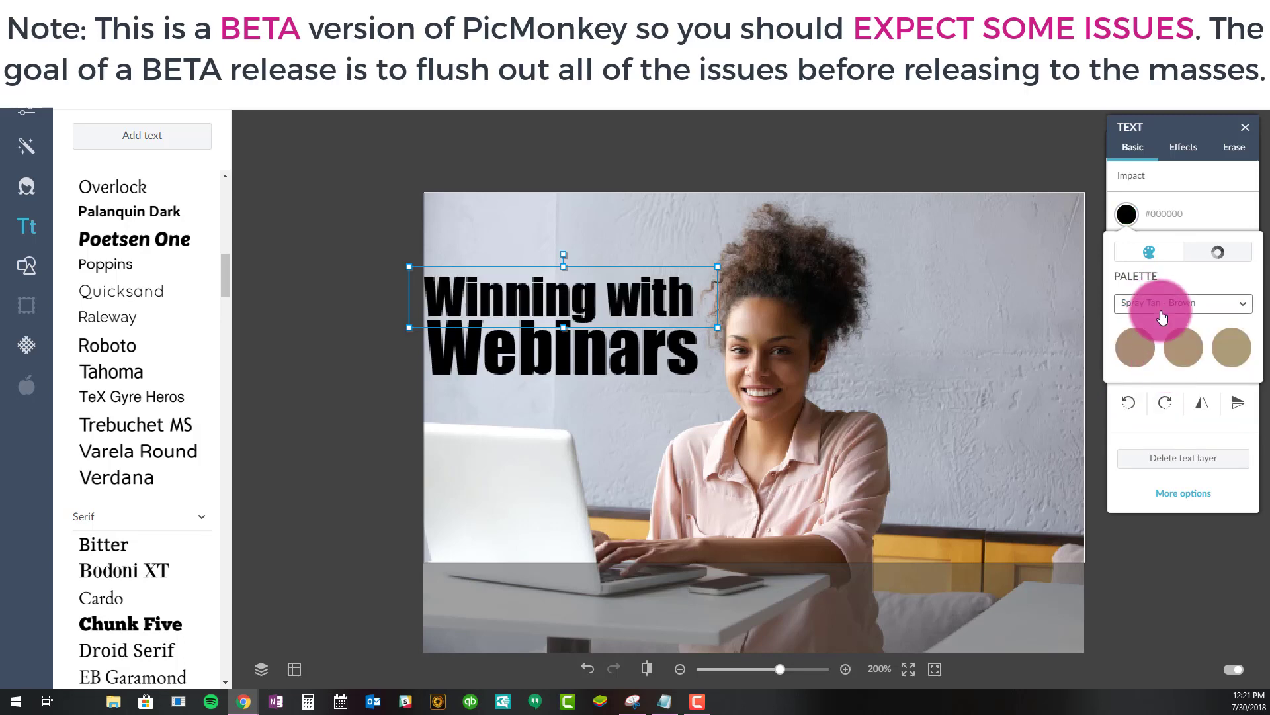
pyautogui.click(1160, 303)
pyautogui.click(1156, 347)
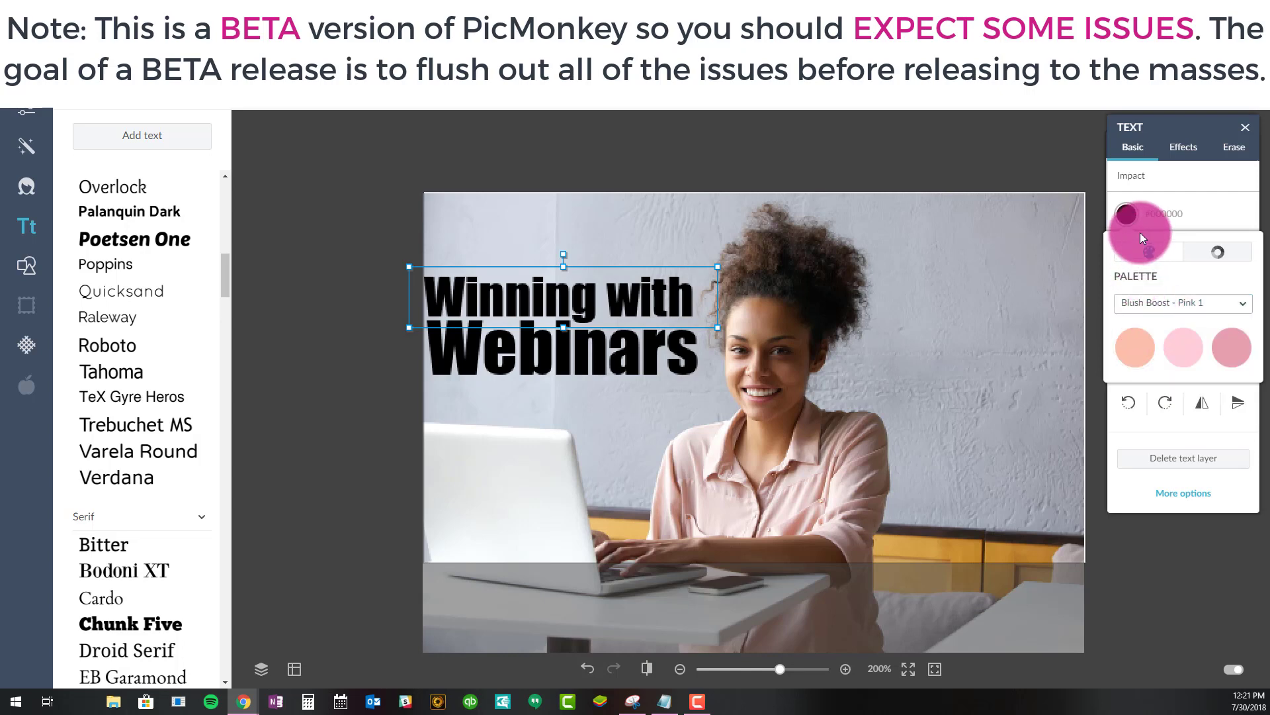
pyautogui.click(1169, 224)
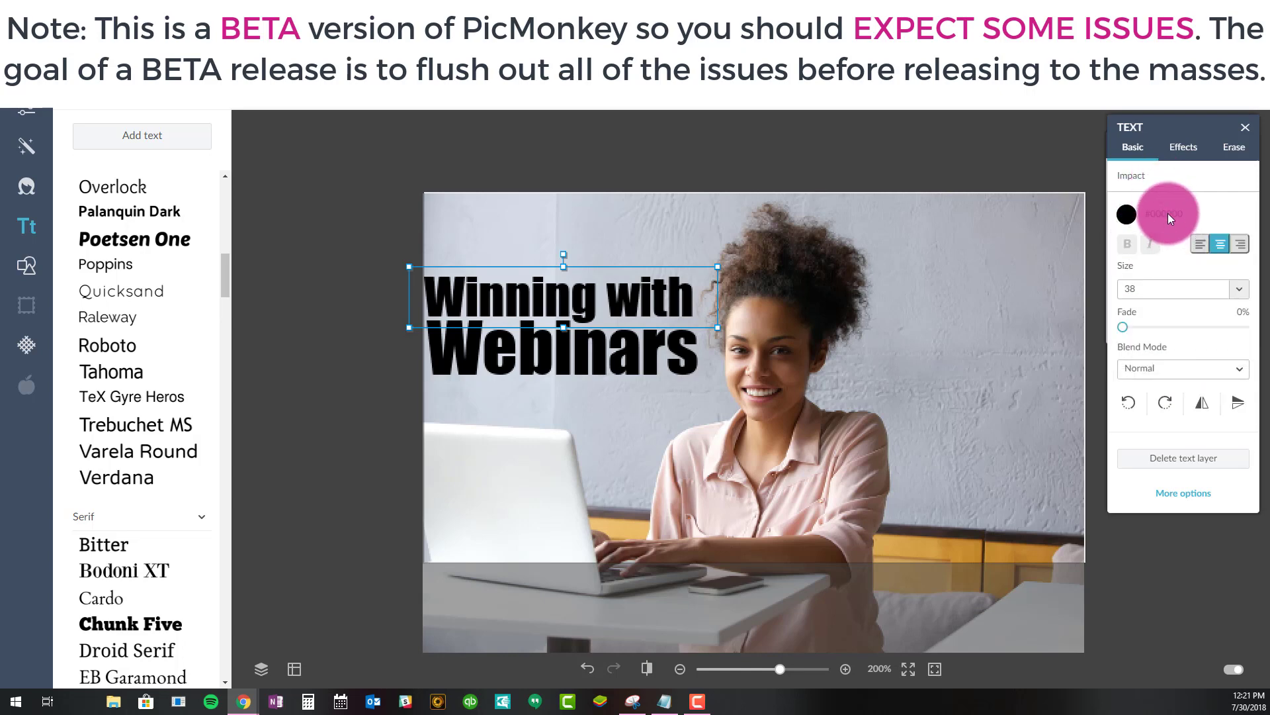
# Set the color of the "Winning with" text to #CB1D88
pyautogui.click(1127, 215)
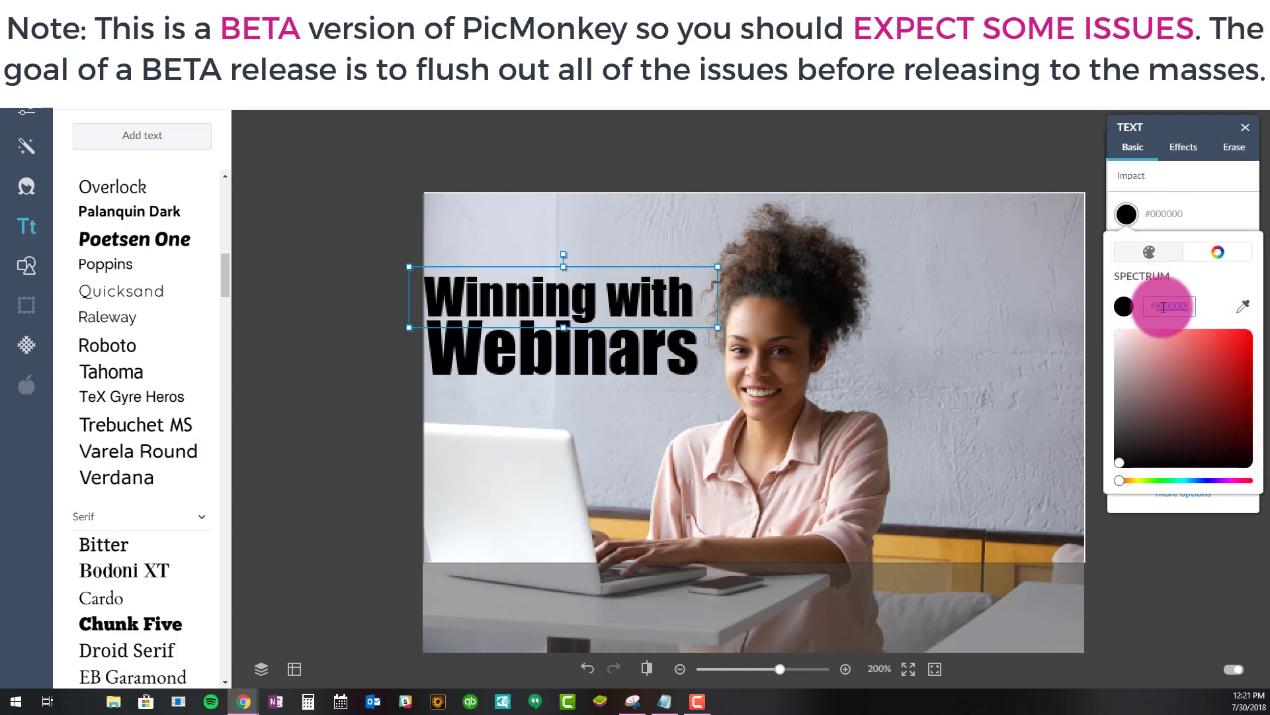
pyautogui.doubleClick(1163, 307)
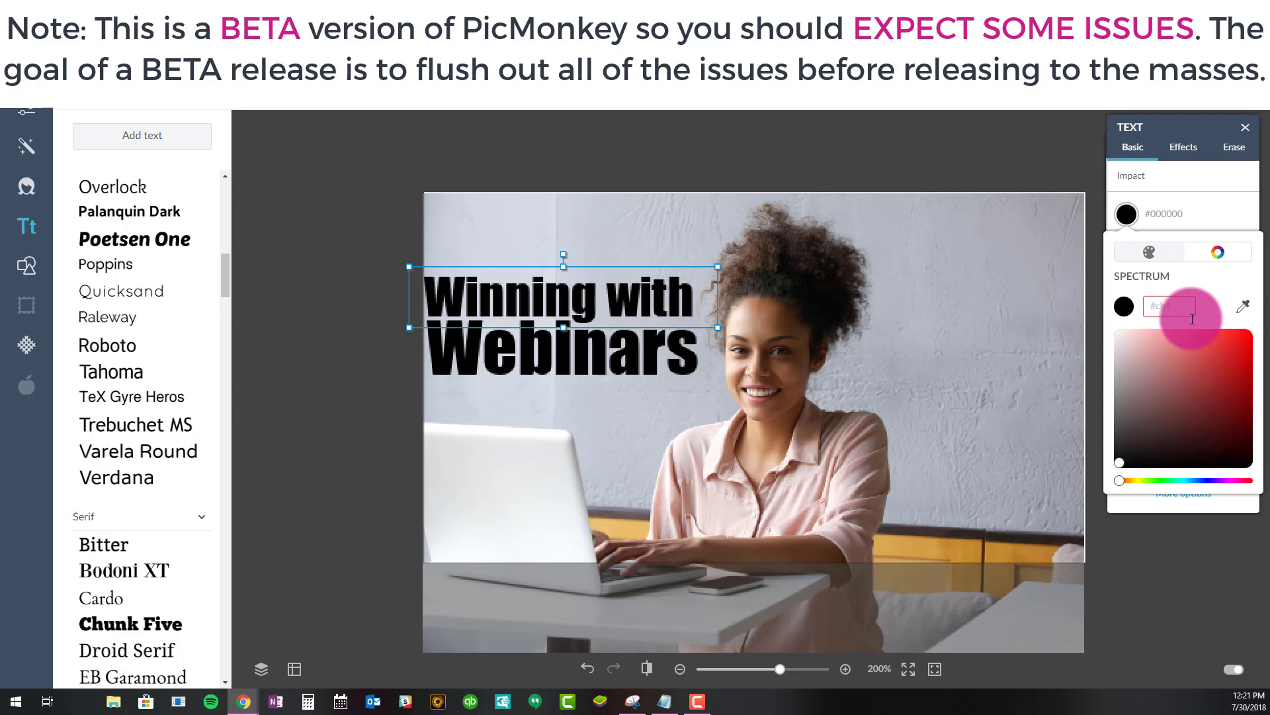
pyautogui.write('cb1d88')
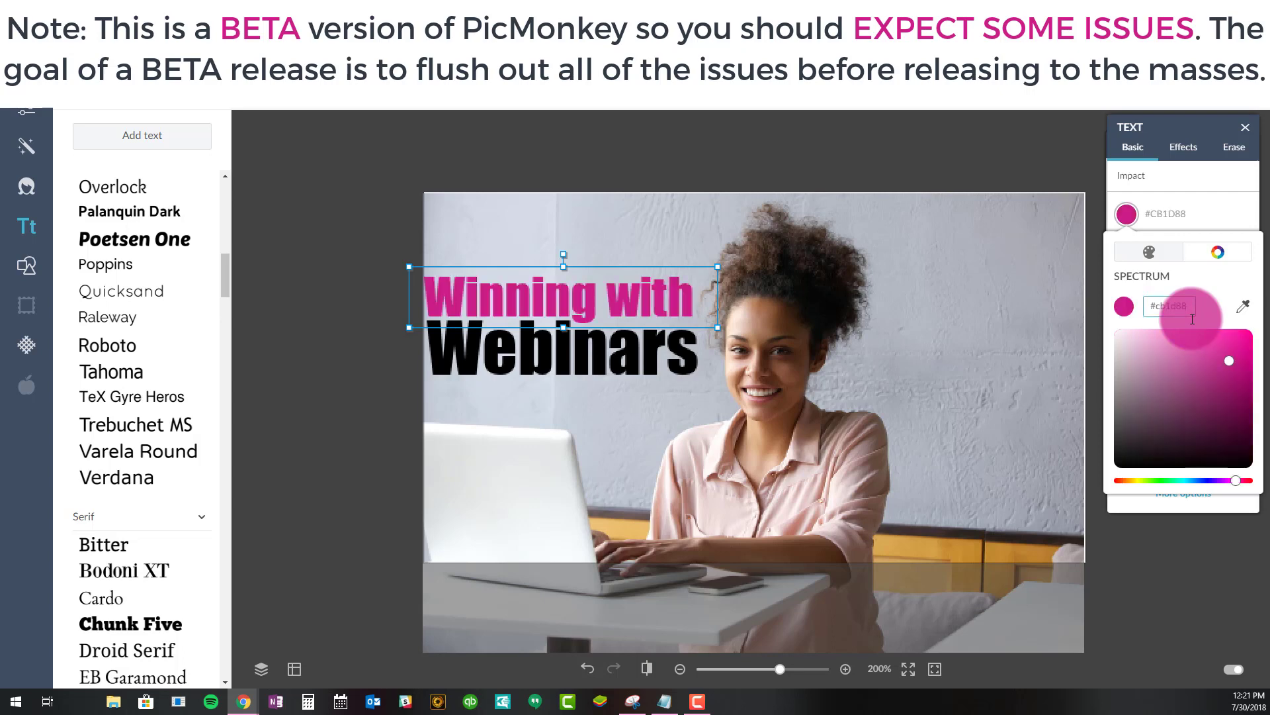
pyautogui.click(1011, 134)
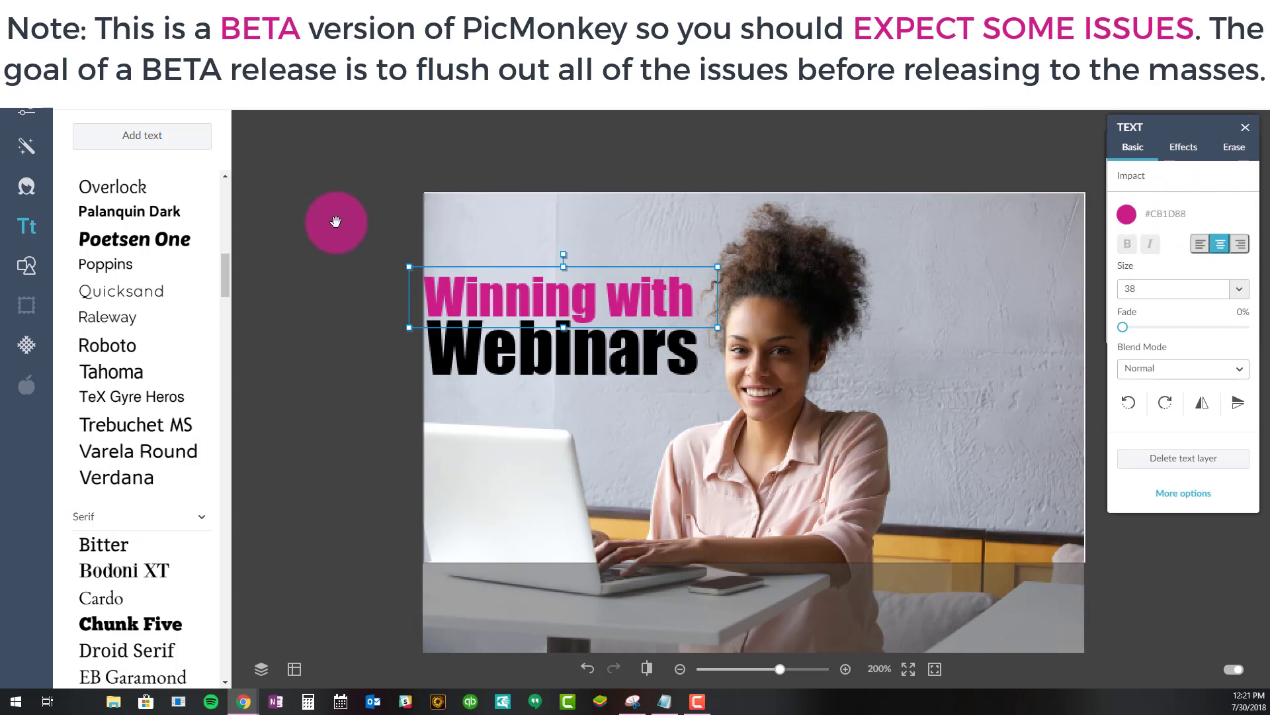
pyautogui.click(503, 380)
pyautogui.click(520, 361)
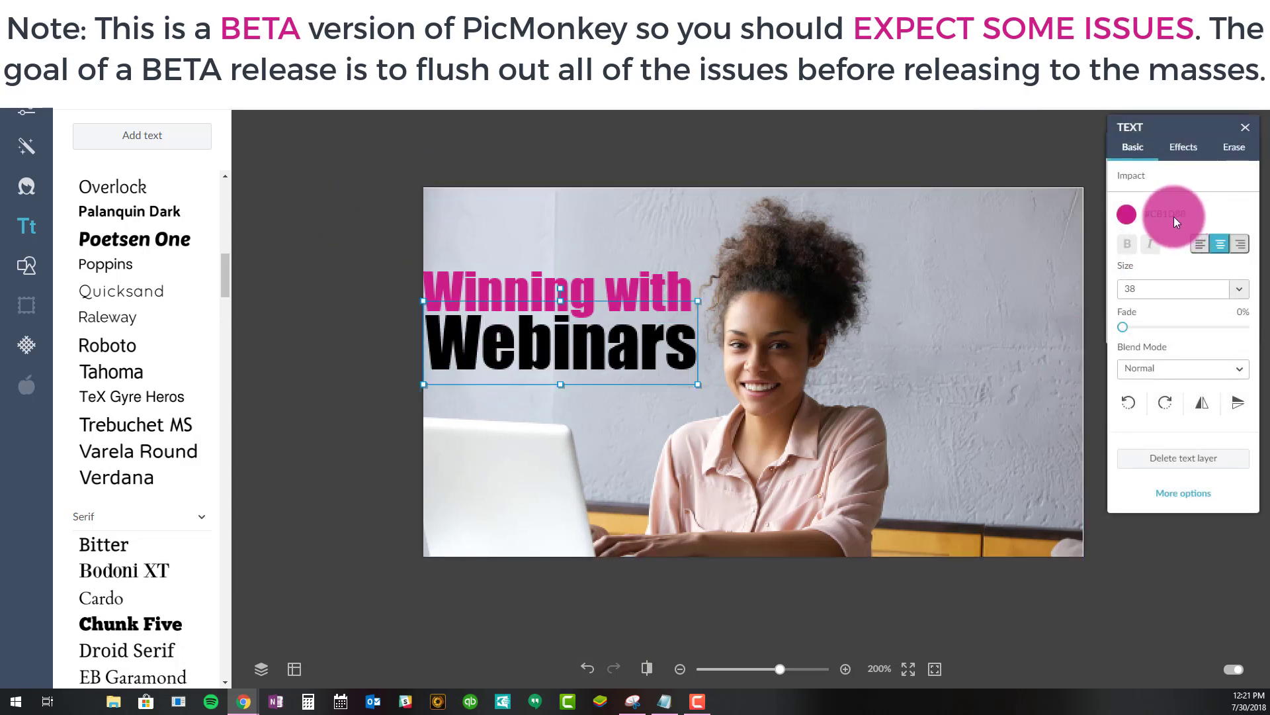
pyautogui.click(1127, 215)
pyautogui.click(1177, 311)
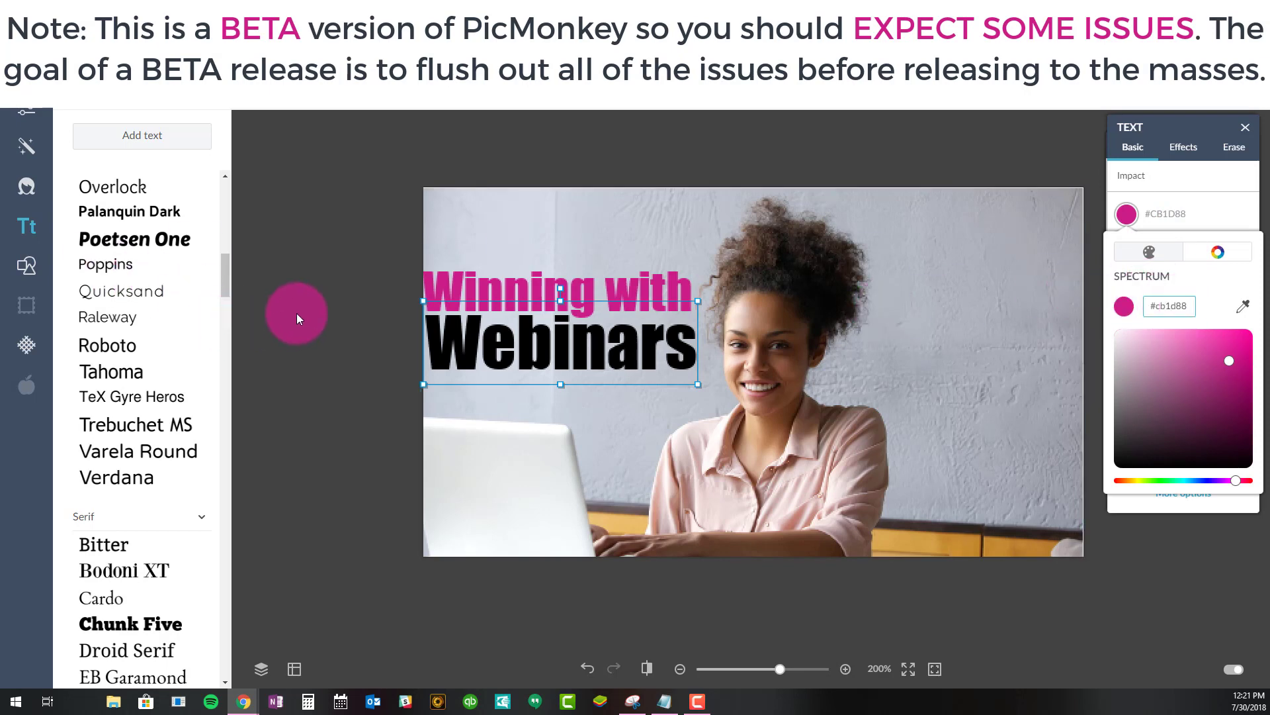
# Recolor the whole word "Webinars" to #CB1D88 and deselect the text
pyautogui.click(635, 352)
pyautogui.click(628, 351)
pyautogui.click(1172, 220)
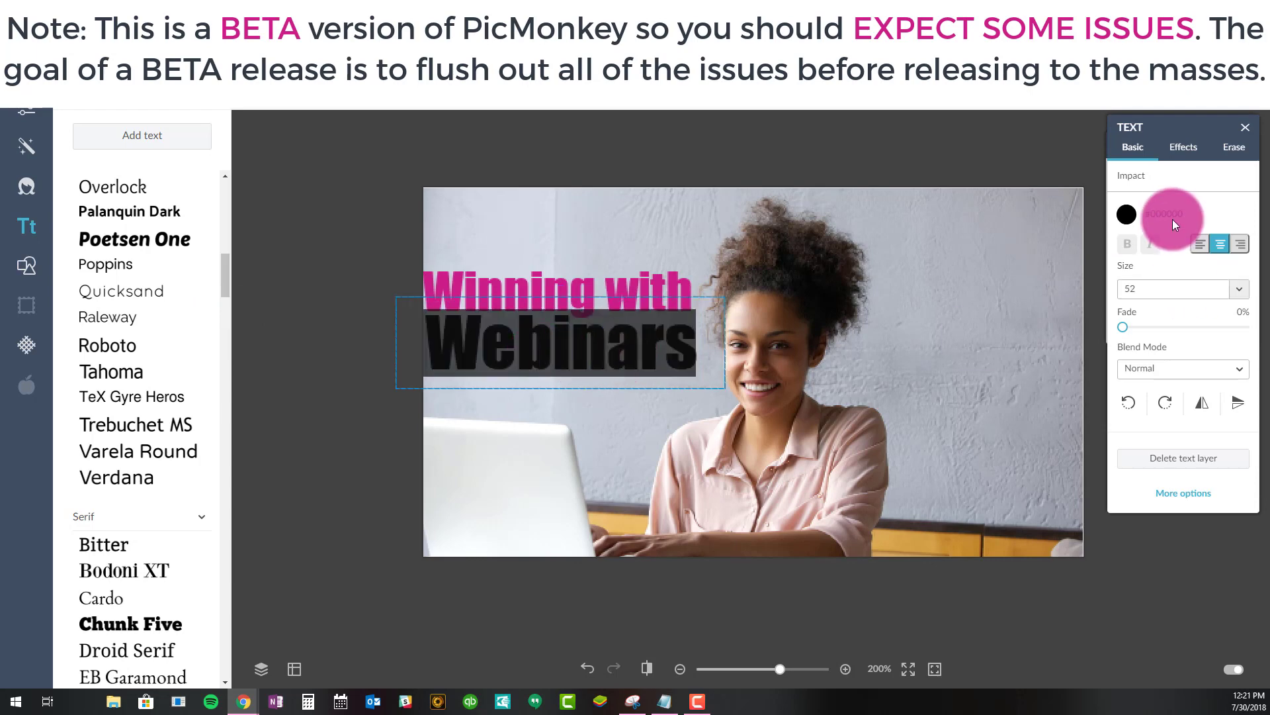
pyautogui.click(1128, 214)
pyautogui.click(1177, 305)
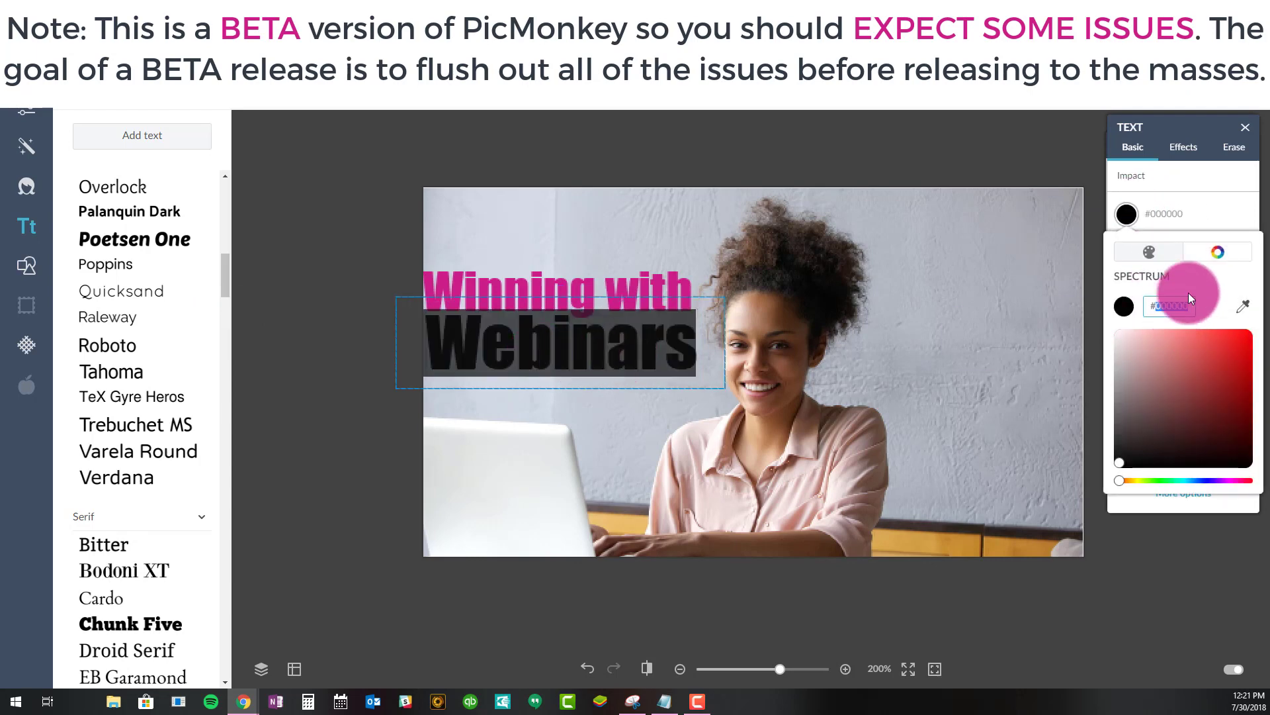
pyautogui.write('#cb1d88')
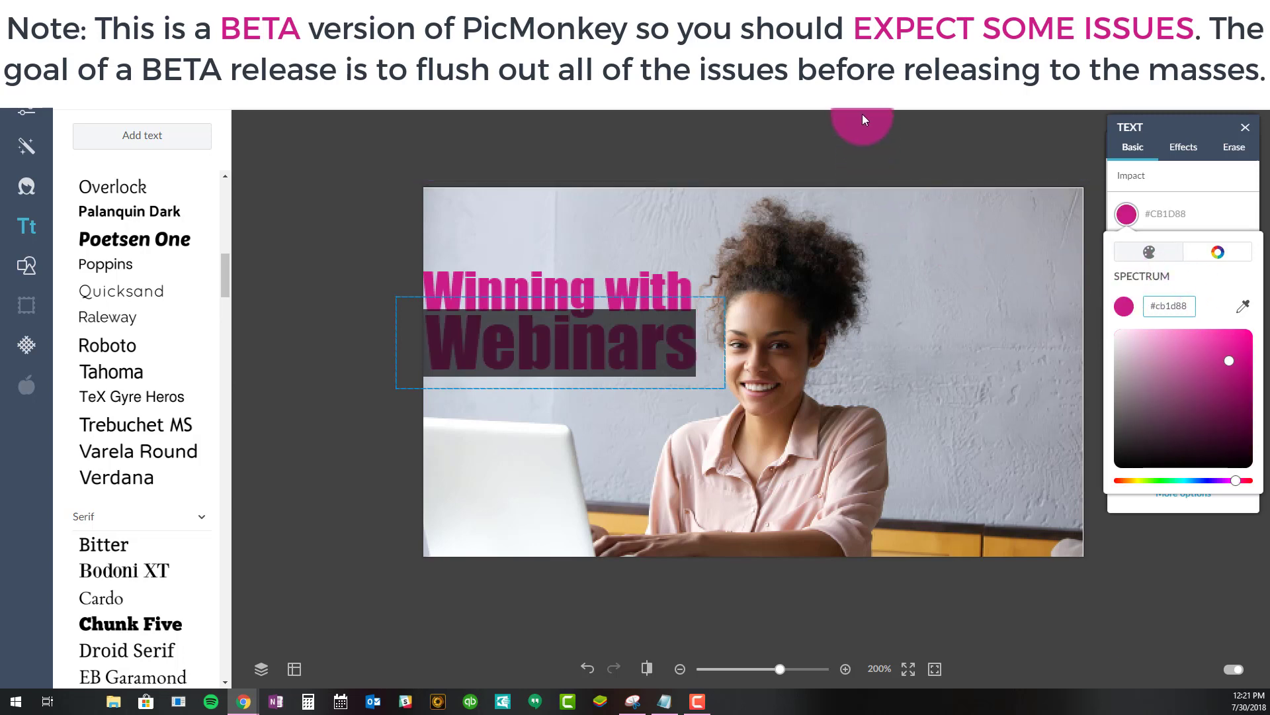
pyautogui.click(869, 138)
pyautogui.click(335, 252)
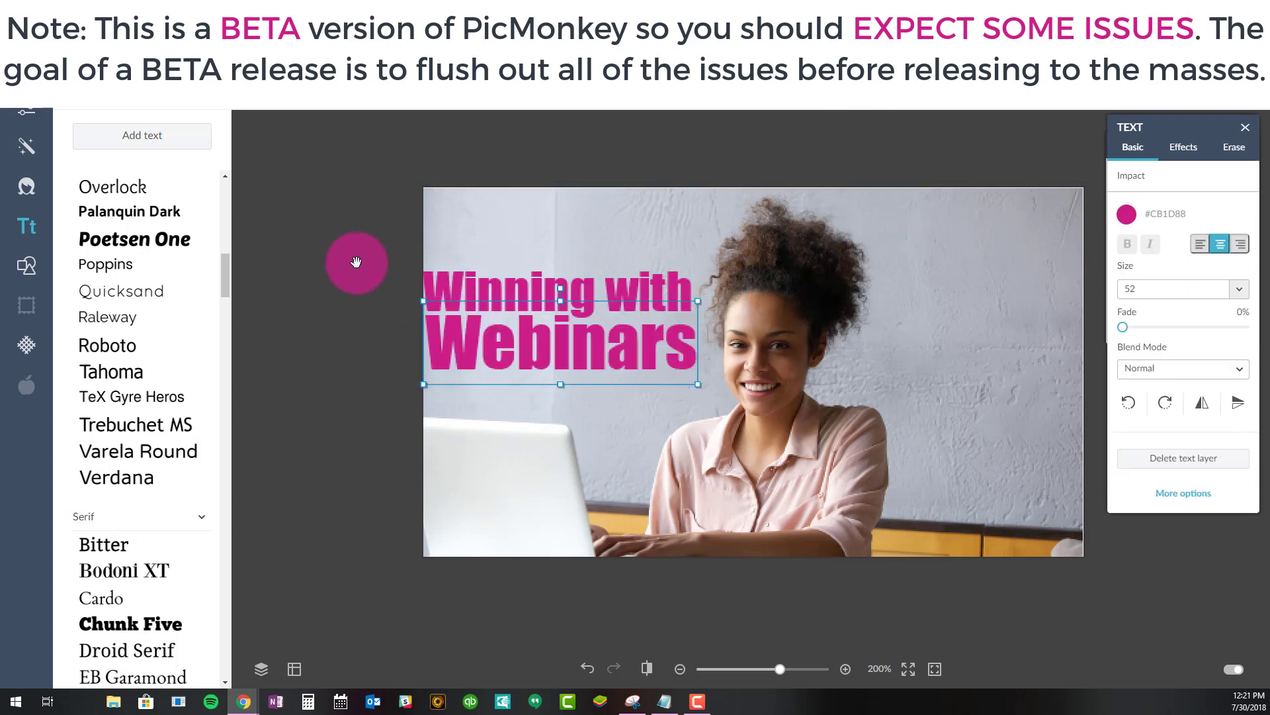
pyautogui.click(318, 249)
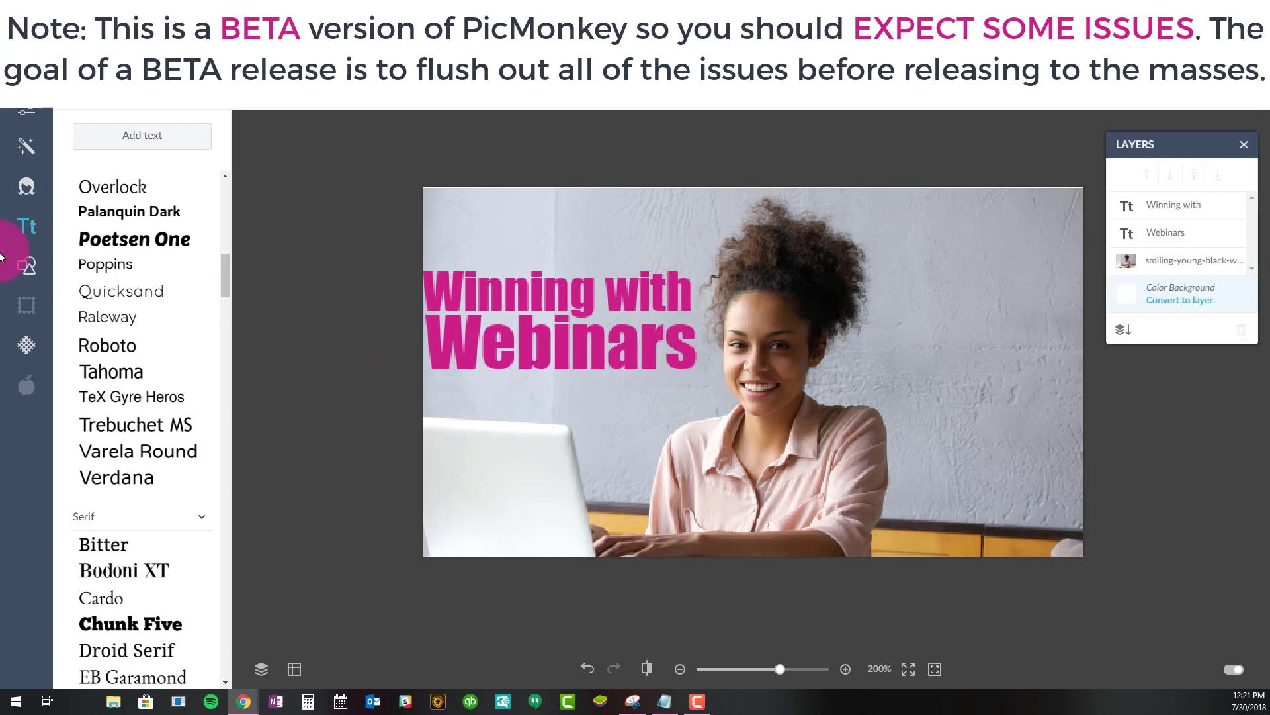
# Add the "Learned it" logo from the consulting family's logo collection as an own-image overlay
pyautogui.click(26, 266)
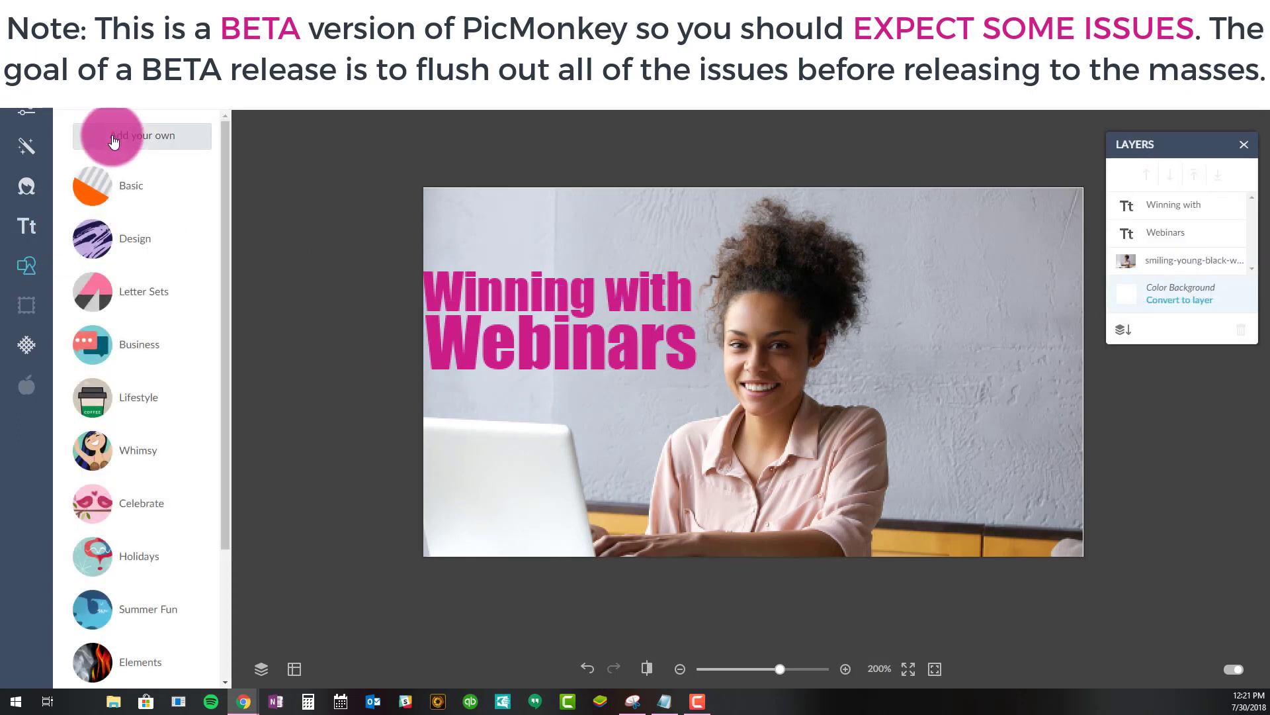
pyautogui.click(114, 139)
pyautogui.click(695, 228)
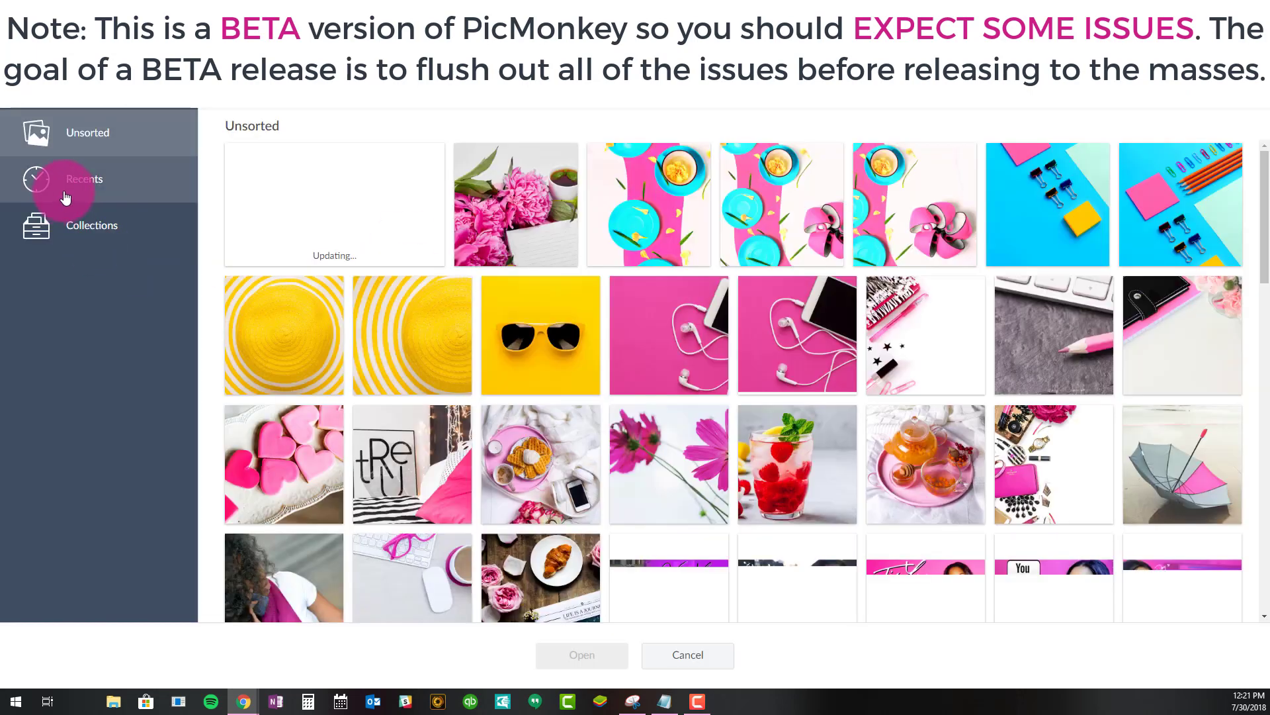
pyautogui.click(63, 227)
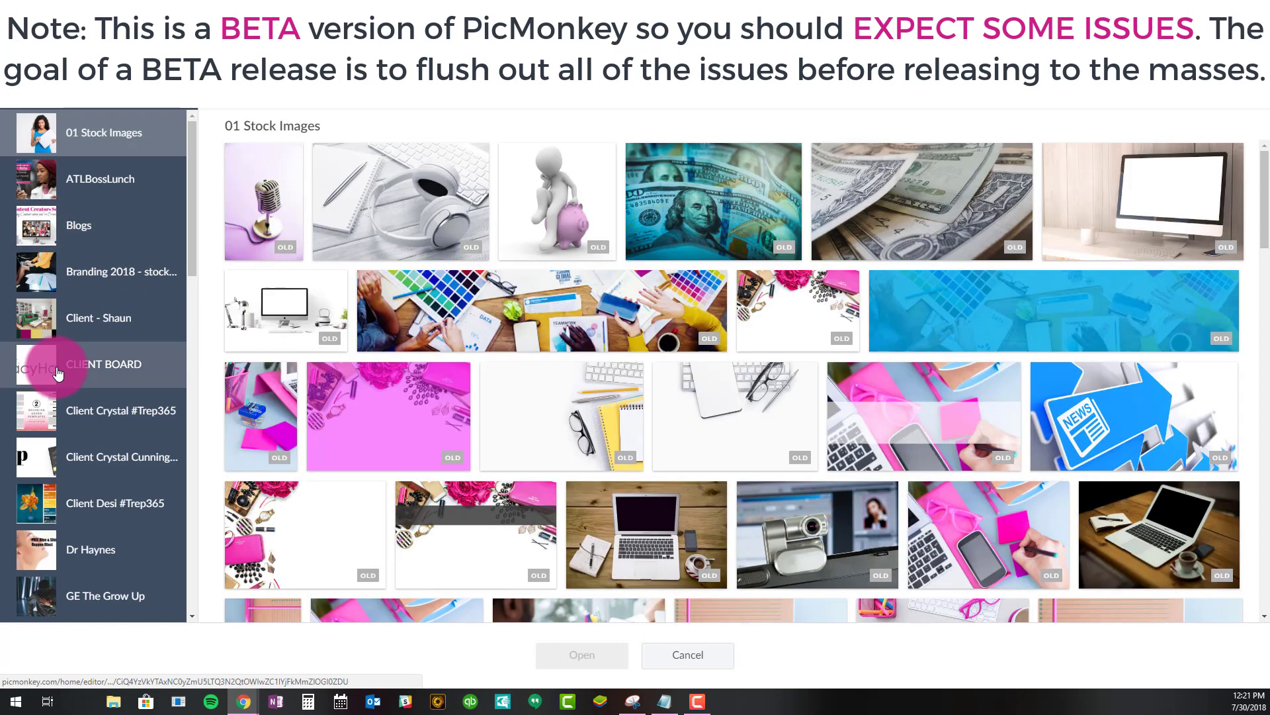
pyautogui.scroll(-9, 57, 372)
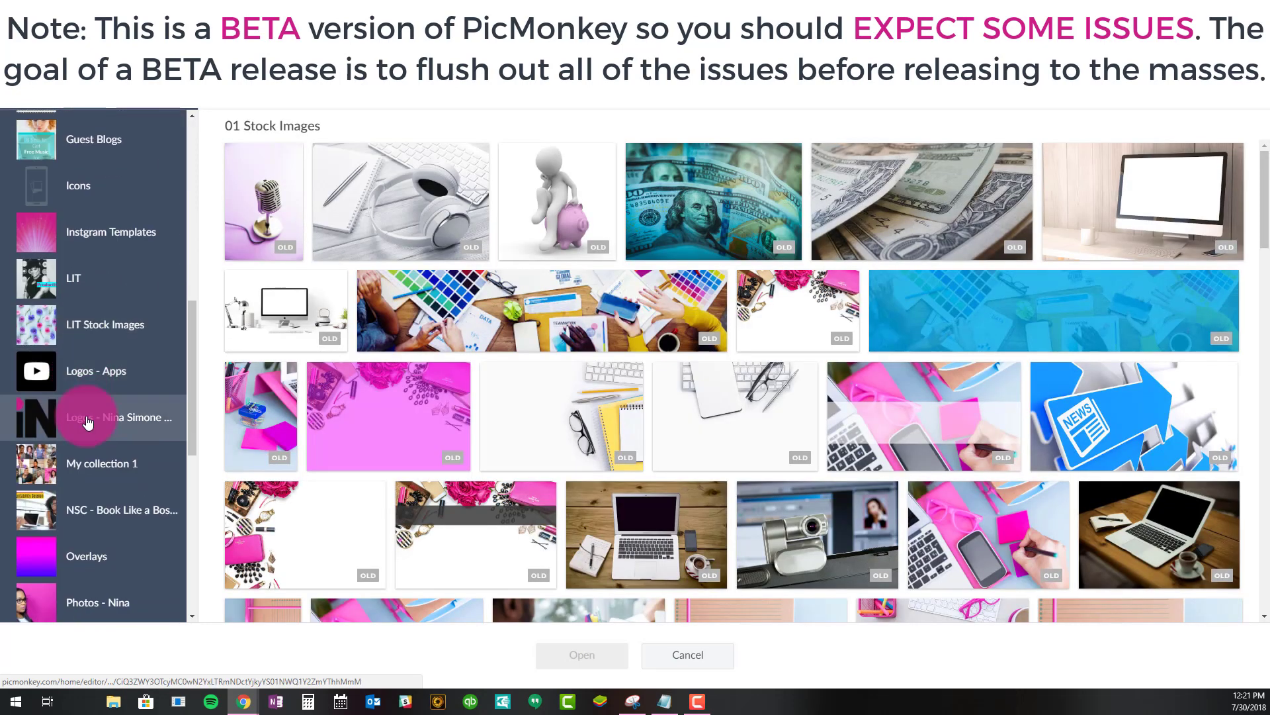
pyautogui.click(88, 418)
pyautogui.scroll(-5, 818, 463)
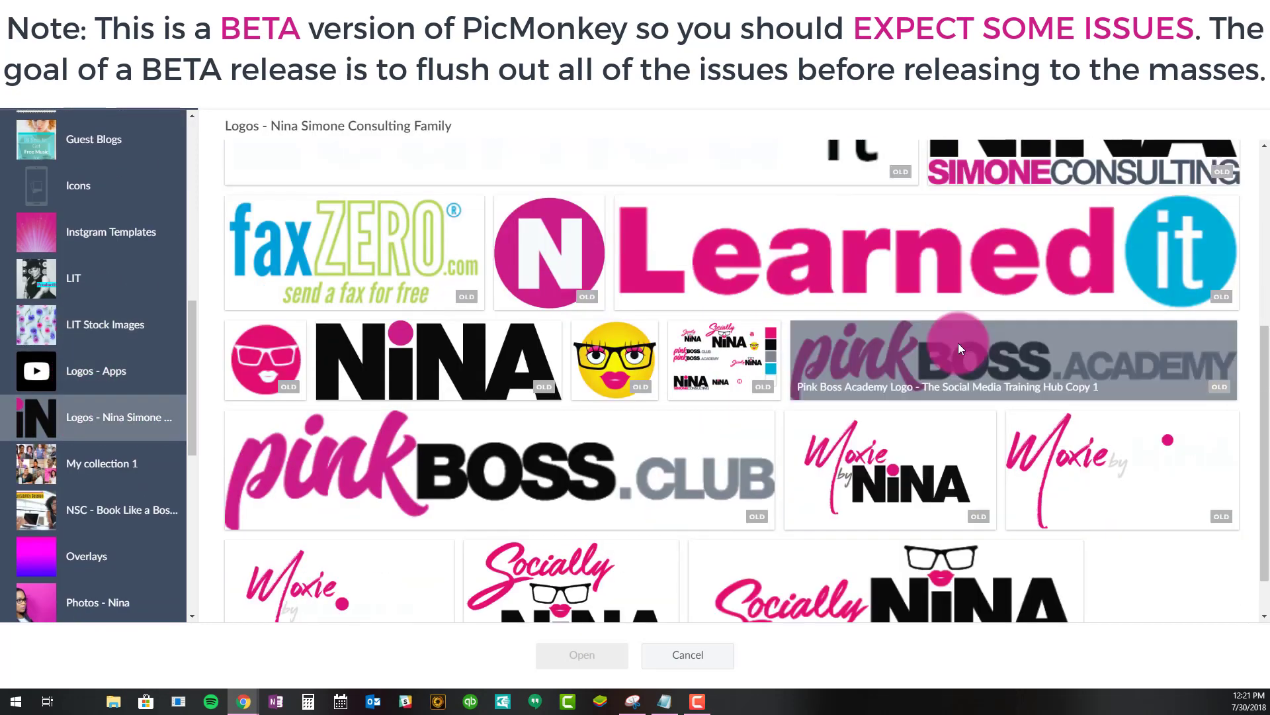
pyautogui.doubleClick(959, 296)
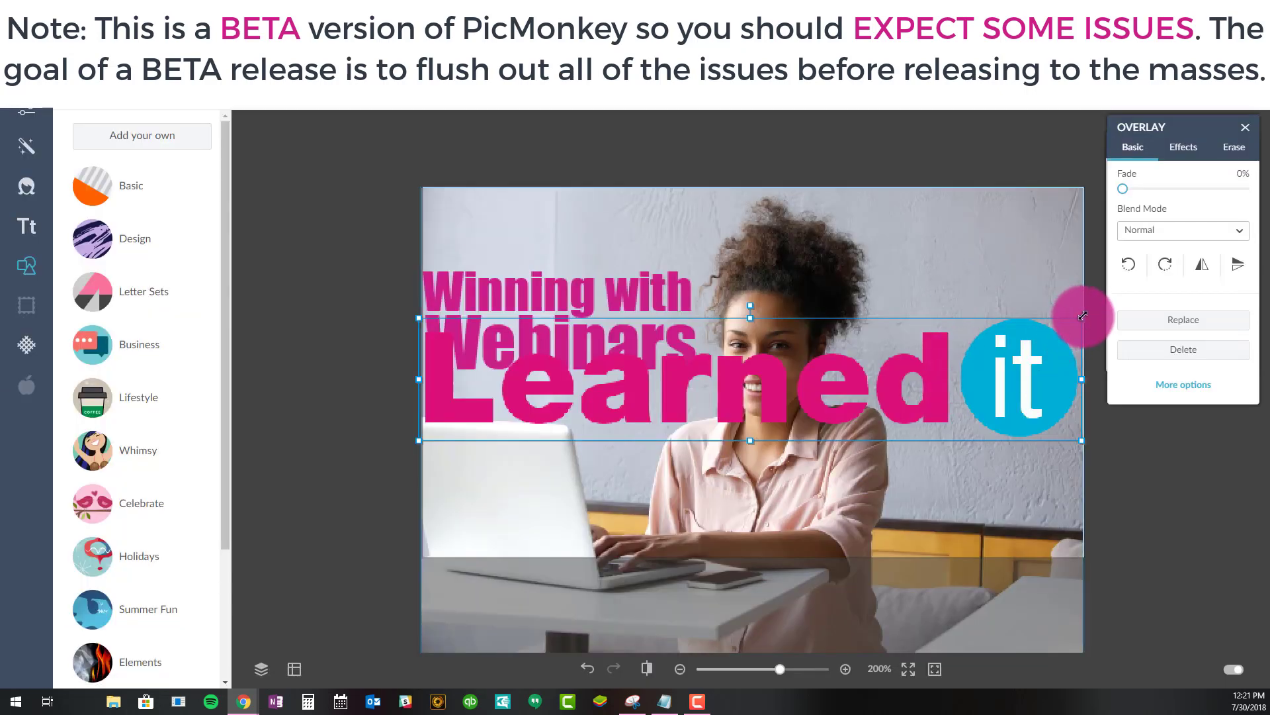
# Shrink the "Learned it" logo to less than a quarter of the photo's width and place it in the photo's lower-right corner
pyautogui.moveTo(1082, 315); pyautogui.dragTo(1015, 520)
pyautogui.click(1186, 521)
pyautogui.click(1021, 521)
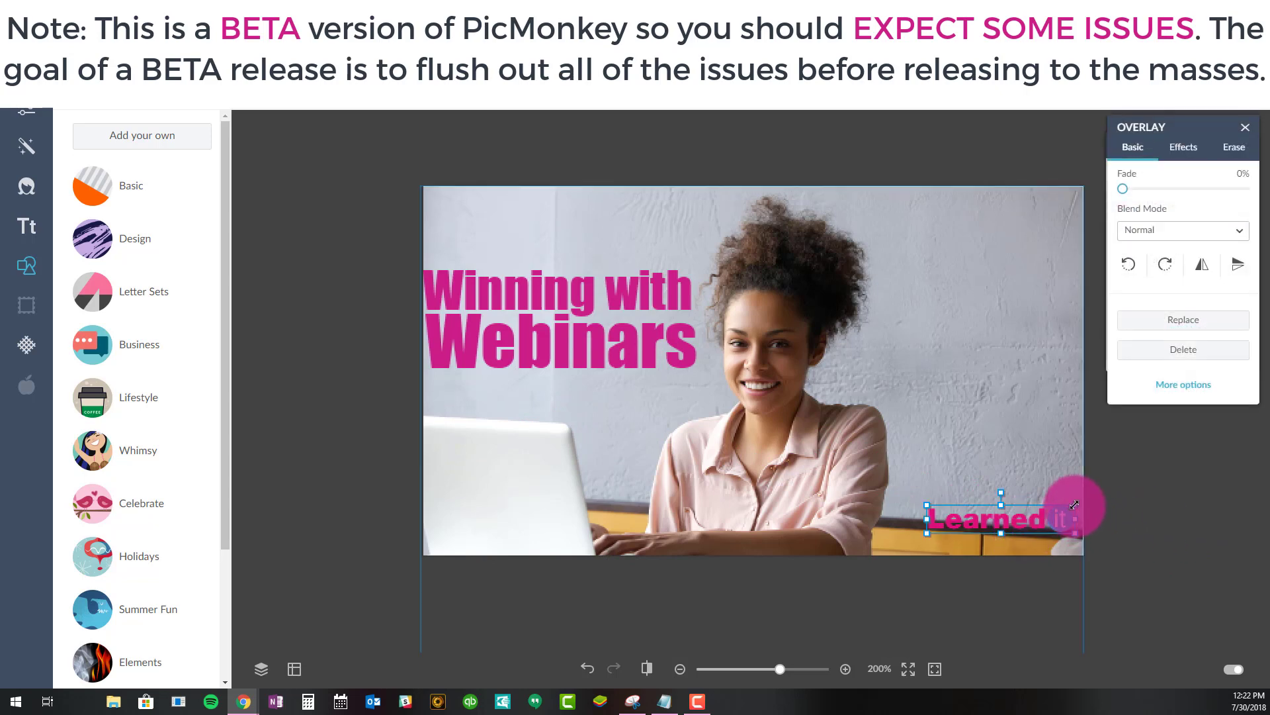
# Shrink the "Learned it" logo further, fade it to 29%, and move it up against the photo's right edge
pyautogui.moveTo(1073, 505); pyautogui.dragTo(1021, 547)
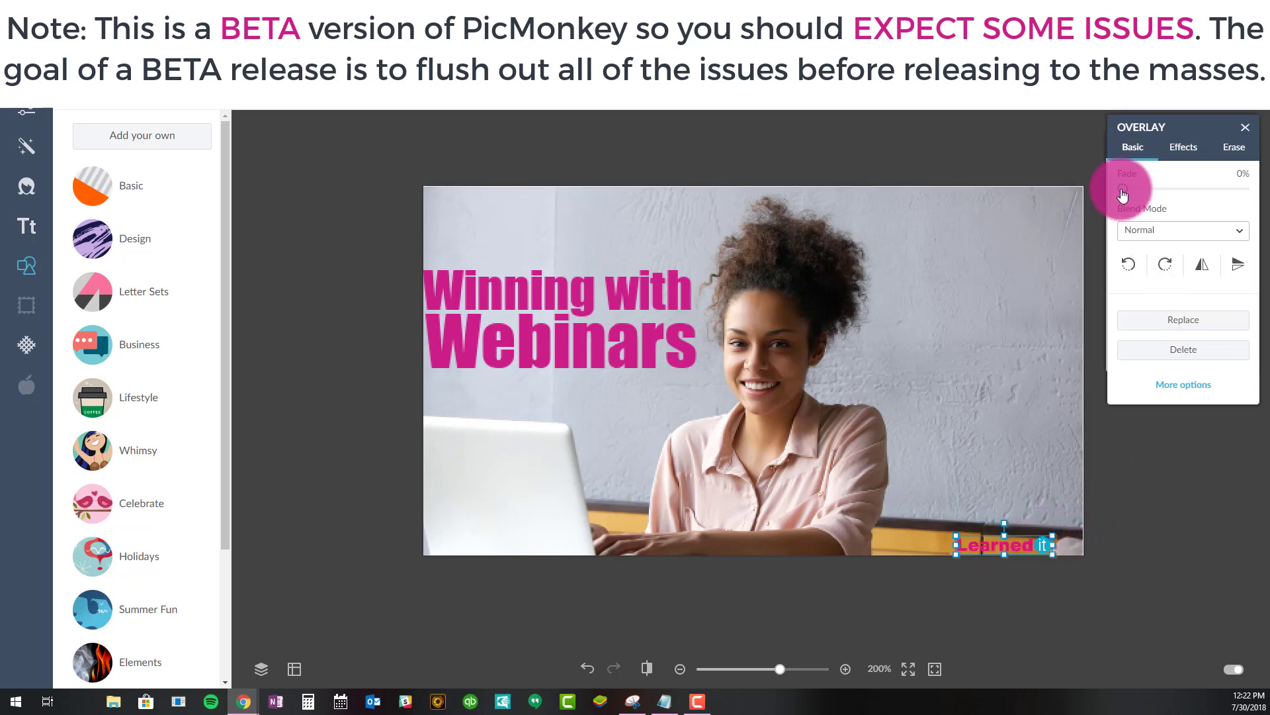
pyautogui.click(1125, 499)
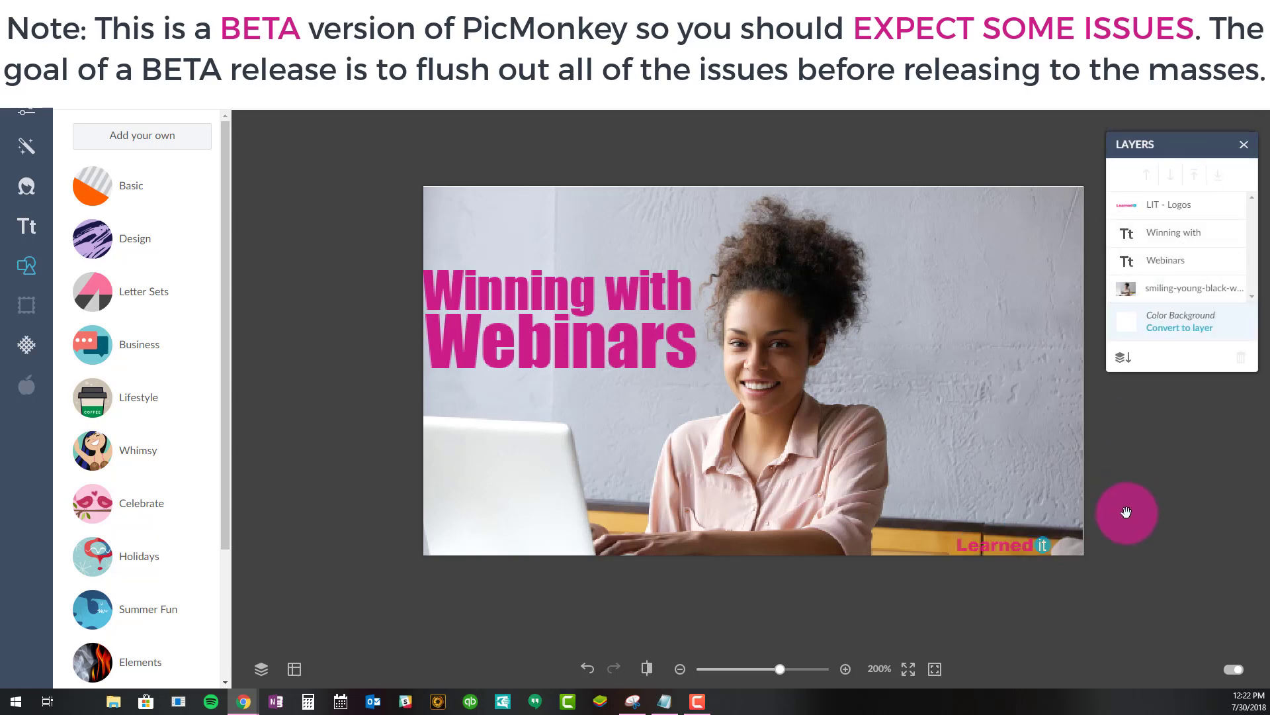
pyautogui.click(1007, 550)
pyautogui.moveTo(1007, 548); pyautogui.dragTo(1042, 499)
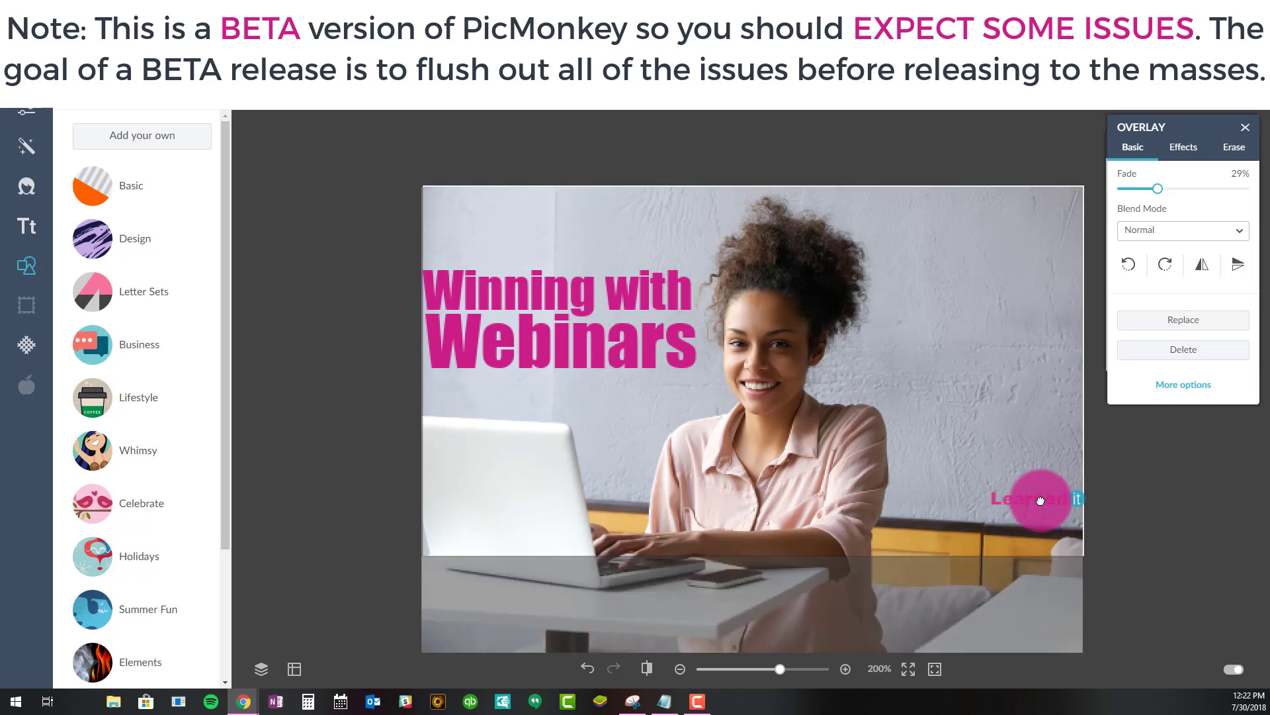
pyautogui.click(346, 496)
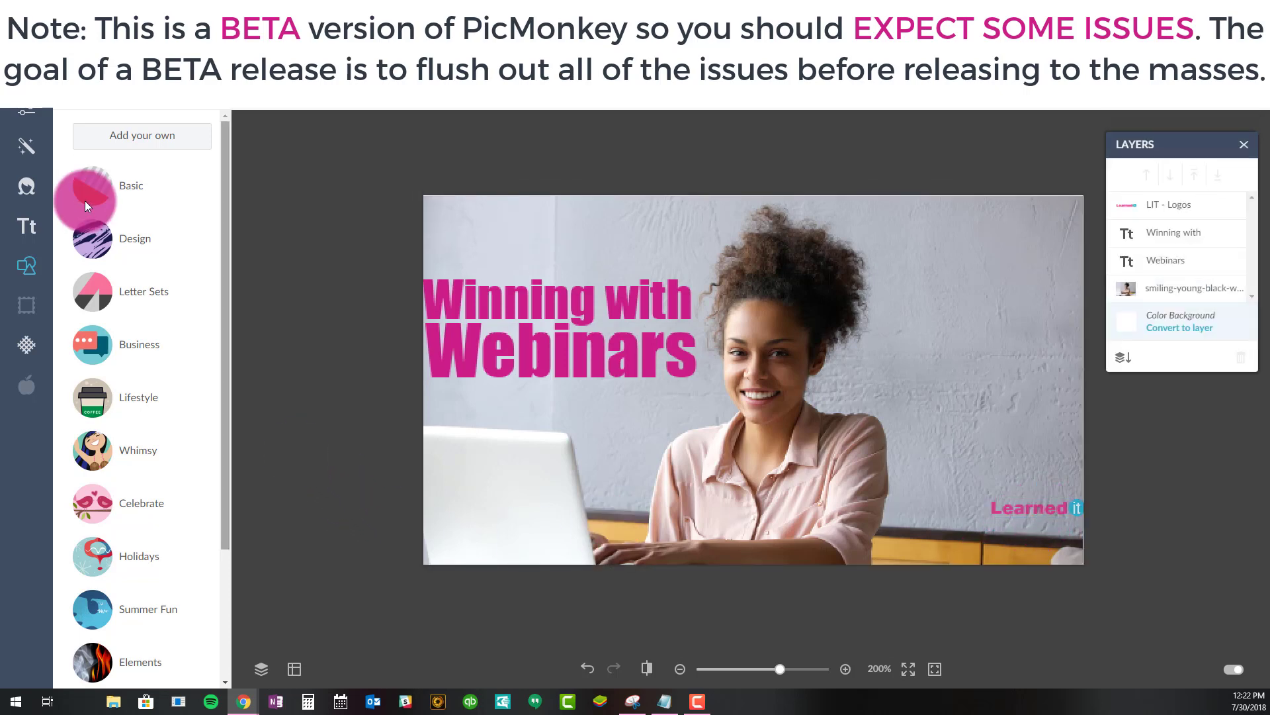
pyautogui.click(26, 226)
pyautogui.click(136, 255)
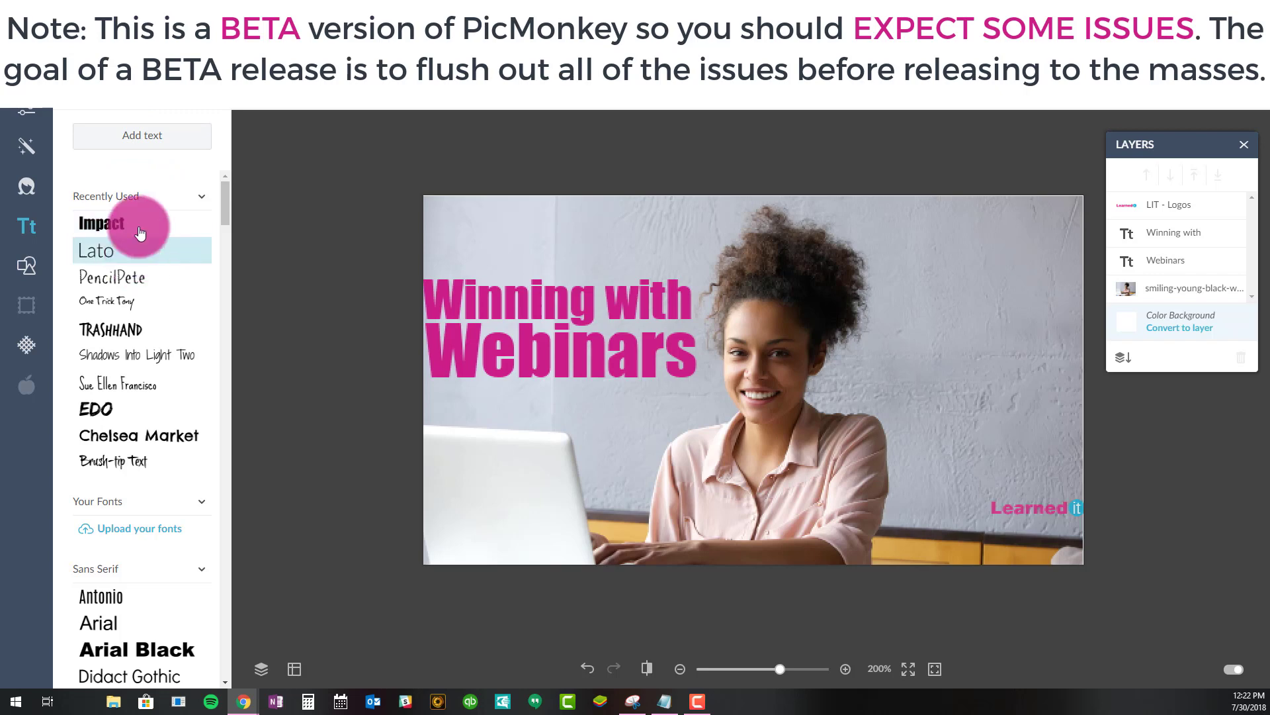
pyautogui.click(124, 139)
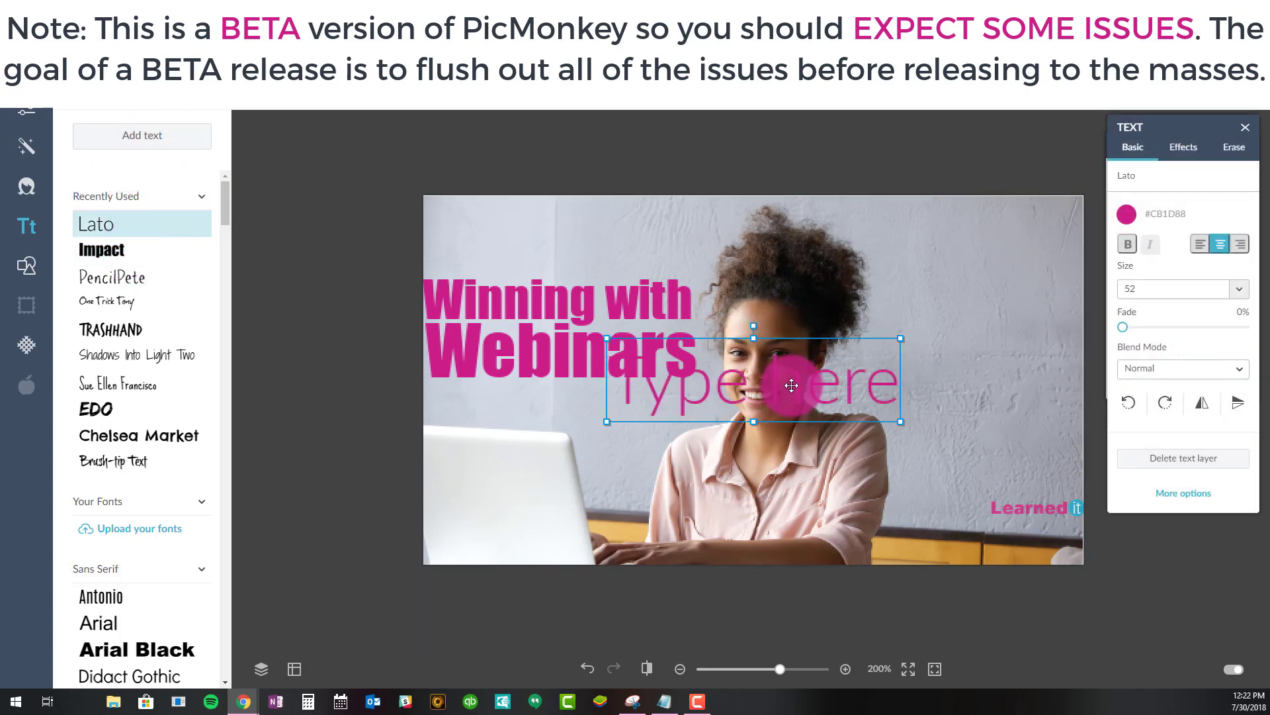
pyautogui.doubleClick(792, 385)
pyautogui.write('http')
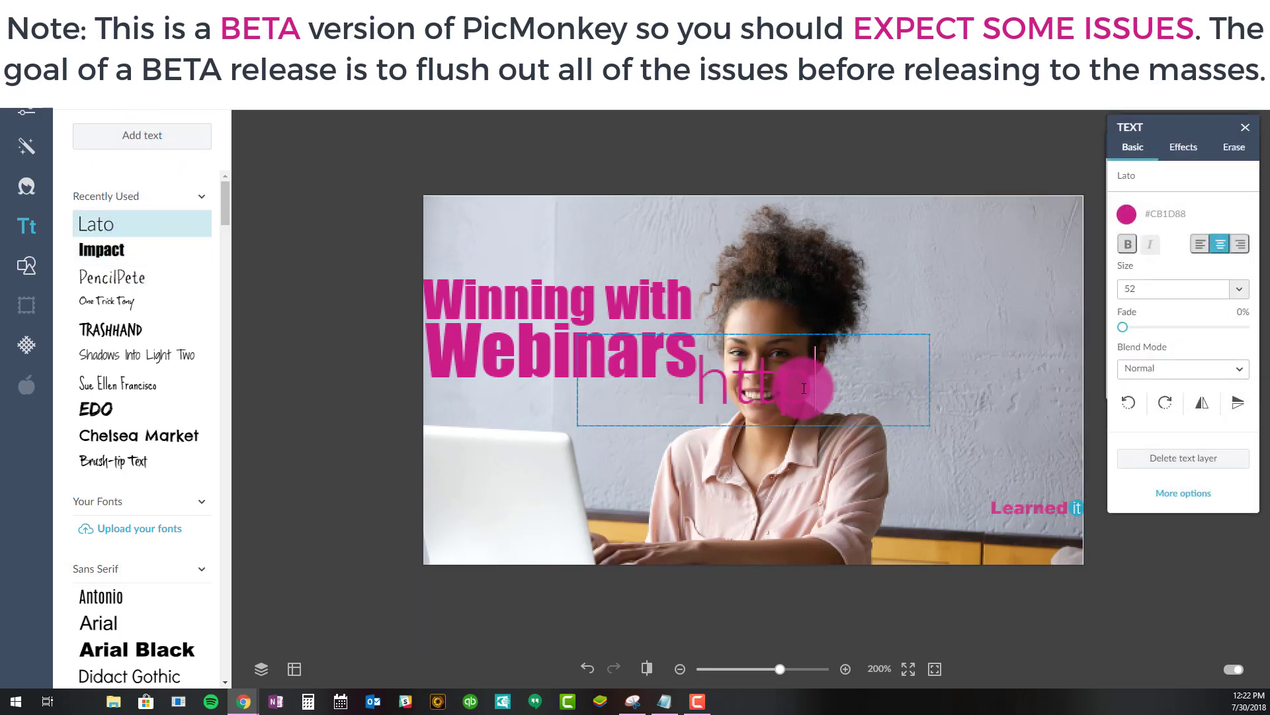
pyautogui.write('://')
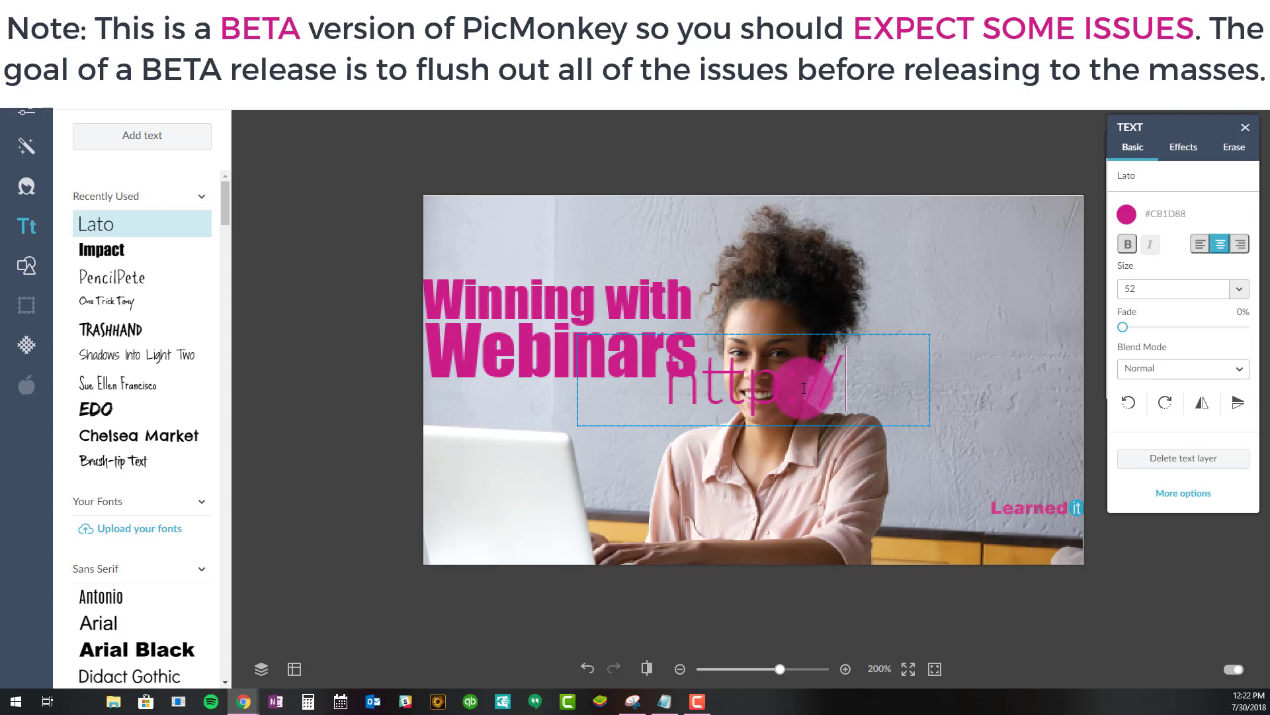
pyautogui.write('learnedit.online.')
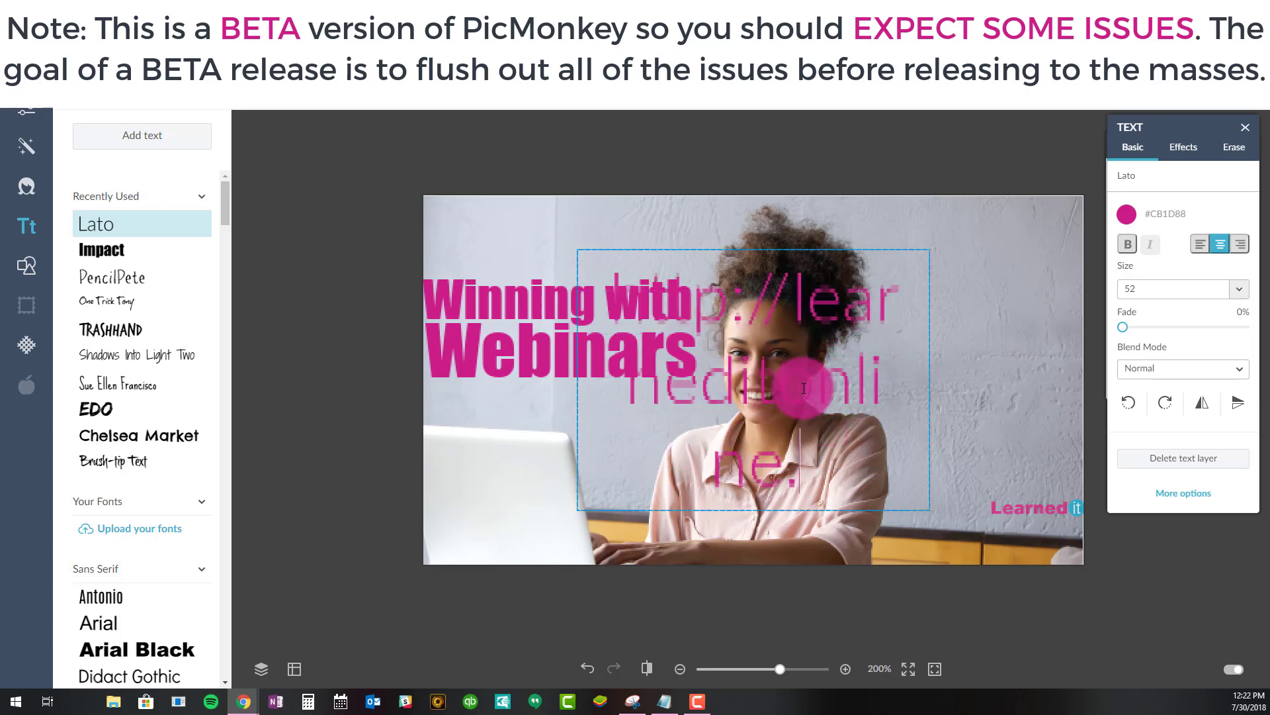
pyautogui.write('com')
# Recolor the whole web address text to #000000 and finish editing it
pyautogui.hotkey('ctrl', 'a')
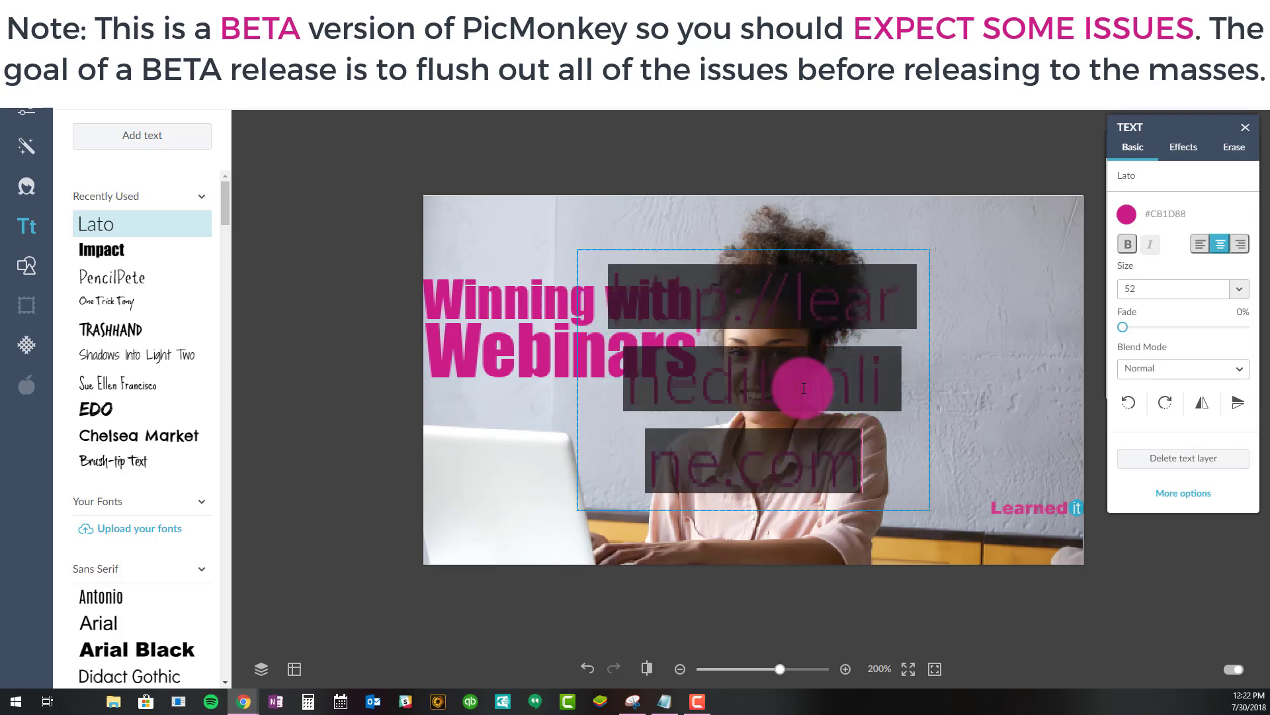
pyautogui.click(1127, 214)
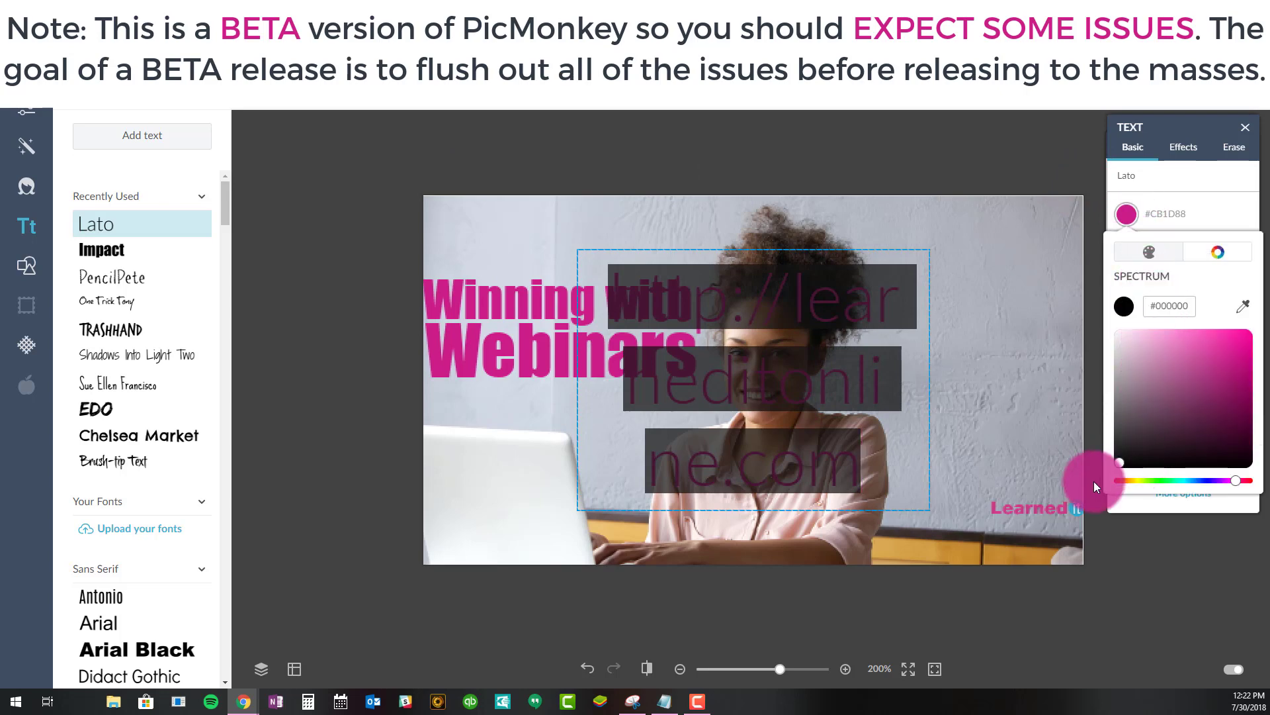
pyautogui.moveTo(1120, 463); pyautogui.dragTo(1094, 482)
pyautogui.click(1022, 201)
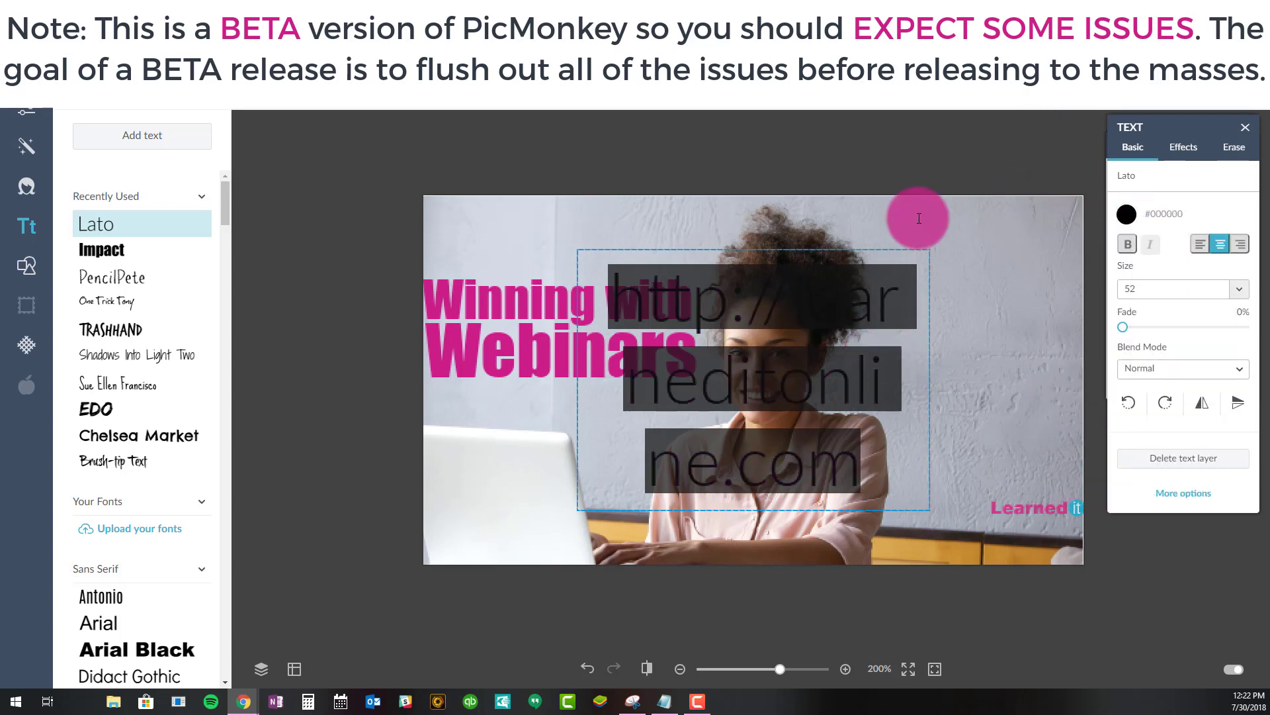
pyautogui.click(821, 358)
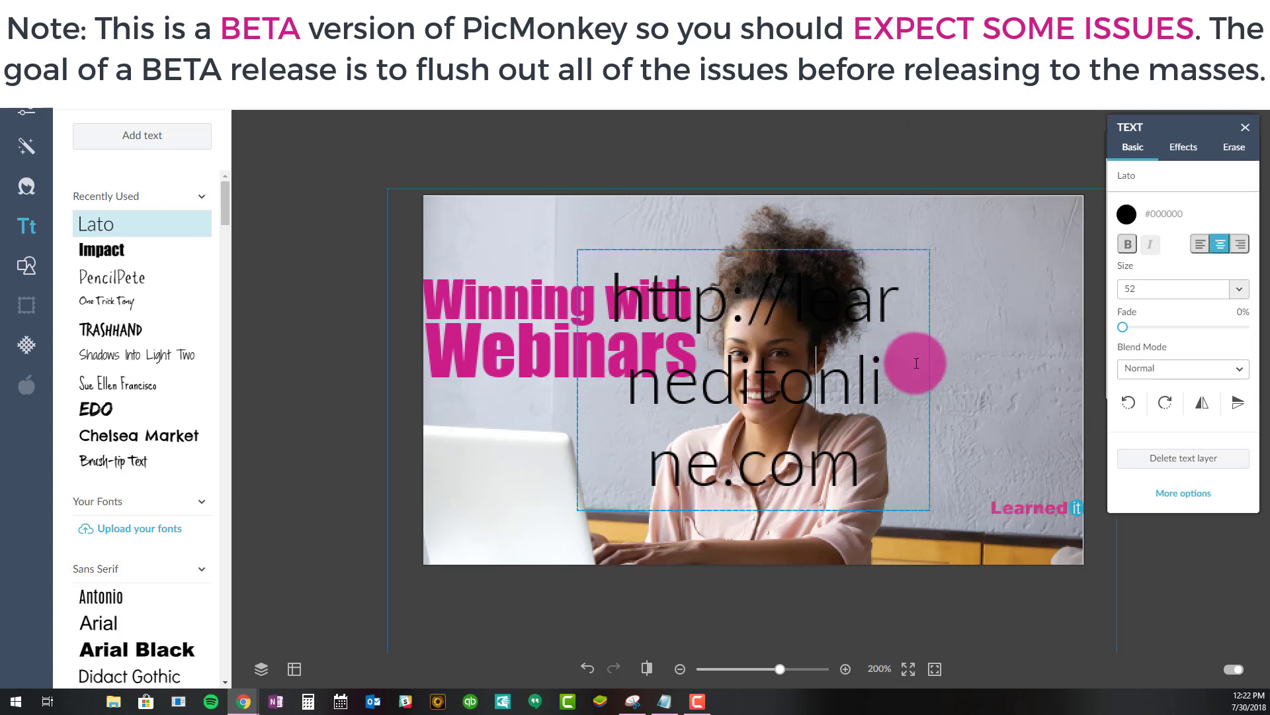
pyautogui.click(331, 362)
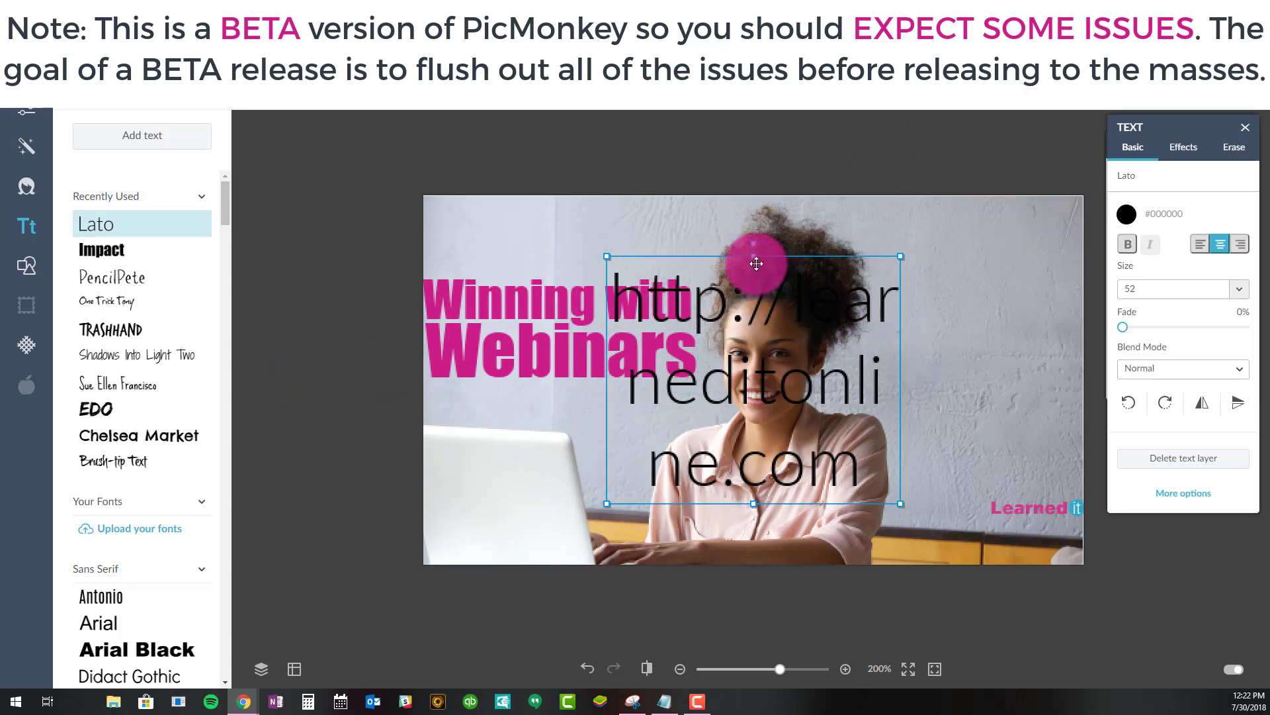
# Fit the web address on one line directly below the "Learned it" logo and set its font size to 4
pyautogui.moveTo(756, 263); pyautogui.dragTo(1059, 524)
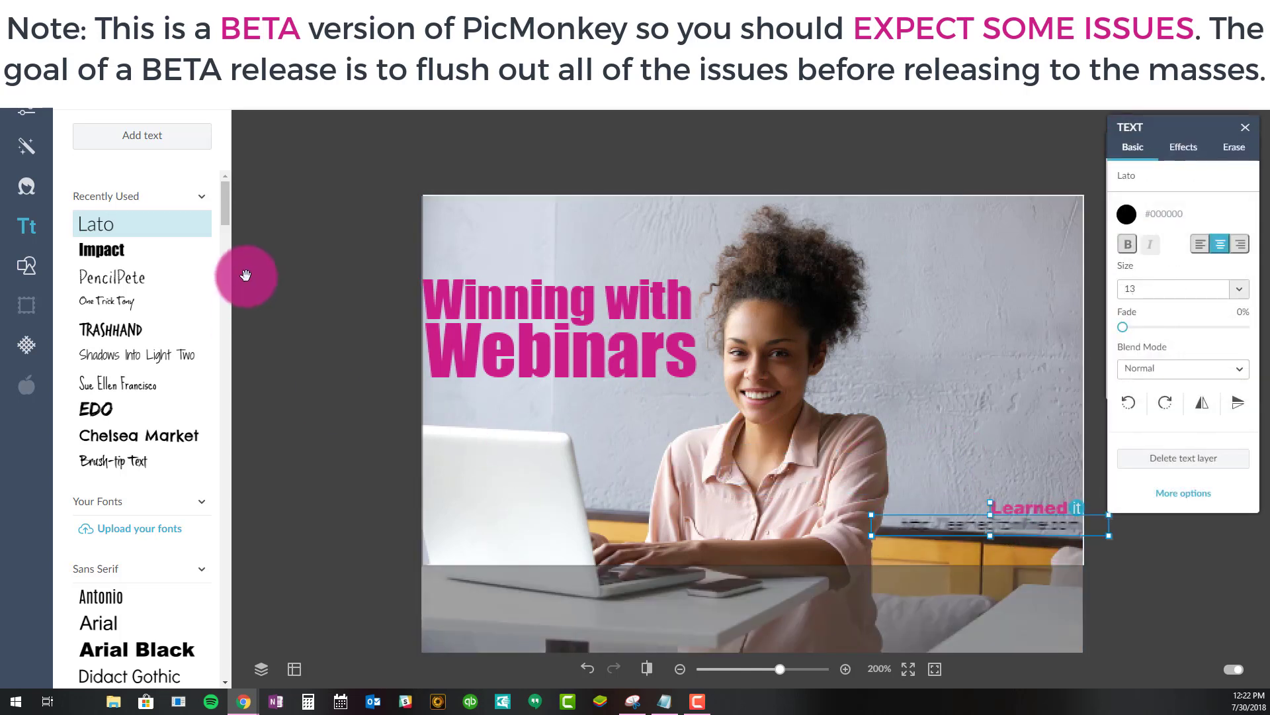
pyautogui.moveTo(1228, 286); pyautogui.dragTo(1035, 260)
pyautogui.write('5')
pyautogui.write('4')
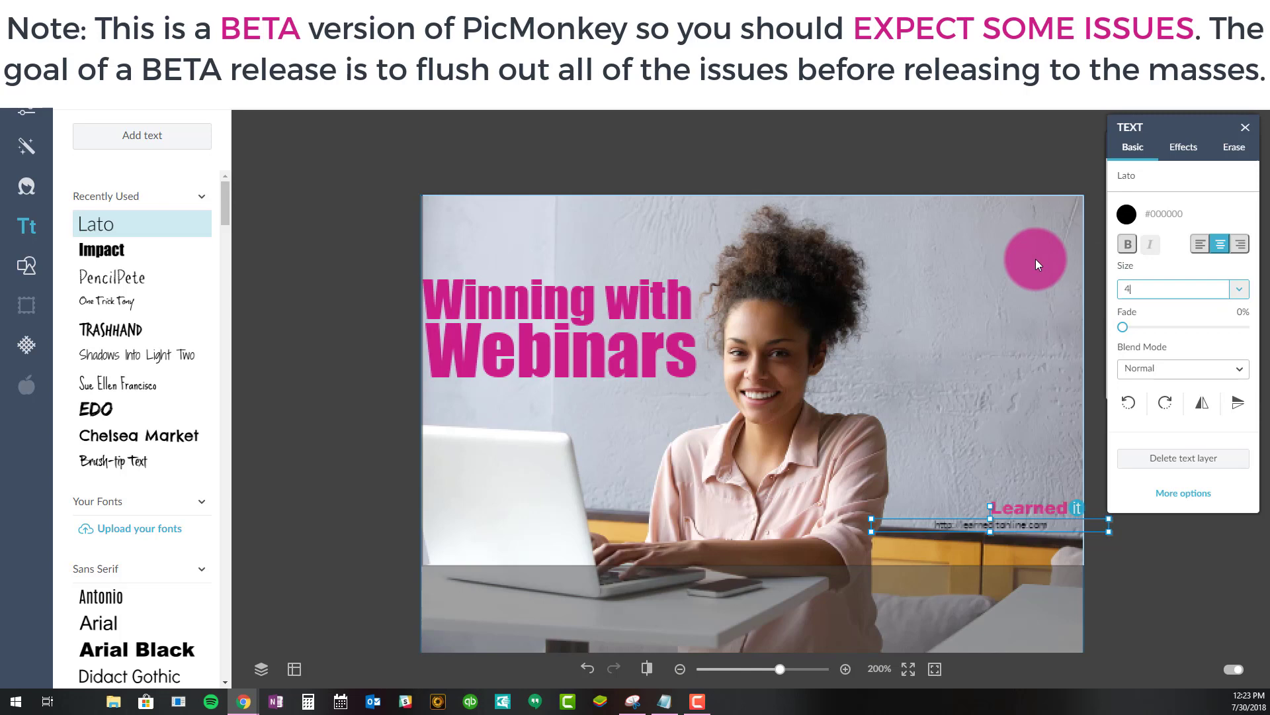
pyautogui.click(61, 77)
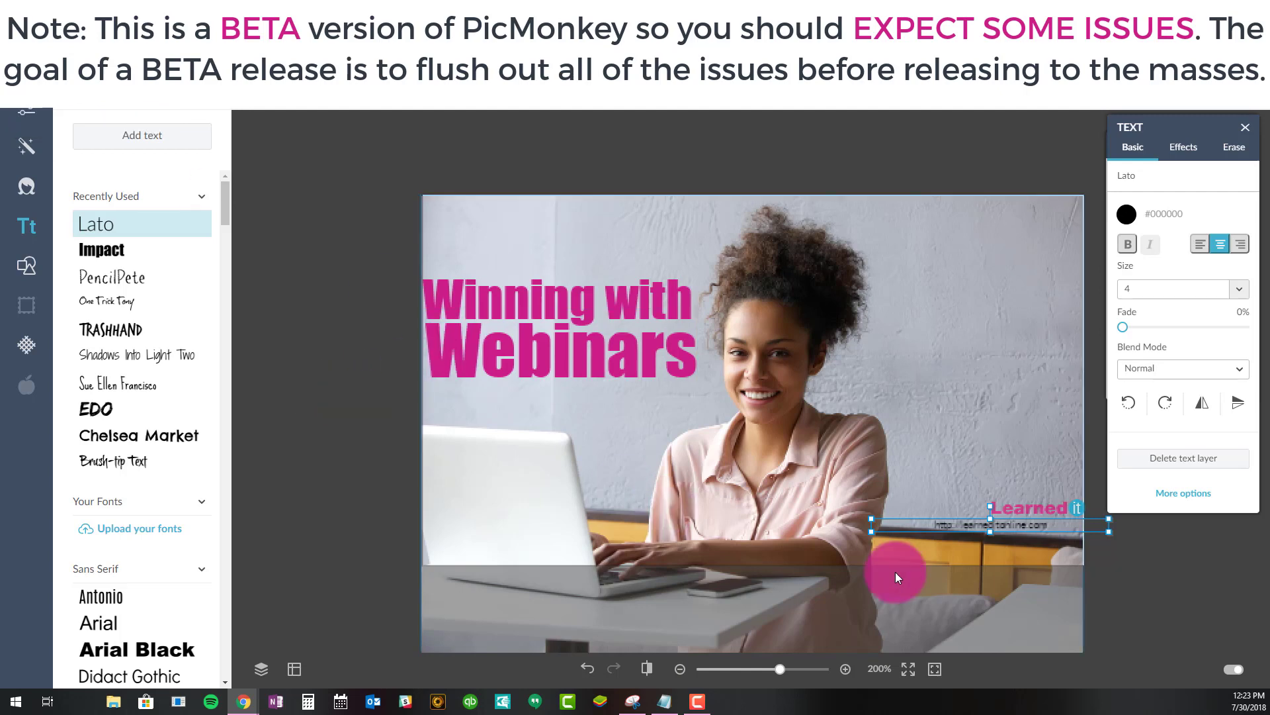
# Narrow the web address text box, right-align its text, and line it up with the photo's right edge
pyautogui.moveTo(859, 519); pyautogui.dragTo(953, 527)
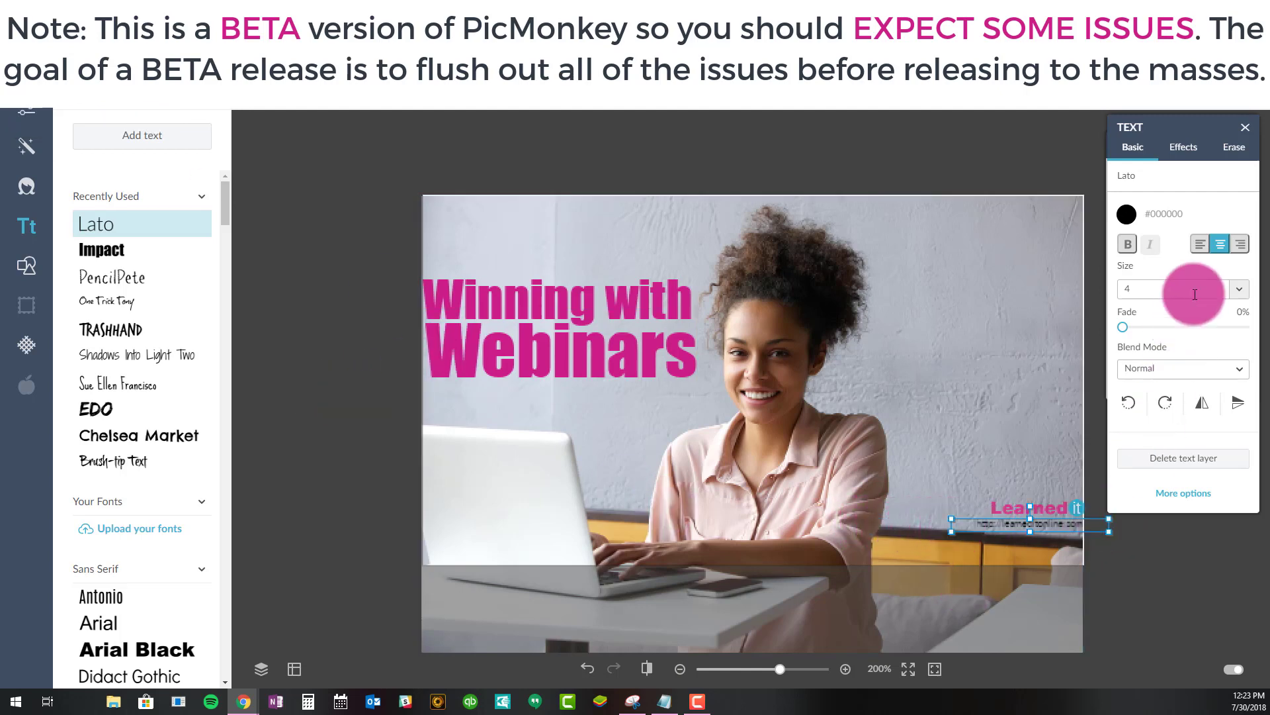
pyautogui.click(1240, 244)
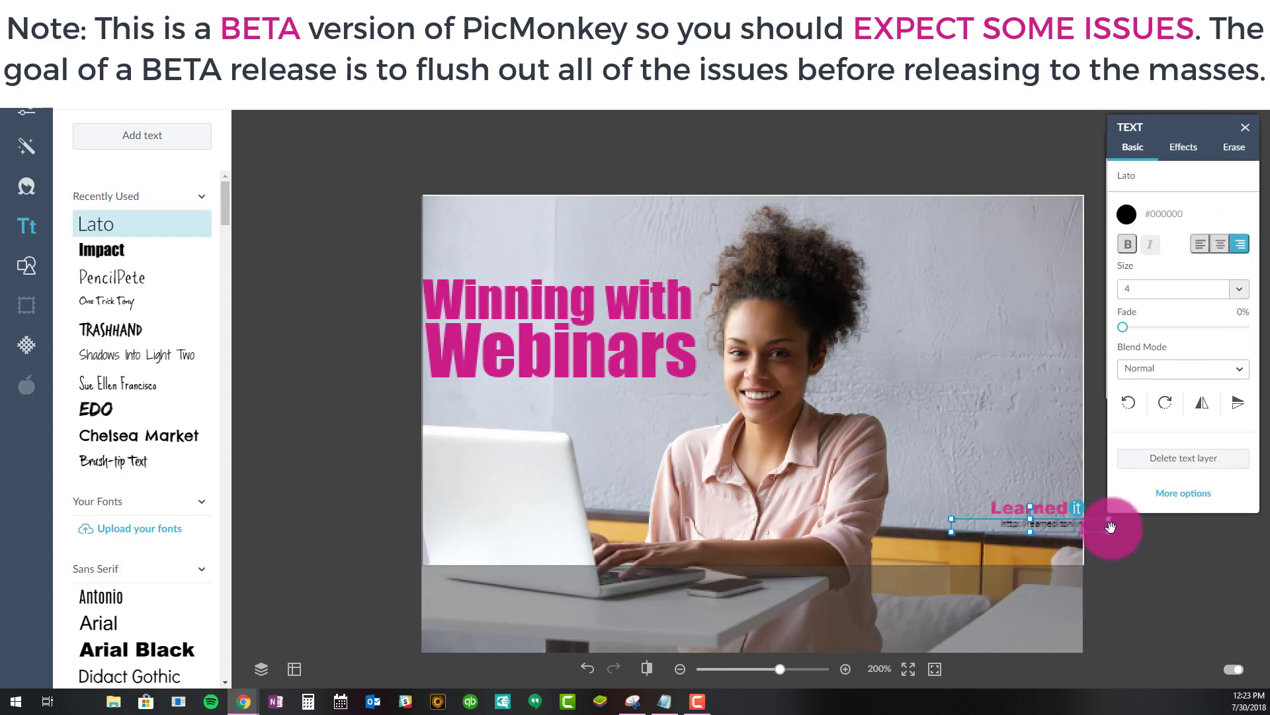
pyautogui.moveTo(1111, 527); pyautogui.dragTo(1058, 524)
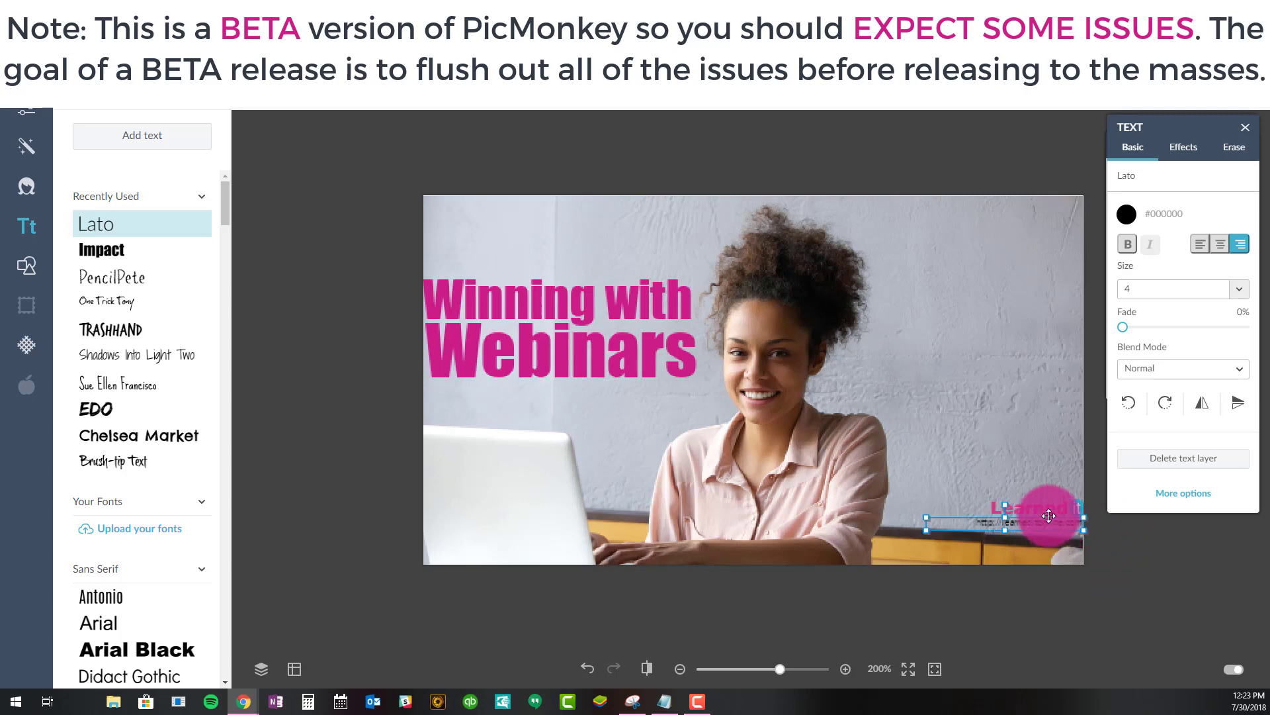
# Enlarge the "Learned it" logo slightly to match the width of the web address below it, and deselect it
pyautogui.click(1040, 510)
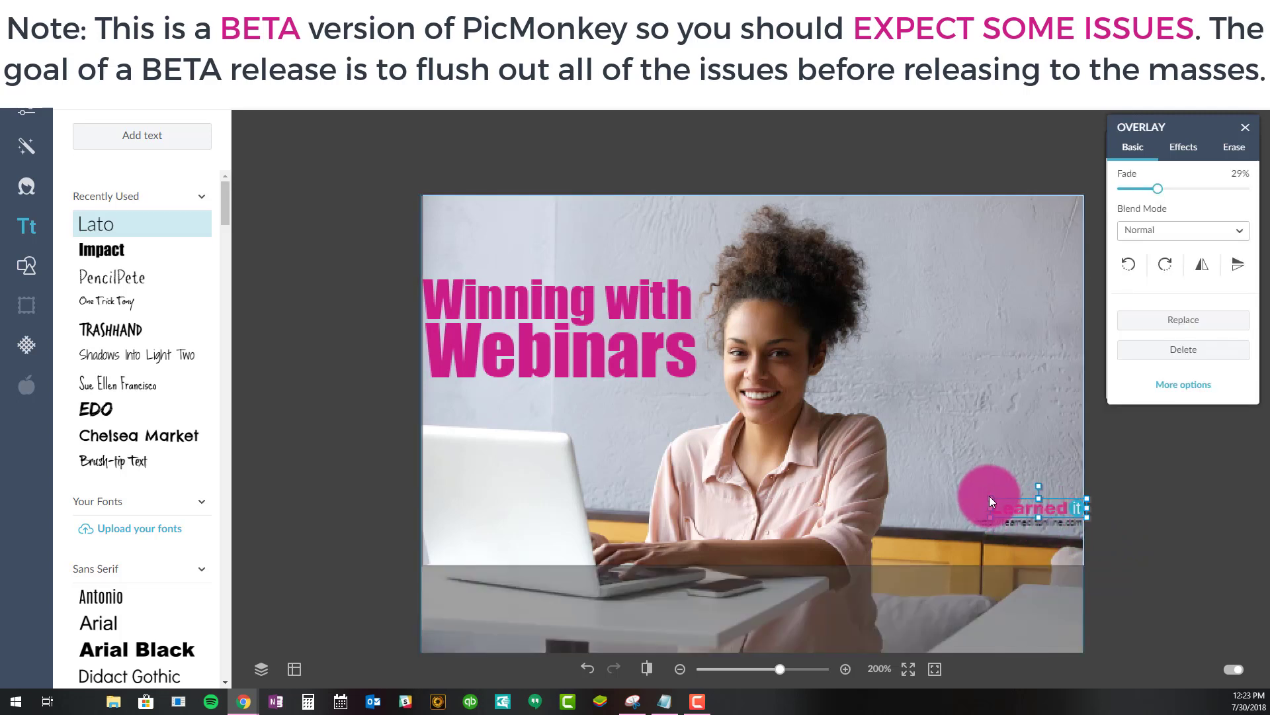
pyautogui.moveTo(989, 497); pyautogui.dragTo(977, 496)
pyautogui.click(947, 626)
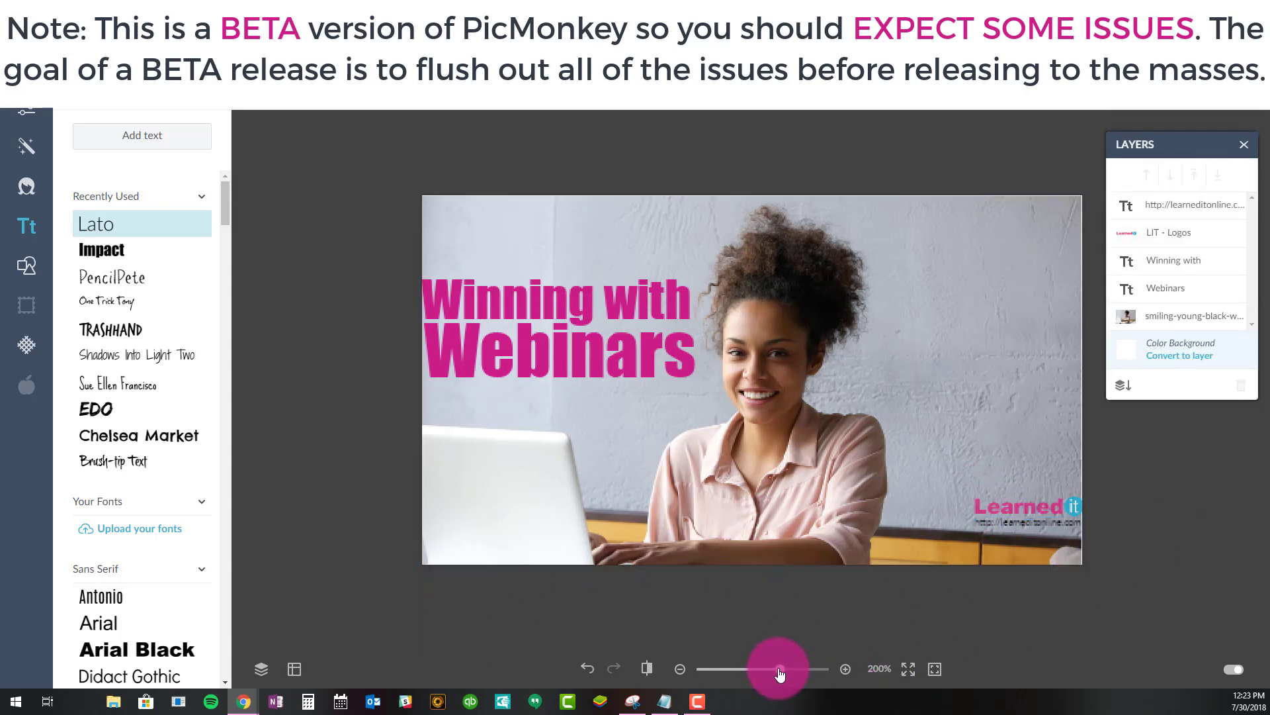
# Nudge the "Winning with" and "Webinars" text slightly right, away from the photo's left edge, and deselect them
pyautogui.moveTo(780, 673); pyautogui.dragTo(761, 669)
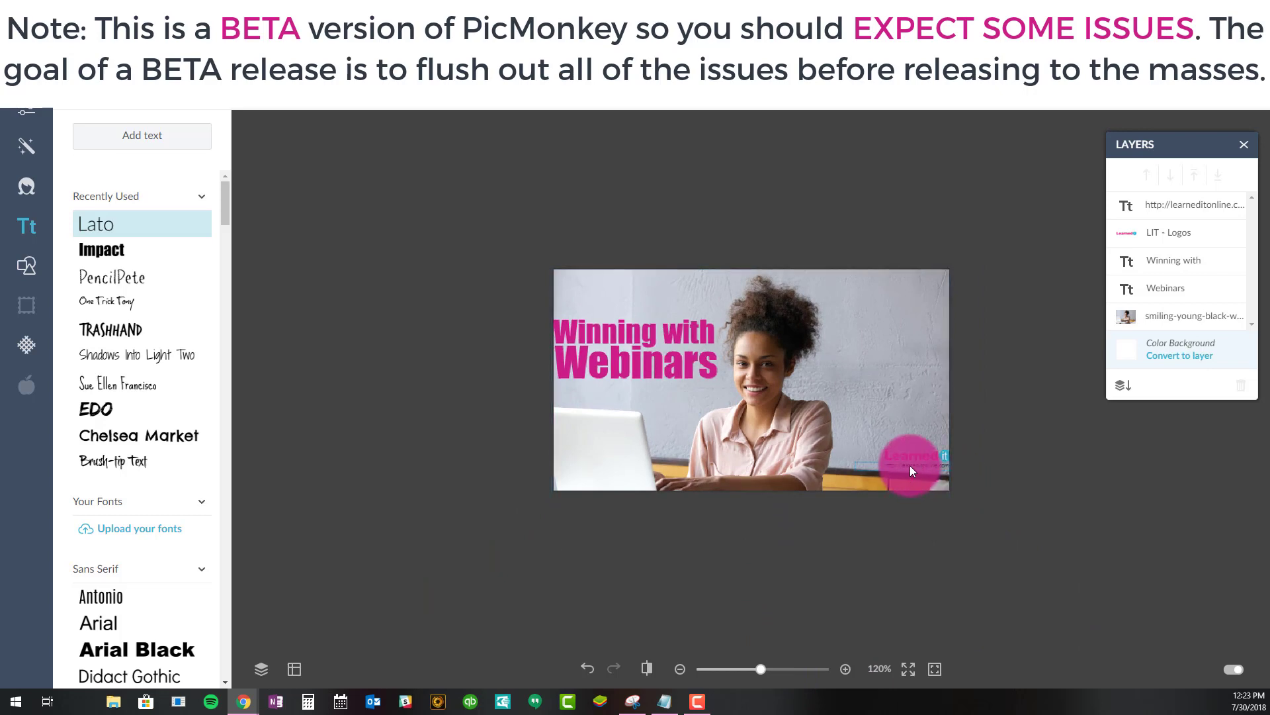
pyautogui.click(760, 669)
pyautogui.moveTo(759, 669); pyautogui.dragTo(754, 669)
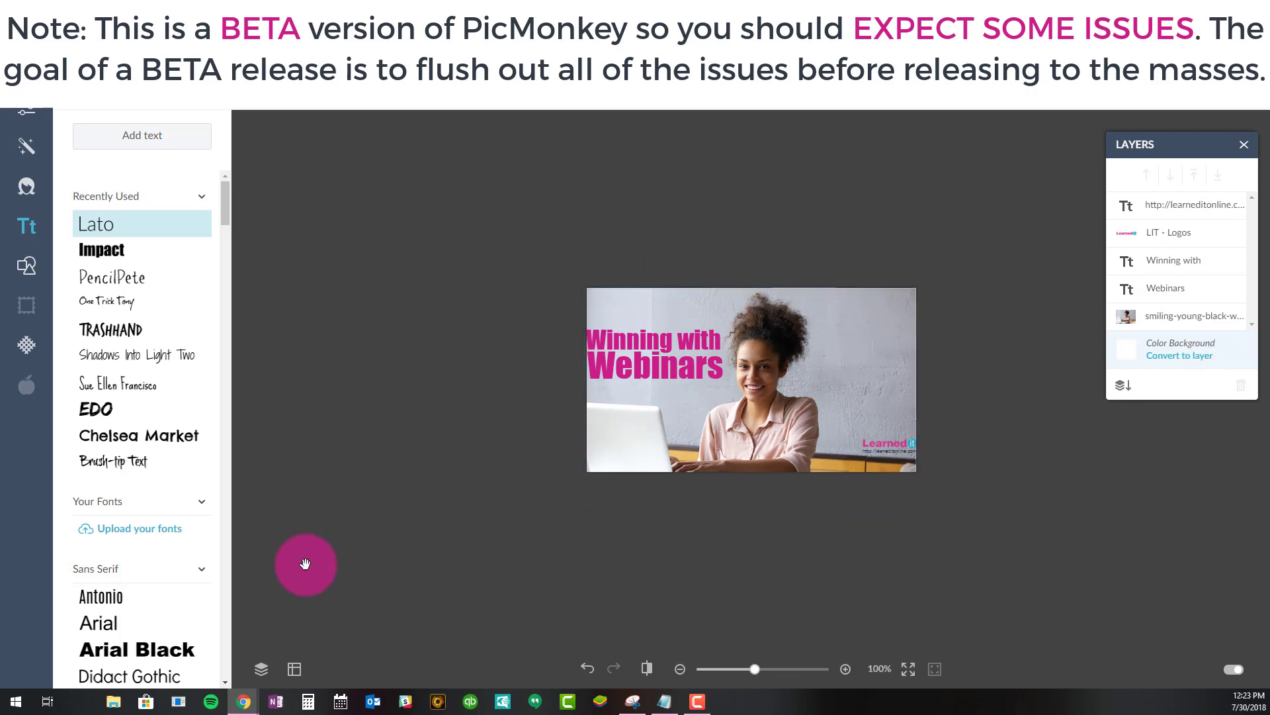
pyautogui.click(685, 346)
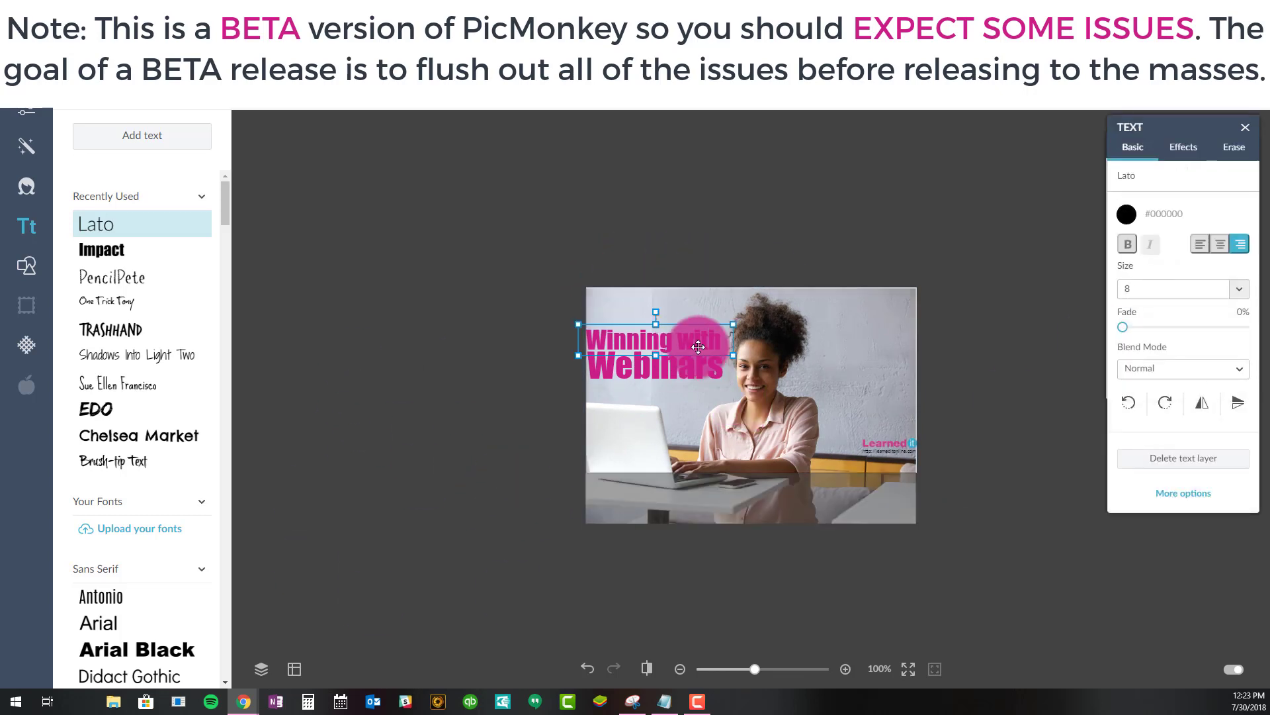
pyautogui.press('Right')
pyautogui.press('Right')
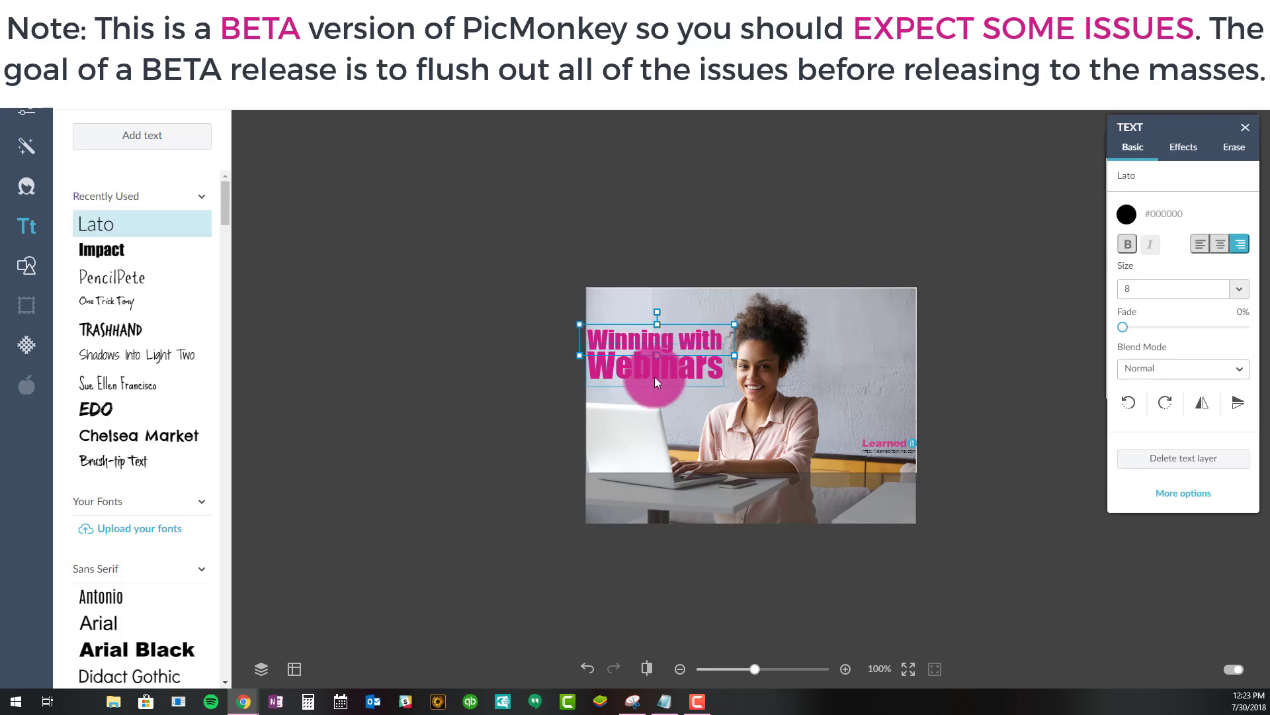
pyautogui.click(654, 380)
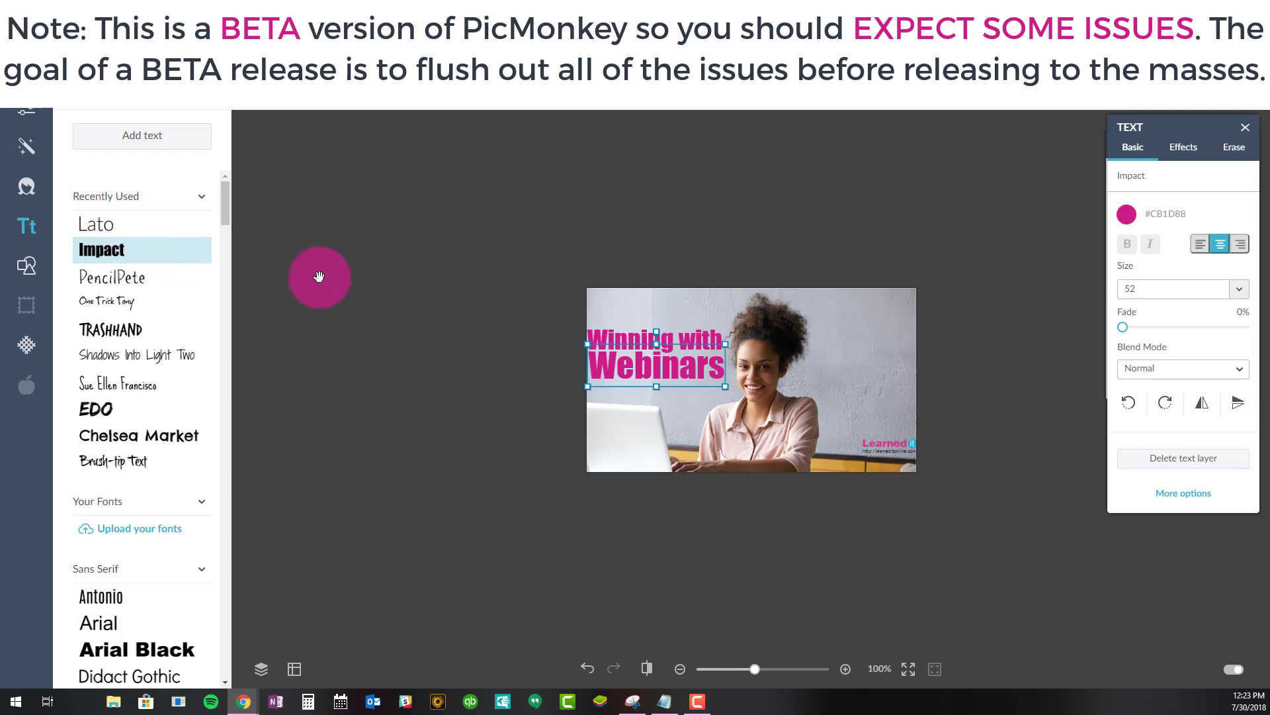
pyautogui.click(971, 556)
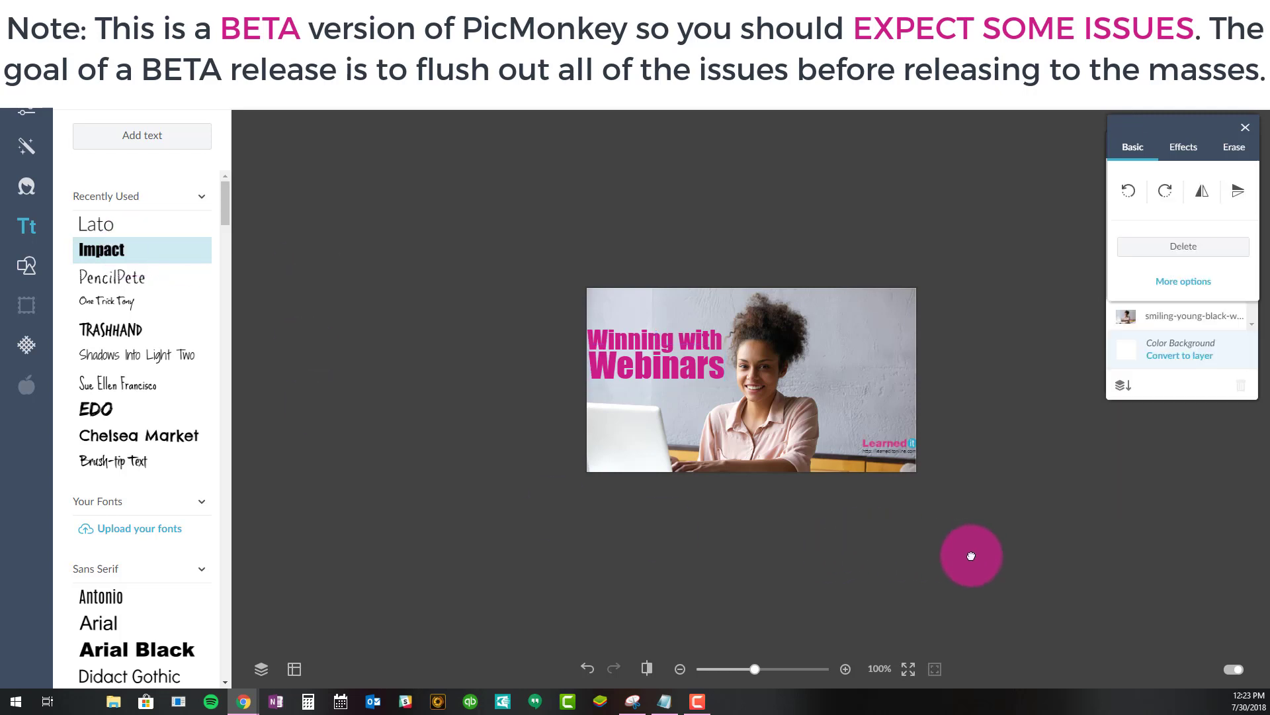
# Check the web address beneath the logo and review the whole thumbnail at fit-to-screen and actual size
pyautogui.click(885, 457)
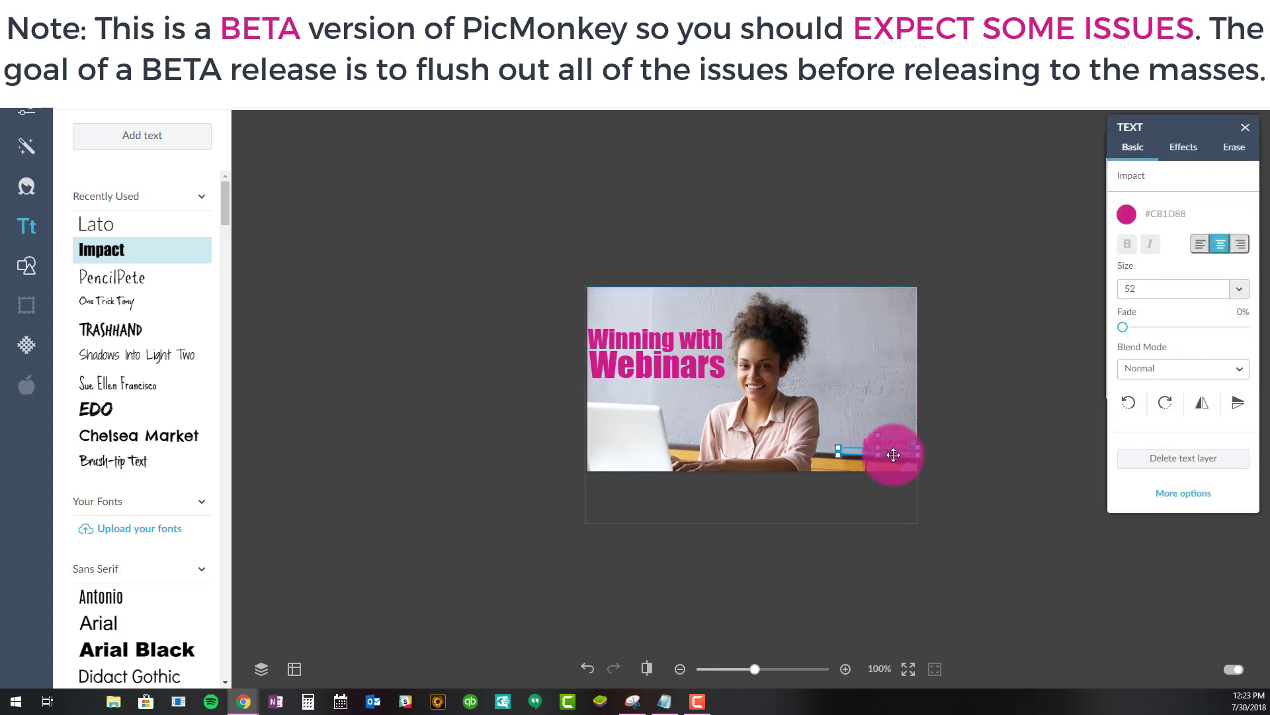
pyautogui.click(990, 468)
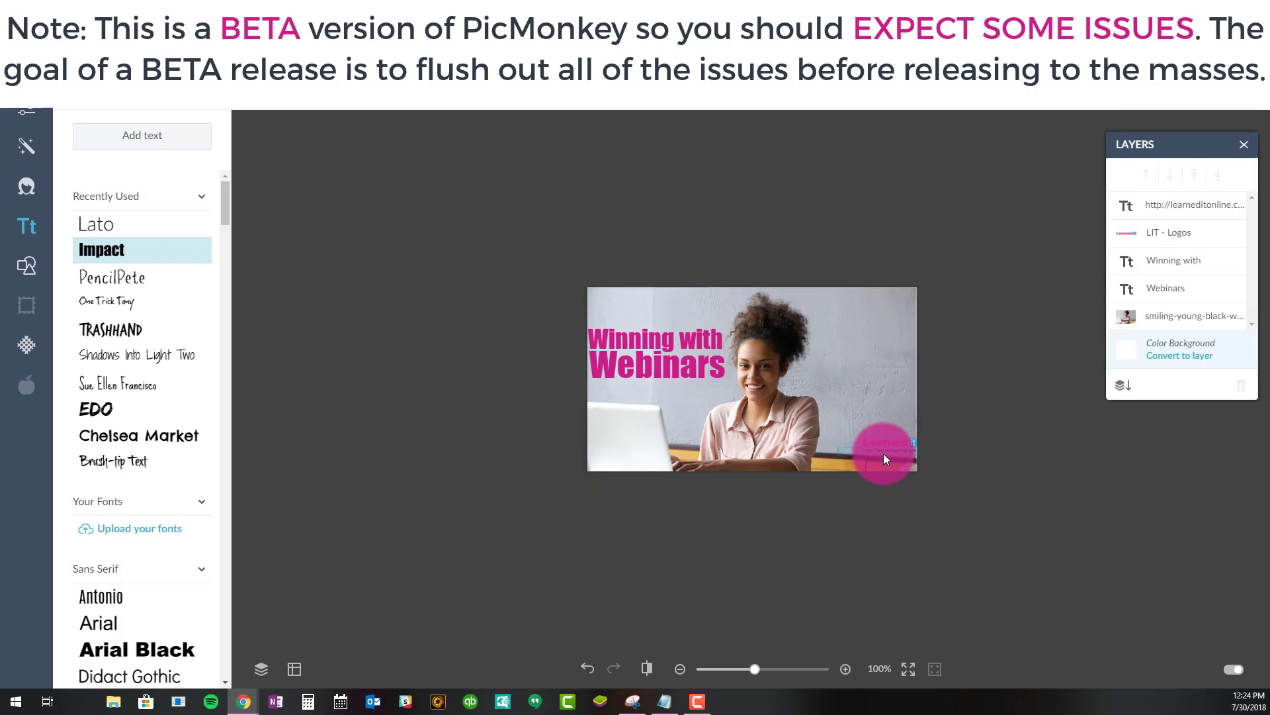
pyautogui.click(908, 668)
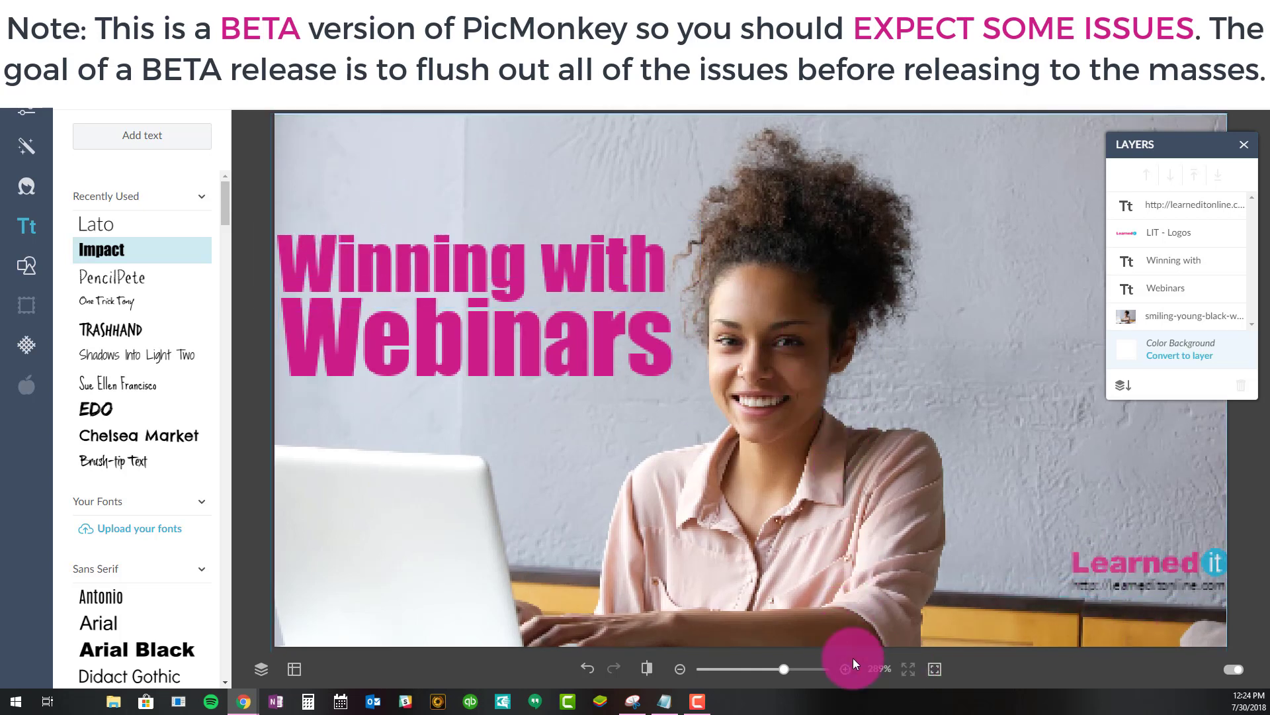
pyautogui.click(934, 670)
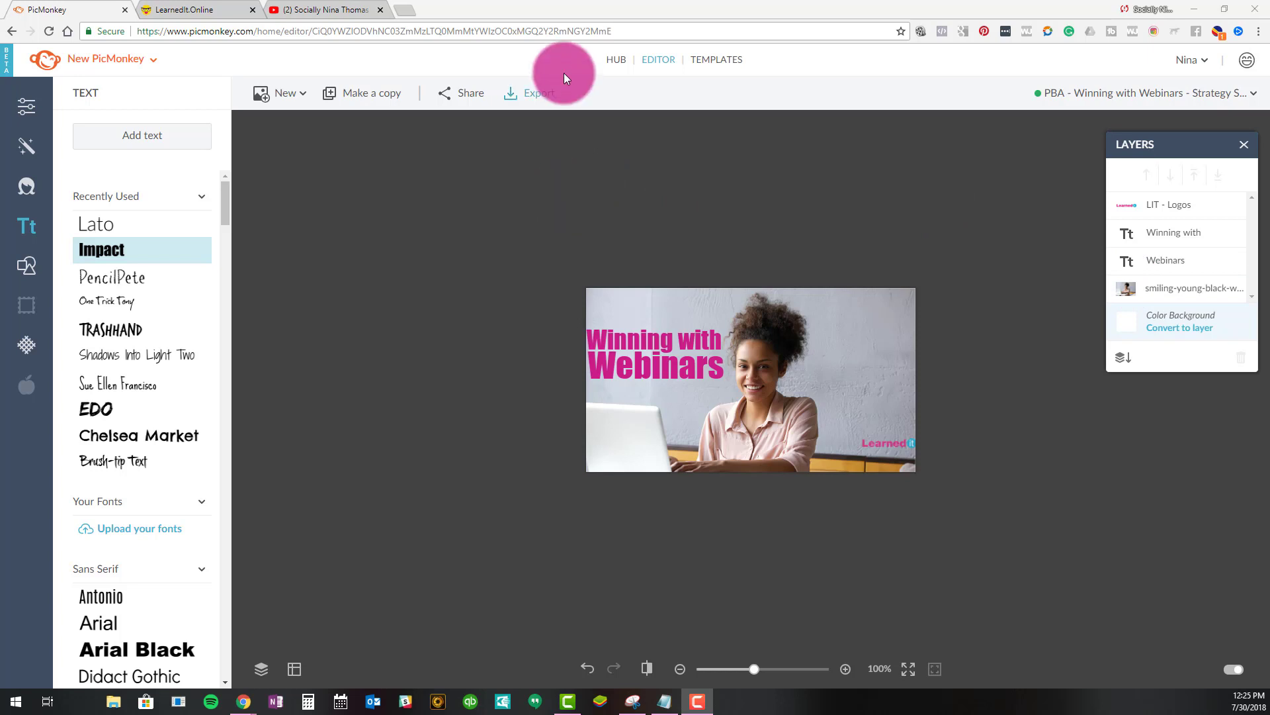
# Open the thumbnail's export settings and check the available file formats, keeping .png
pyautogui.click(544, 98)
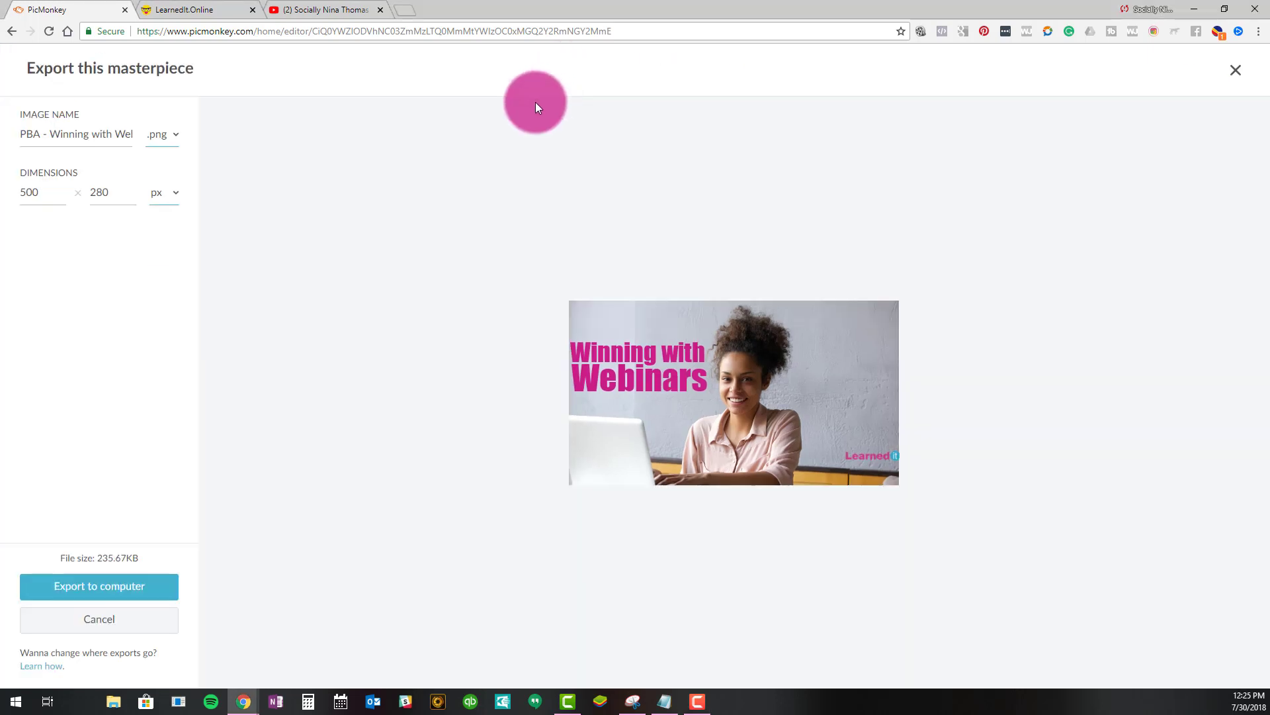
pyautogui.click(162, 135)
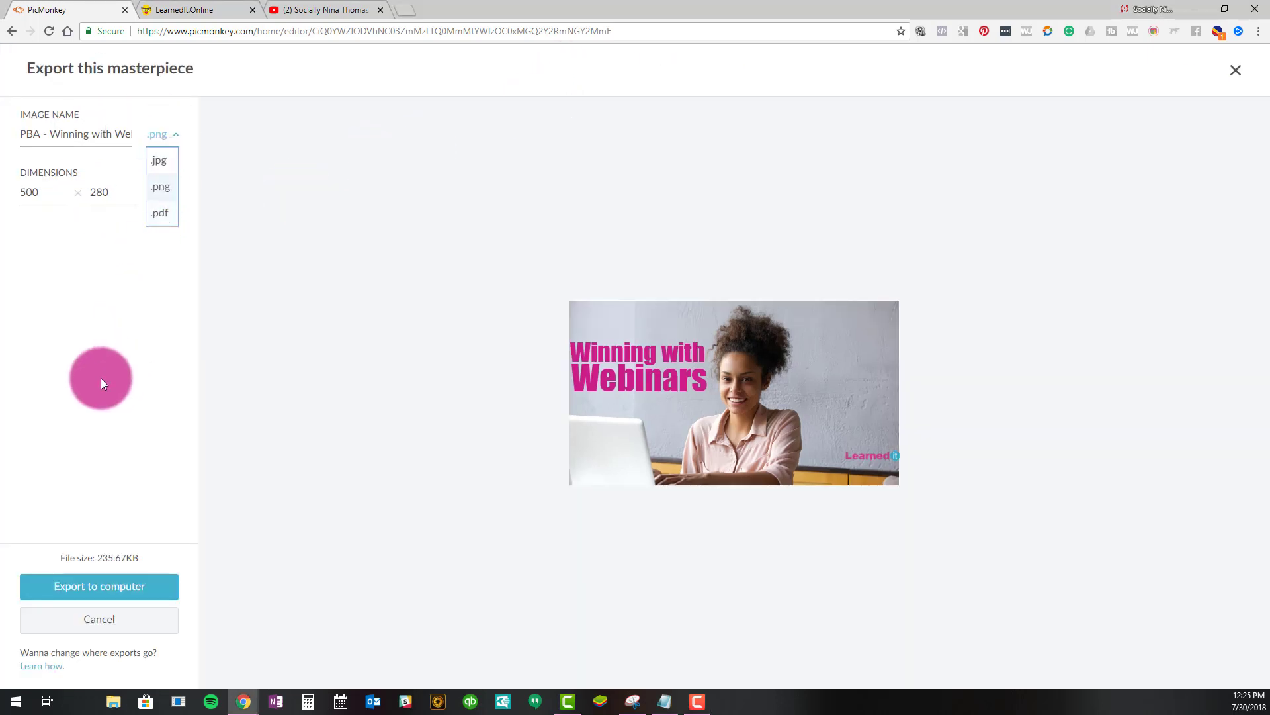
pyautogui.click(98, 378)
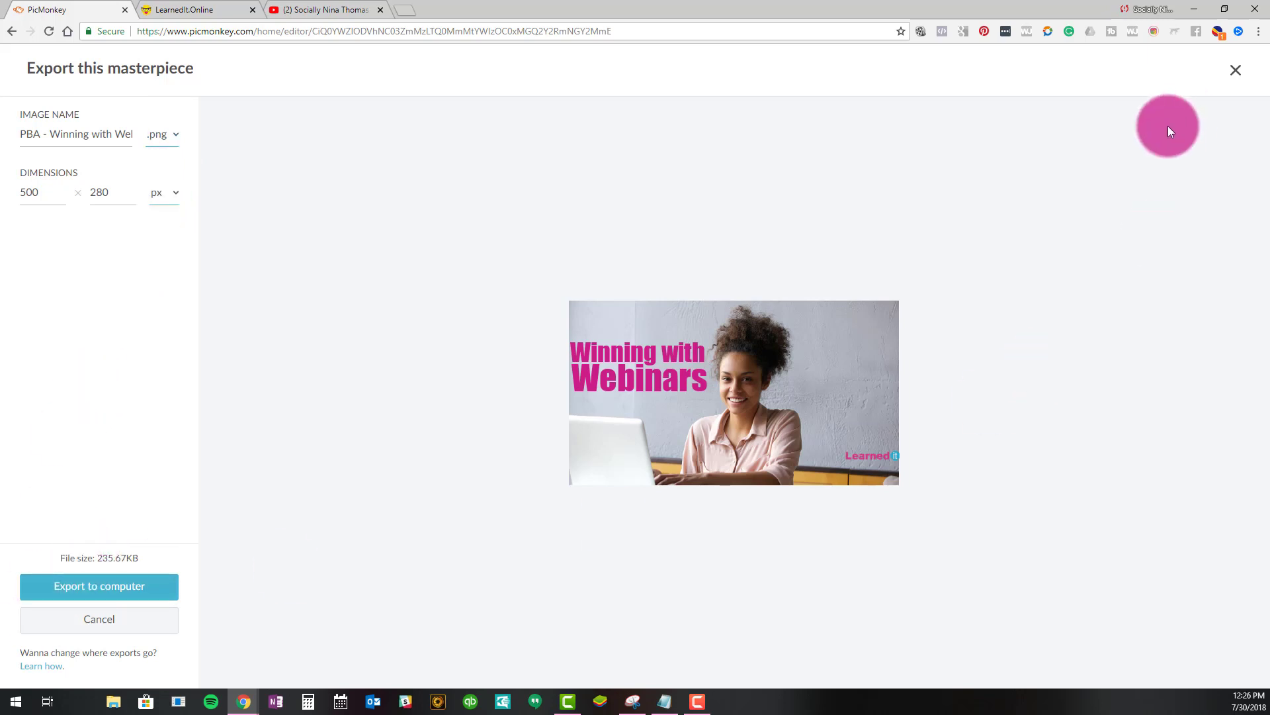
# Leave the export settings without exporting and look through the Unsorted images in the hub
pyautogui.click(1235, 68)
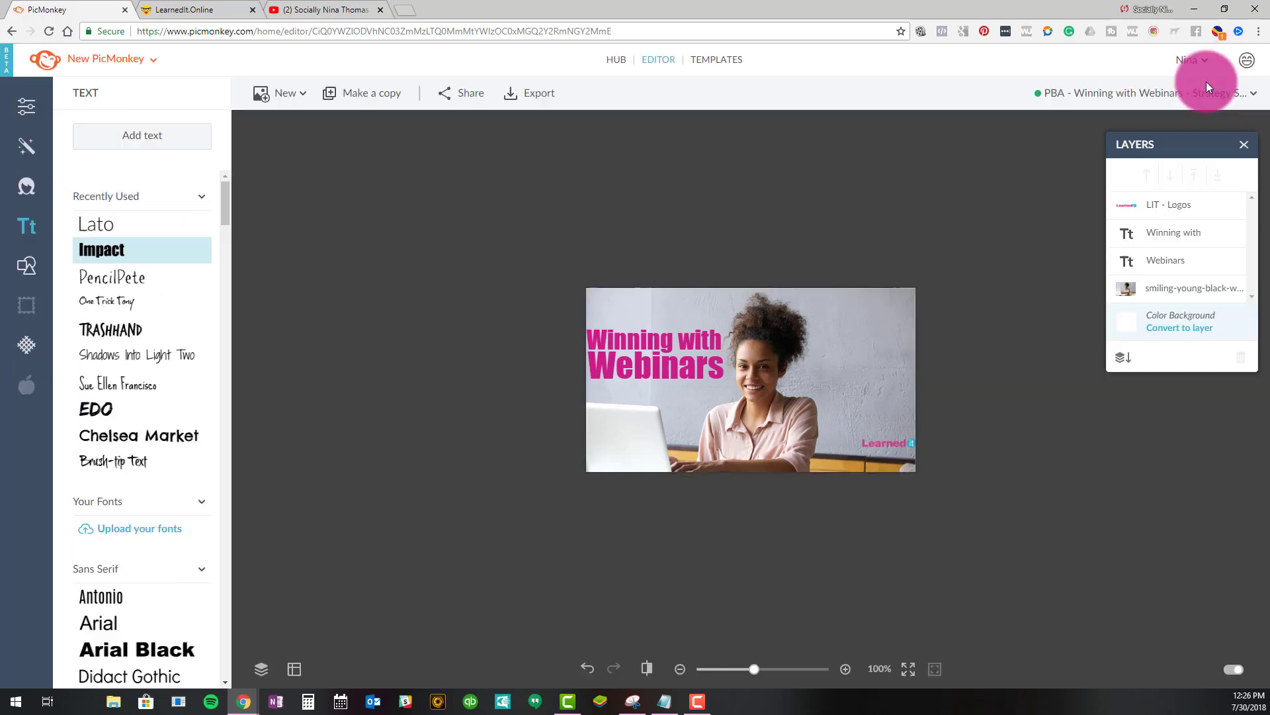
pyautogui.click(616, 60)
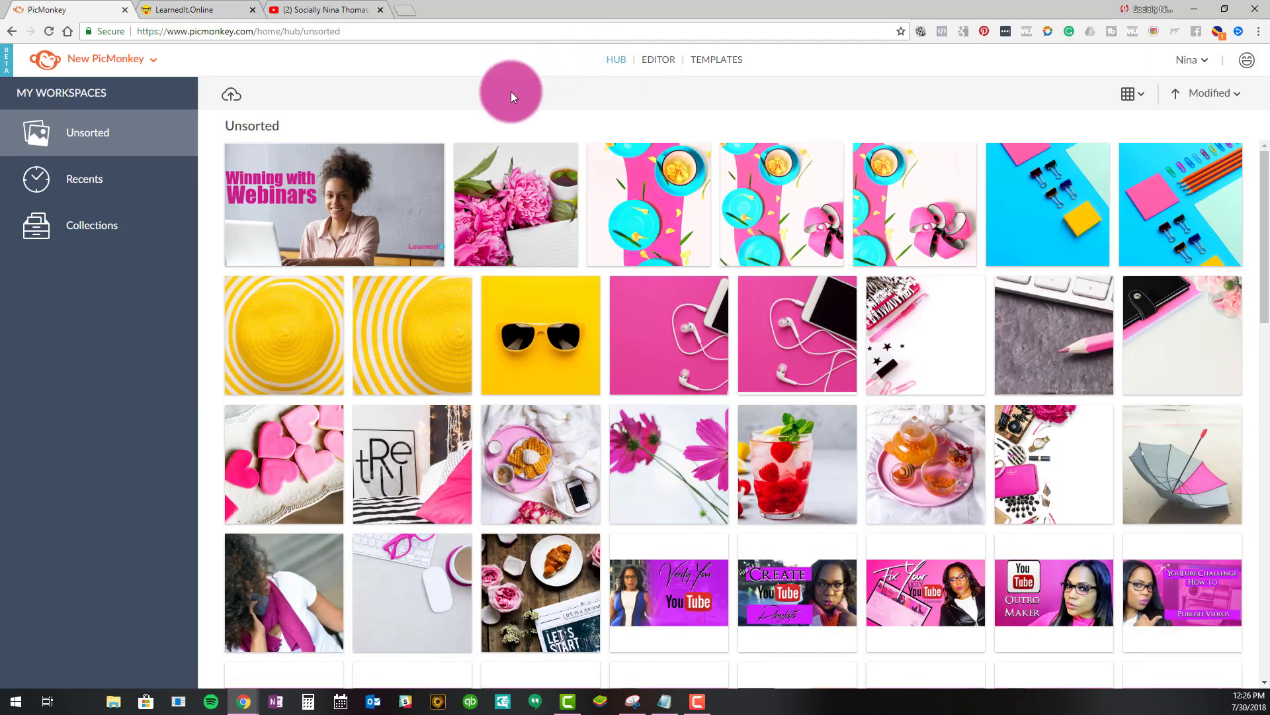
pyautogui.scroll(-8, 829, 411)
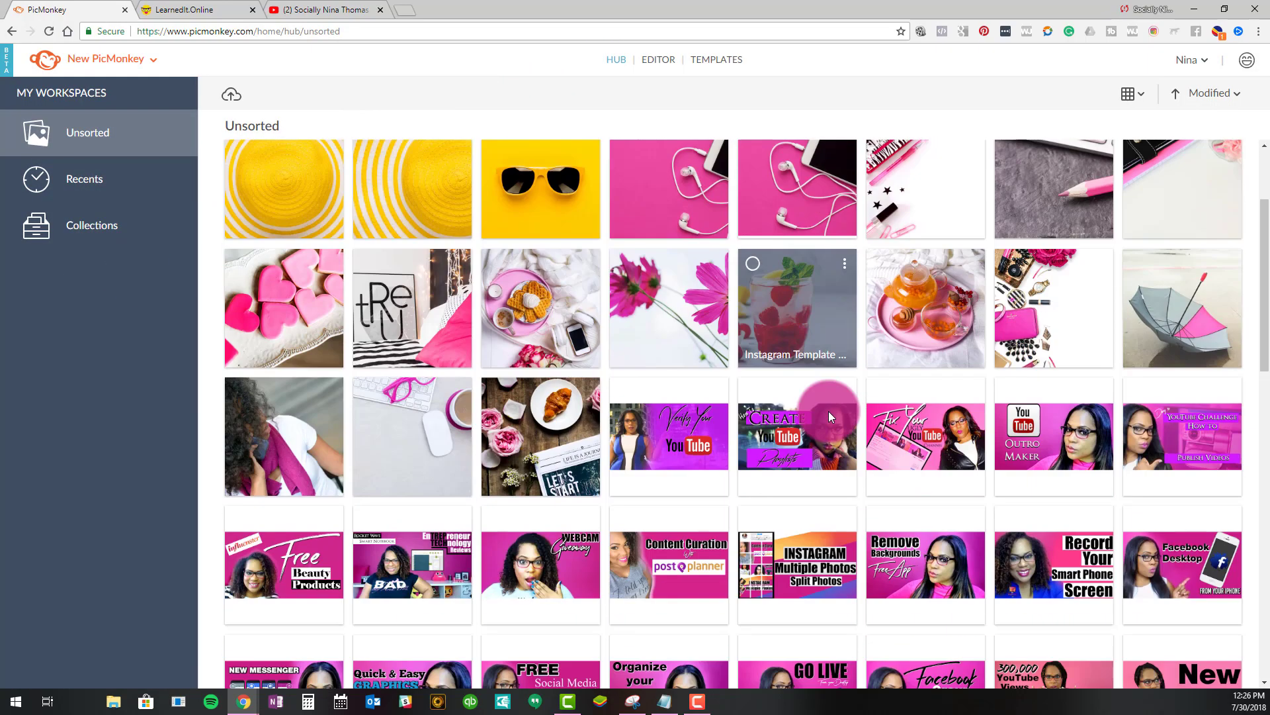
pyautogui.scroll(-5, 828, 410)
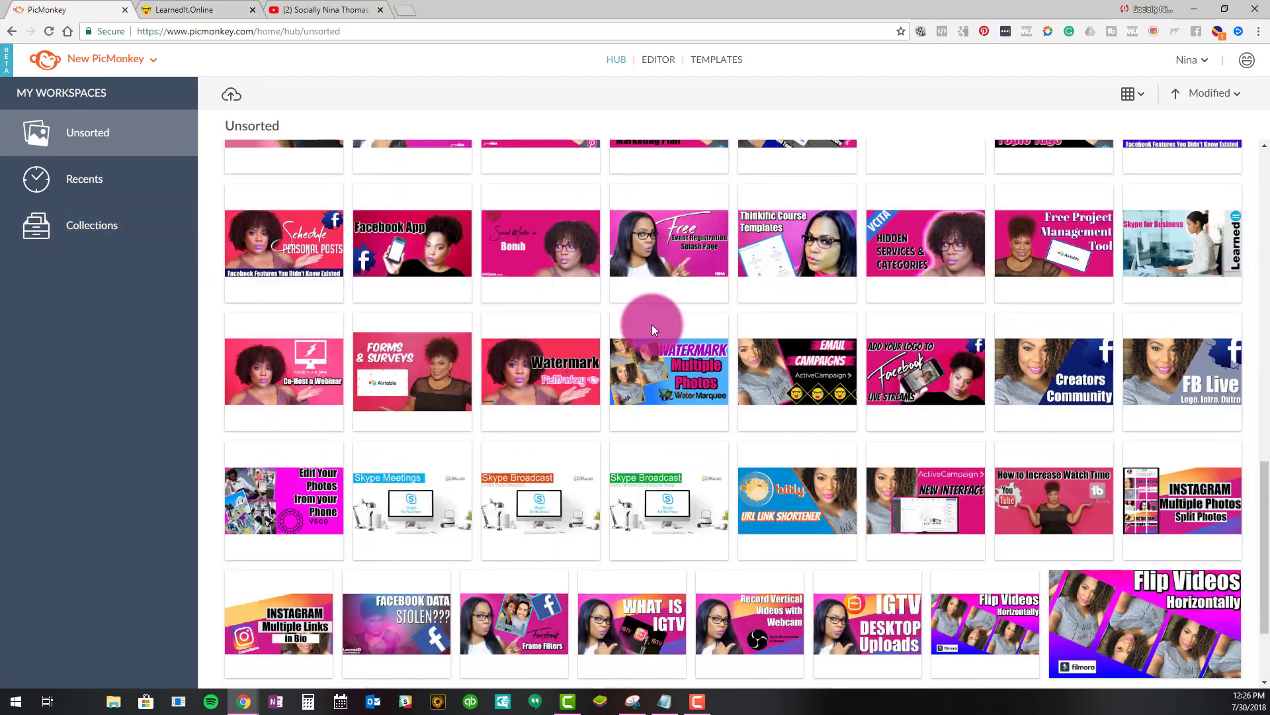
pyautogui.scroll(-7, 701, 340)
pyautogui.scroll(-15, 701, 339)
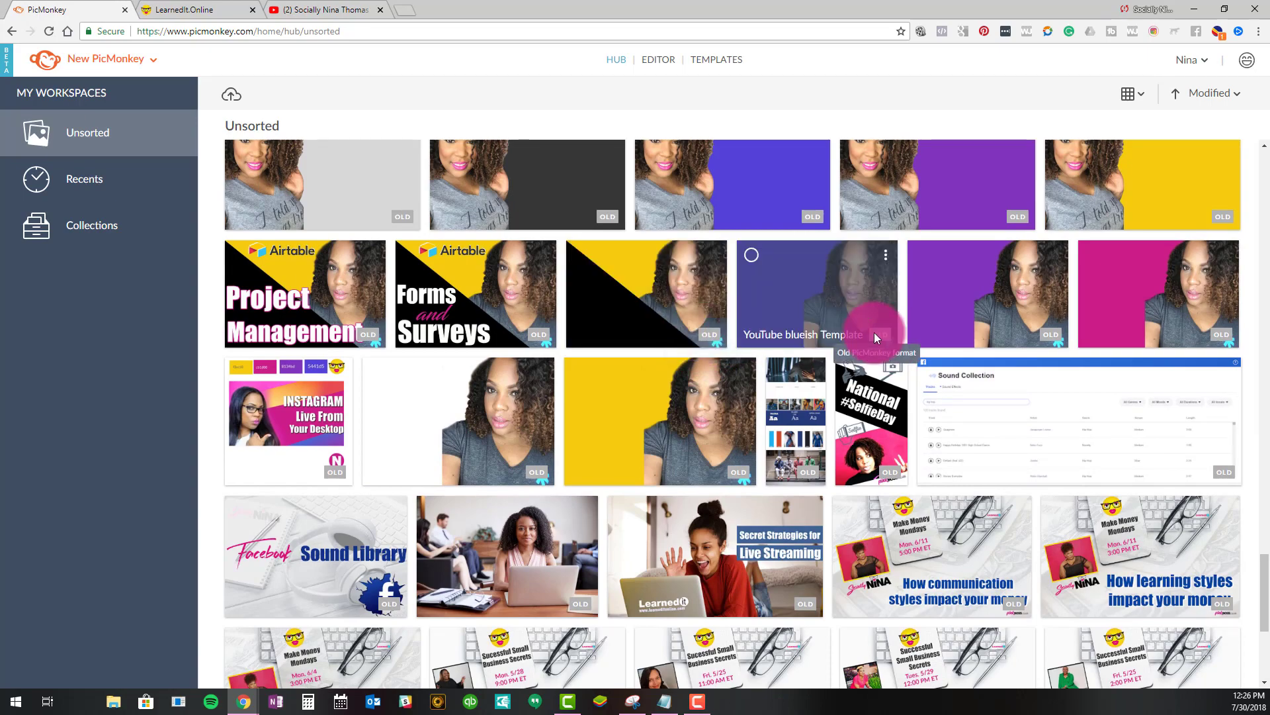
pyautogui.scroll(12, 1006, 336)
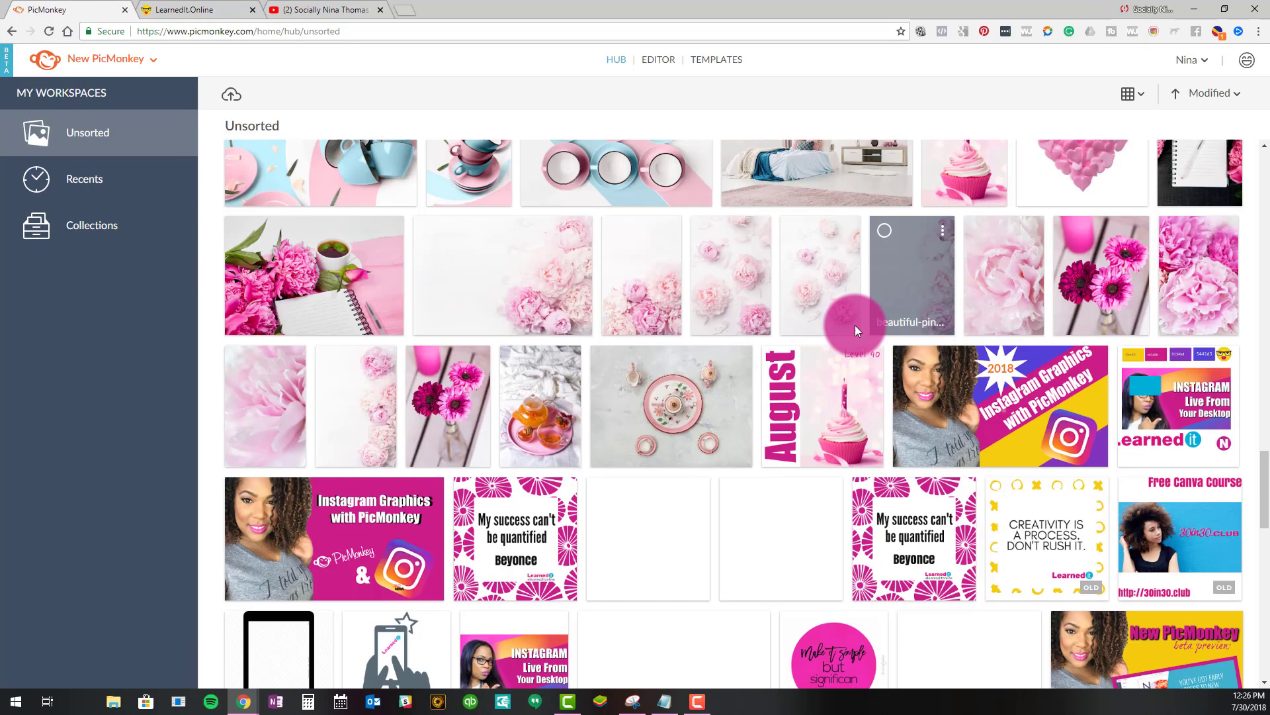
pyautogui.scroll(-15, 841, 329)
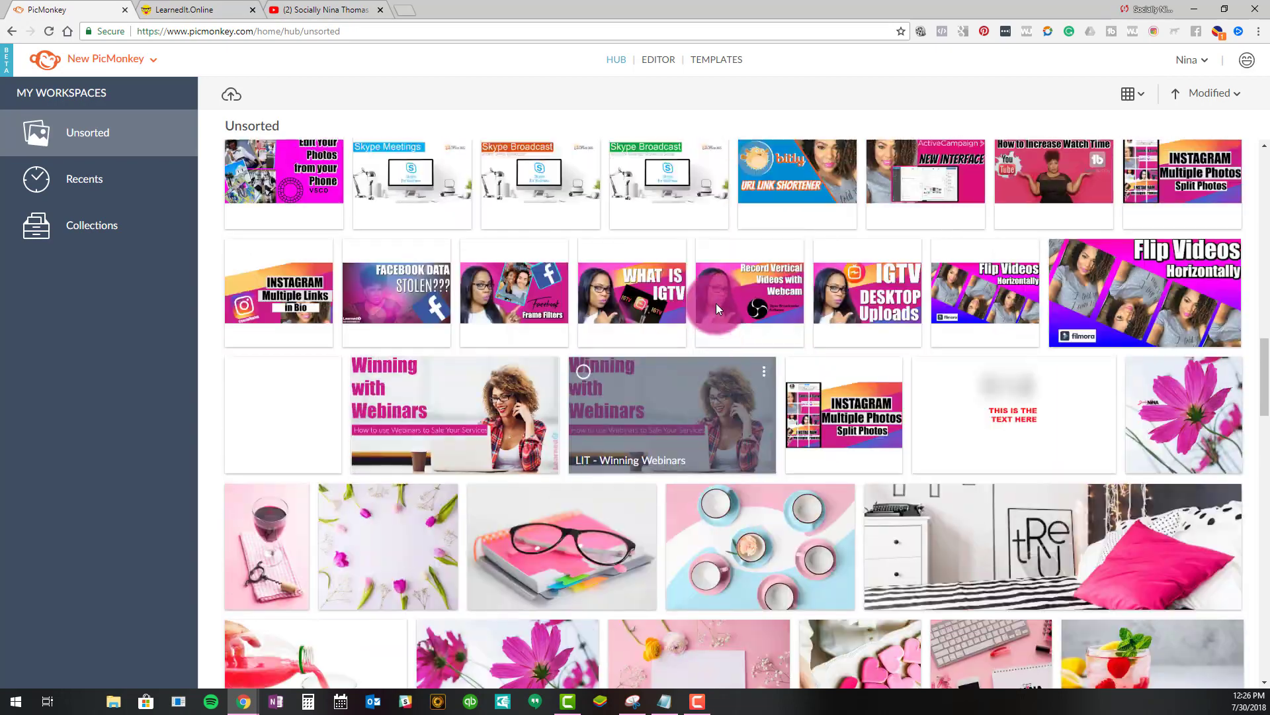
pyautogui.scroll(15, 716, 303)
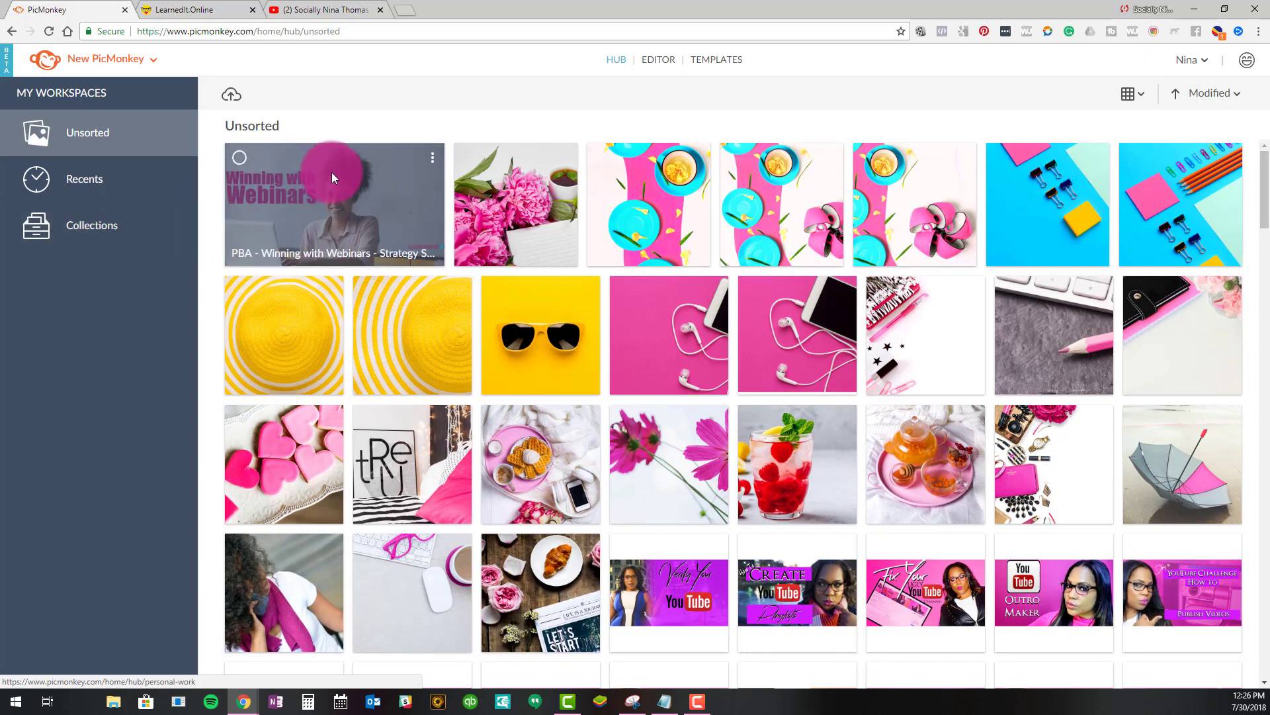
# Move the "PBA - Winning with Webinars" thumbnail from Unsorted into the Pink Boss Academy collection
pyautogui.click(238, 159)
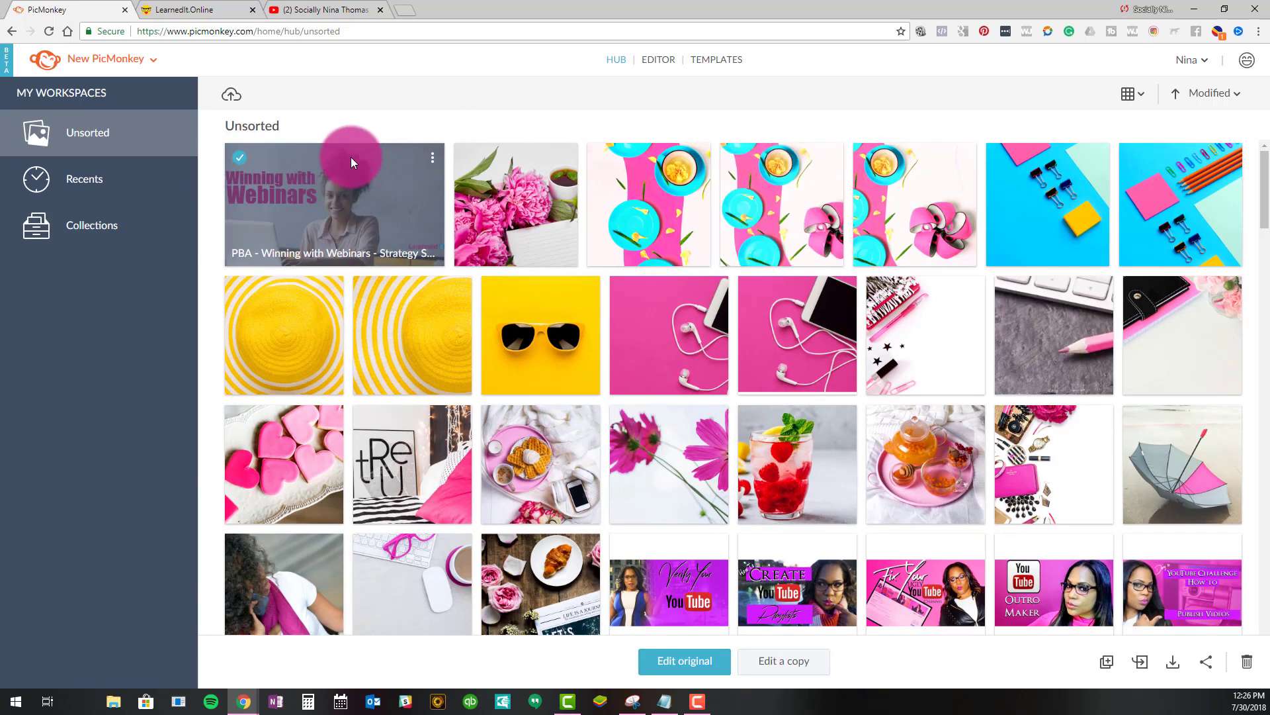
pyautogui.click(1140, 662)
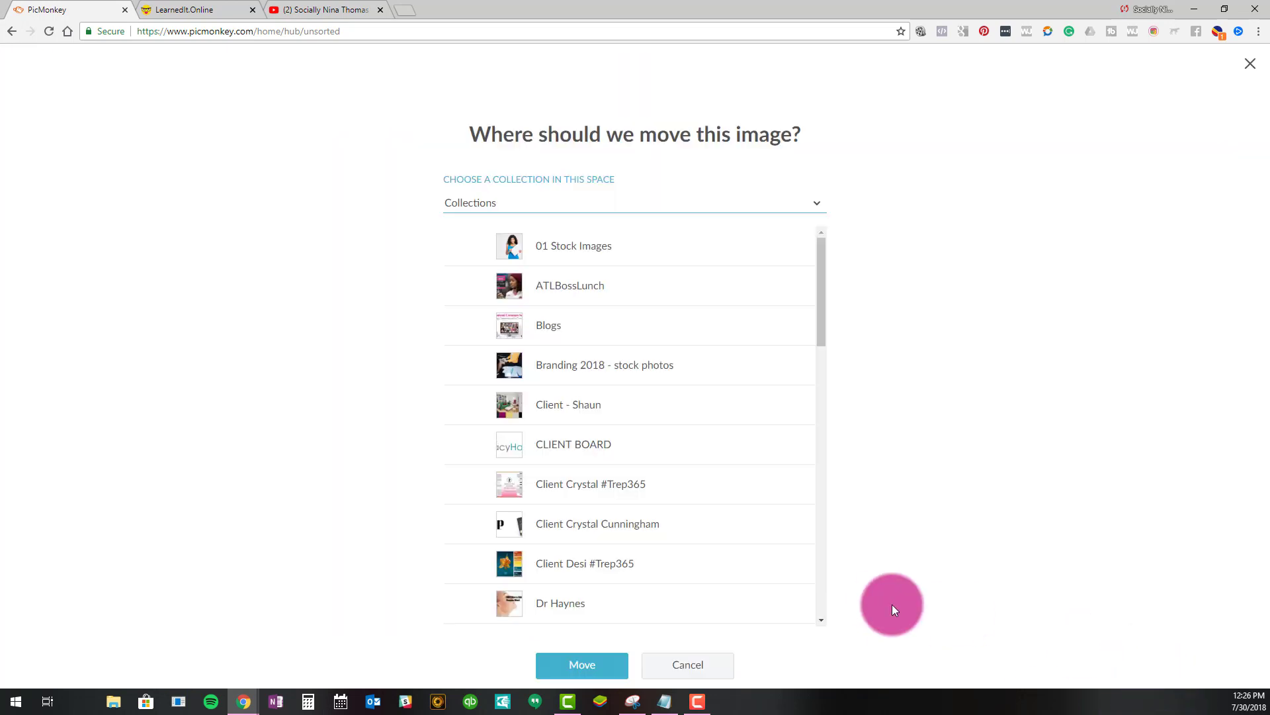
pyautogui.scroll(-5, 707, 374)
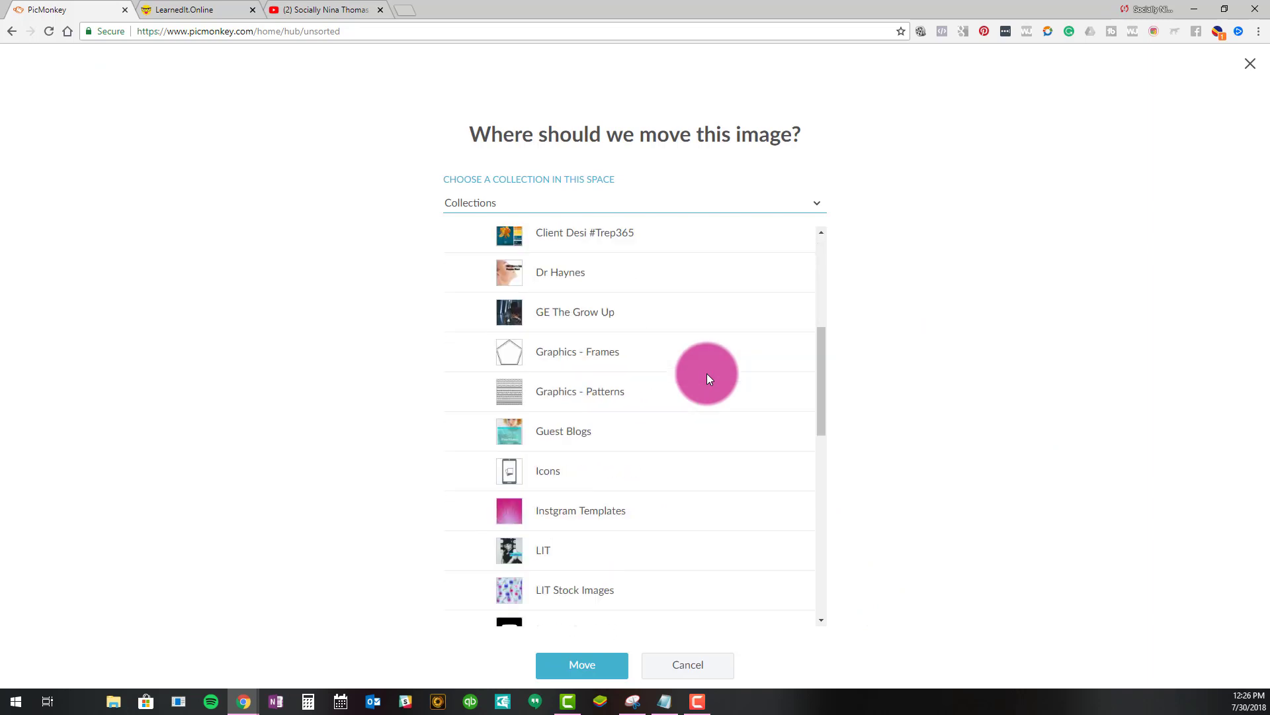
pyautogui.scroll(-3, 707, 378)
pyautogui.scroll(-5, 701, 376)
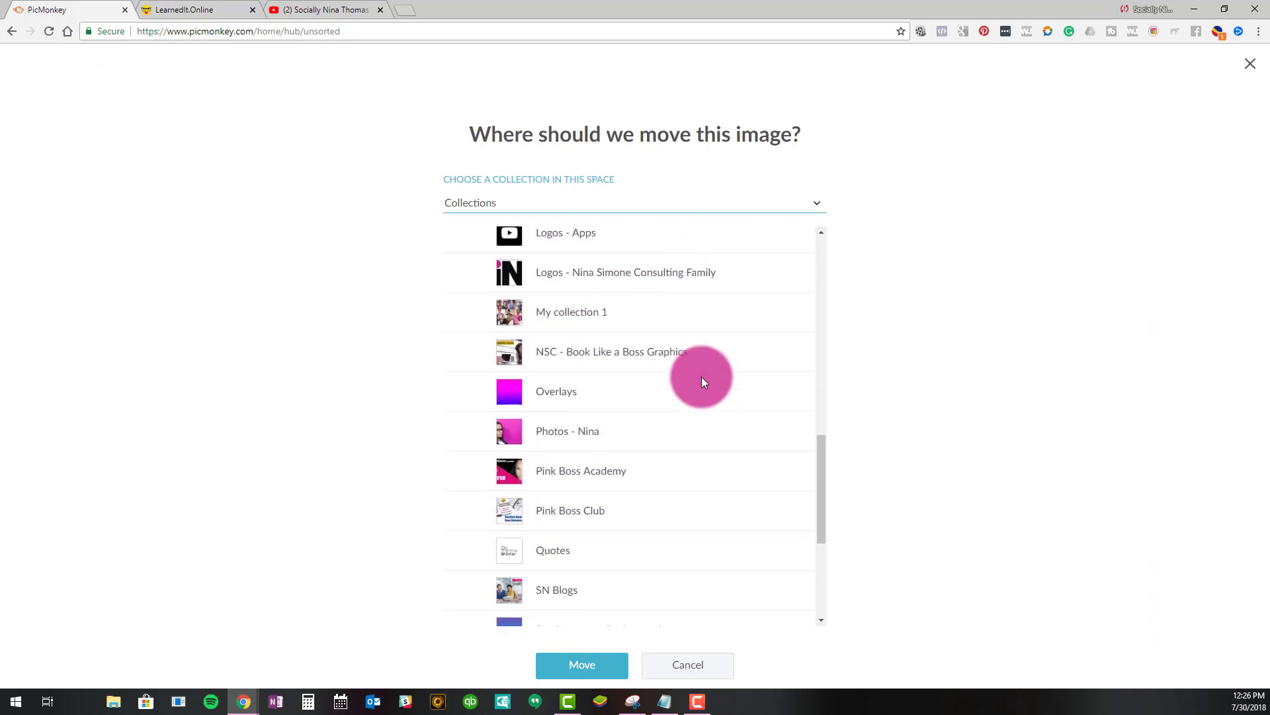
pyautogui.scroll(-1, 701, 376)
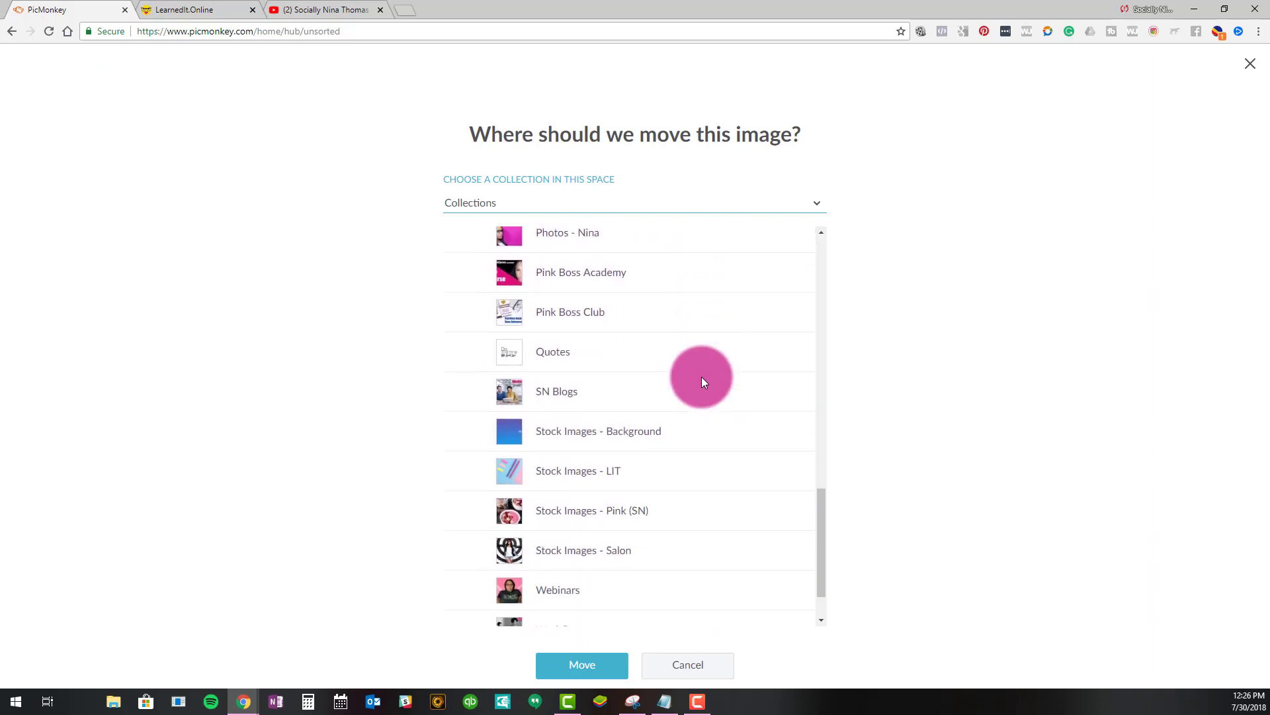
pyautogui.click(602, 281)
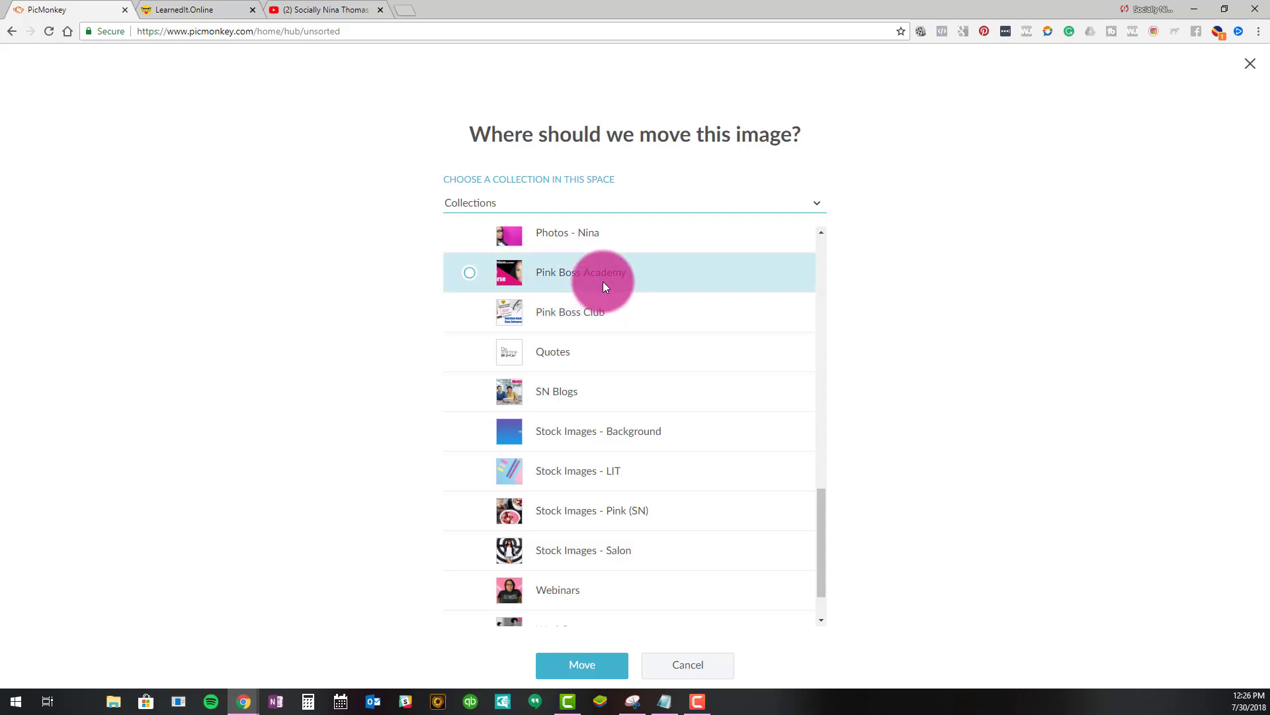
pyautogui.click(585, 665)
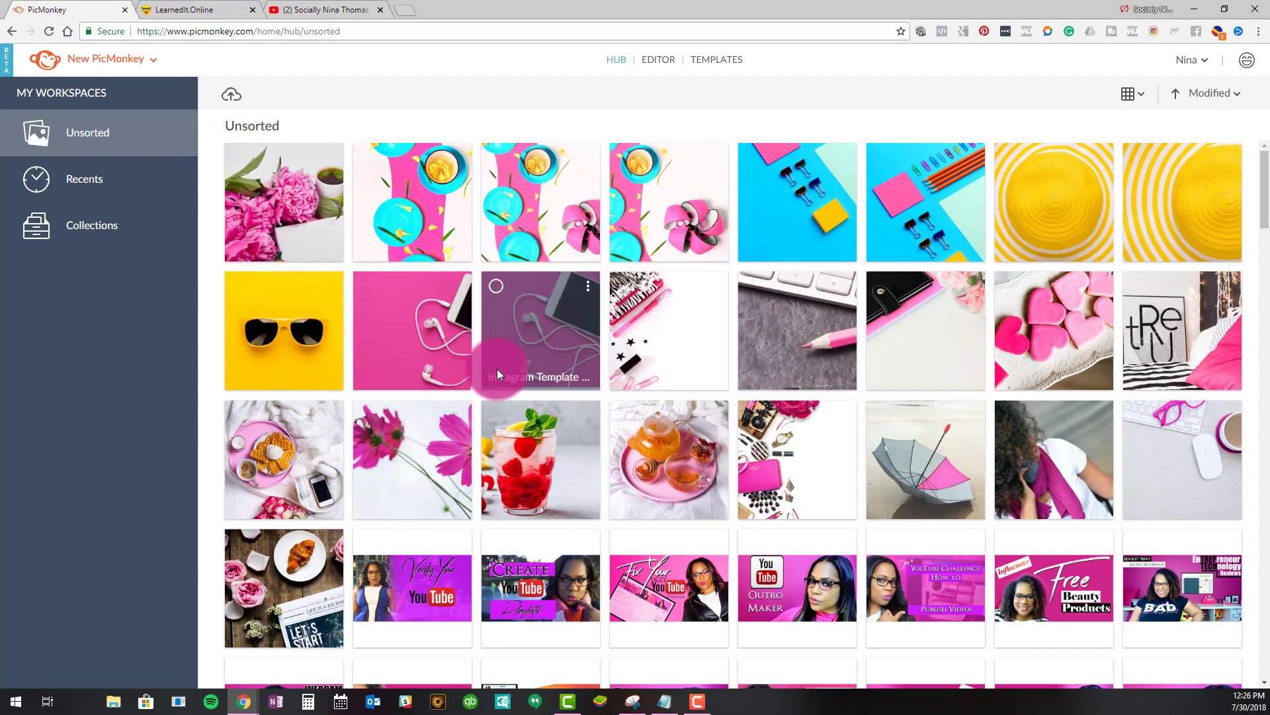
# Rename the Pink Boss Academy collection as "LIT - Course Thumbnails"
pyautogui.scroll(-10, 489, 367)
pyautogui.click(93, 244)
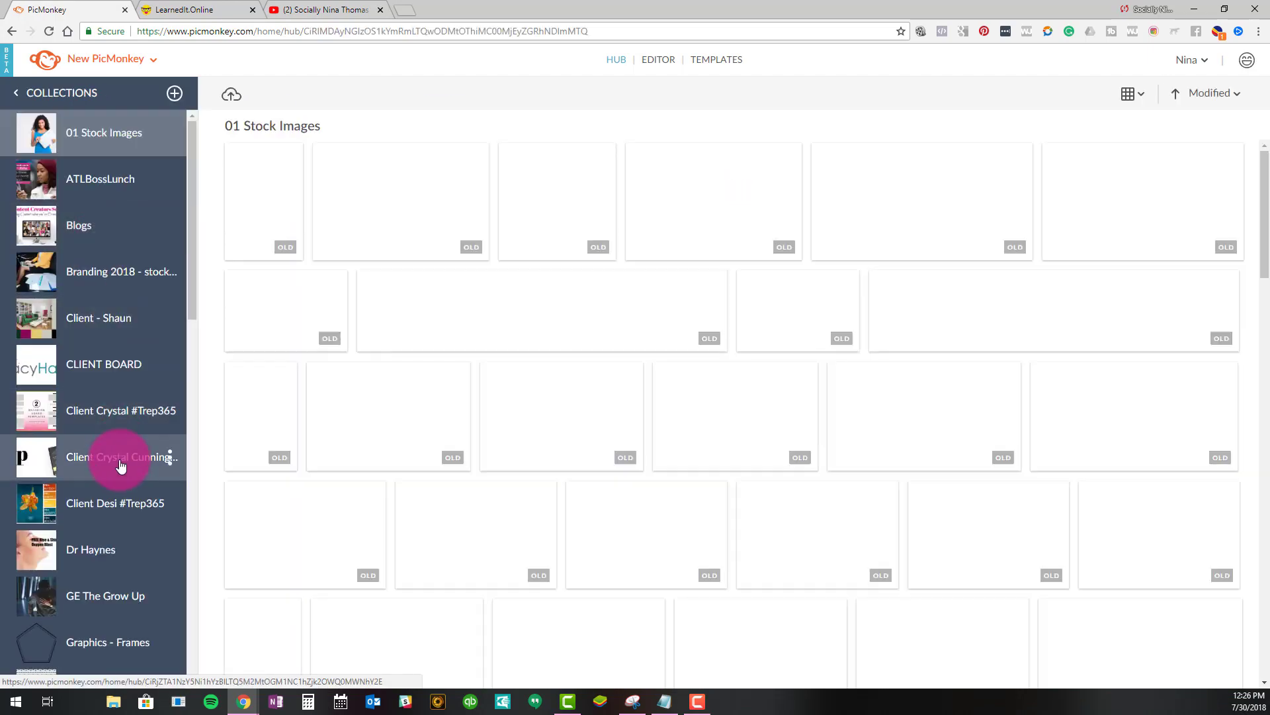
pyautogui.scroll(-5, 122, 457)
pyautogui.scroll(-12, 127, 462)
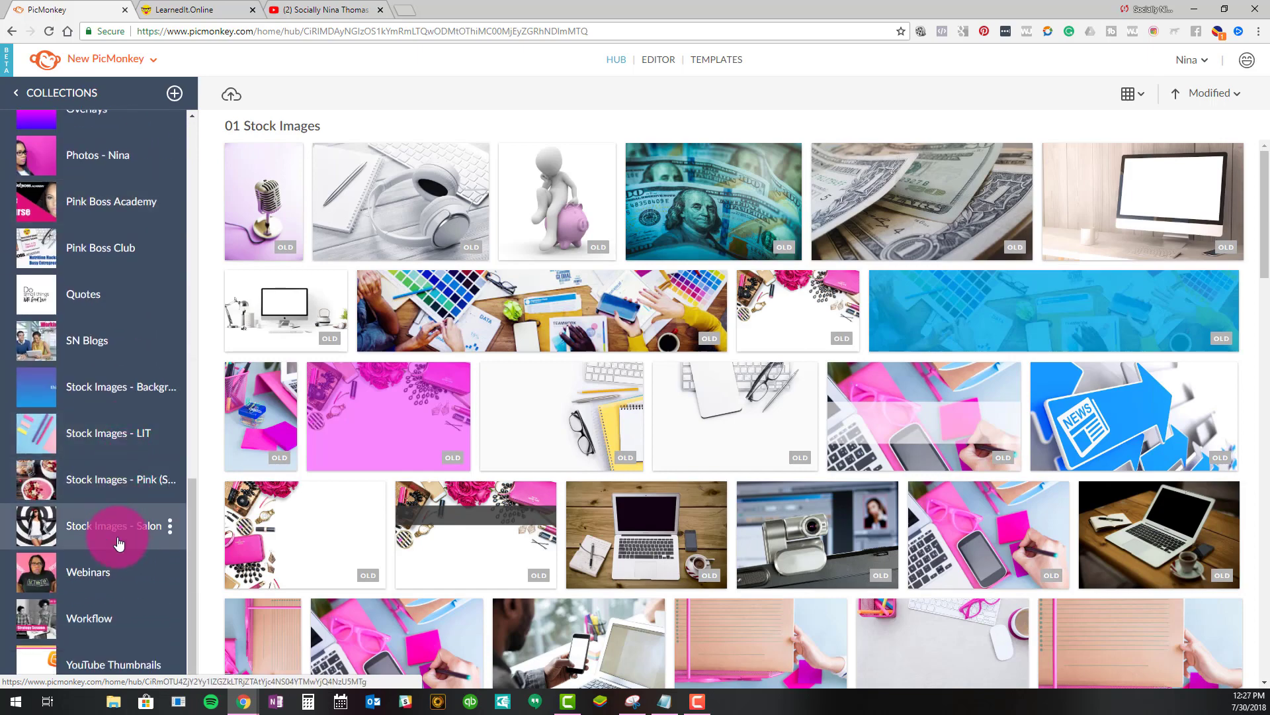
pyautogui.click(170, 199)
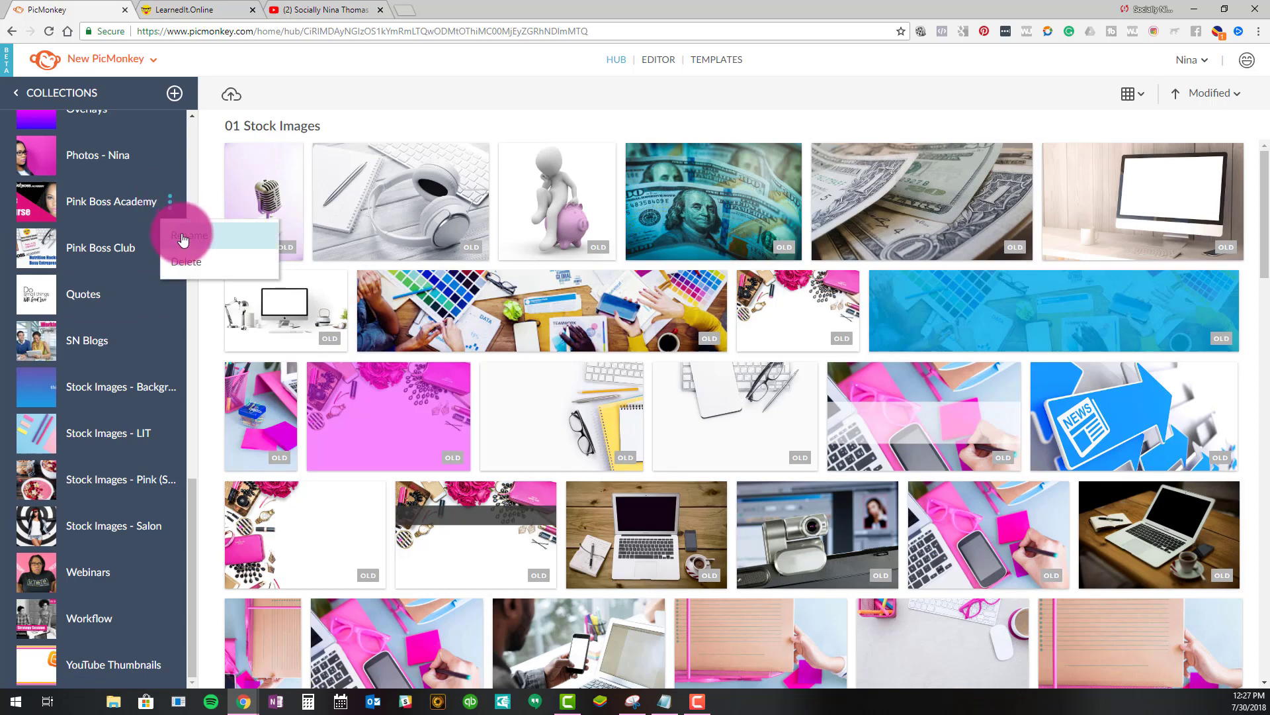
pyautogui.click(184, 237)
pyautogui.hotkey('ctrl', 'a')
pyautogui.write('LIT - ')
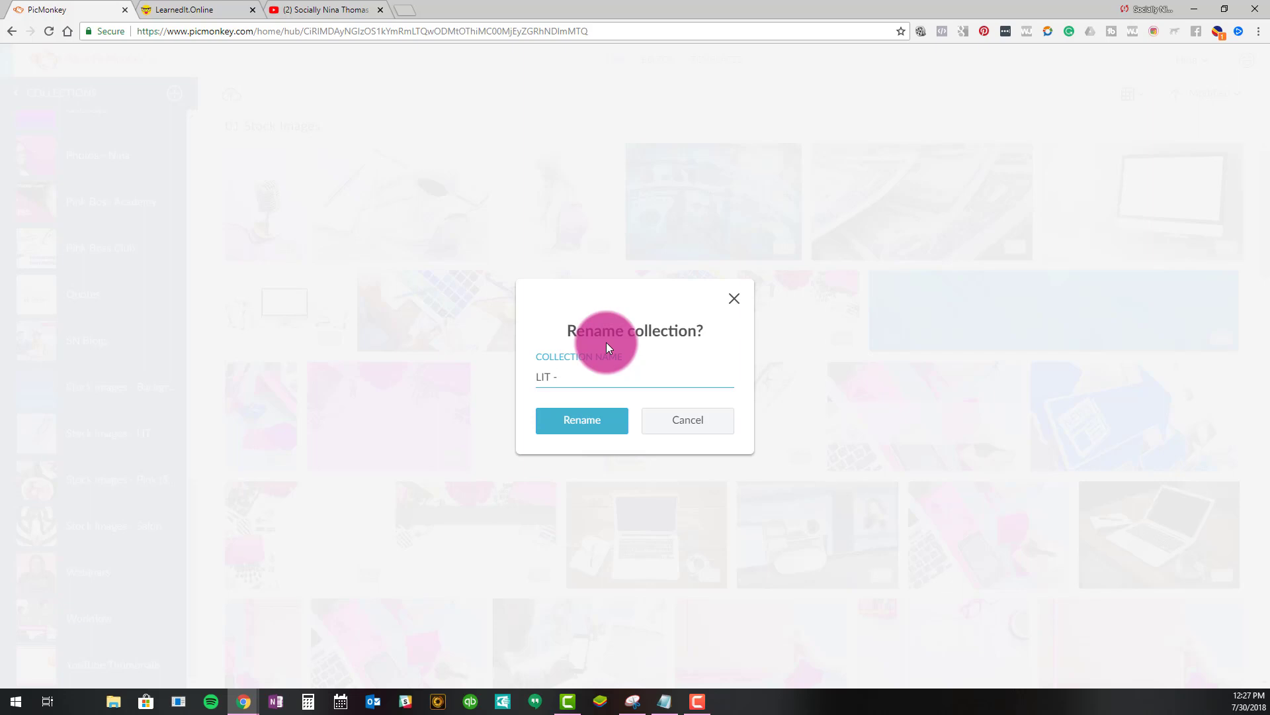
pyautogui.write('Course Thumbnails')
pyautogui.press('Return')
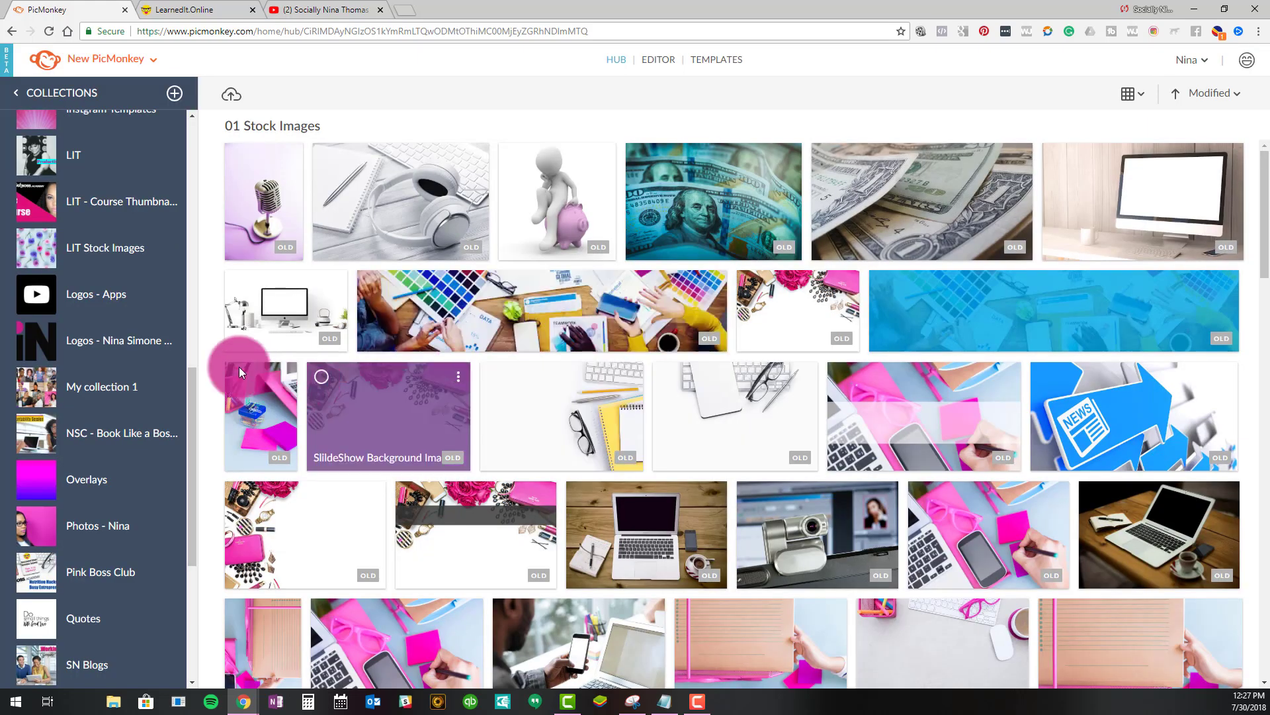
# Open the "LIT - Course Thumbnails" collection and look through its course thumbnails
pyautogui.click(126, 202)
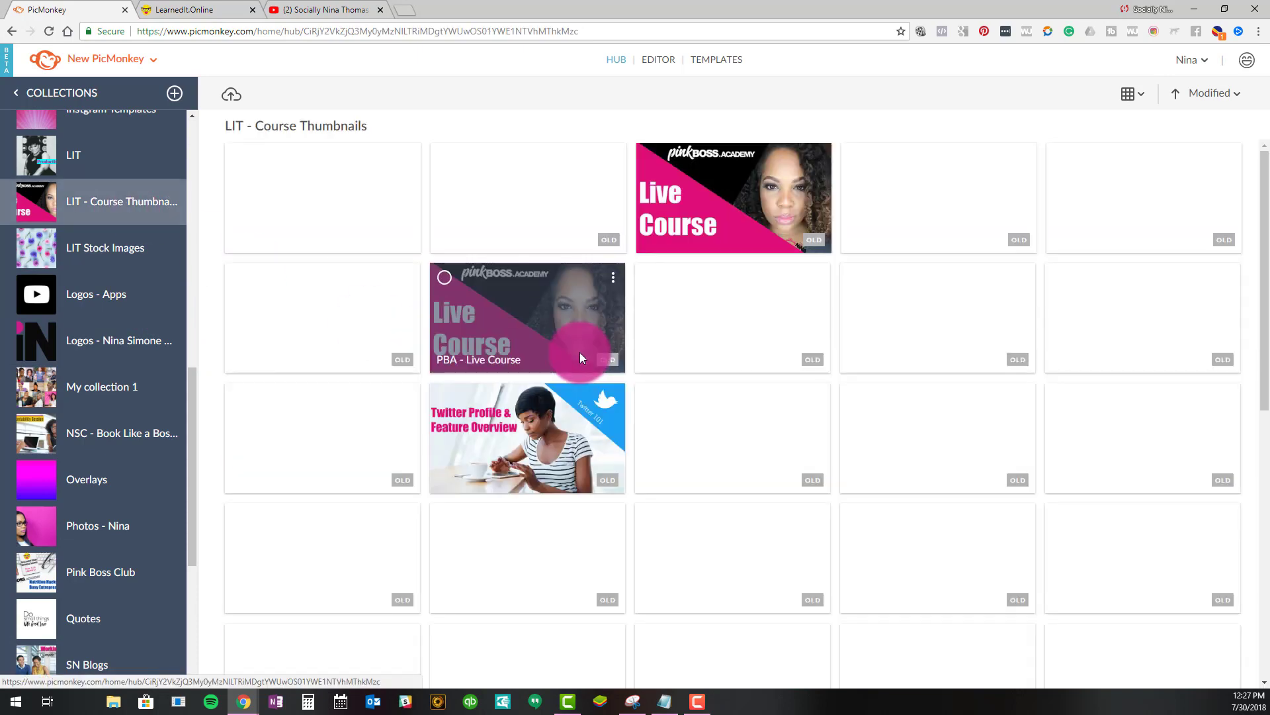
pyautogui.scroll(-3, 578, 352)
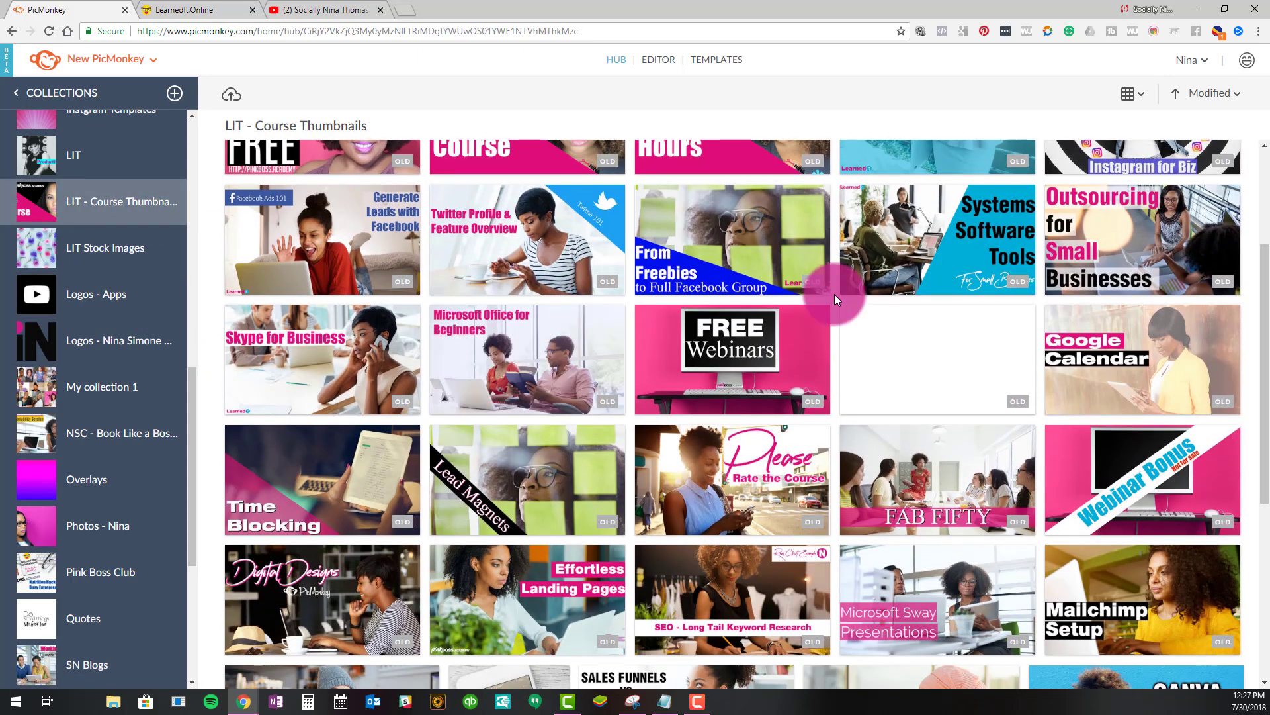
pyautogui.scroll(-3, 907, 428)
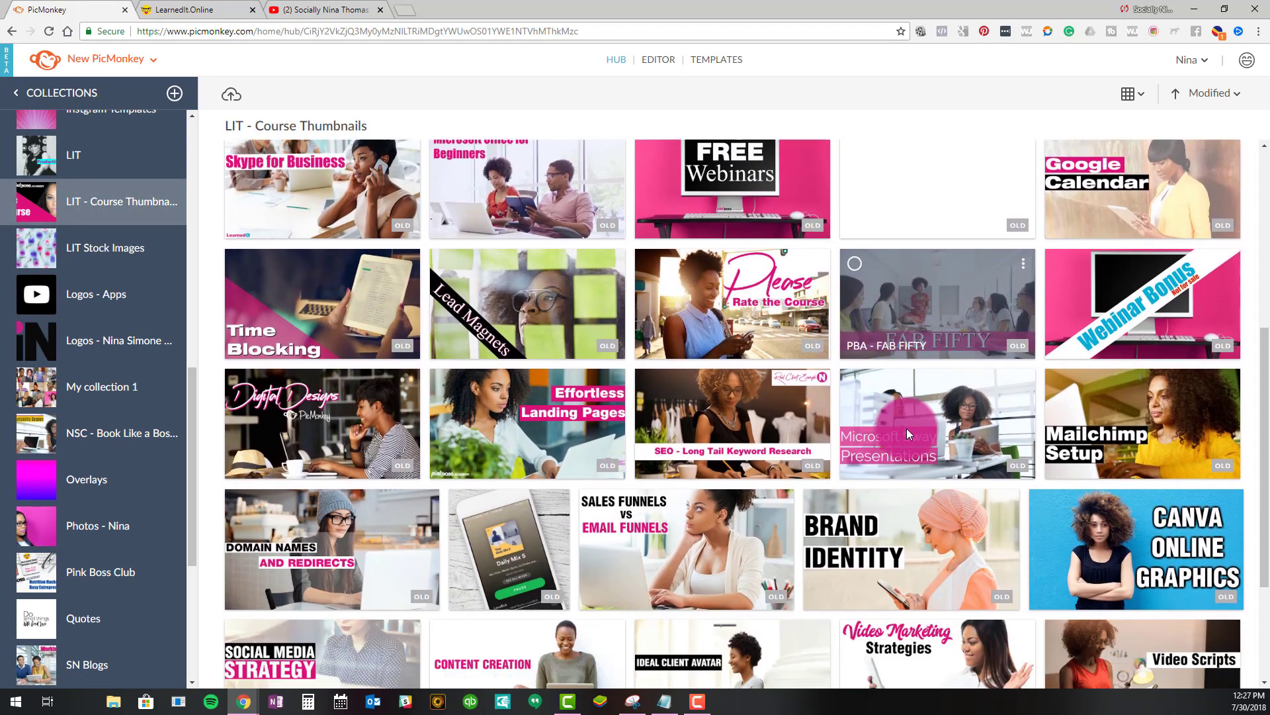
pyautogui.scroll(-3, 907, 427)
pyautogui.scroll(-2, 906, 427)
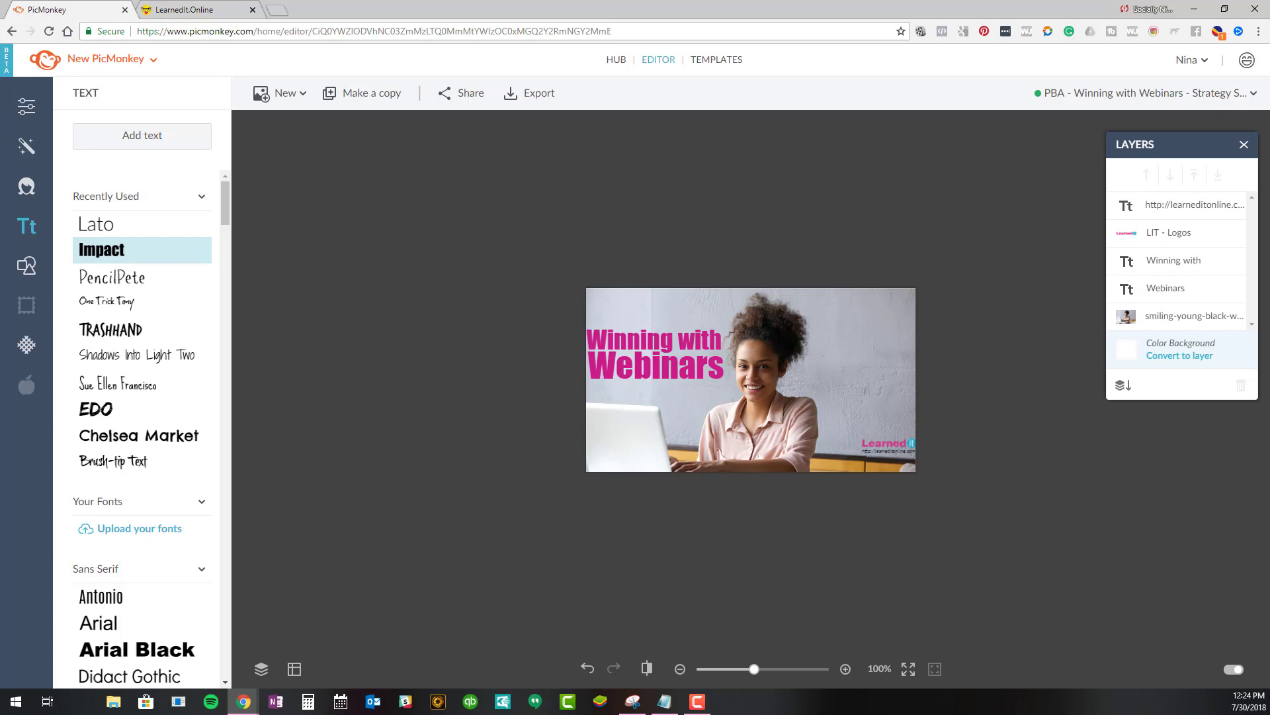
# Open the YouTube channel page youtube.com/sociallynina in a new browser tab
pyautogui.click(279, 11)
pyautogui.write('yo')
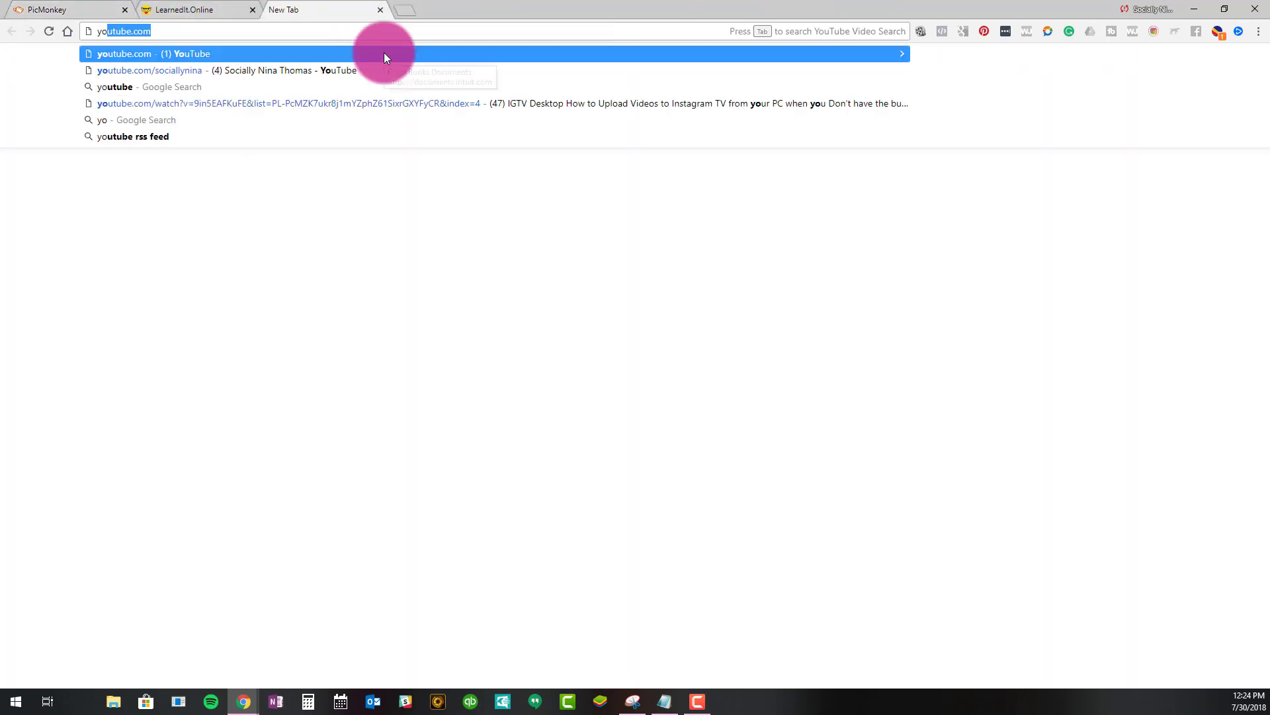
pyautogui.write('utube.com')
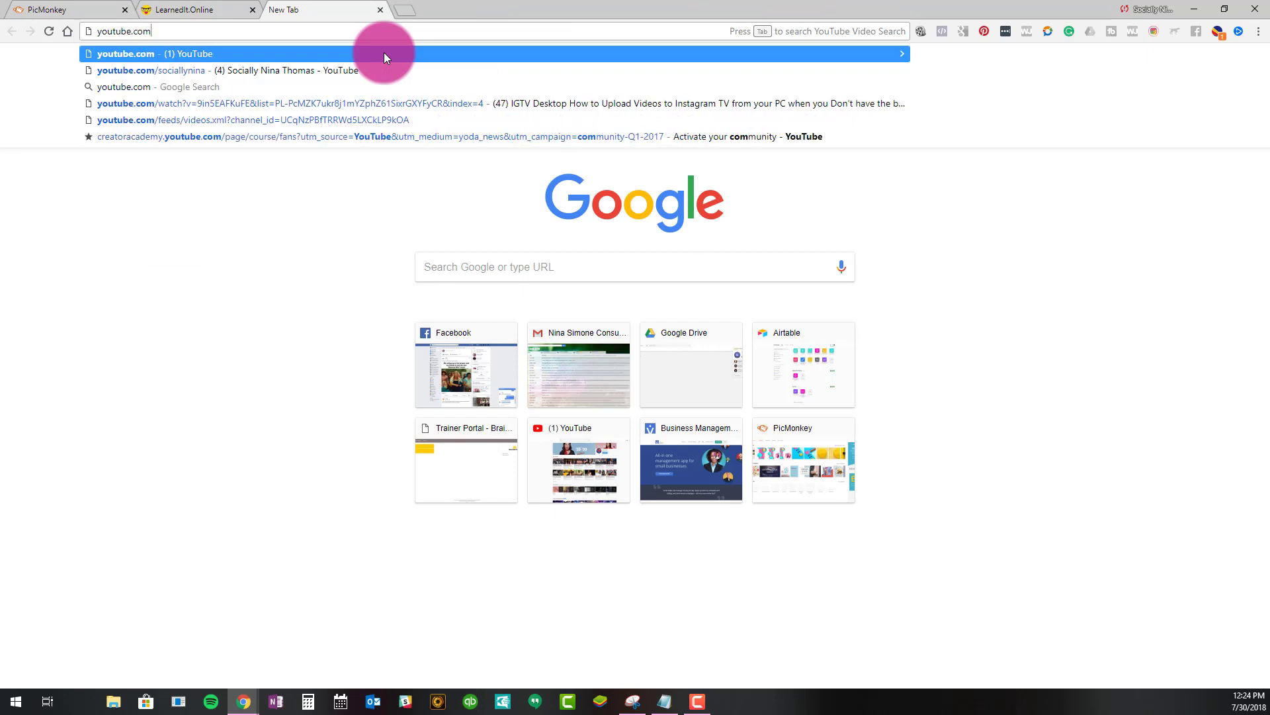
pyautogui.write('/sociallynina')
pyautogui.press('Return')
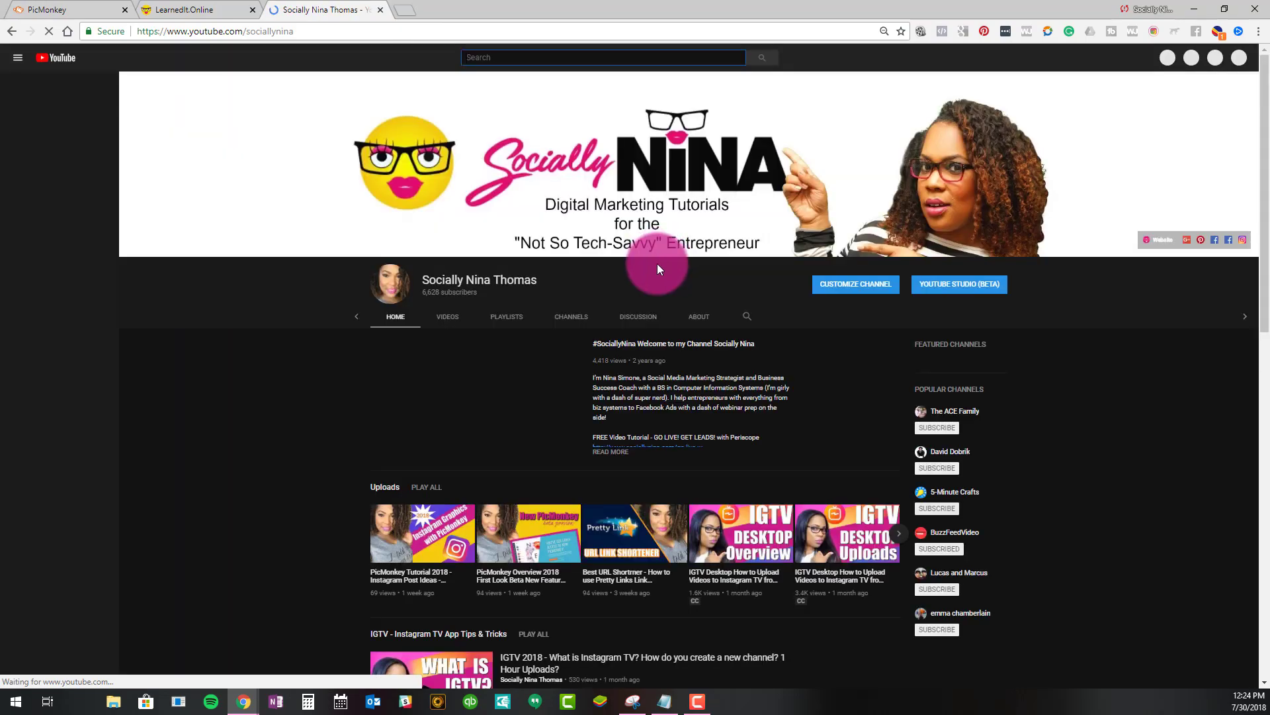
# Look through the channel's home page playlists and browse the videos in the Graphic Design and Editing playlist
pyautogui.scroll(-5, 623, 430)
pyautogui.scroll(-10, 623, 435)
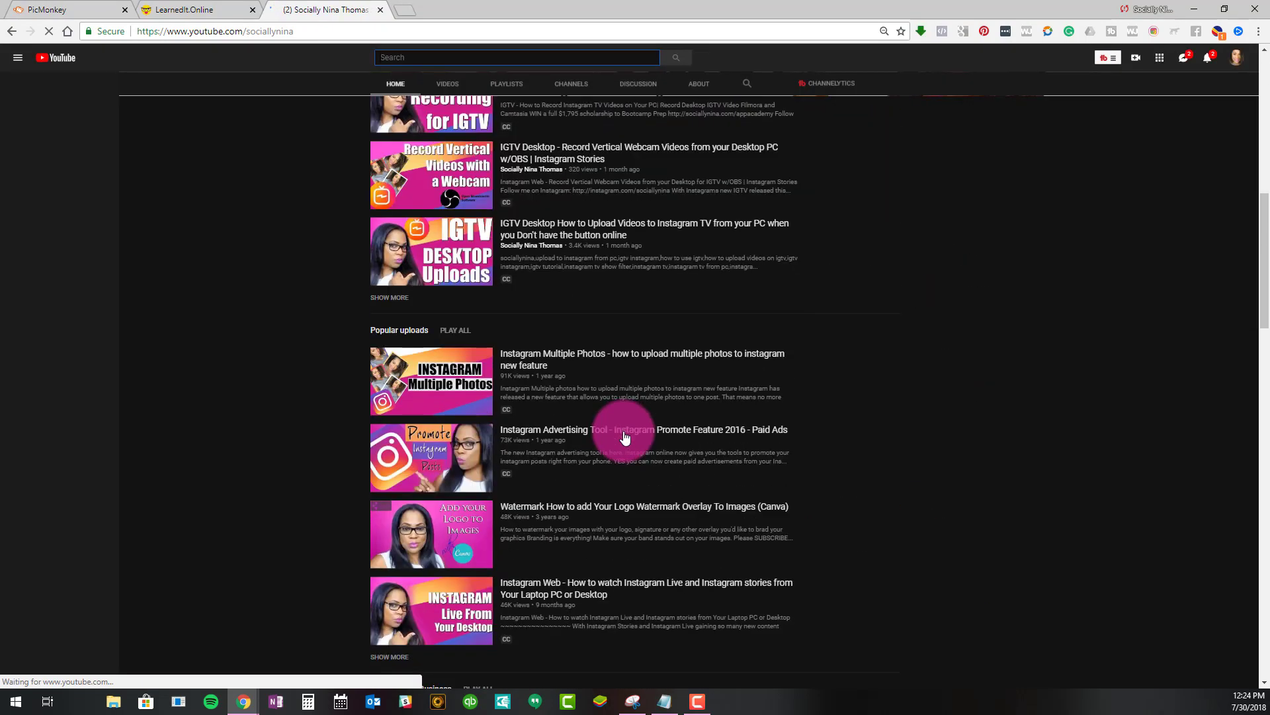
pyautogui.scroll(-9, 622, 438)
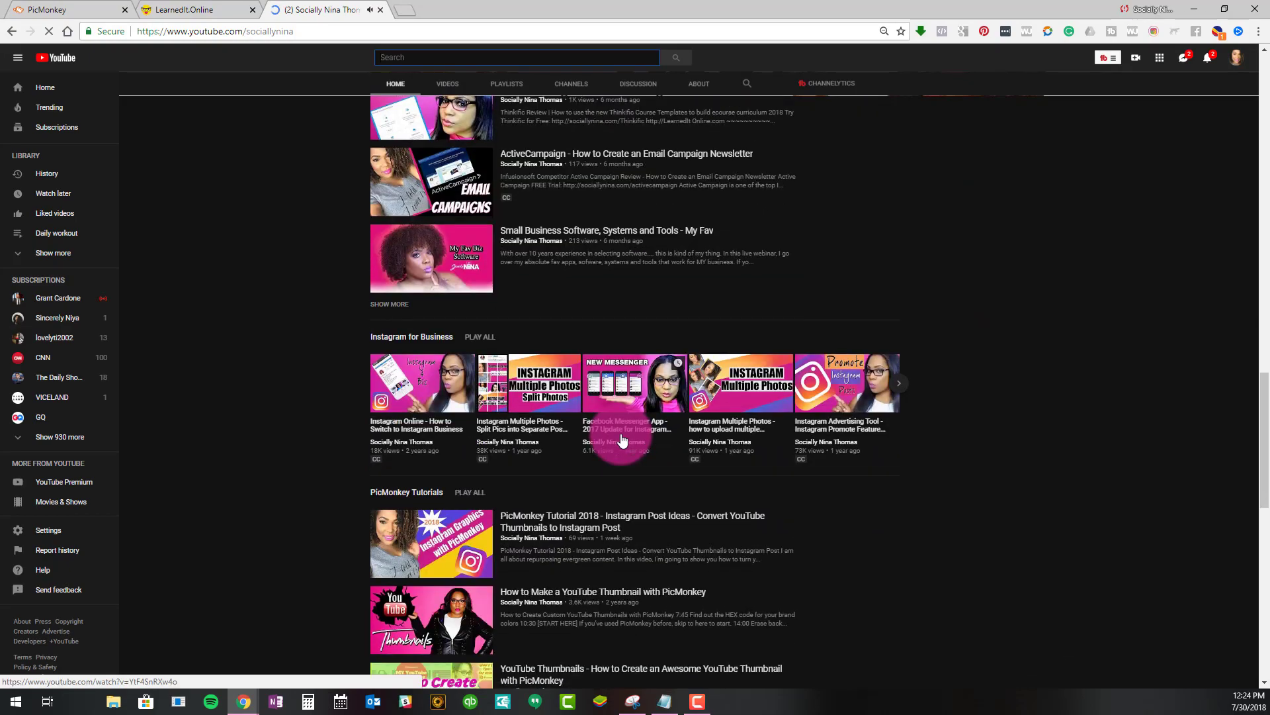
pyautogui.scroll(20, 511, 397)
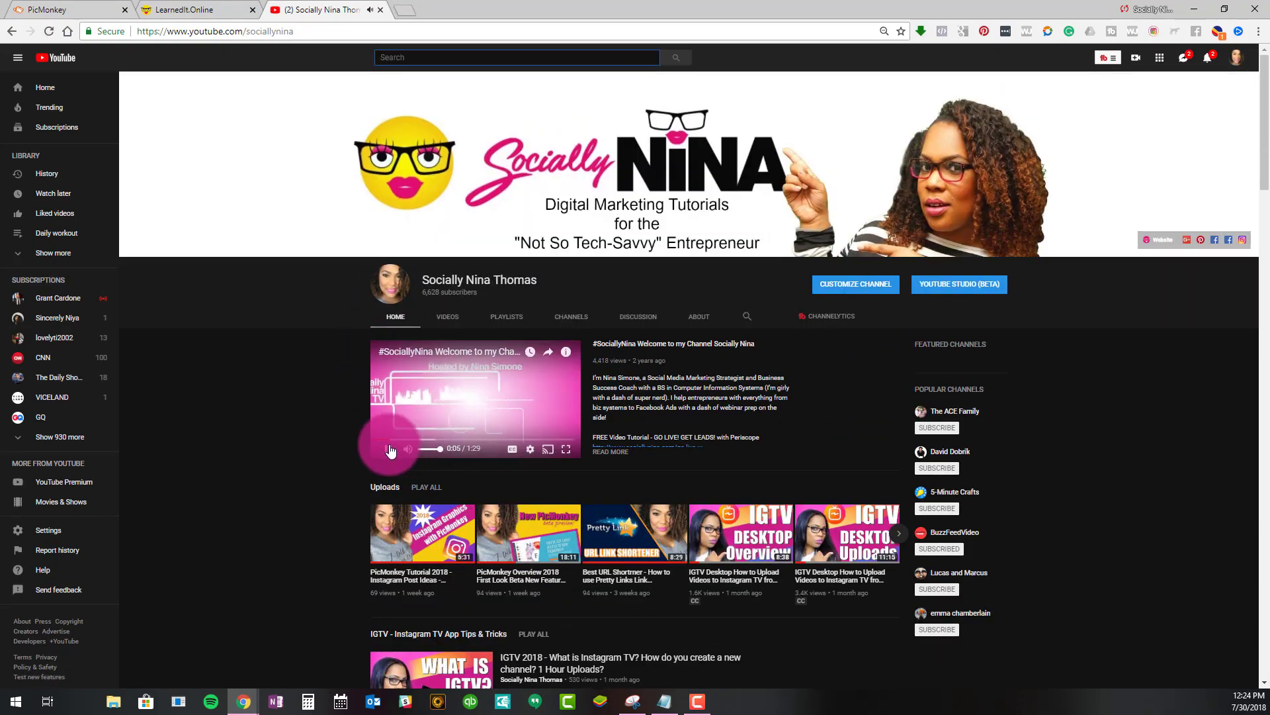
pyautogui.scroll(-10, 605, 536)
pyautogui.scroll(-10, 605, 536)
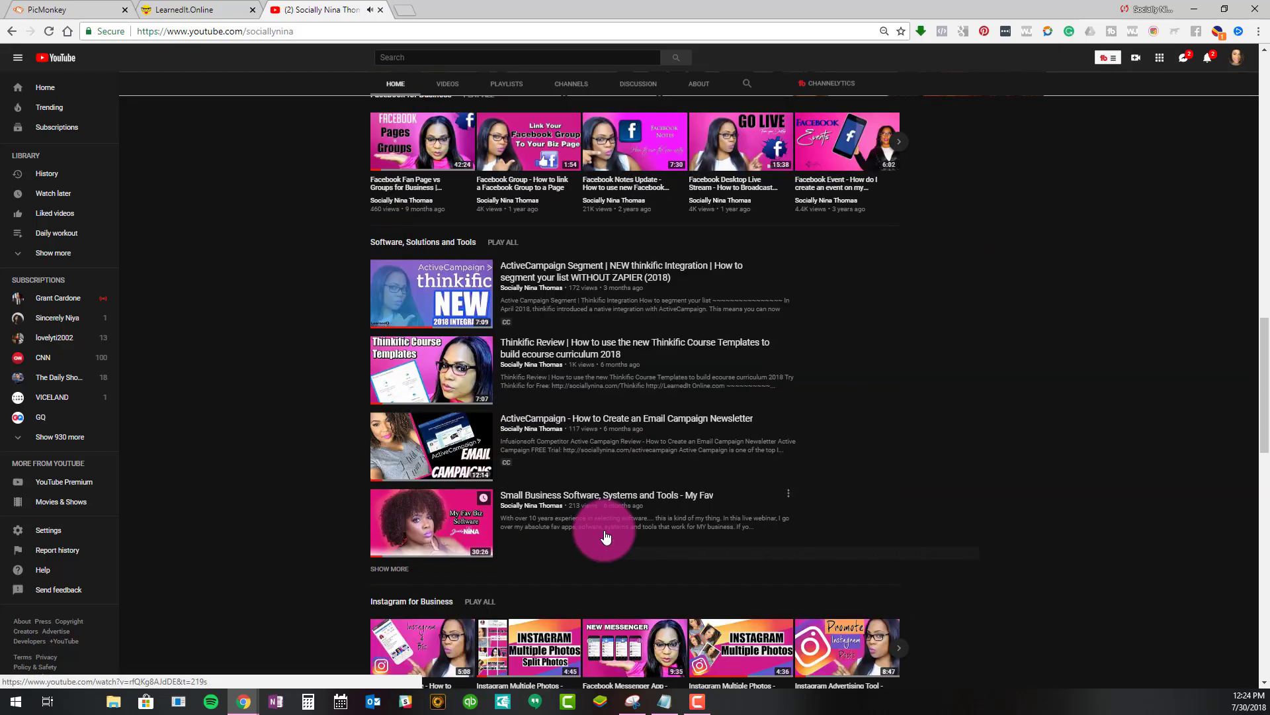
pyautogui.scroll(-10, 605, 536)
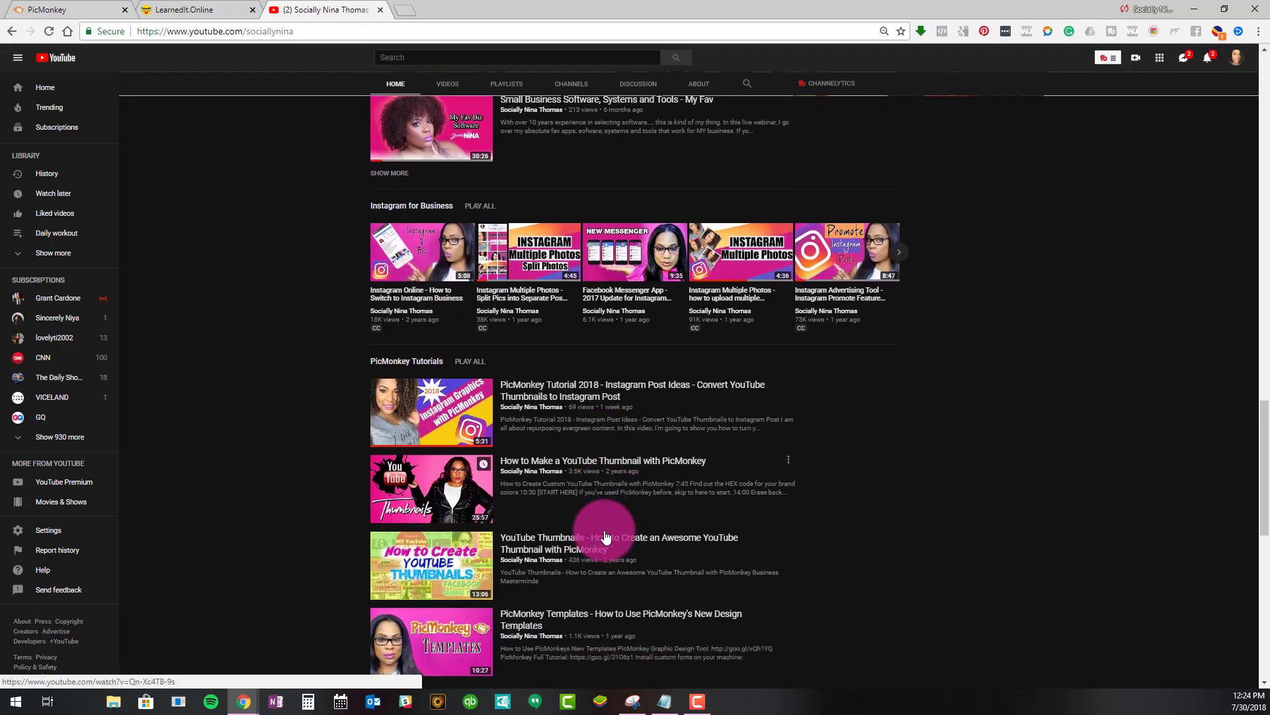
pyautogui.scroll(-5, 604, 530)
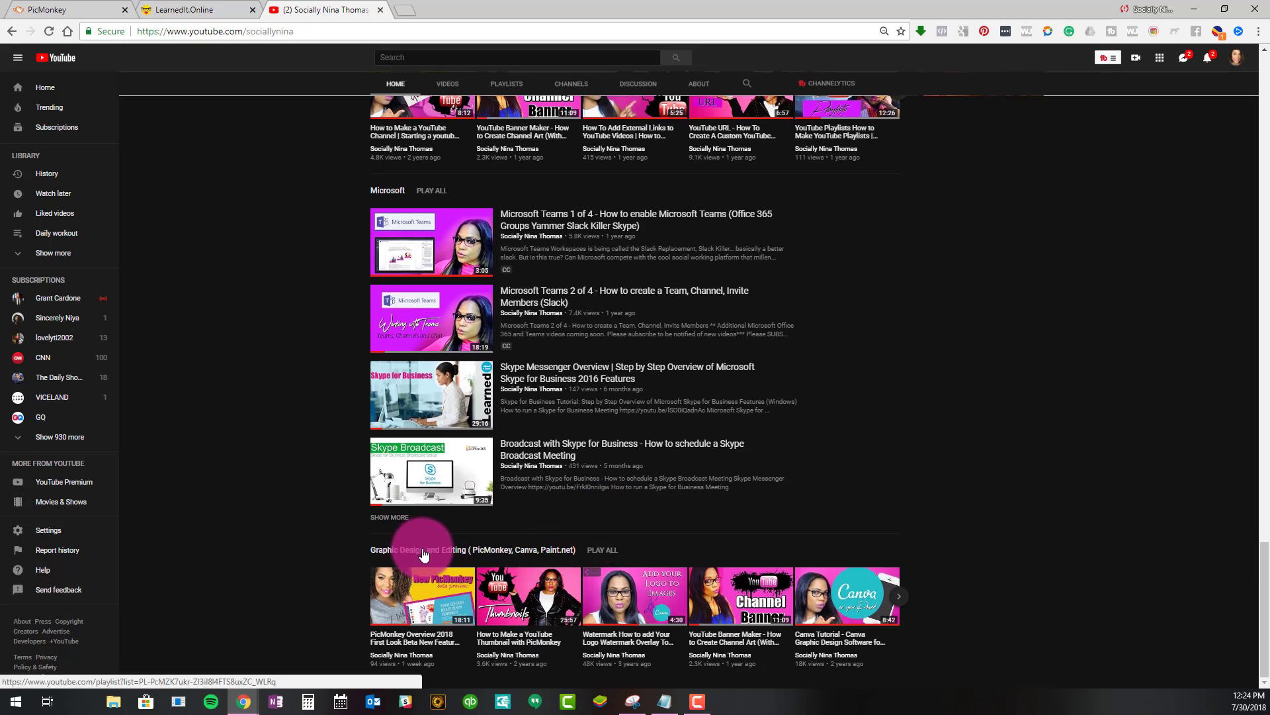
pyautogui.click(901, 605)
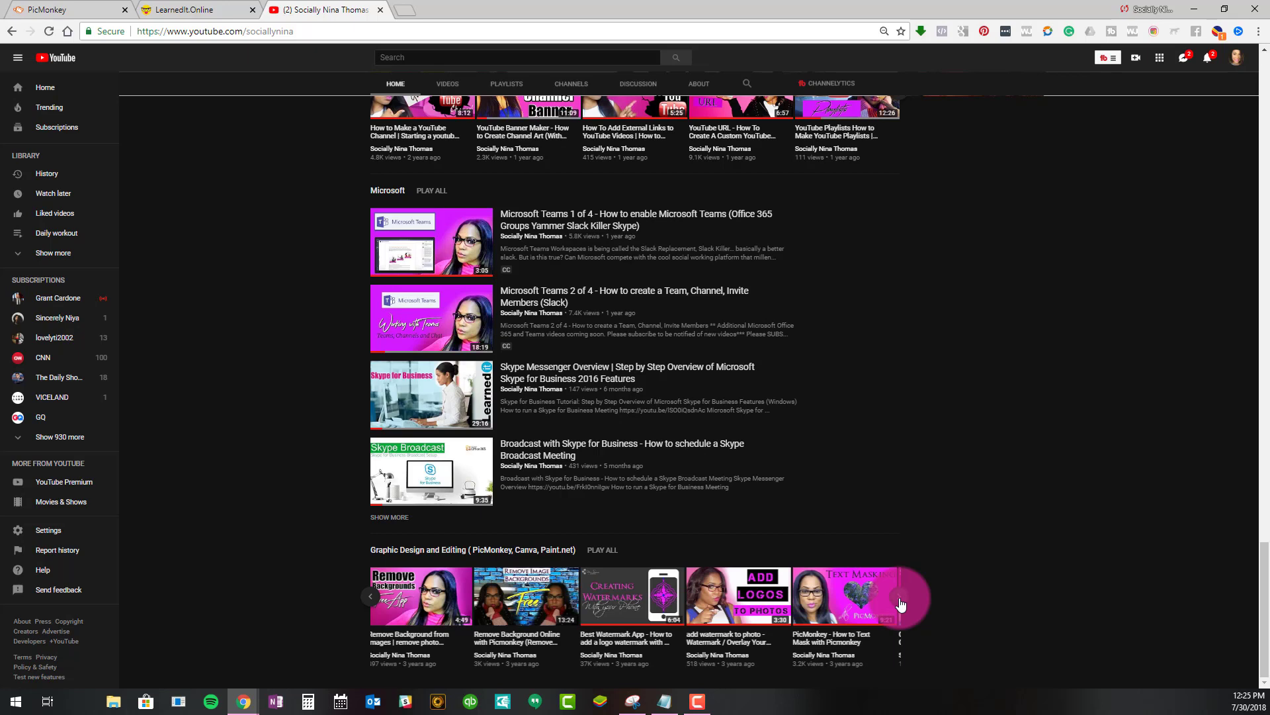
pyautogui.click(902, 604)
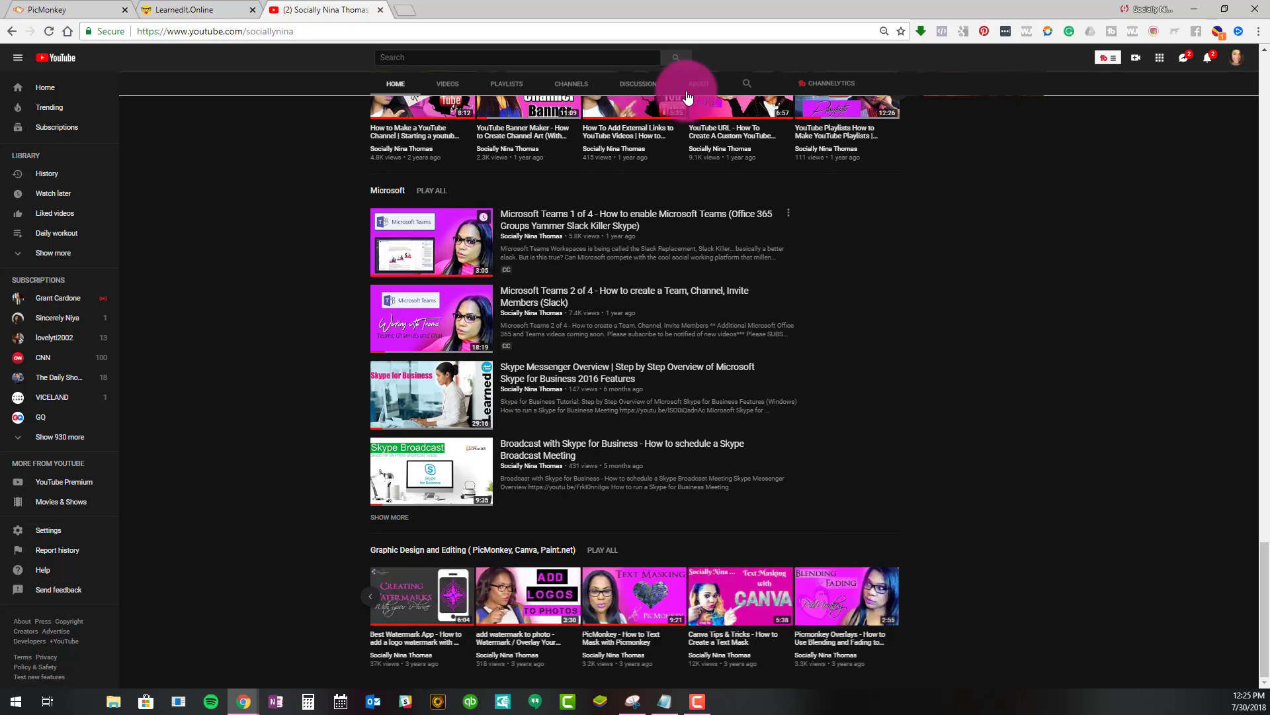